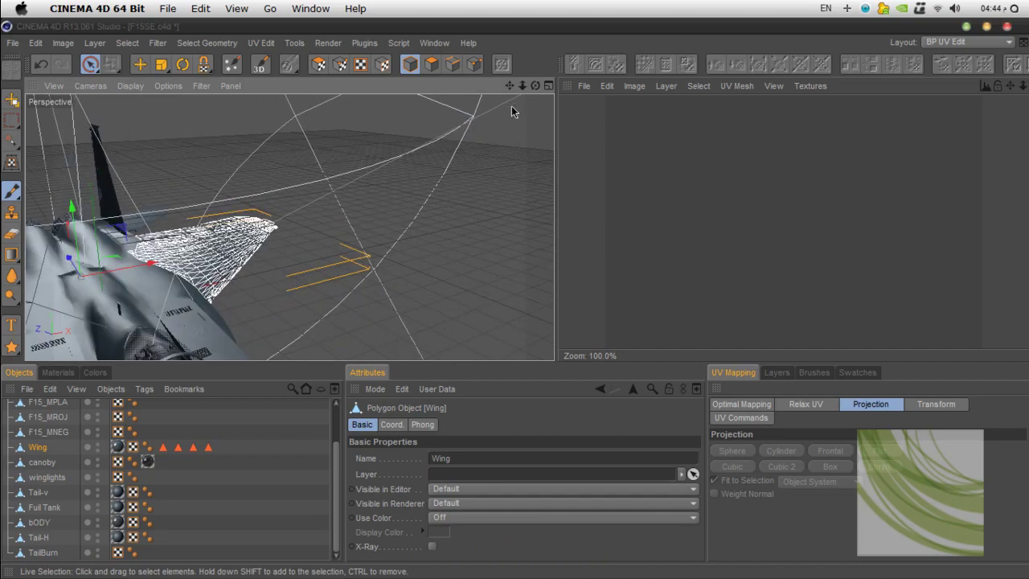
# Step: Select the Tail-v vertical tail object and display its UV mesh in the texture view
pyautogui.moveTo(535, 86); pyautogui.dragTo(410, 270)
pyautogui.click(360, 329)
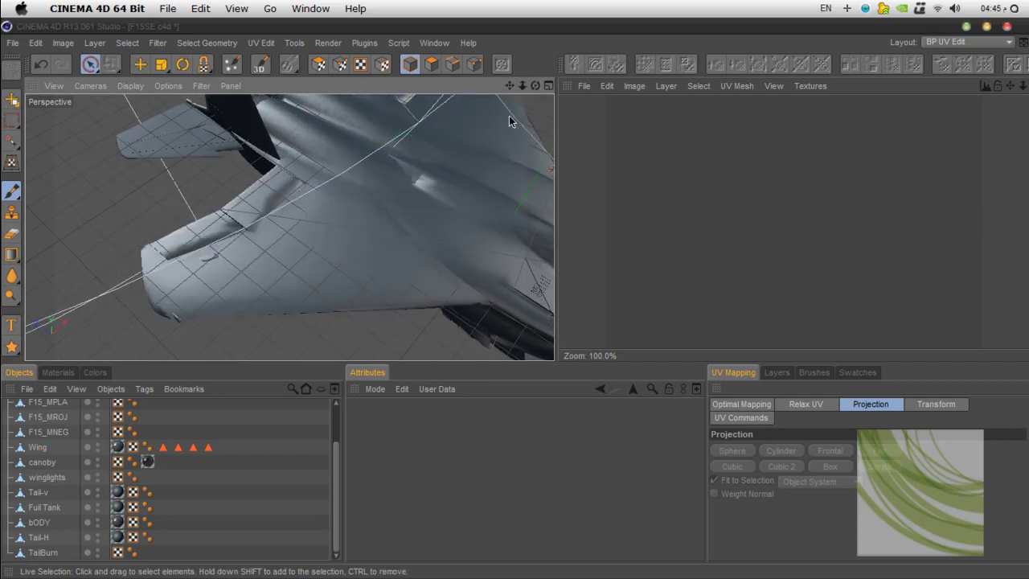
pyautogui.moveTo(511, 84); pyautogui.dragTo(533, 12)
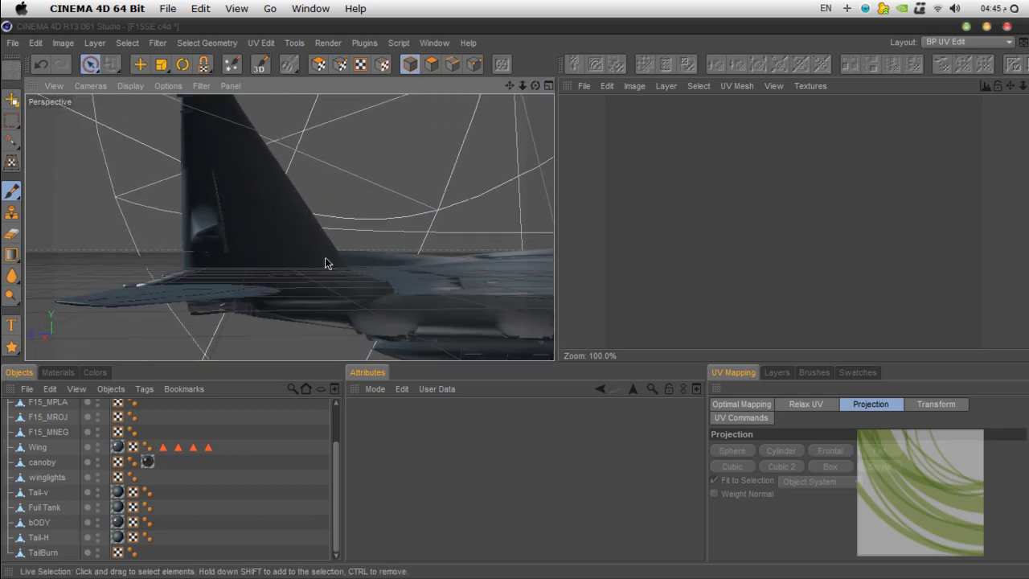
pyautogui.click(325, 257)
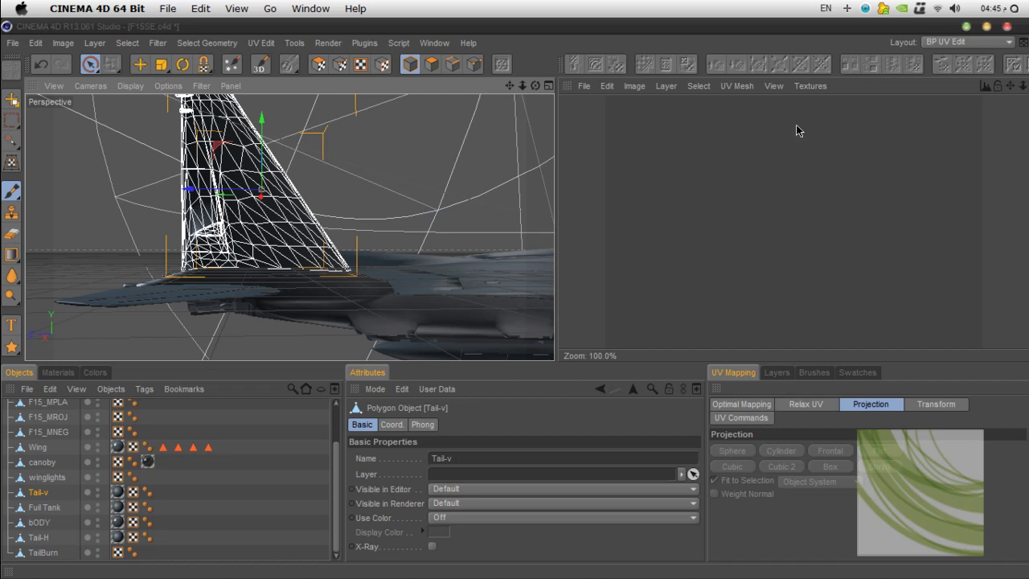
pyautogui.click(734, 90)
pyautogui.click(744, 113)
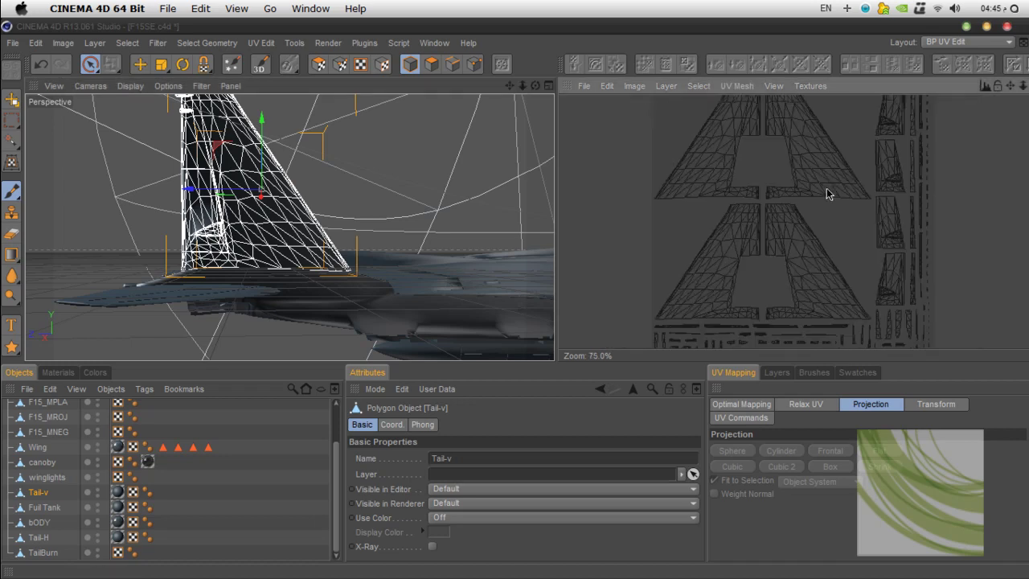
pyautogui.moveTo(1008, 87); pyautogui.dragTo(1001, 123)
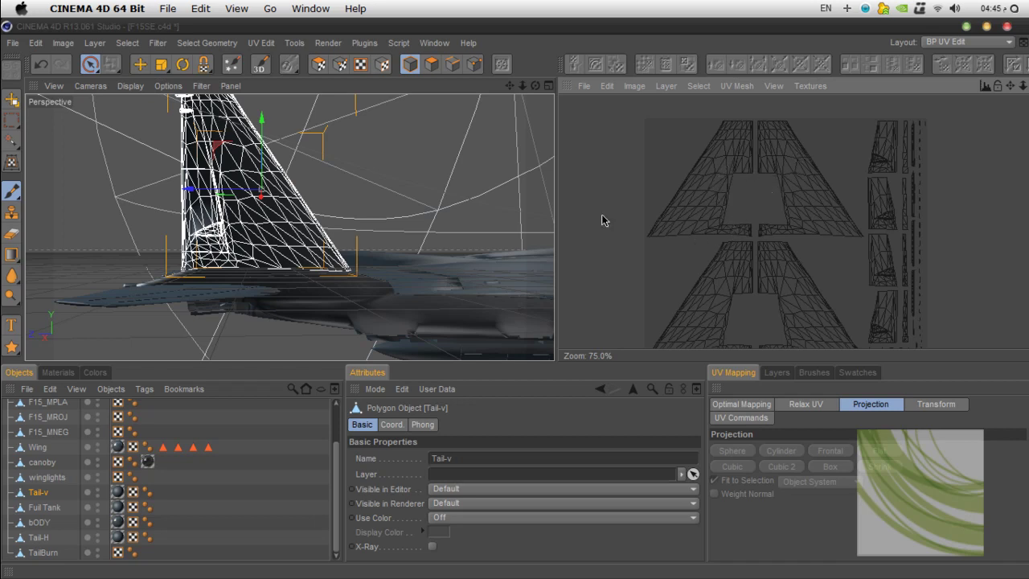
# Step: Switch to UV polygon mode and brush-select polygons on the upper-left tail fin shell of the UV layout
pyautogui.click(12, 193)
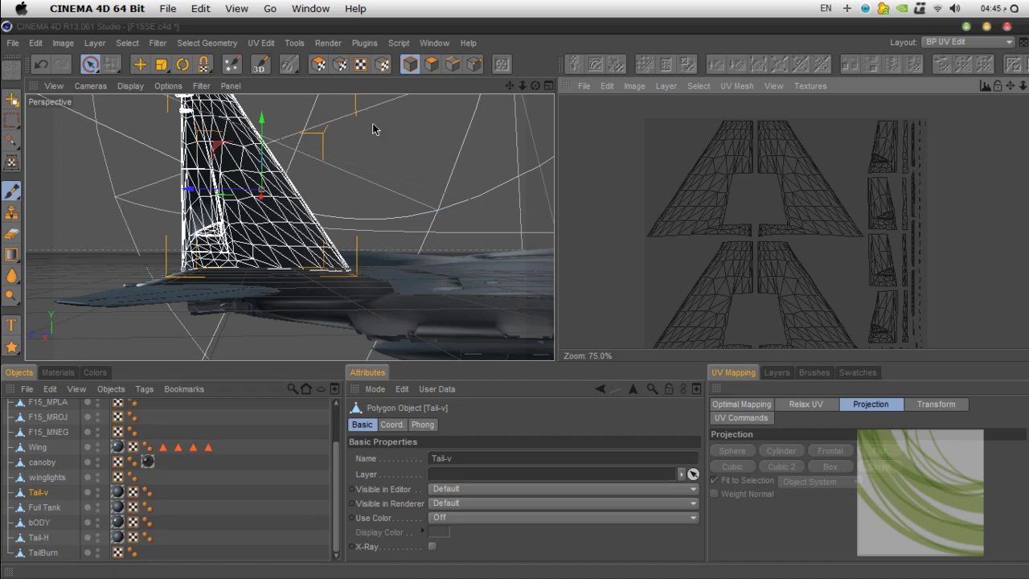
pyautogui.click(319, 65)
pyautogui.moveTo(833, 238)
pyautogui.mouseDown()
pyautogui.moveTo(843, 249)
pyautogui.moveTo(792, 173)
pyautogui.moveTo(748, 144)
pyautogui.moveTo(724, 159)
pyautogui.mouseUp()
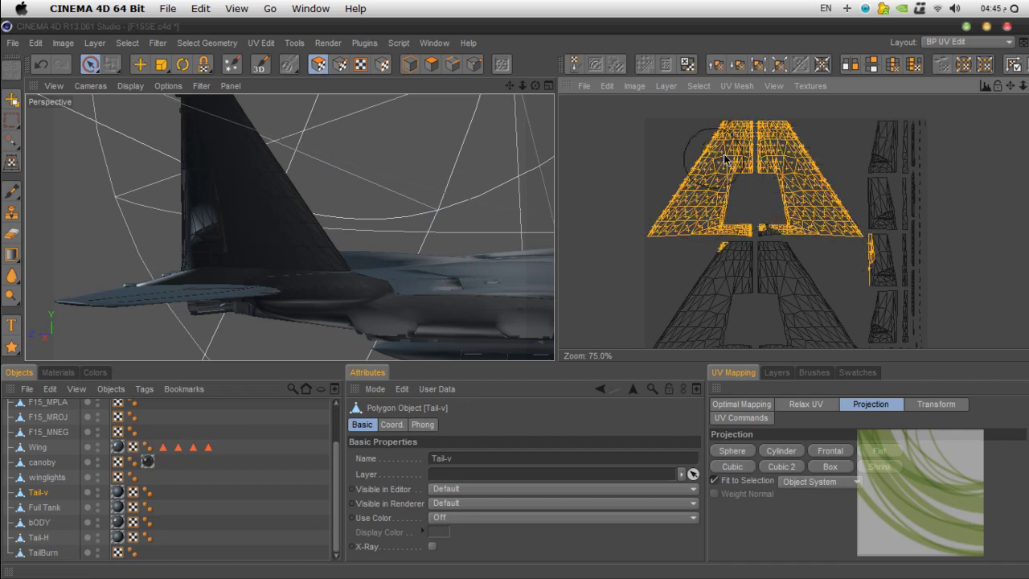
pyautogui.click(939, 154)
pyautogui.moveTo(1007, 88); pyautogui.dragTo(1012, 116)
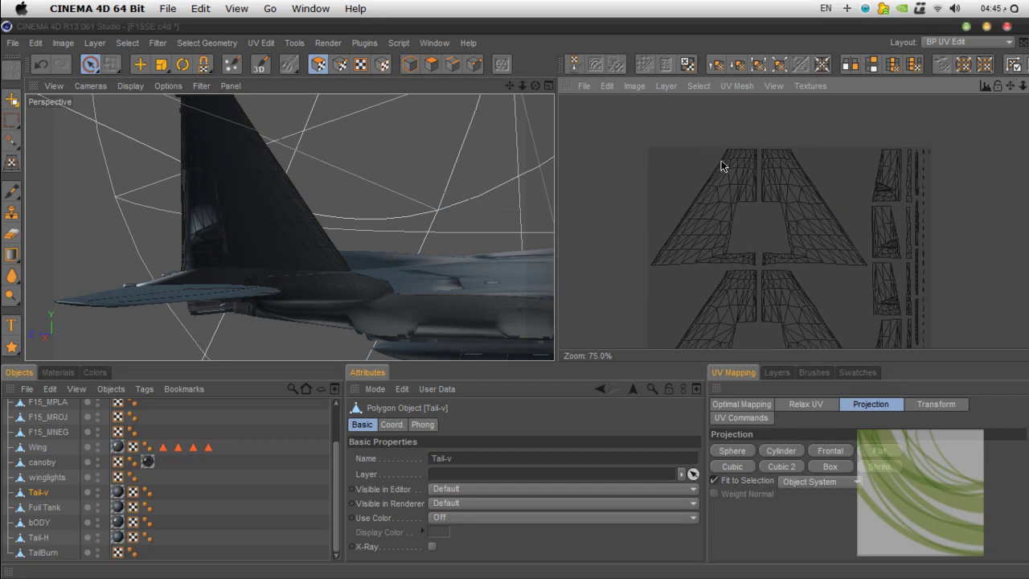
pyautogui.click(688, 193)
pyautogui.moveTo(689, 196)
pyautogui.mouseDown()
pyautogui.moveTo(673, 247)
pyautogui.moveTo(705, 229)
pyautogui.mouseUp()
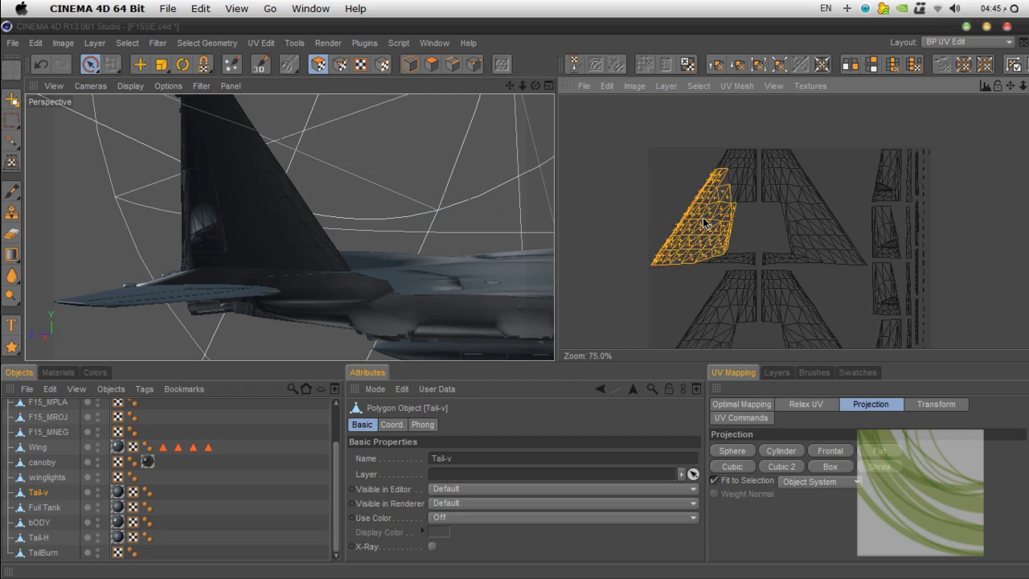
# Step: Try Live Selection magnet radii of 10 % and 5 % while selecting polygons along the fin shell's slanted edge
pyautogui.click(91, 65)
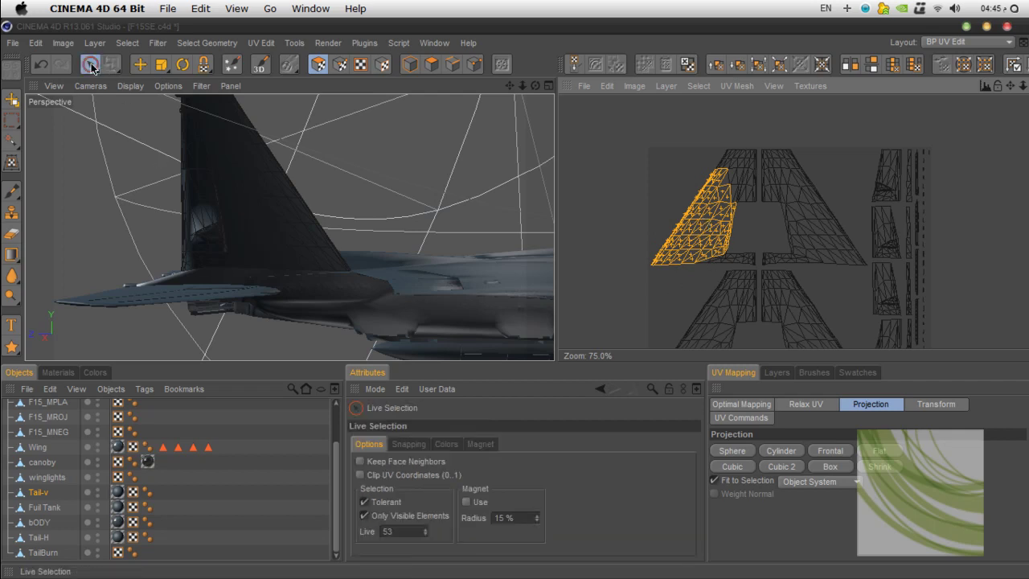
pyautogui.click(509, 518)
pyautogui.write('10')
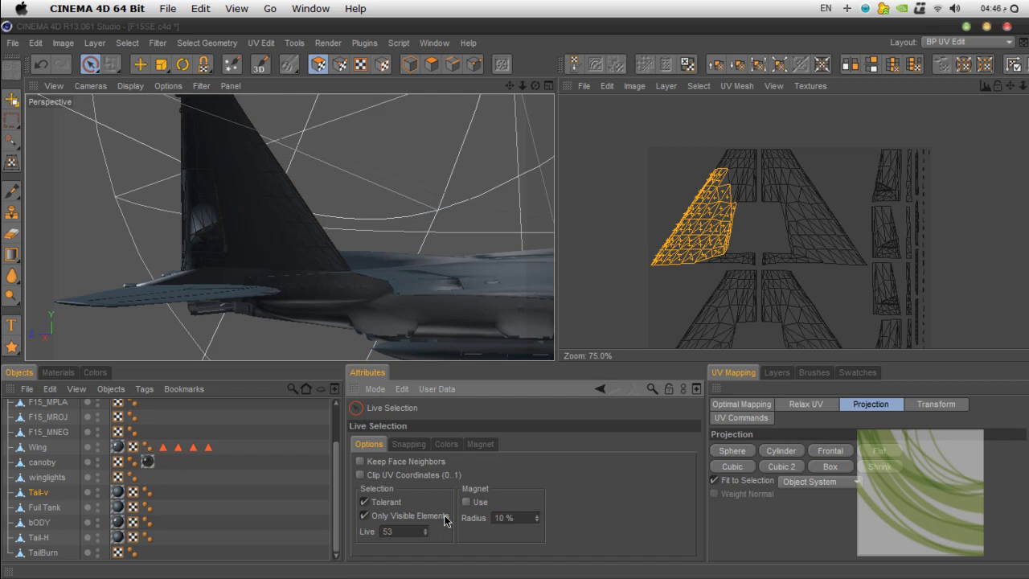
pyautogui.moveTo(675, 220)
pyautogui.mouseDown()
pyautogui.moveTo(670, 188)
pyautogui.moveTo(679, 225)
pyautogui.mouseUp()
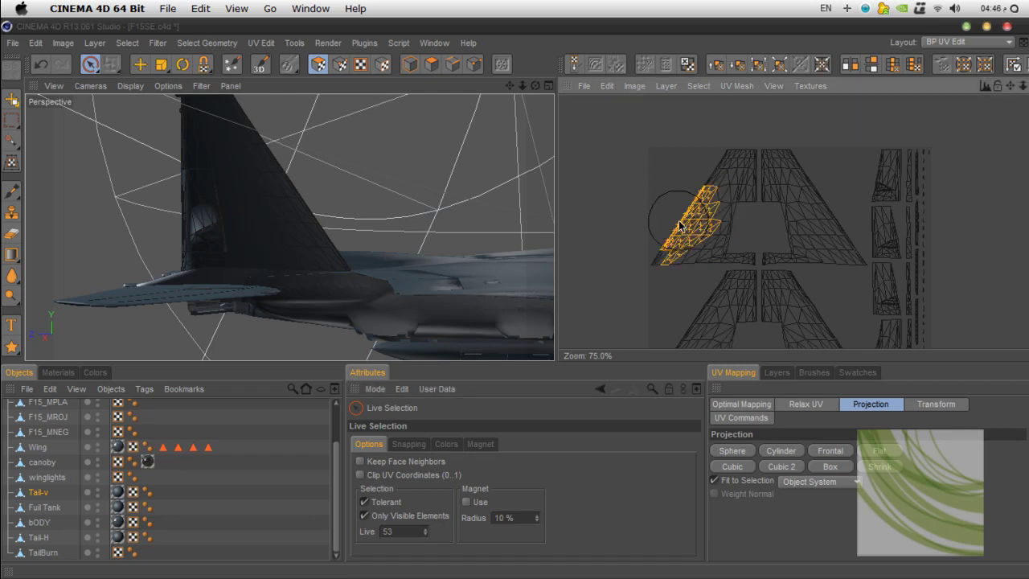
pyautogui.doubleClick(525, 518)
pyautogui.write('5')
pyautogui.press('Return')
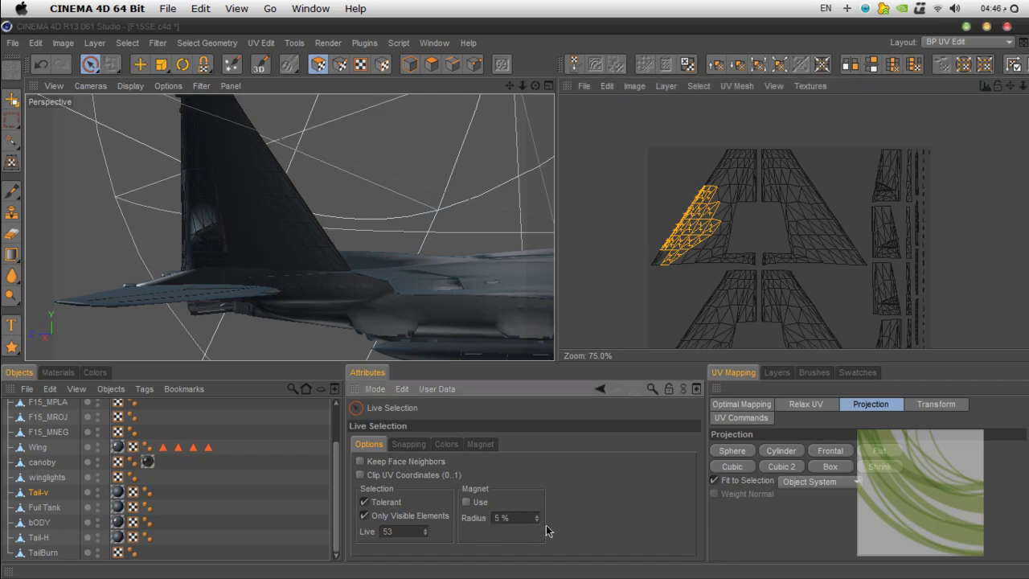
pyautogui.moveTo(659, 198); pyautogui.dragTo(665, 231)
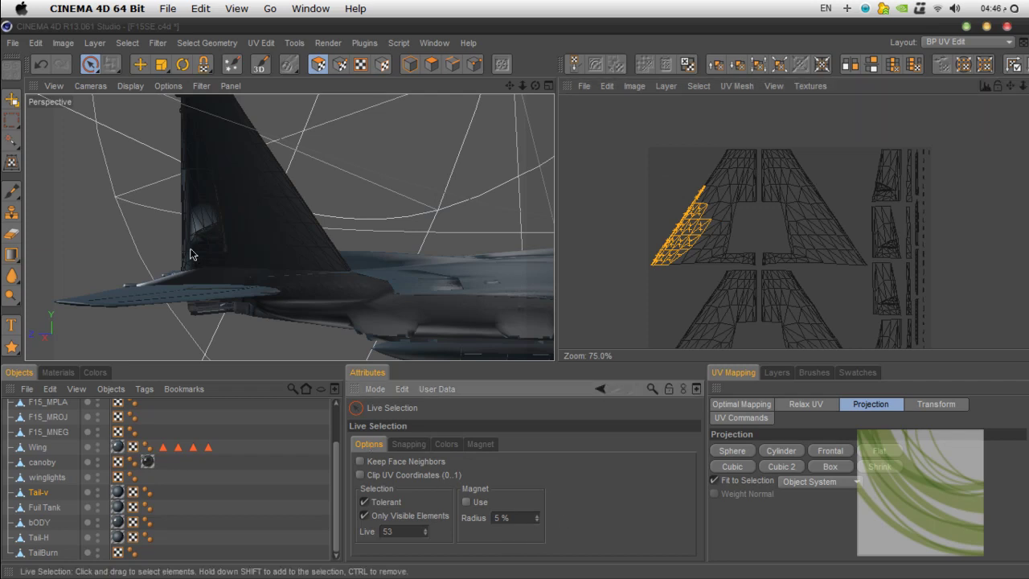
# Step: Set the Live Selection snapping radius to 2 and select the entire upper-left tail fin UV shell
pyautogui.click(418, 443)
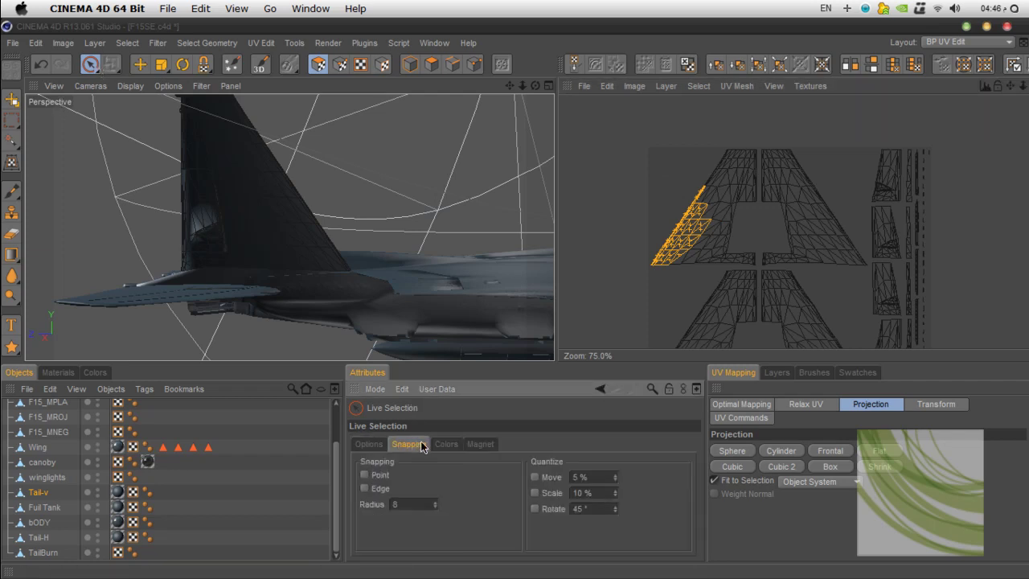
pyautogui.click(414, 504)
pyautogui.write('2')
pyautogui.click(669, 182)
pyautogui.moveTo(669, 180)
pyautogui.mouseDown()
pyautogui.moveTo(657, 241)
pyautogui.moveTo(699, 238)
pyautogui.moveTo(727, 180)
pyautogui.moveTo(725, 242)
pyautogui.moveTo(748, 255)
pyautogui.moveTo(755, 235)
pyautogui.mouseUp()
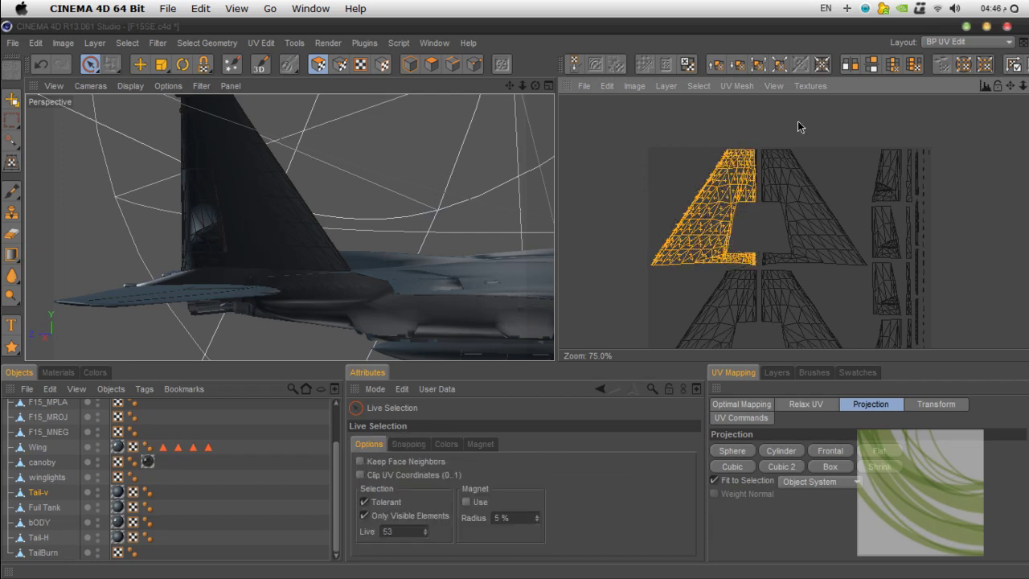
# Step: Examine where the selected UV shell lies on the tail fins of the aircraft and look over the remaining UV layout
pyautogui.moveTo(535, 85); pyautogui.dragTo(755, 90)
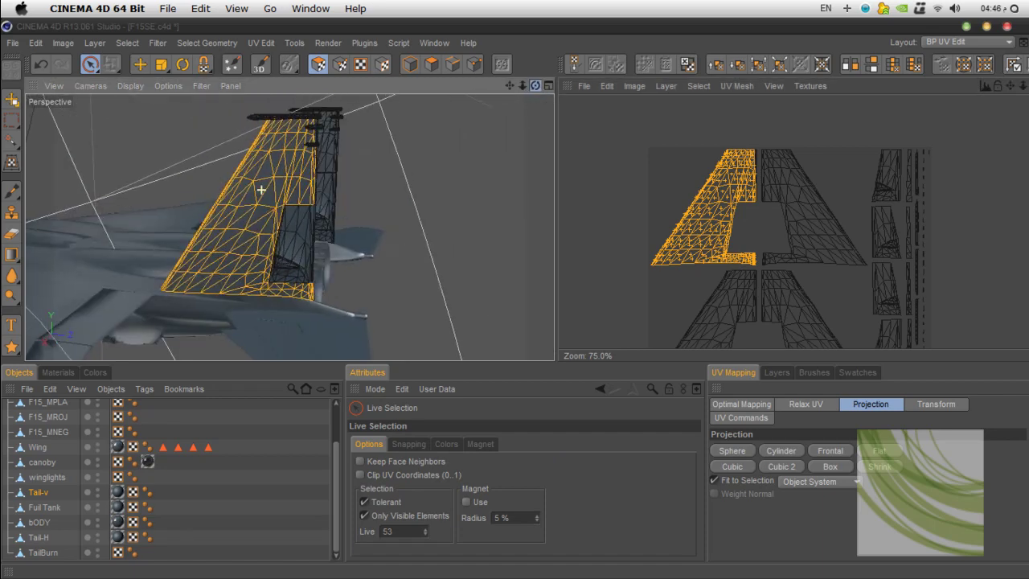
pyautogui.moveTo(261, 189); pyautogui.dragTo(470, 275)
pyautogui.scroll(-3, 461, 296)
pyautogui.moveTo(510, 86); pyautogui.dragTo(459, 109)
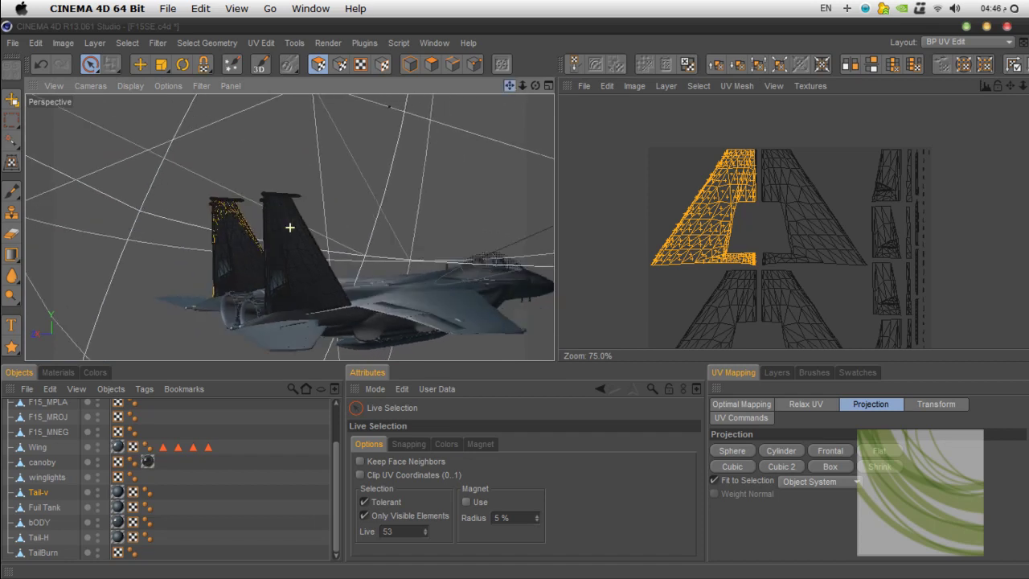
pyautogui.moveTo(290, 227); pyautogui.dragTo(258, 227)
pyautogui.moveTo(1010, 85); pyautogui.dragTo(1009, 15)
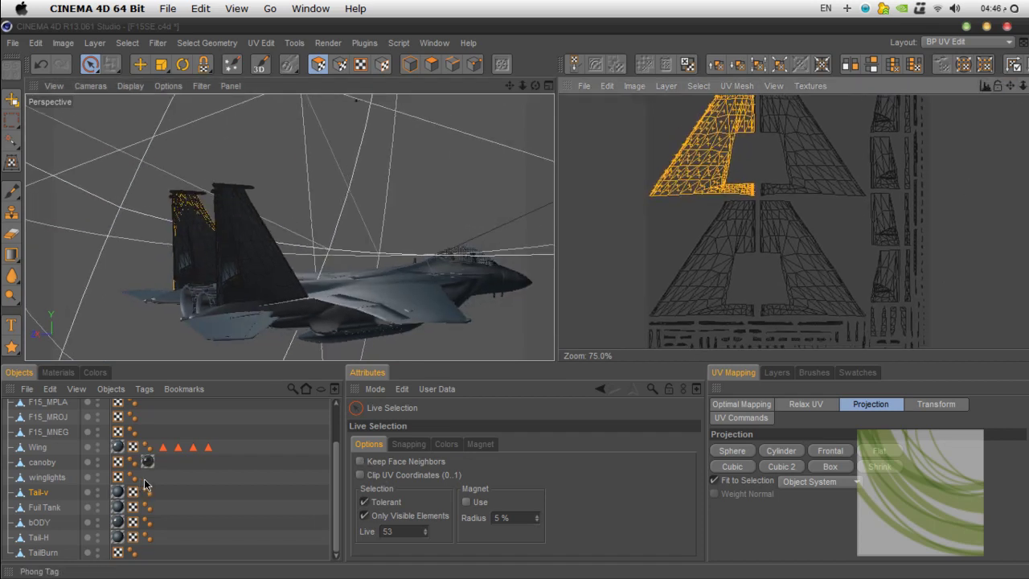
# Step: Select the bODY object's texture tag and dock the Materials manager alongside the Attributes manager
pyautogui.click(93, 494)
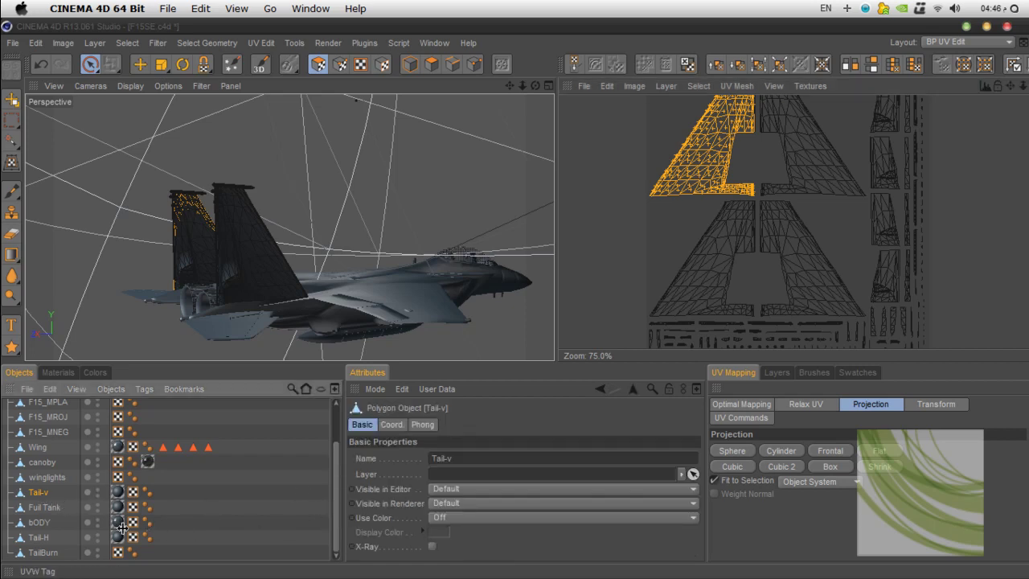
pyautogui.click(47, 523)
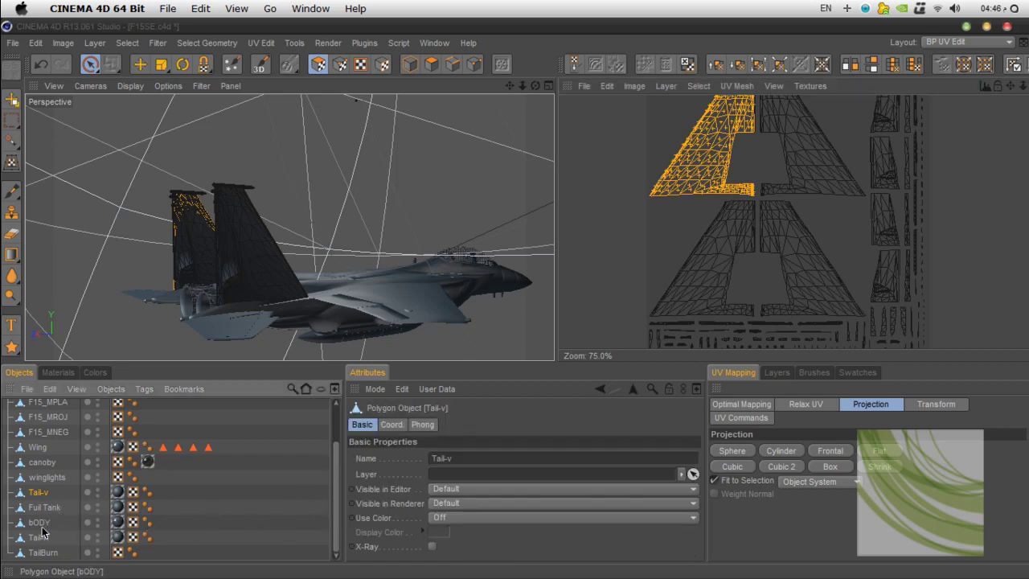
pyautogui.click(118, 522)
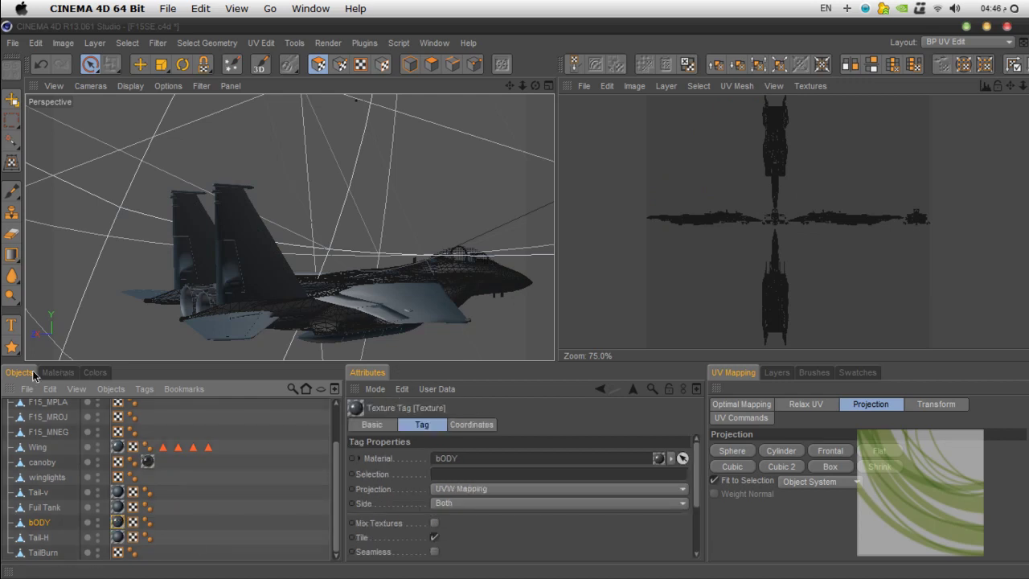
pyautogui.click(57, 372)
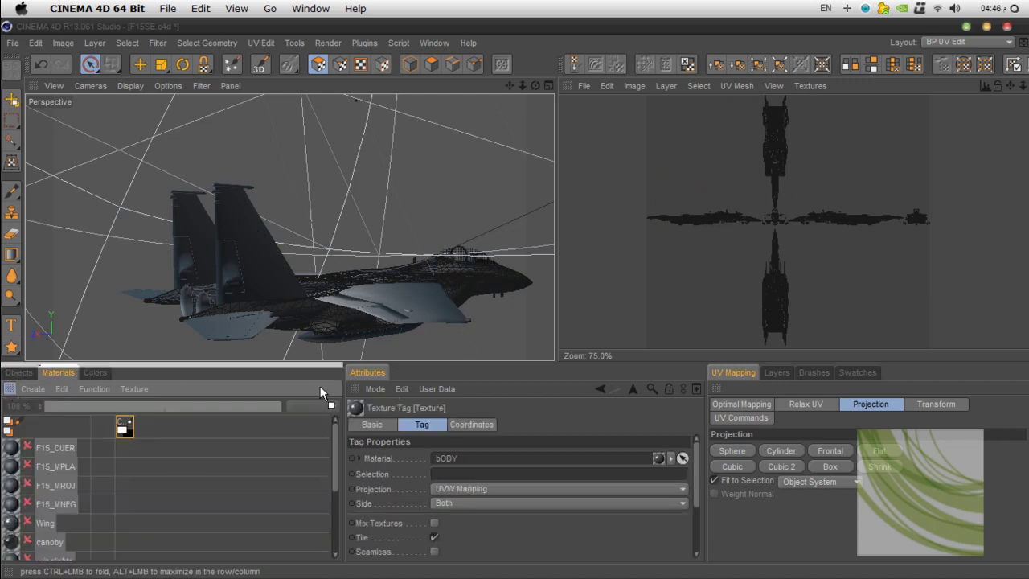
pyautogui.moveTo(320, 393); pyautogui.dragTo(370, 386)
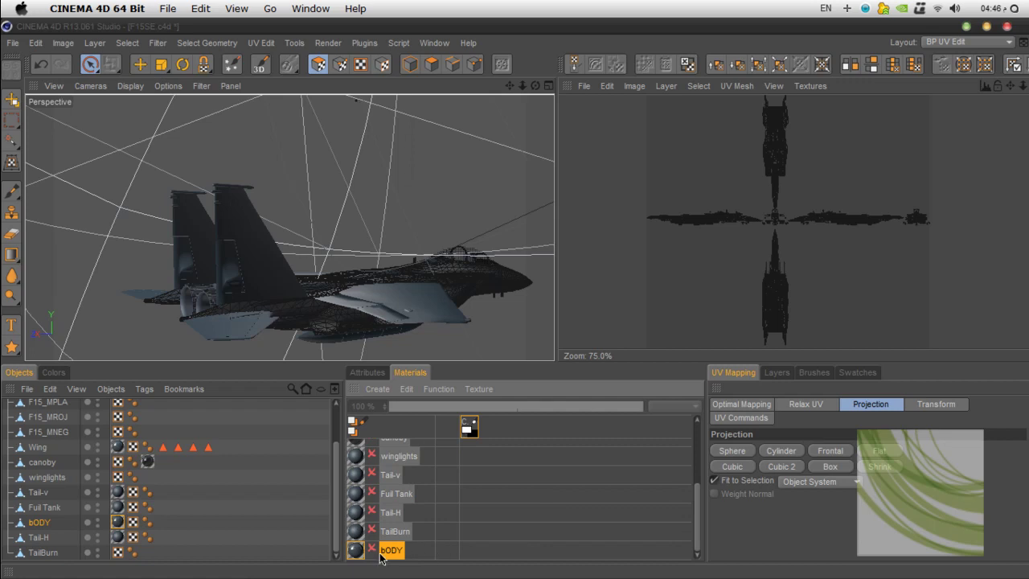
# Step: Load the bODY material's textures for painting and review its Diffusion channel settings
pyautogui.click(372, 550)
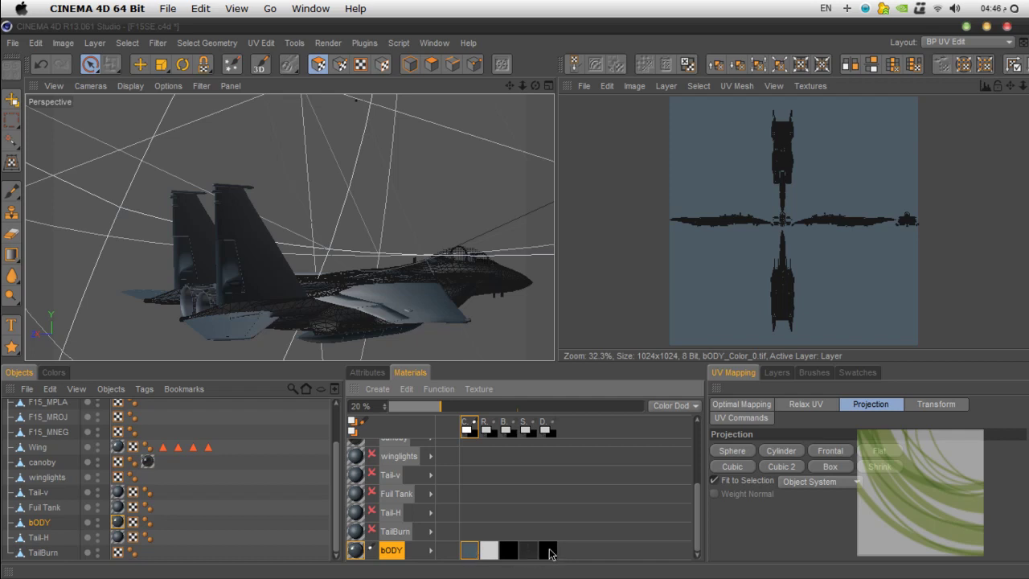
pyautogui.click(550, 552)
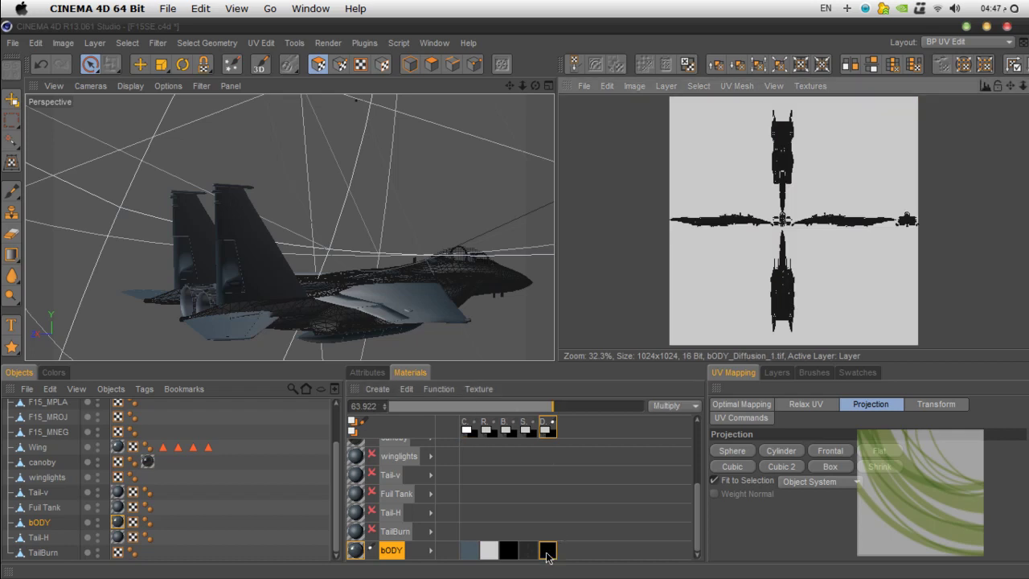
pyautogui.doubleClick(371, 554)
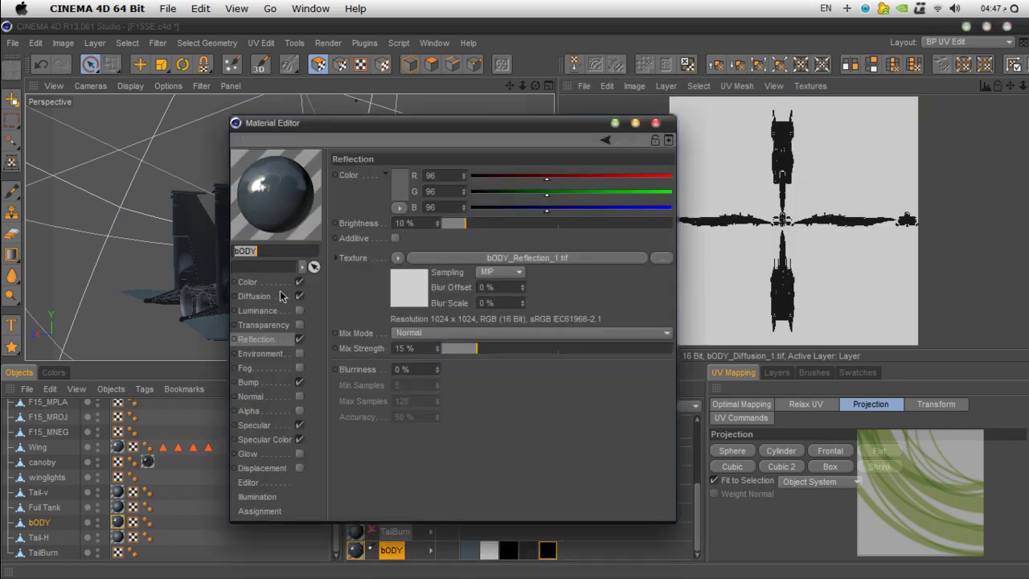
pyautogui.click(282, 296)
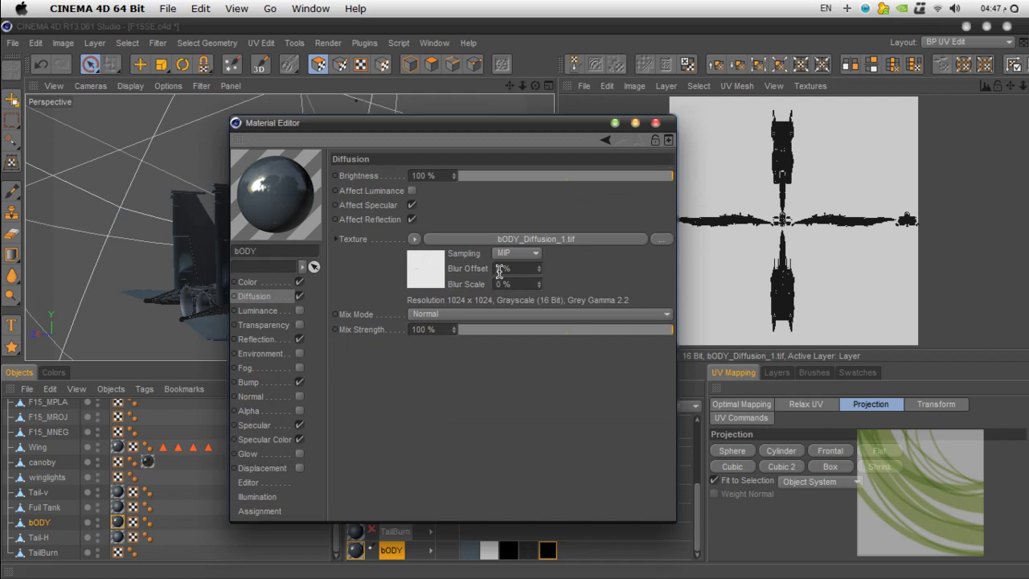
pyautogui.click(656, 125)
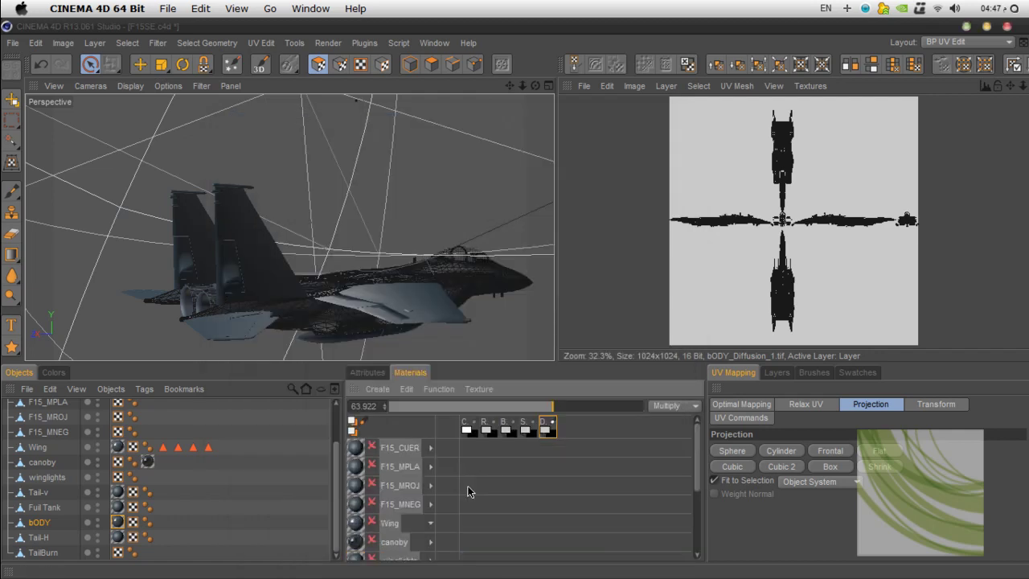
pyautogui.click(251, 252)
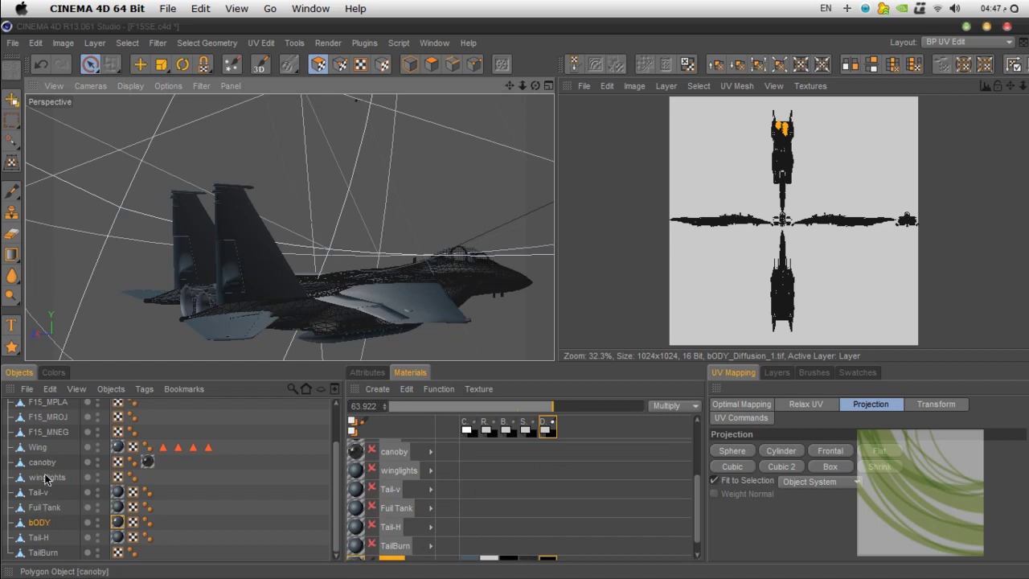
# Step: Select the Tail-v object and load its material's color texture for painting
pyautogui.click(40, 494)
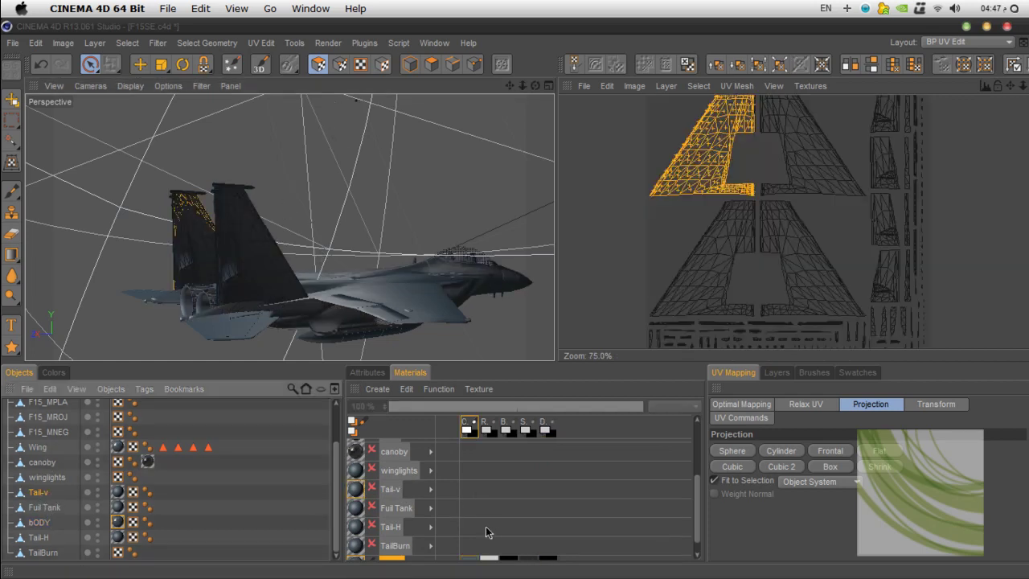
pyautogui.click(377, 493)
pyautogui.scroll(-1, 488, 514)
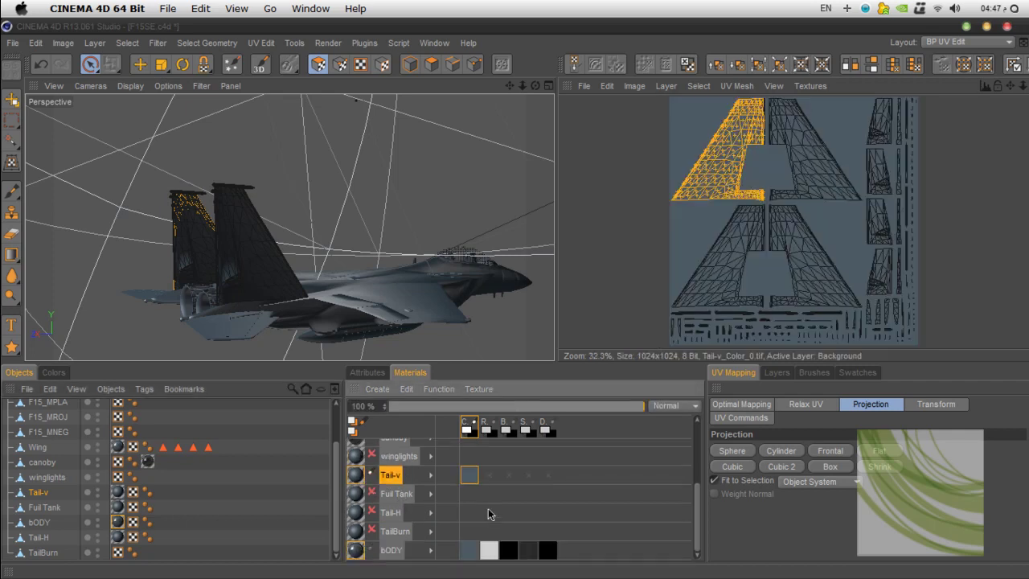
pyautogui.scroll(1, 489, 508)
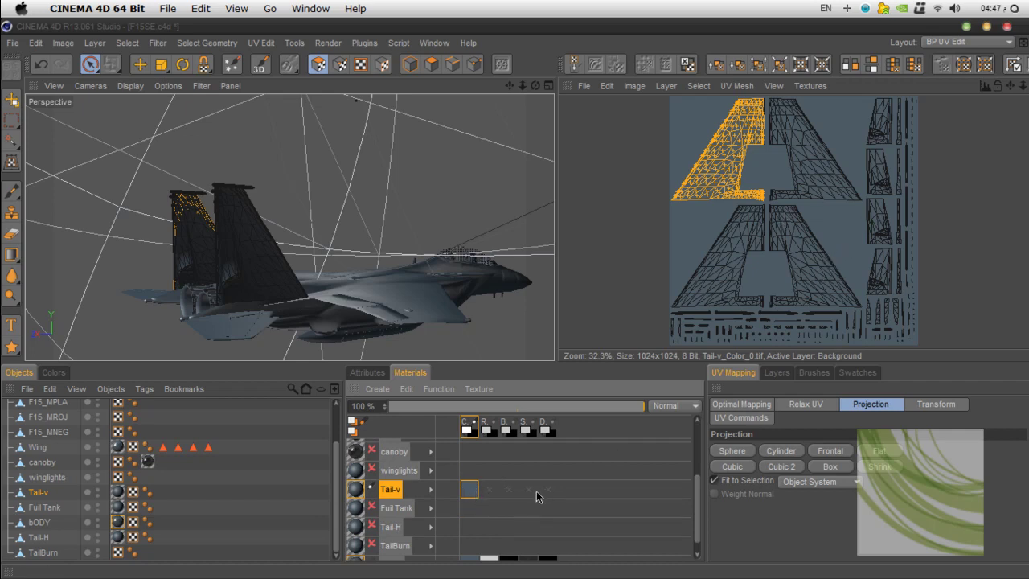
# Step: Add a 1024 × 1024, 16-bit Specular Color texture channel to the Tail-v material, filled with light grey at about 66% brightness
pyautogui.click(527, 430)
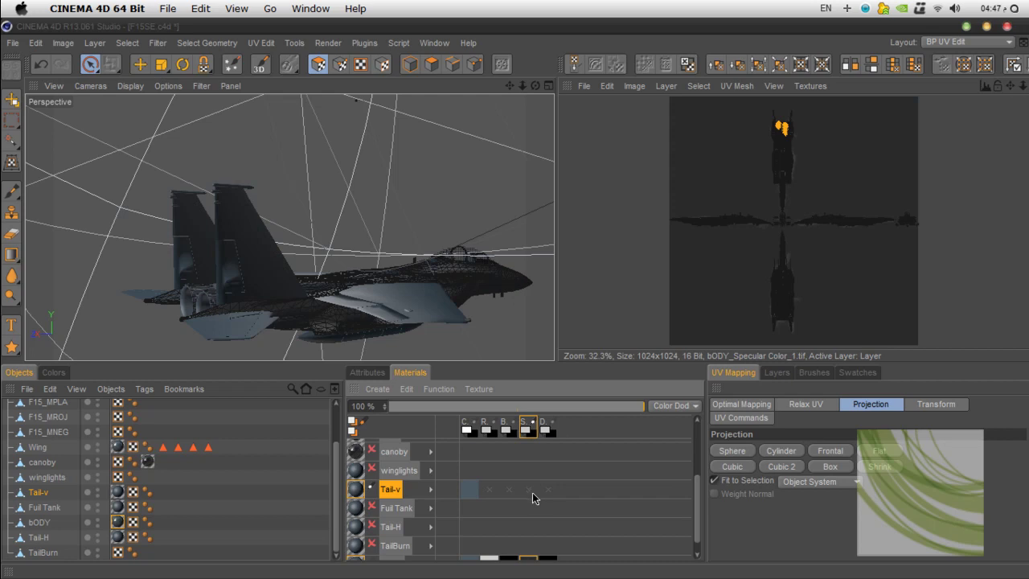
pyautogui.click(430, 489)
pyautogui.rightClick(361, 493)
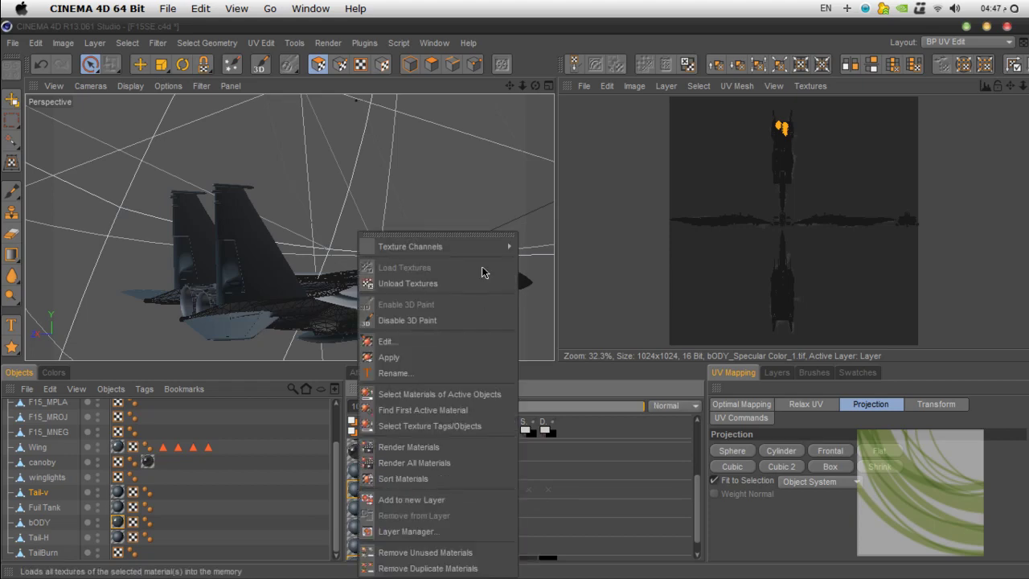
pyautogui.moveTo(484, 246)
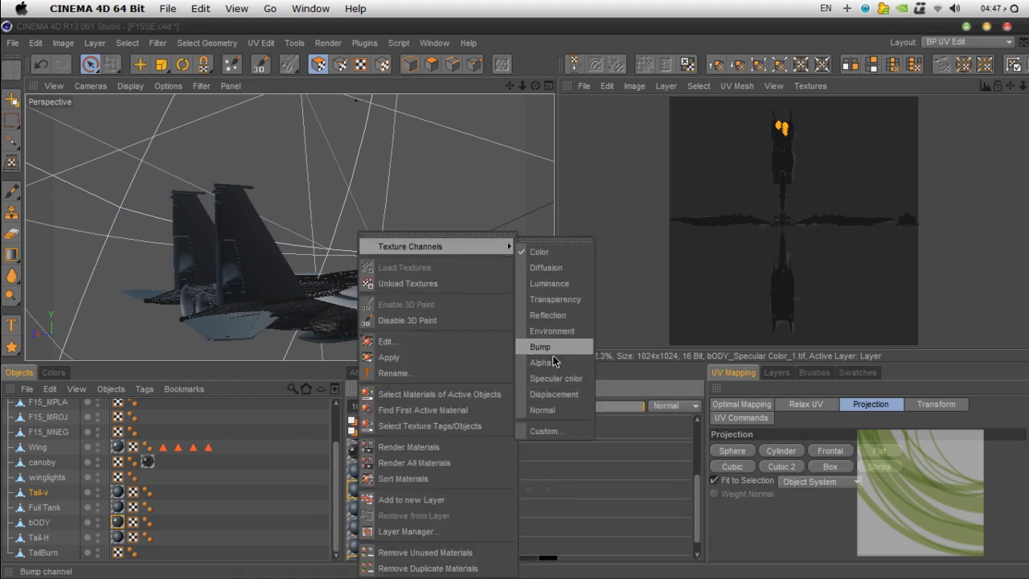
pyautogui.click(556, 378)
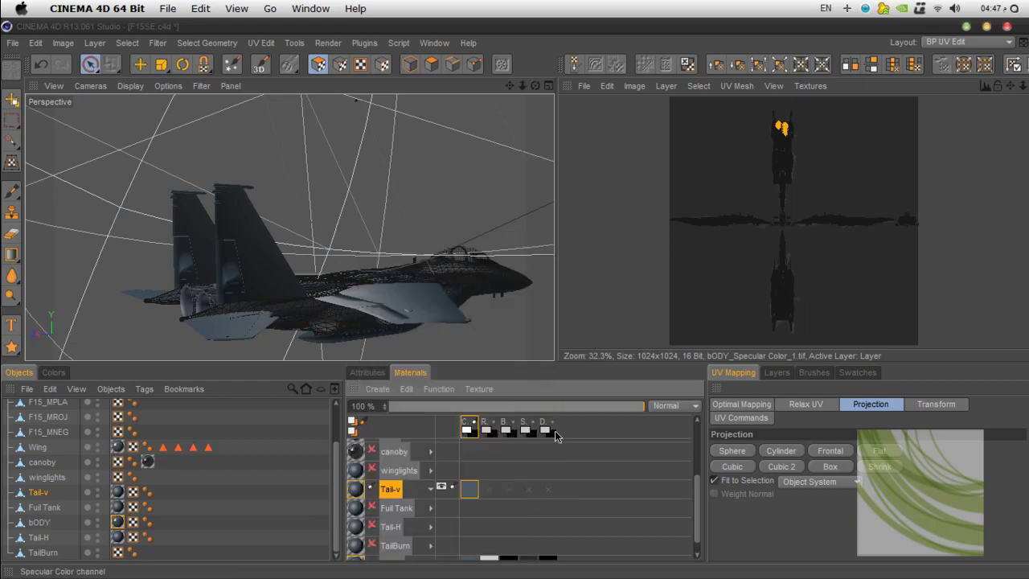
pyautogui.moveTo(541, 268); pyautogui.dragTo(578, 146)
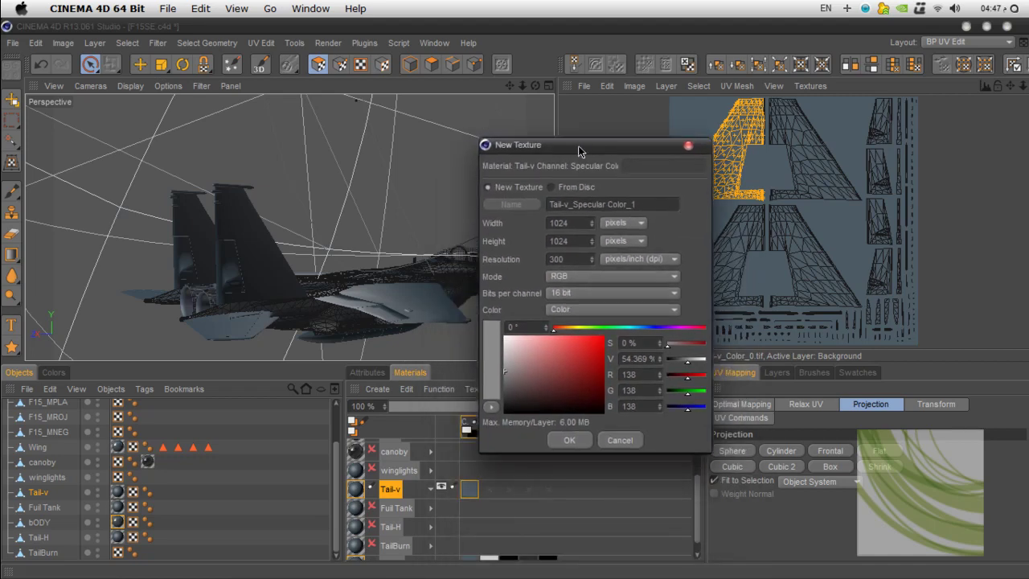
pyautogui.moveTo(515, 366)
pyautogui.mouseDown()
pyautogui.moveTo(483, 352)
pyautogui.moveTo(478, 361)
pyautogui.mouseUp()
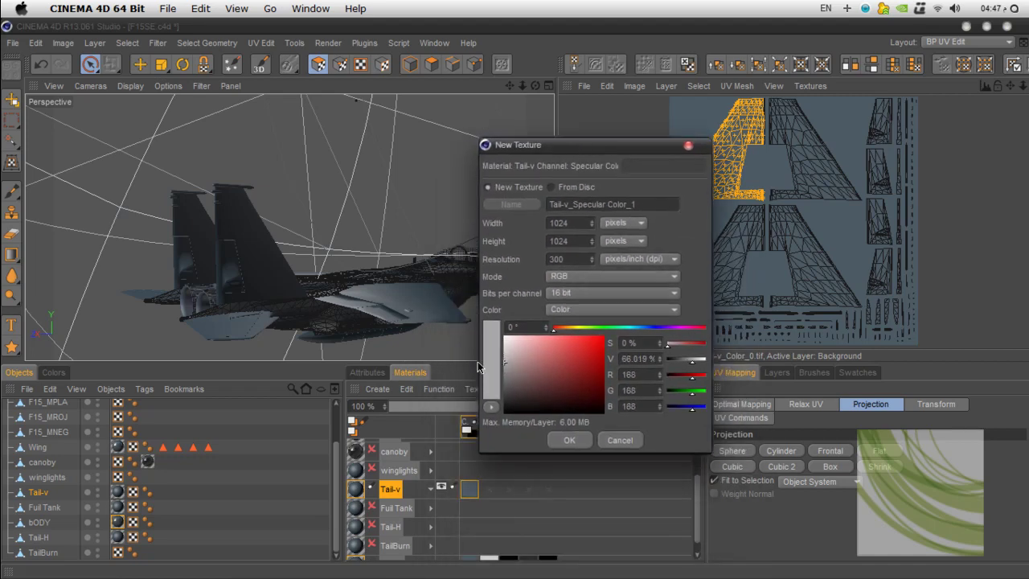
pyautogui.click(567, 440)
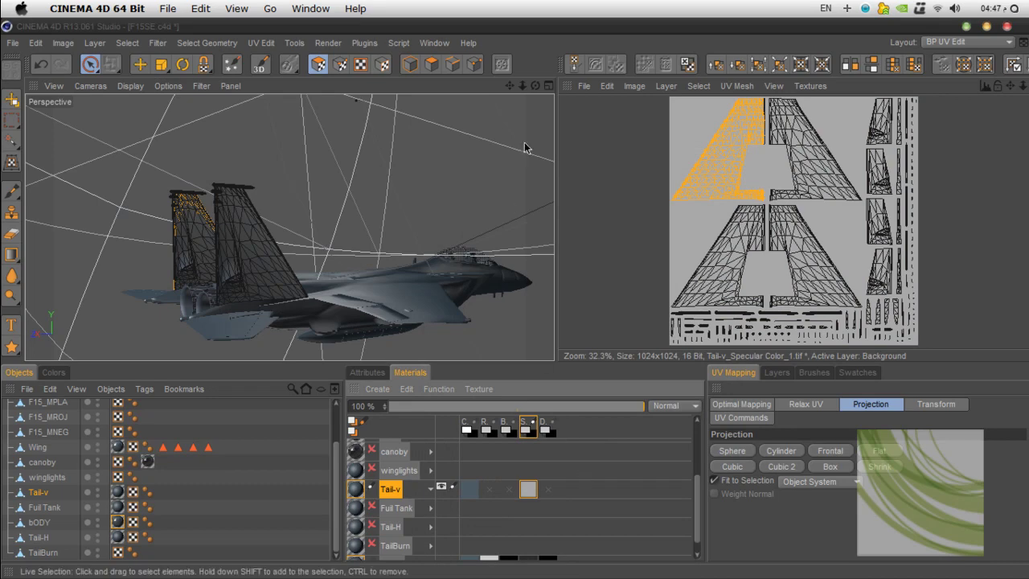
# Step: Render the tail fin area from the side to check the new specular texture, and dismiss the render window
pyautogui.moveTo(535, 86); pyautogui.dragTo(451, 60)
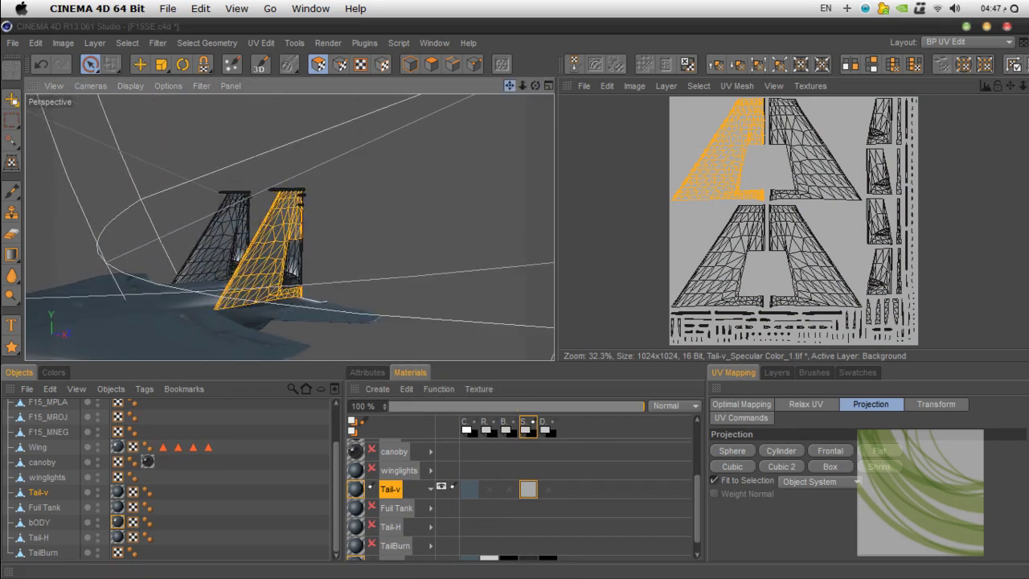
pyautogui.moveTo(510, 85)
pyautogui.mouseDown()
pyautogui.moveTo(679, 42)
pyautogui.moveTo(508, 87)
pyautogui.mouseUp()
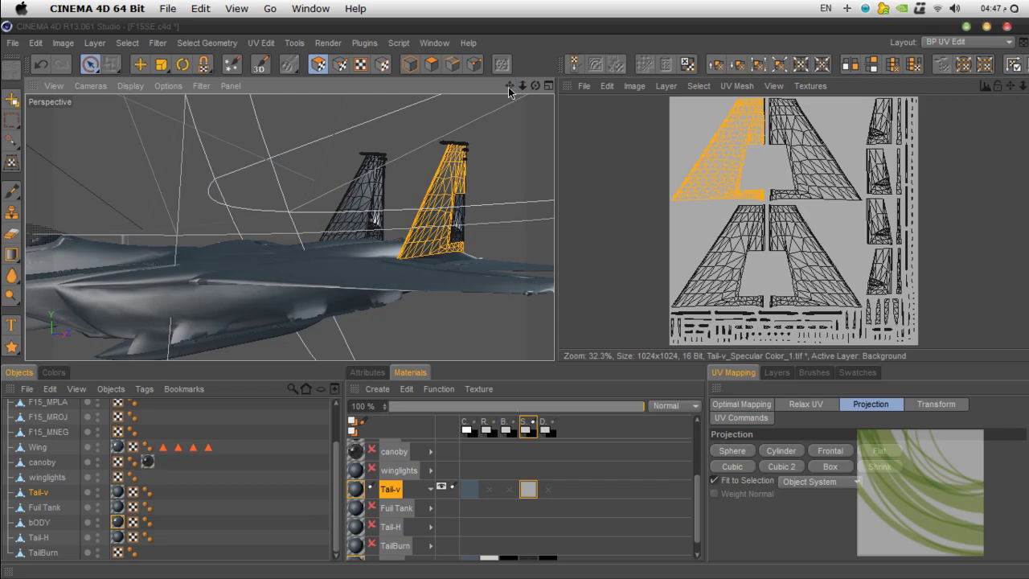
pyautogui.hotkey('shift', 'r')
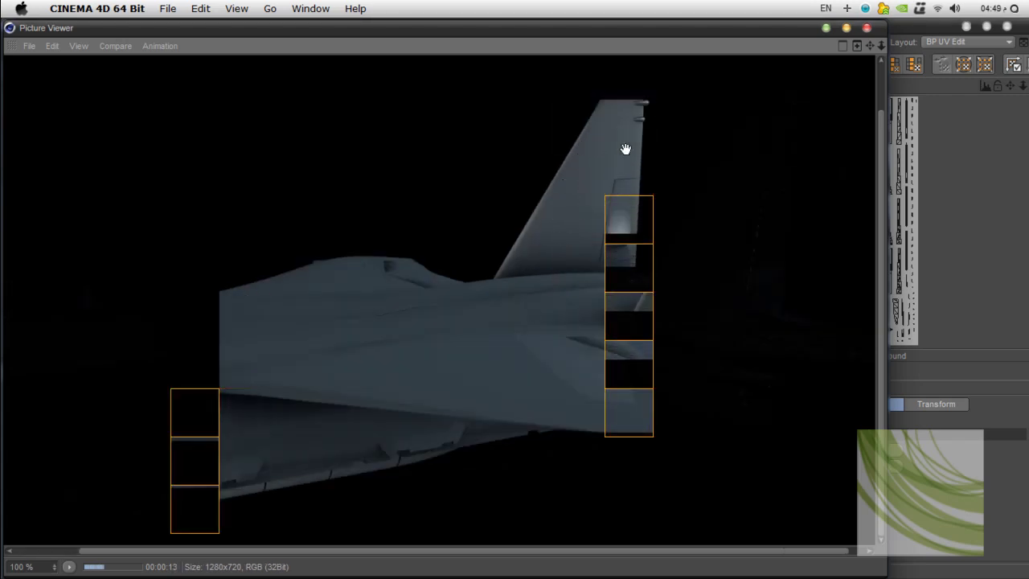
pyautogui.click(867, 27)
pyautogui.click(552, 359)
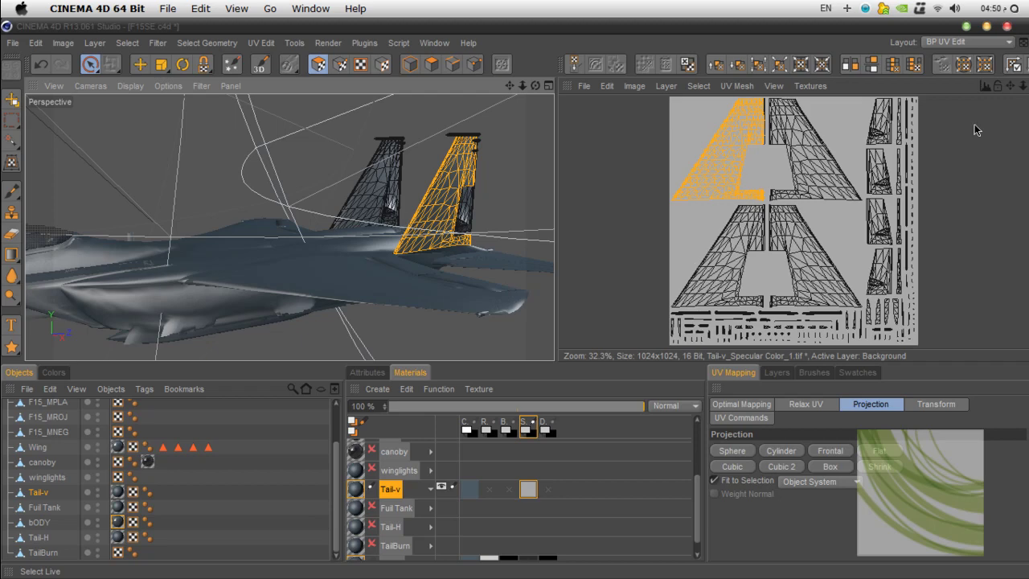
# Step: Activate the paint brush and load the Chalk preset from the BodyPaint Standard Tools brushes
pyautogui.moveTo(1009, 85); pyautogui.dragTo(973, 112)
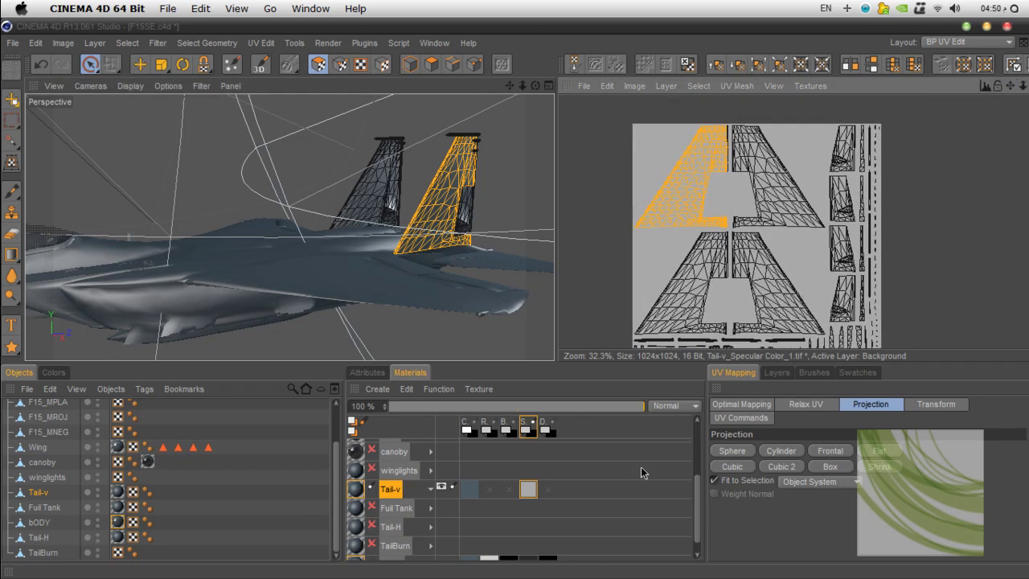
pyautogui.click(12, 192)
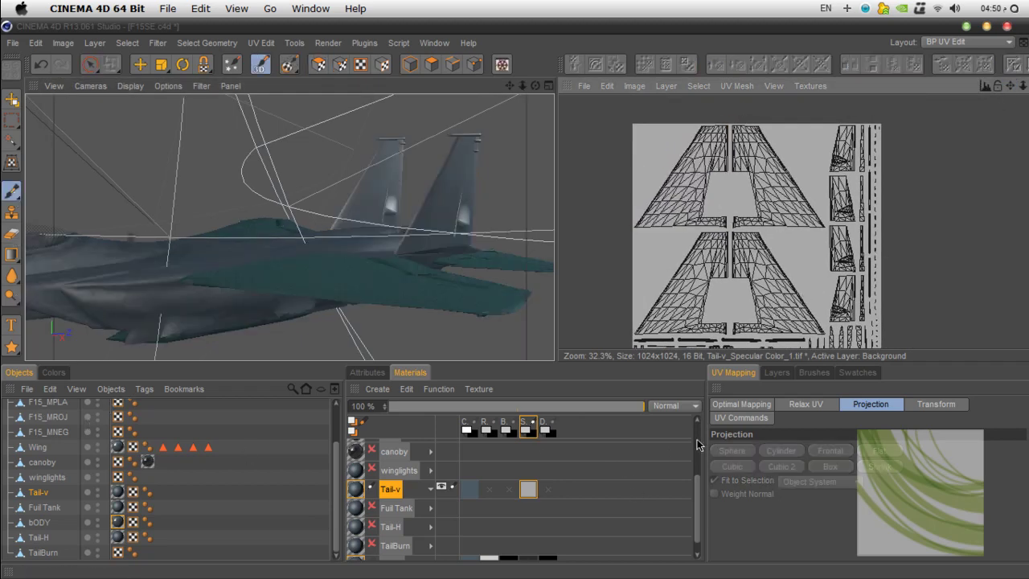
pyautogui.click(812, 373)
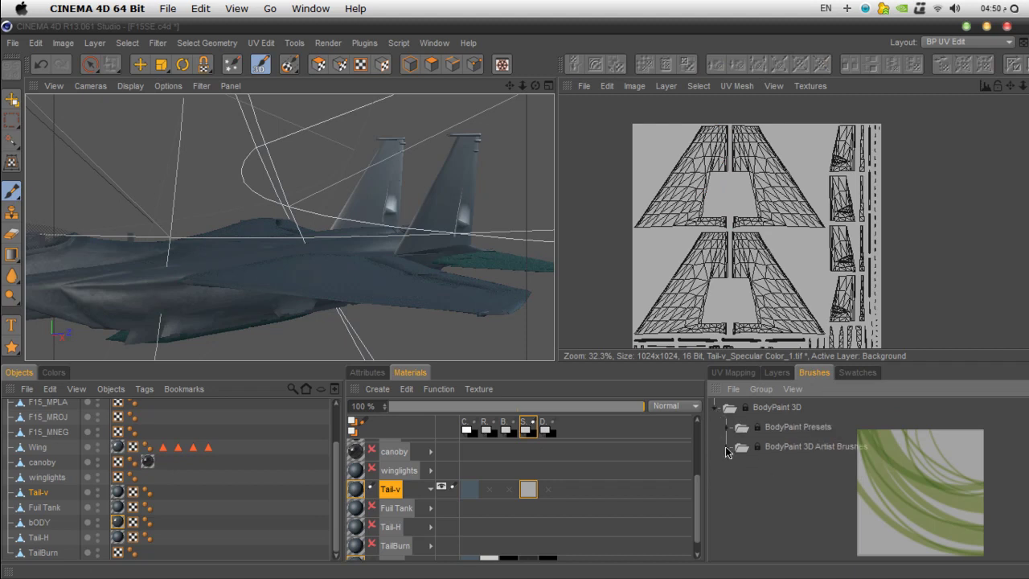
pyautogui.click(728, 429)
pyautogui.click(737, 449)
pyautogui.click(749, 468)
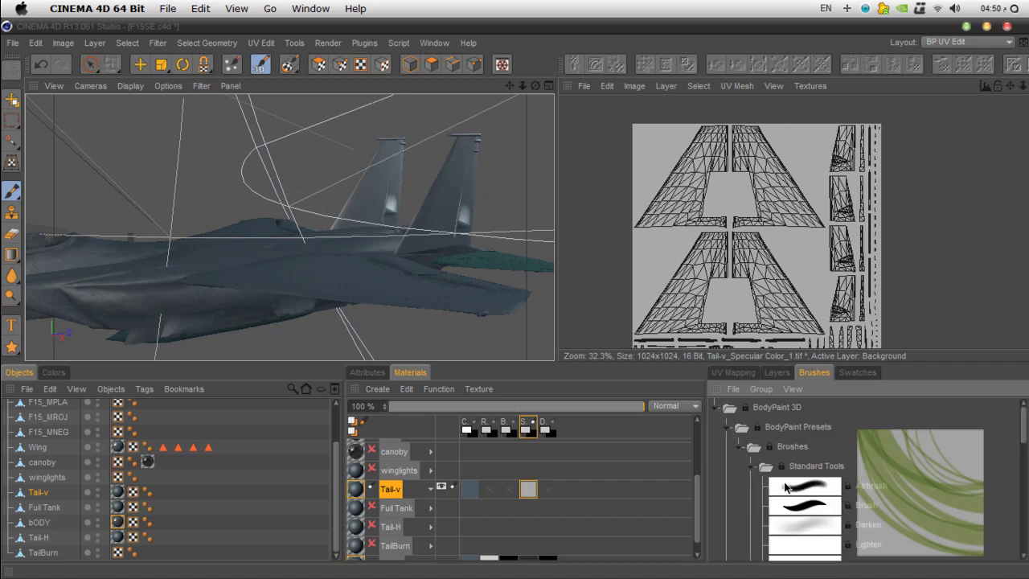
pyautogui.scroll(-5, 785, 484)
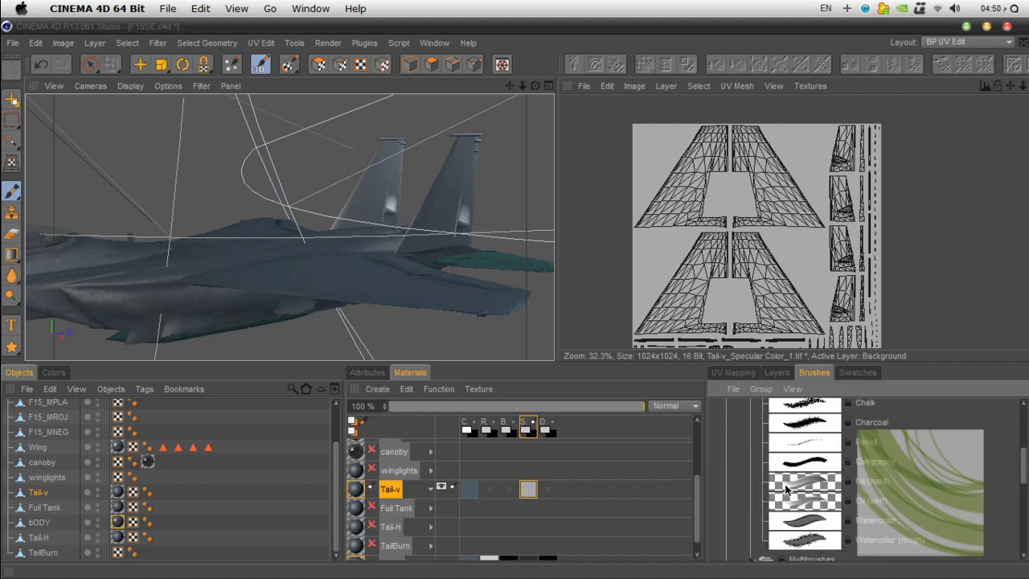
pyautogui.click(817, 410)
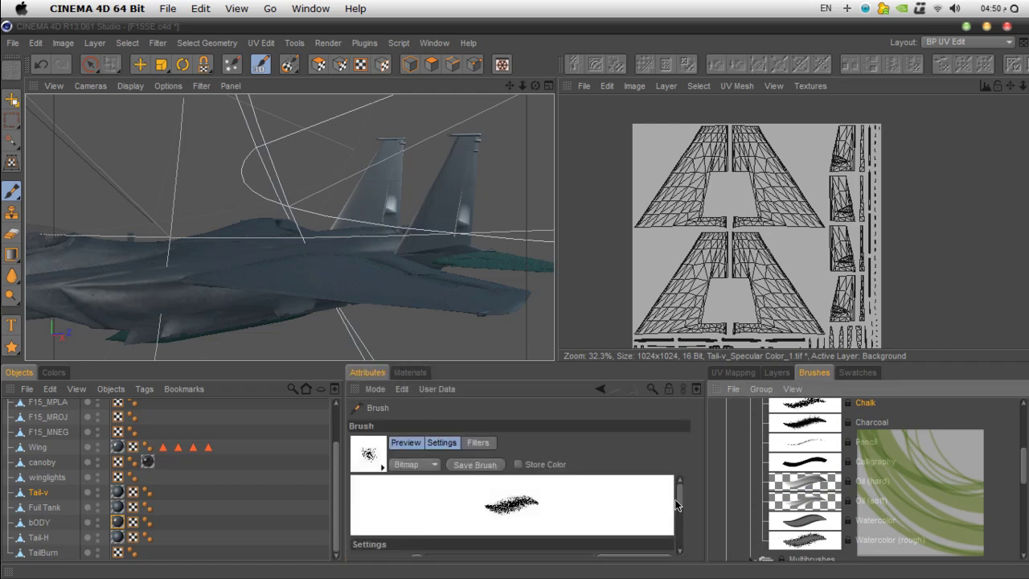
pyautogui.scroll(-3, 677, 504)
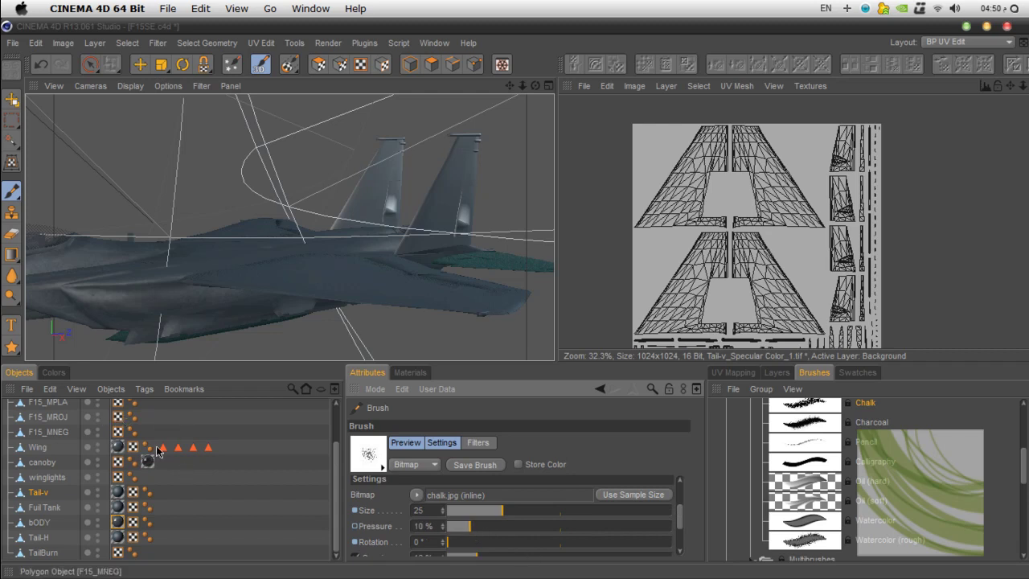
# Step: Switch the brush color to texture paint using MetalBare0098_1_L.jpg from the F15SE project's tex folder, scaled to 33%
pyautogui.click(51, 373)
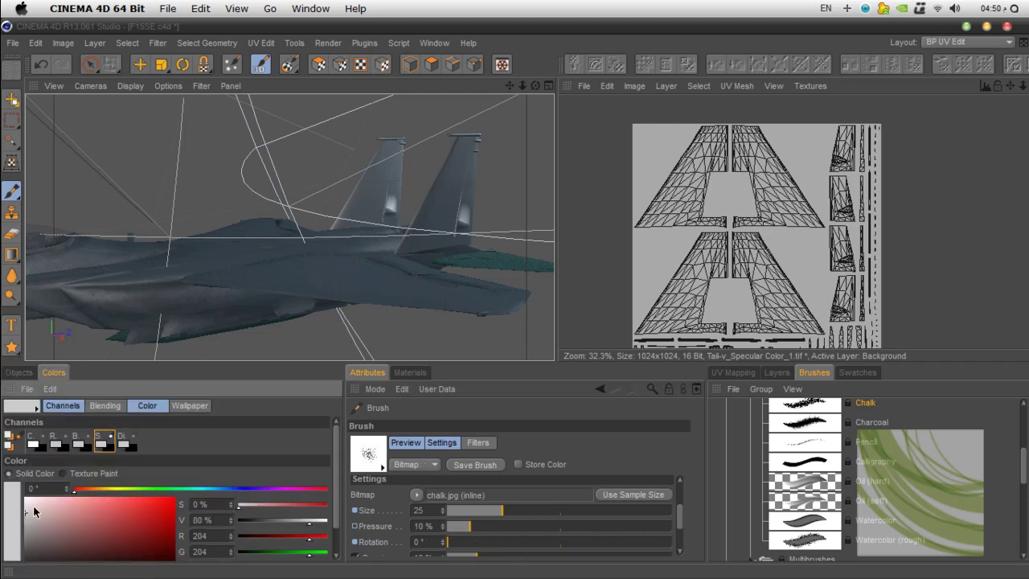
pyautogui.click(63, 474)
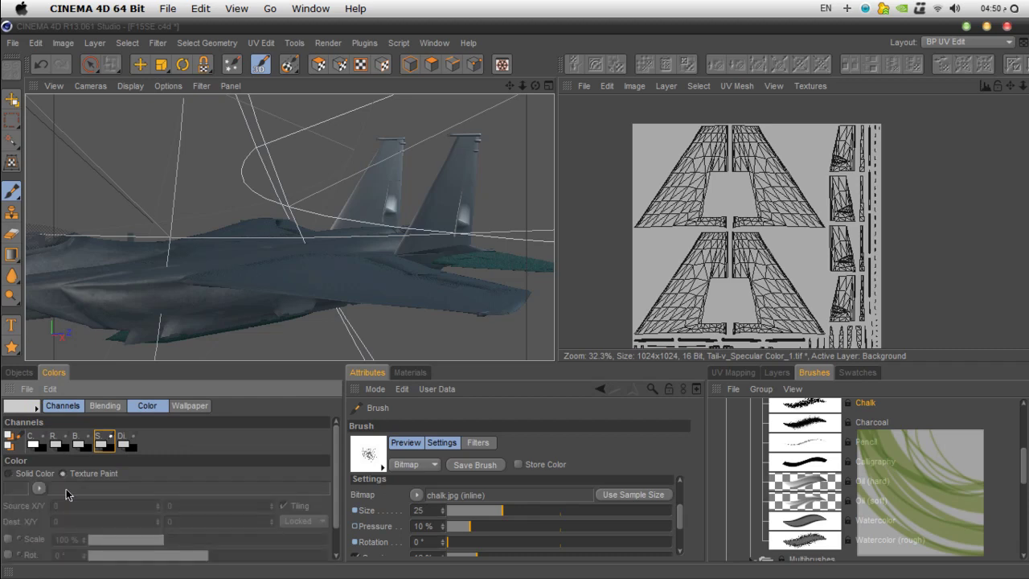
pyautogui.click(39, 491)
pyautogui.click(71, 520)
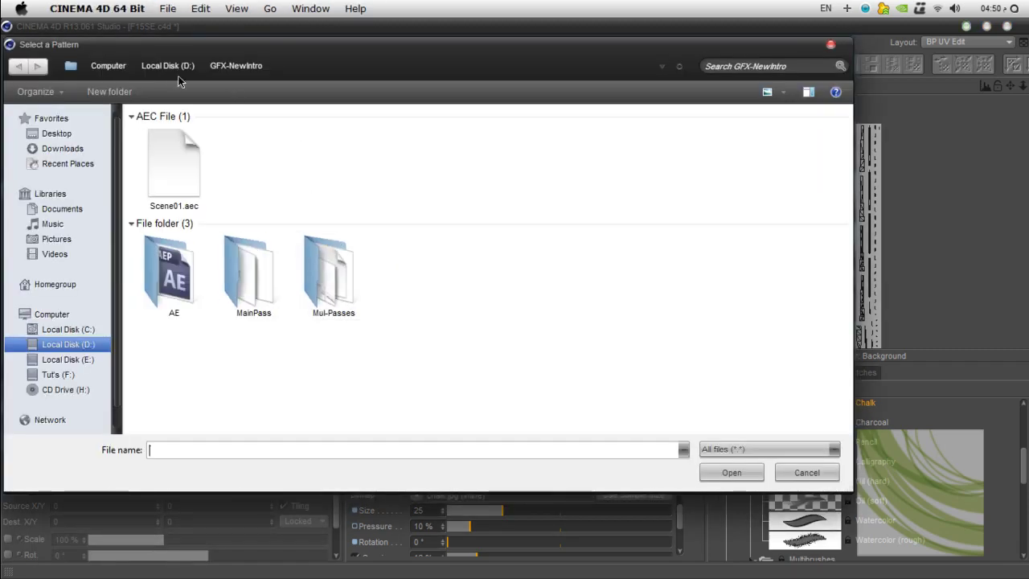
pyautogui.click(147, 67)
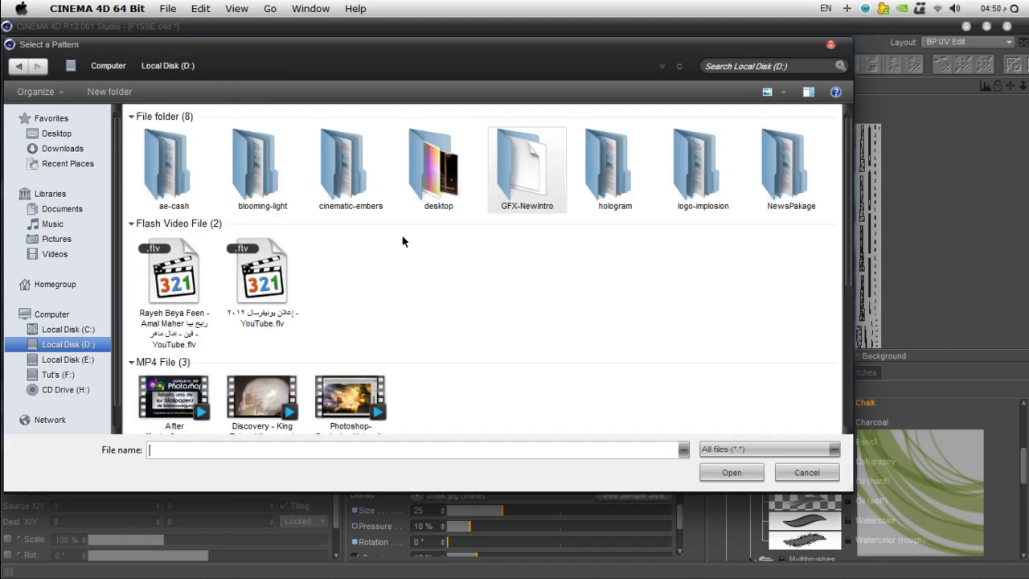
pyautogui.click(55, 135)
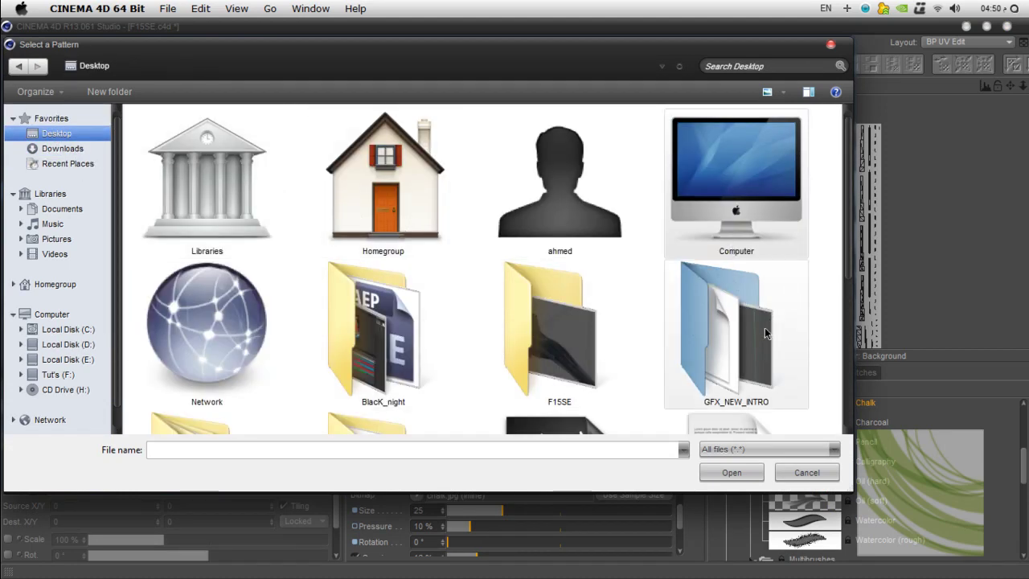
pyautogui.doubleClick(579, 331)
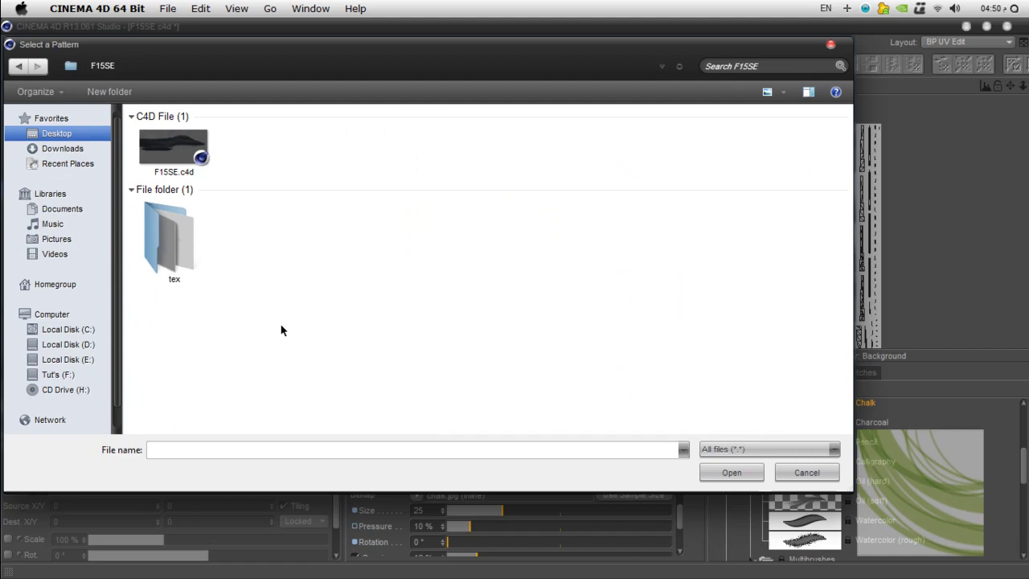
pyautogui.doubleClick(191, 228)
pyautogui.doubleClick(530, 359)
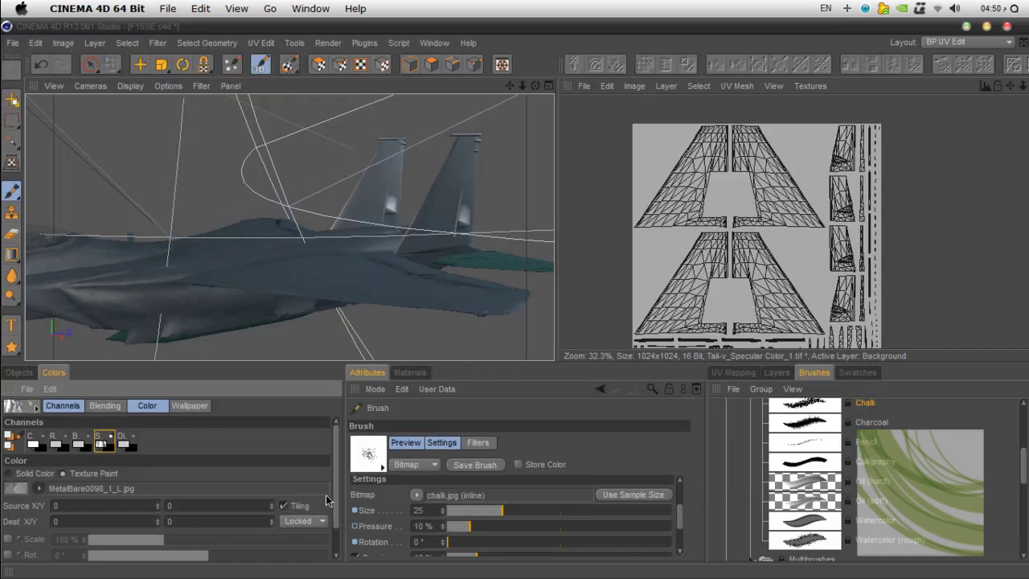
pyautogui.scroll(-2, 326, 548)
pyautogui.click(8, 506)
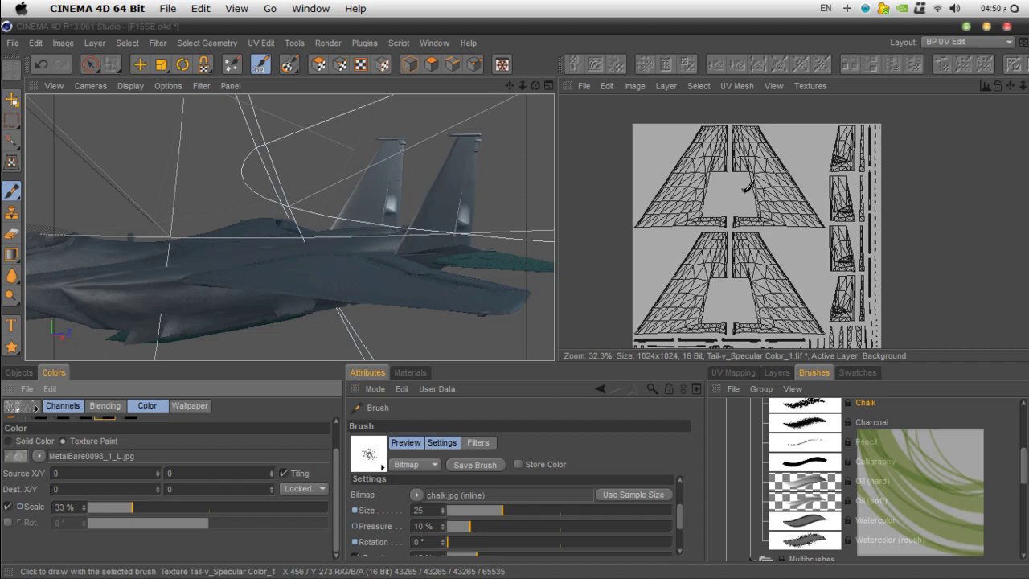
# Step: Set the Chalk brush size to 125 and its pressure to 9% for painting on the tail's UV shells
pyautogui.press(']')
pyautogui.press(']')
pyautogui.press(']')
pyautogui.moveTo(745, 190); pyautogui.dragTo(808, 186, button='middle')
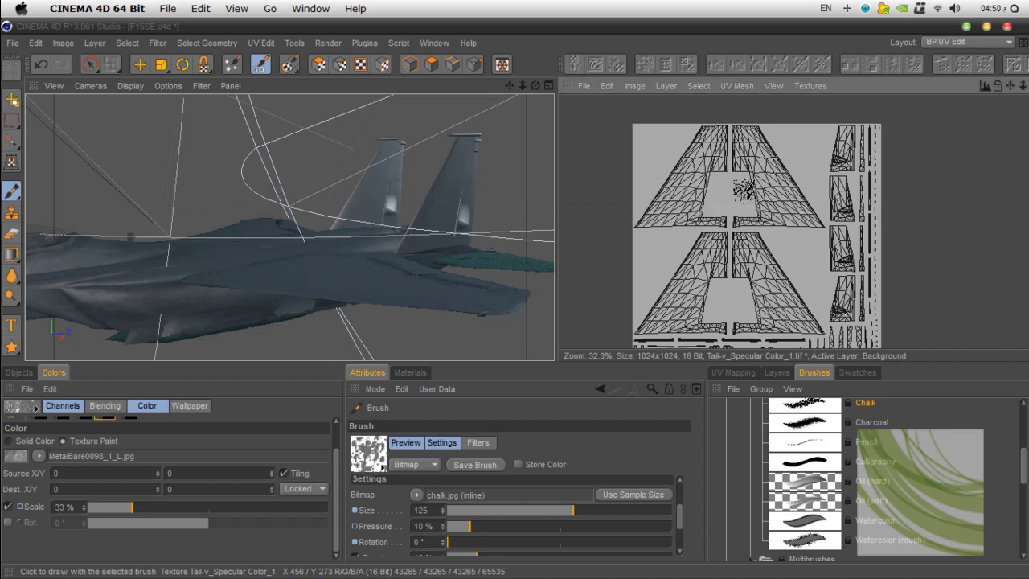
pyautogui.scroll(3, 793, 222)
pyautogui.moveTo(1010, 86); pyautogui.dragTo(1028, 115)
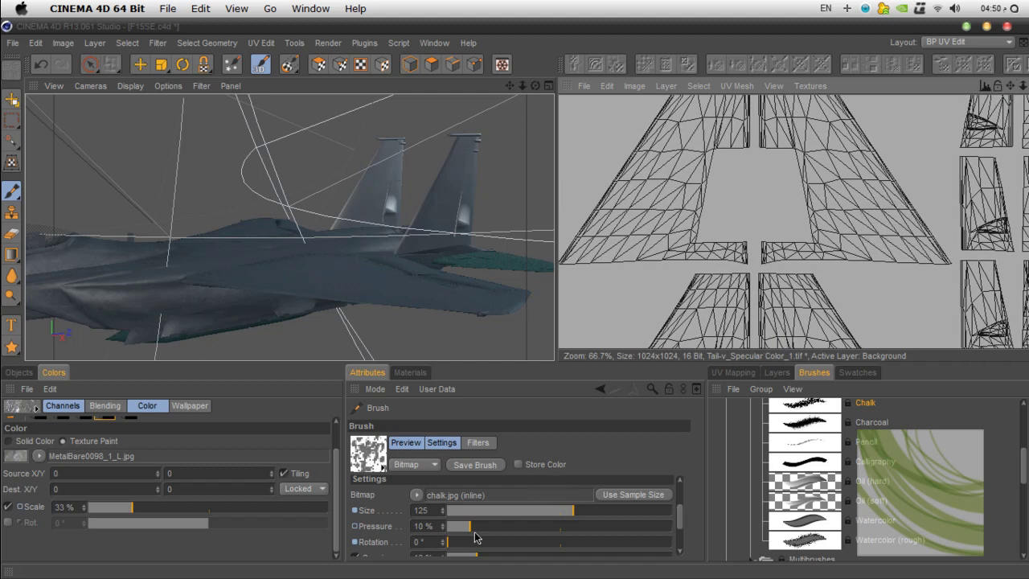
pyautogui.moveTo(474, 532); pyautogui.dragTo(468, 532)
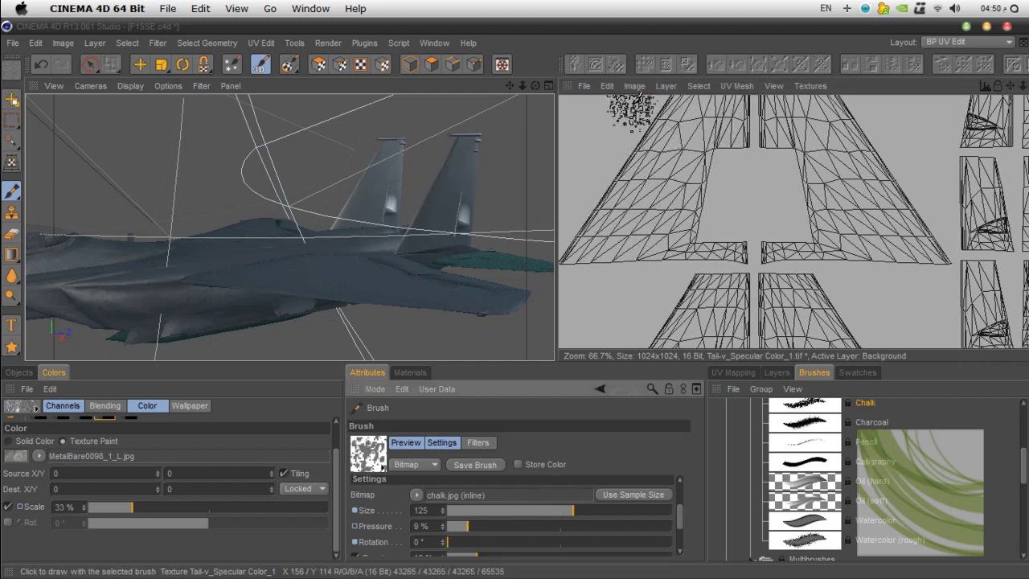
# Step: Disable Tile U painting for the texture view and check the Tile V option
pyautogui.click(635, 86)
pyautogui.moveTo(607, 86)
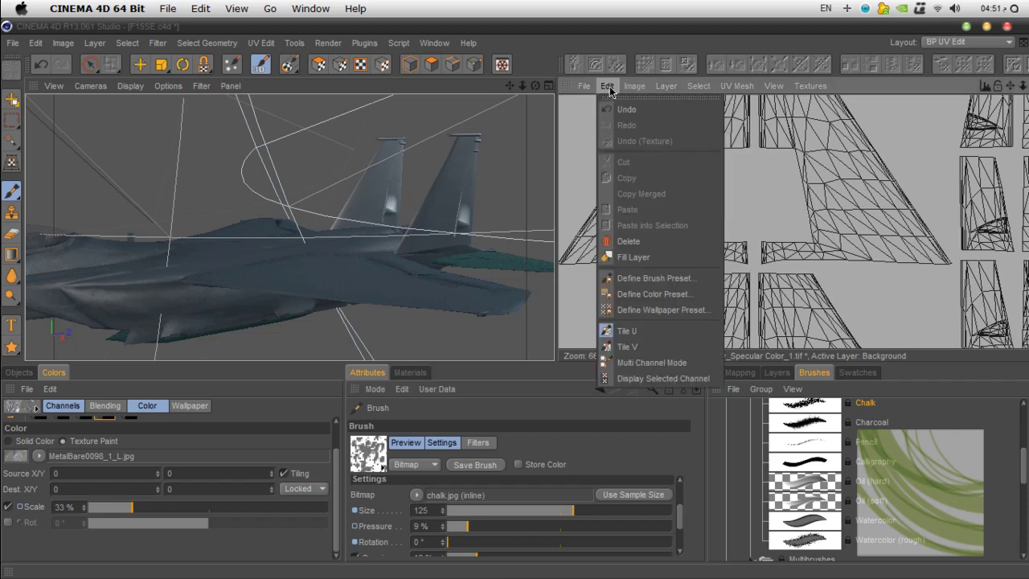
pyautogui.click(629, 330)
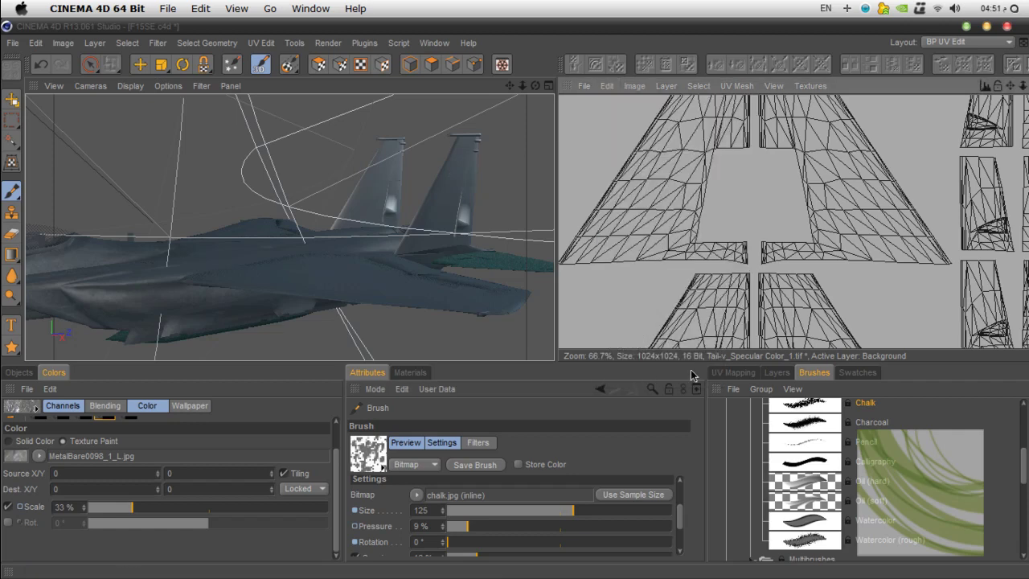
pyautogui.click(610, 86)
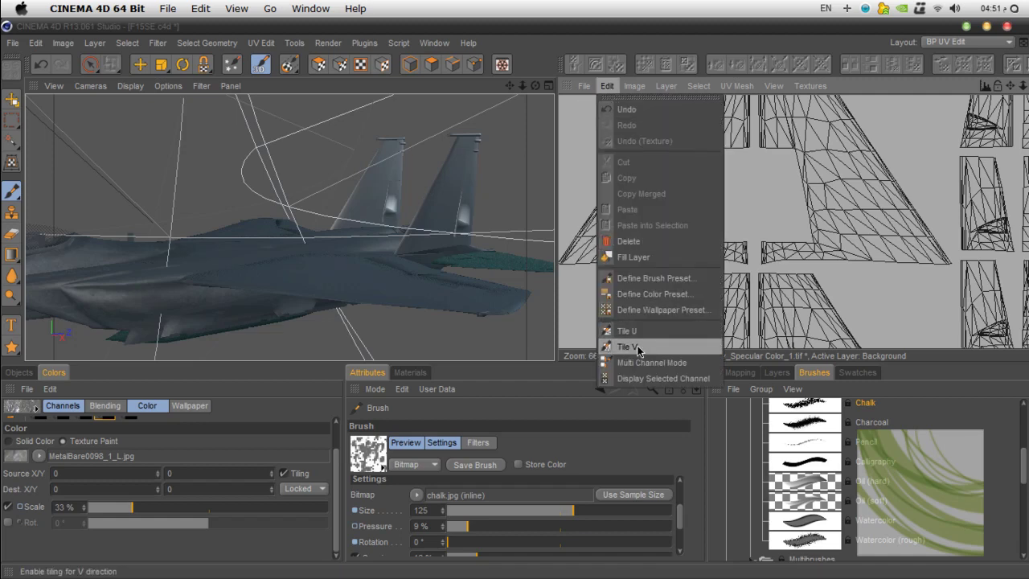
pyautogui.click(750, 40)
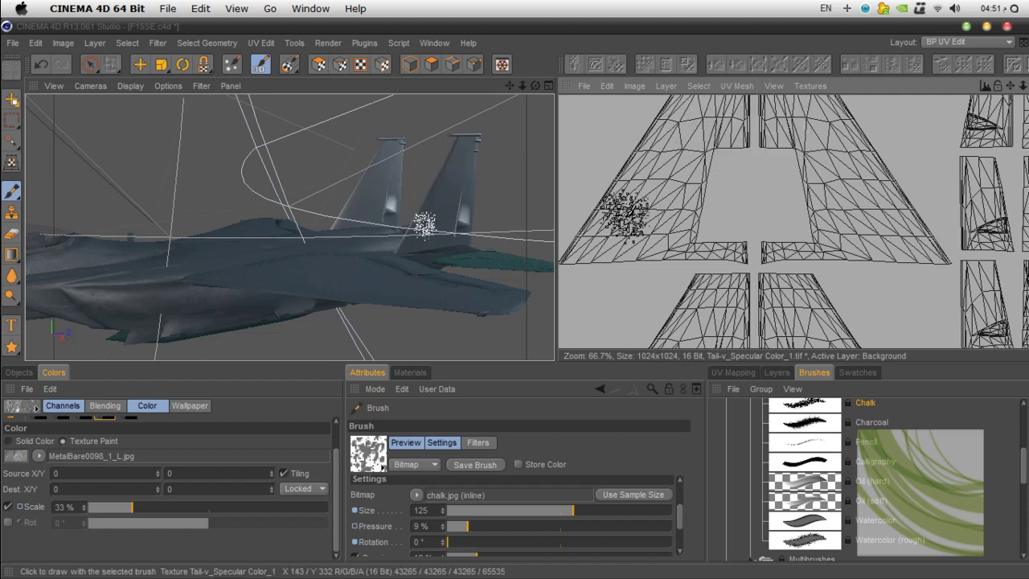
# Step: Brush worn metal detail with the Chalk brush over the upper pair of tail UV shells
pyautogui.moveTo(1011, 86); pyautogui.dragTo(1013, 88)
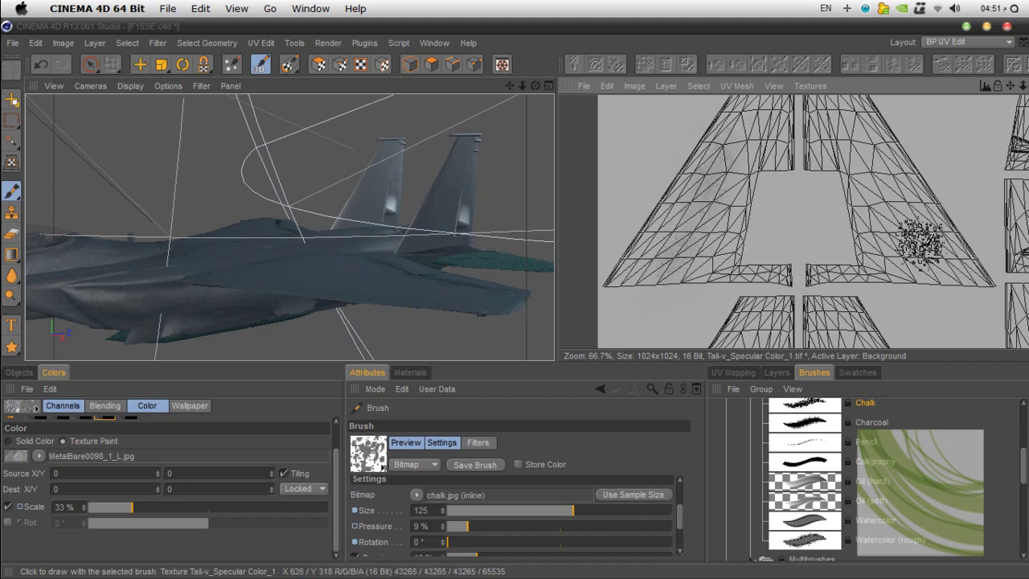
pyautogui.moveTo(1011, 86); pyautogui.dragTo(1010, 89)
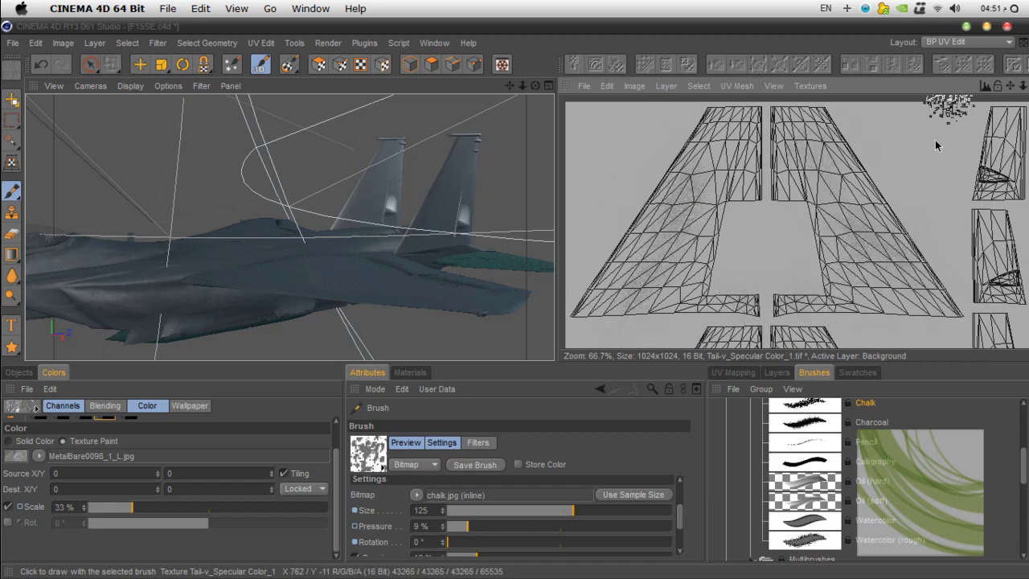
pyautogui.moveTo(1010, 87); pyautogui.dragTo(979, 118)
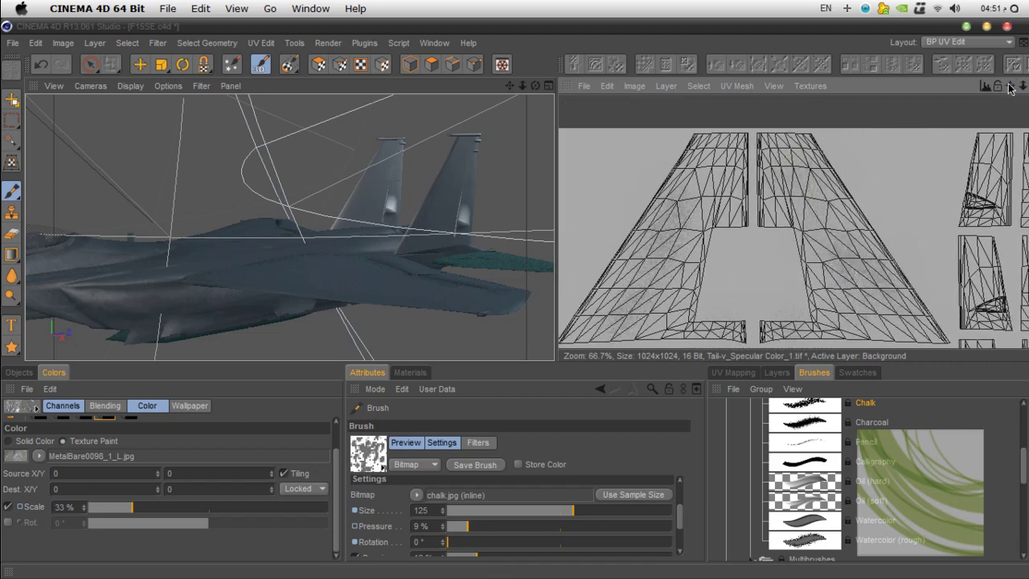
# Step: Brush the same metal texture over the lower pair of tail UV shells
pyautogui.moveTo(1010, 87)
pyautogui.mouseDown()
pyautogui.moveTo(996, 1)
pyautogui.moveTo(1025, 0)
pyautogui.mouseUp()
pyautogui.moveTo(834, 219); pyautogui.dragTo(802, 186)
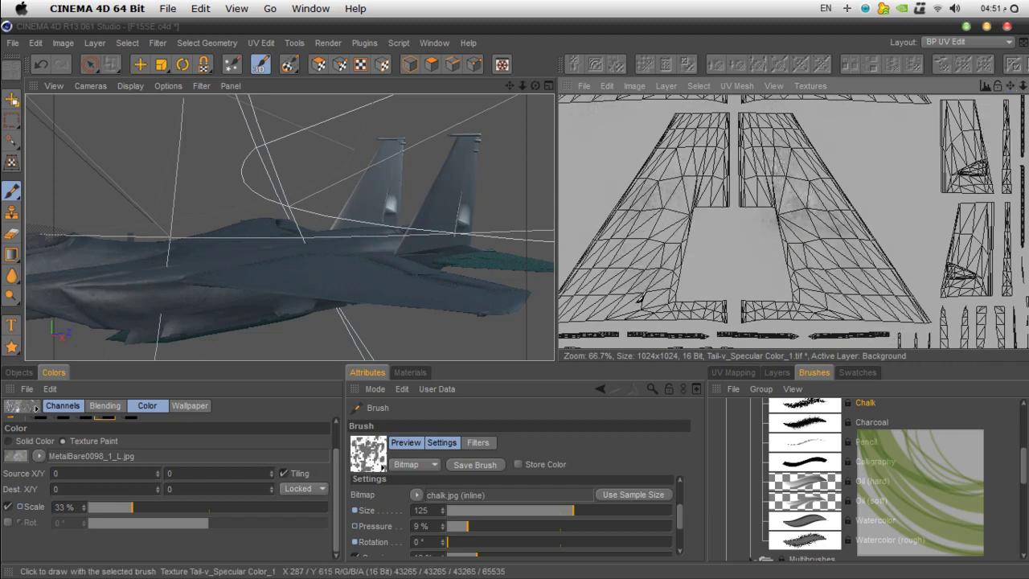
pyautogui.moveTo(535, 85)
pyautogui.mouseDown()
pyautogui.moveTo(483, 145)
pyautogui.moveTo(397, 188)
pyautogui.moveTo(730, 230)
pyautogui.mouseUp()
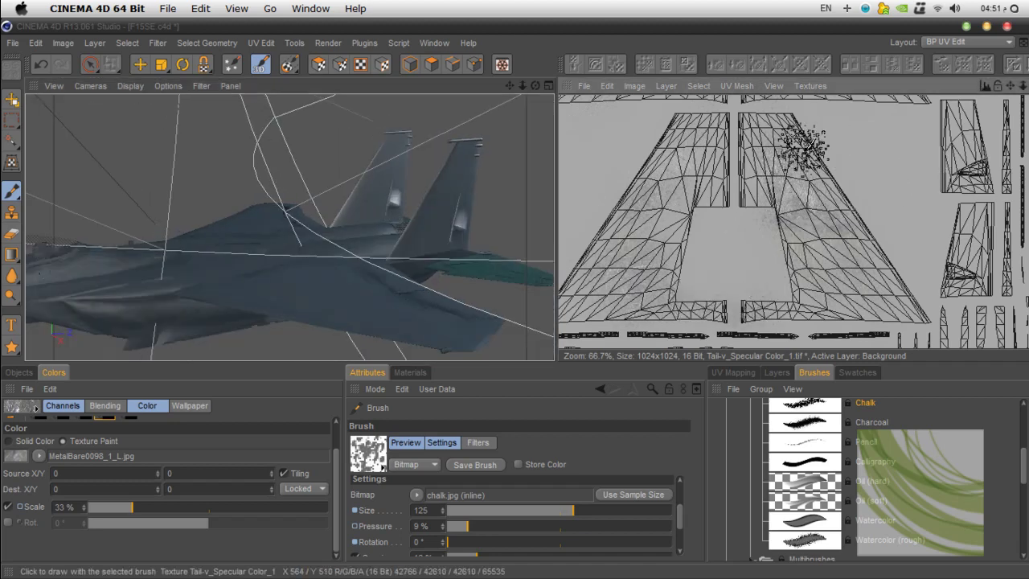
pyautogui.moveTo(1011, 85)
pyautogui.mouseDown()
pyautogui.moveTo(916, 3)
pyautogui.moveTo(969, 10)
pyautogui.mouseUp()
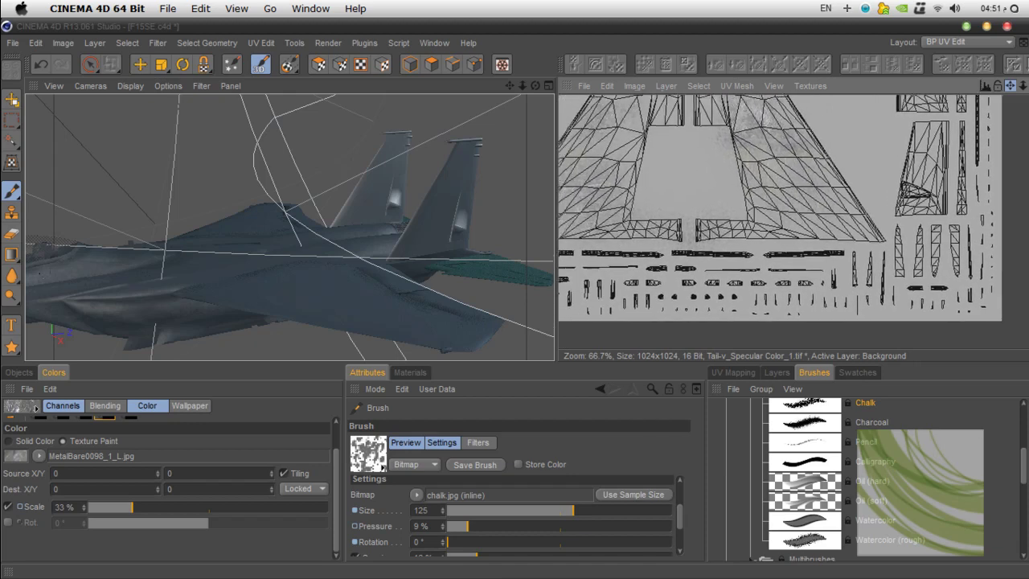
# Step: Render a close-up of both vertical tails to check the painted specular, and stop the render
pyautogui.scroll(-4, 932, 181)
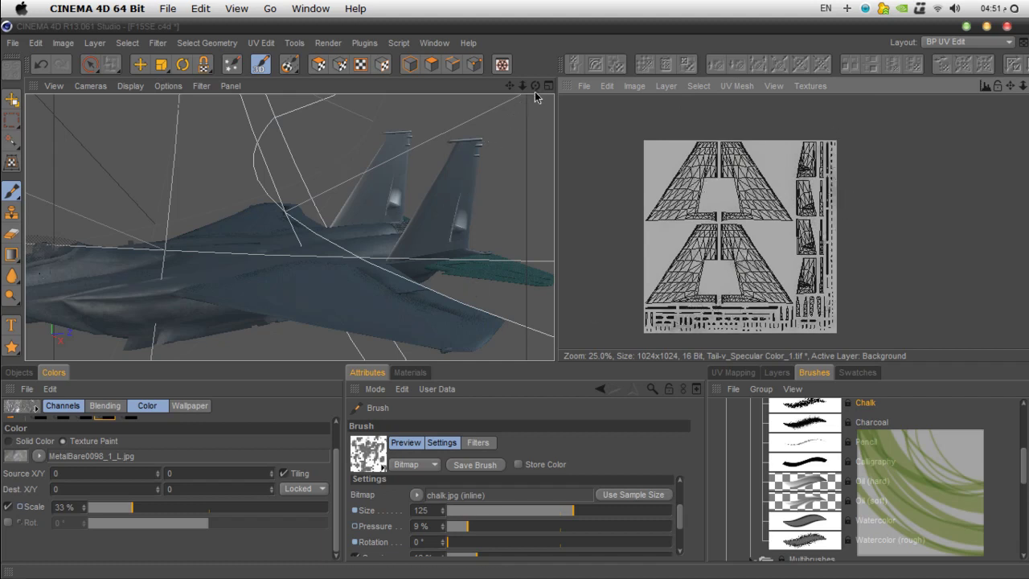
pyautogui.keyDown('alt'); pyautogui.moveTo(495, 221); pyautogui.dragTo(512, 102, button='right'); pyautogui.keyUp('alt')
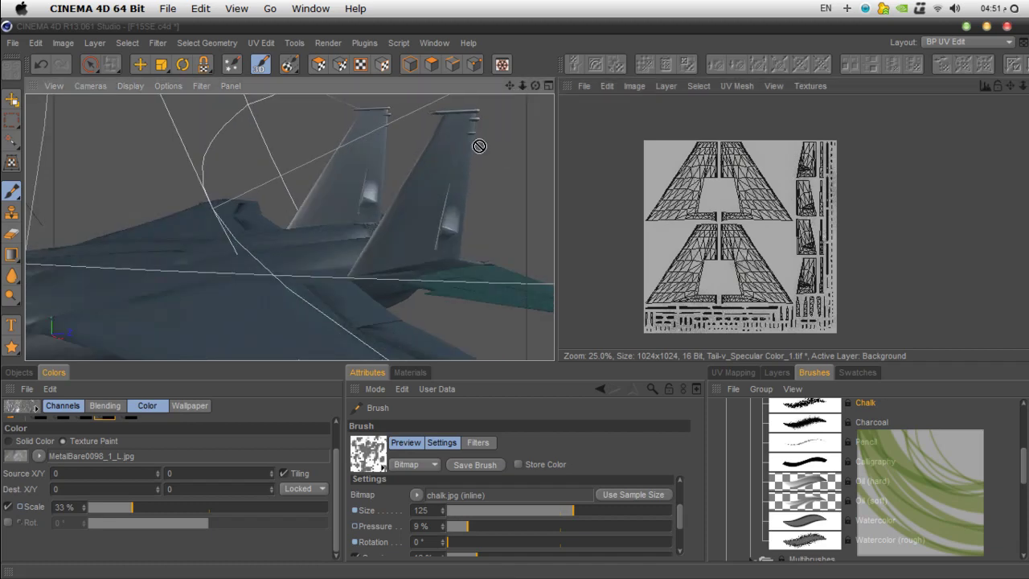
pyautogui.scroll(3, 480, 146)
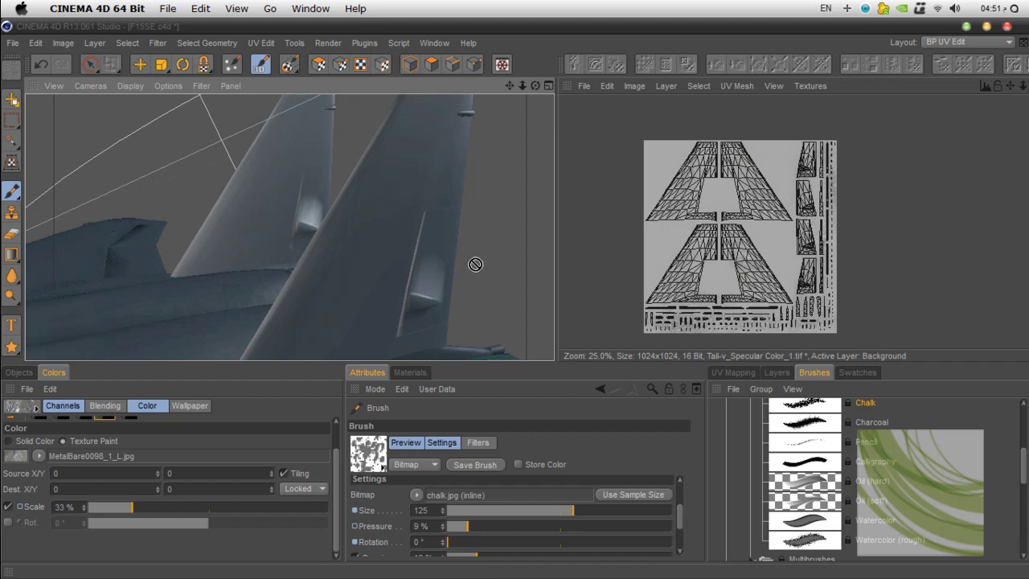
pyautogui.hotkey('shift', 'r')
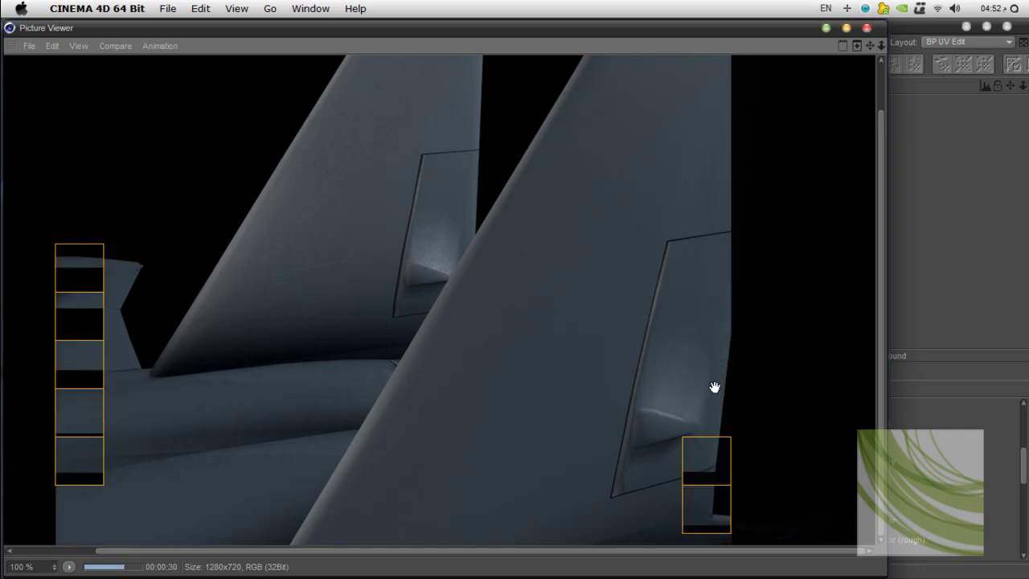
pyautogui.click(870, 31)
pyautogui.click(535, 357)
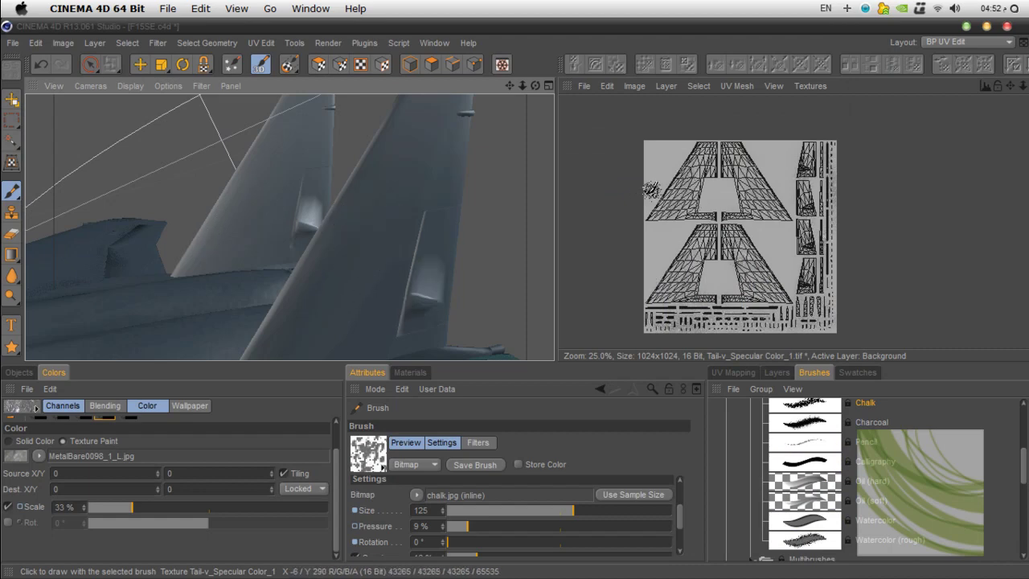
# Step: Build up stronger metal wear on the upper tail shells with more Chalk strokes, from the base to the tips
pyautogui.scroll(3, 690, 202)
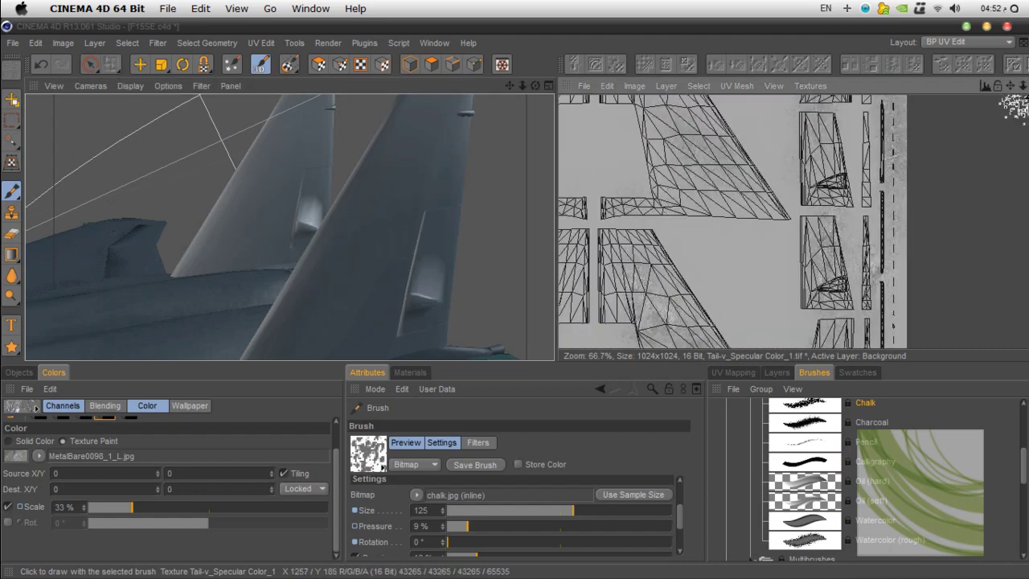
pyautogui.moveTo(1010, 86)
pyautogui.mouseDown()
pyautogui.moveTo(1028, 192)
pyautogui.moveTo(1028, 173)
pyautogui.mouseUp()
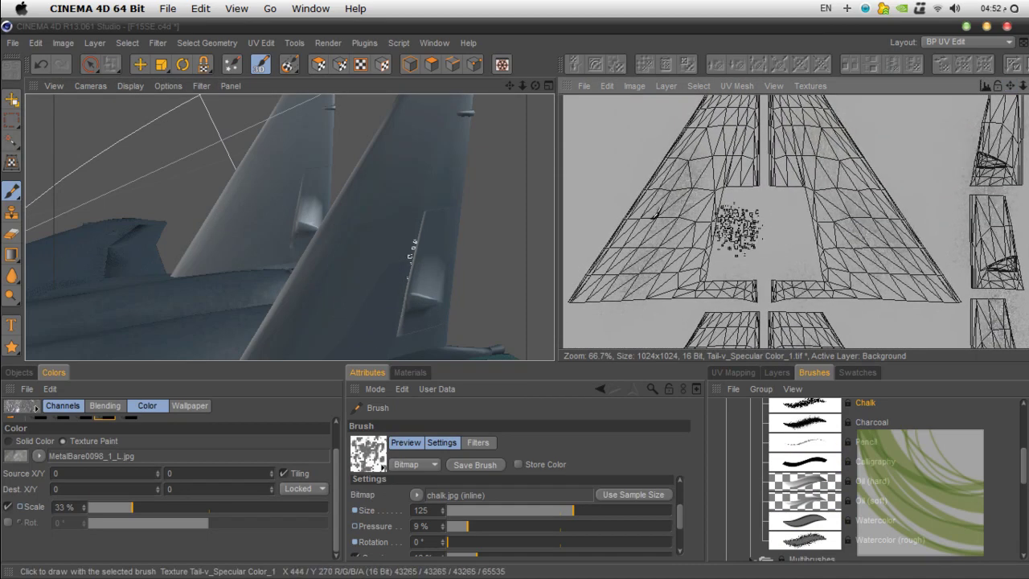
pyautogui.scroll(1, 658, 235)
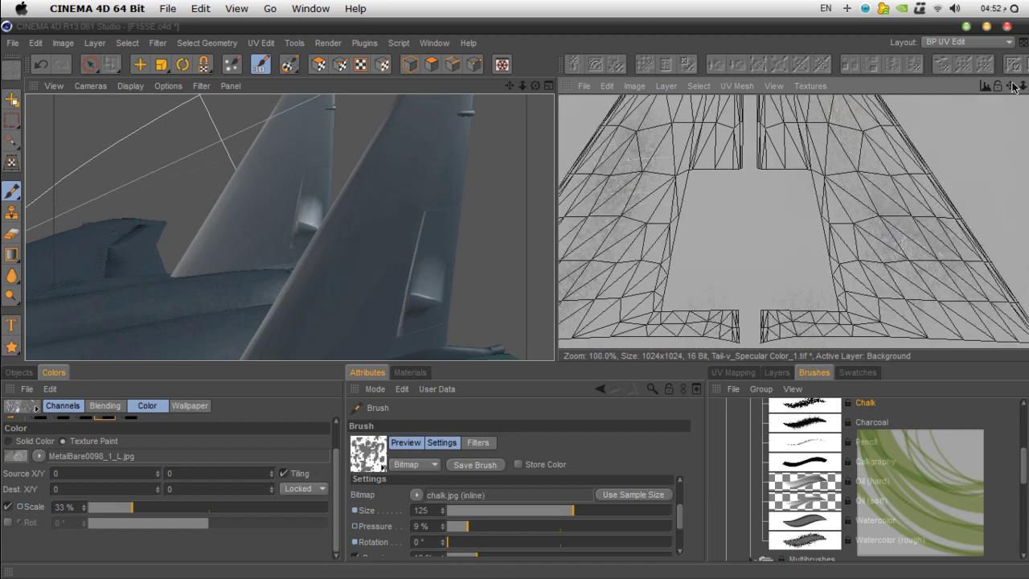
pyautogui.moveTo(1011, 85); pyautogui.dragTo(1027, 89)
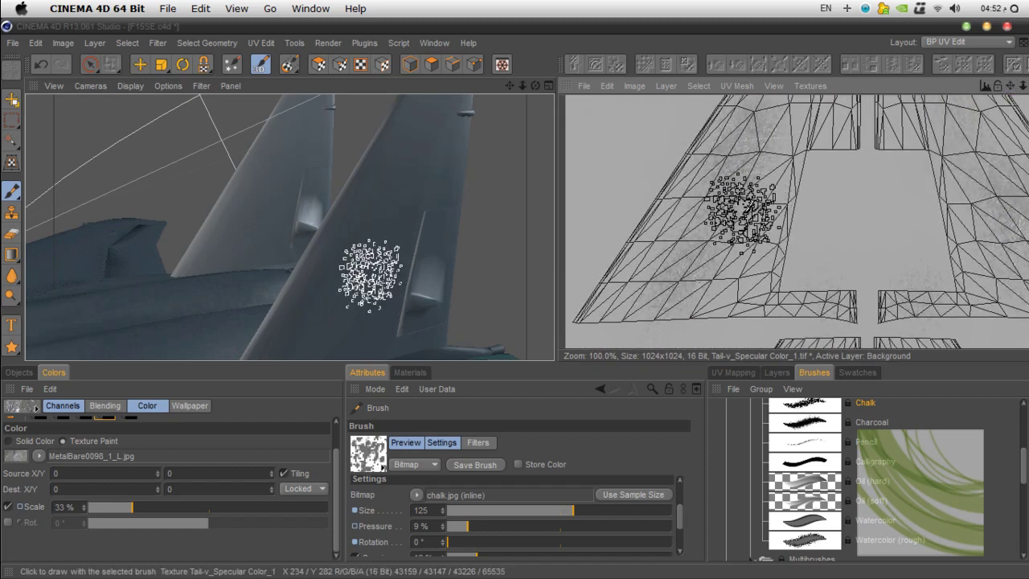
pyautogui.moveTo(651, 248); pyautogui.dragTo(716, 226)
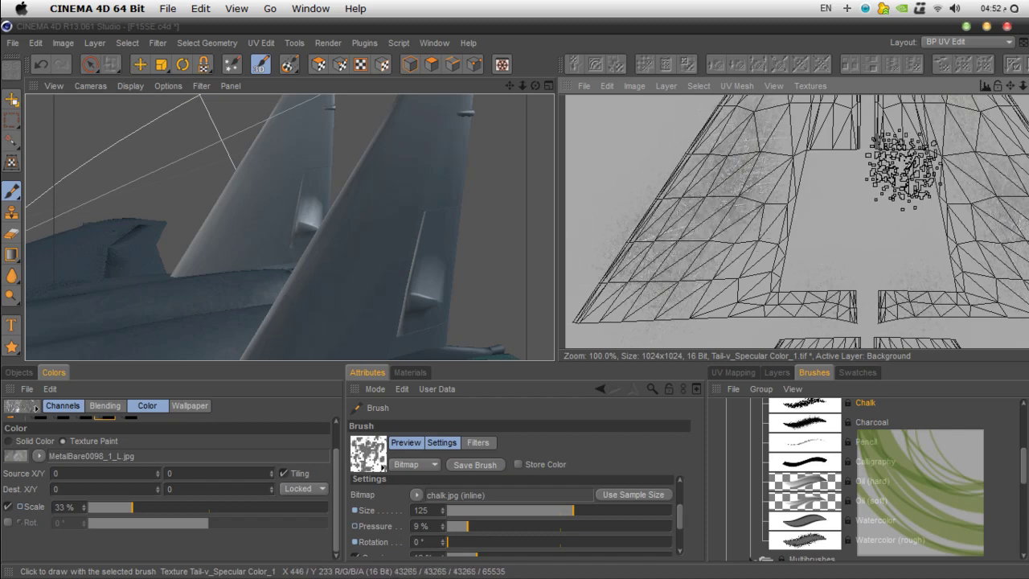
pyautogui.moveTo(1010, 85); pyautogui.dragTo(990, 166)
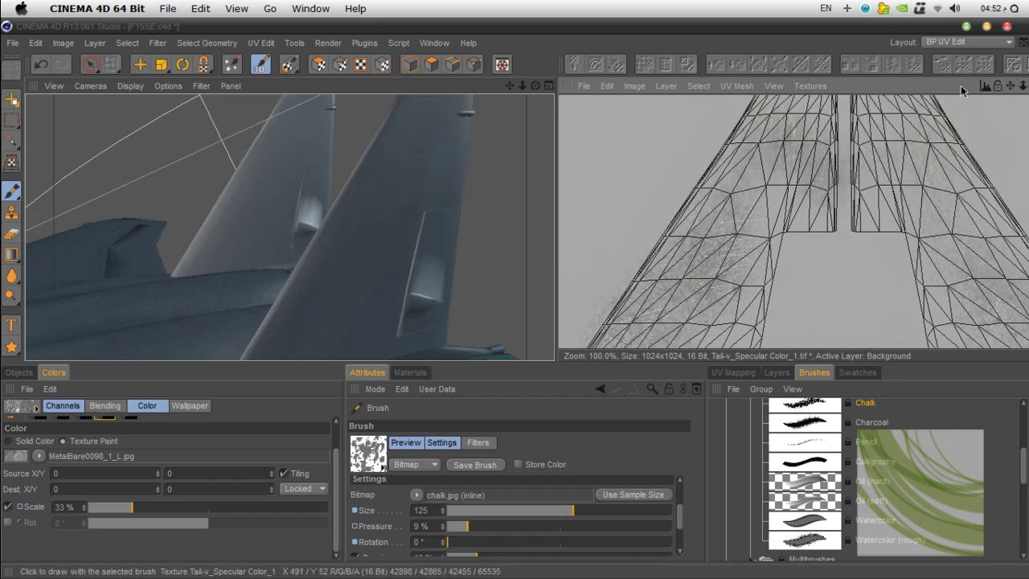
pyautogui.moveTo(1010, 85); pyautogui.dragTo(995, 172)
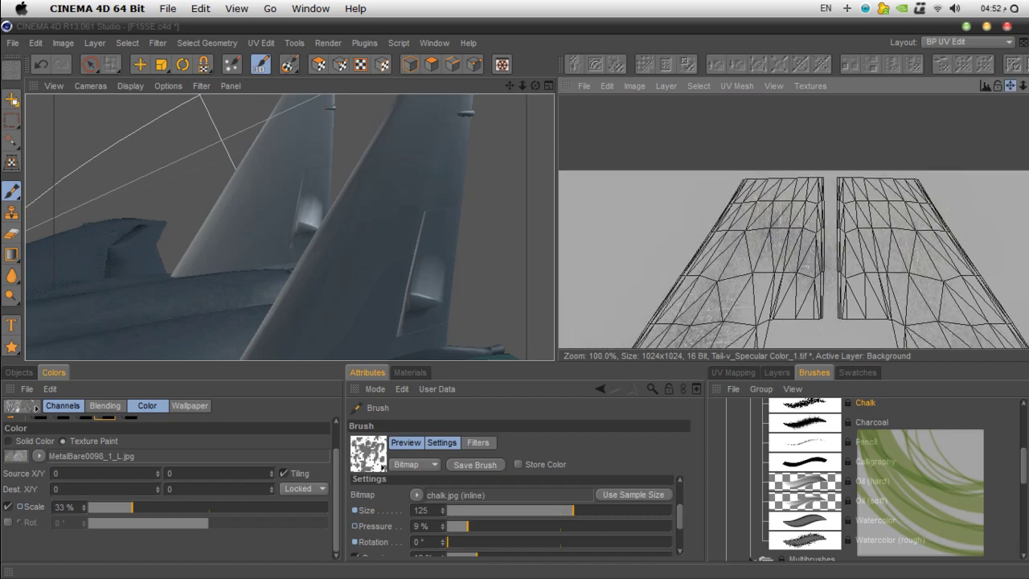
# Step: Extend the wear over the lower shells and the small UV strips beneath them, and reinforce the upper pair
pyautogui.moveTo(1010, 85)
pyautogui.mouseDown()
pyautogui.moveTo(1011, 3)
pyautogui.moveTo(1005, 18)
pyautogui.mouseUp()
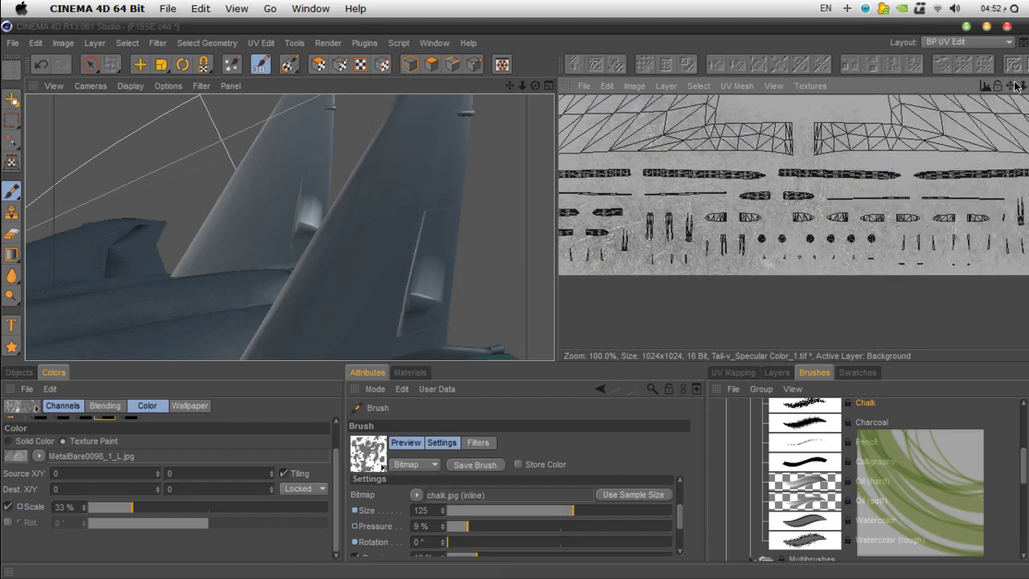
pyautogui.moveTo(1013, 85); pyautogui.dragTo(980, 578)
pyautogui.moveTo(535, 85)
pyautogui.mouseDown()
pyautogui.moveTo(450, 145)
pyautogui.moveTo(292, 196)
pyautogui.mouseUp()
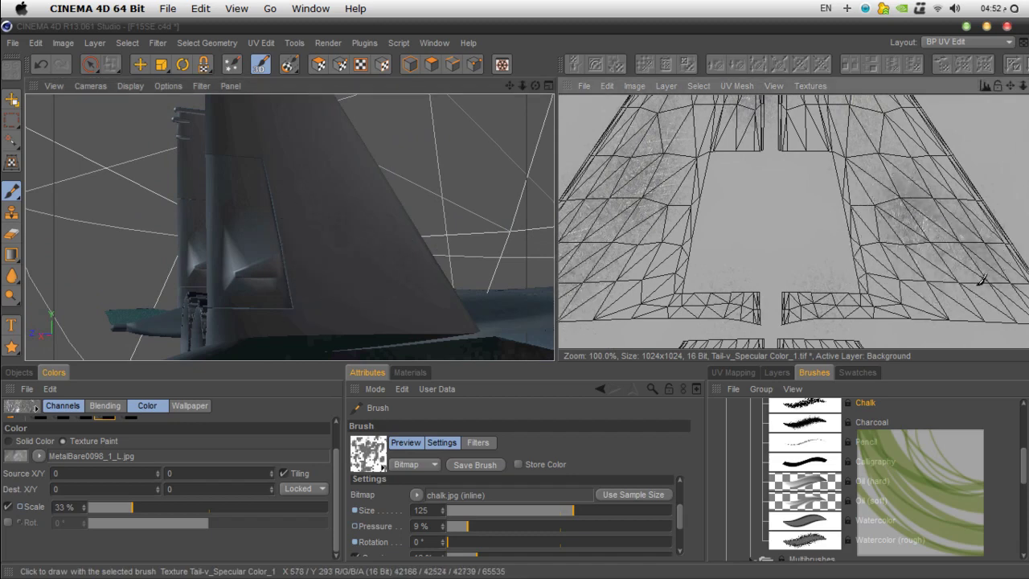
pyautogui.moveTo(1011, 85); pyautogui.dragTo(1000, 187)
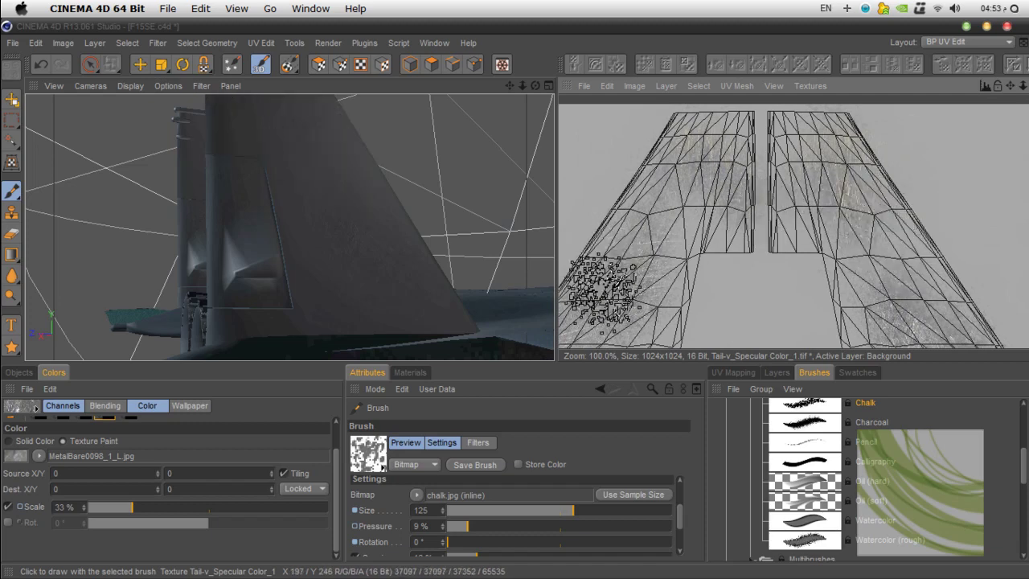
# Step: Render the tail from its other side to check the wear, and stop the render partway
pyautogui.hotkey('shift', 'r')
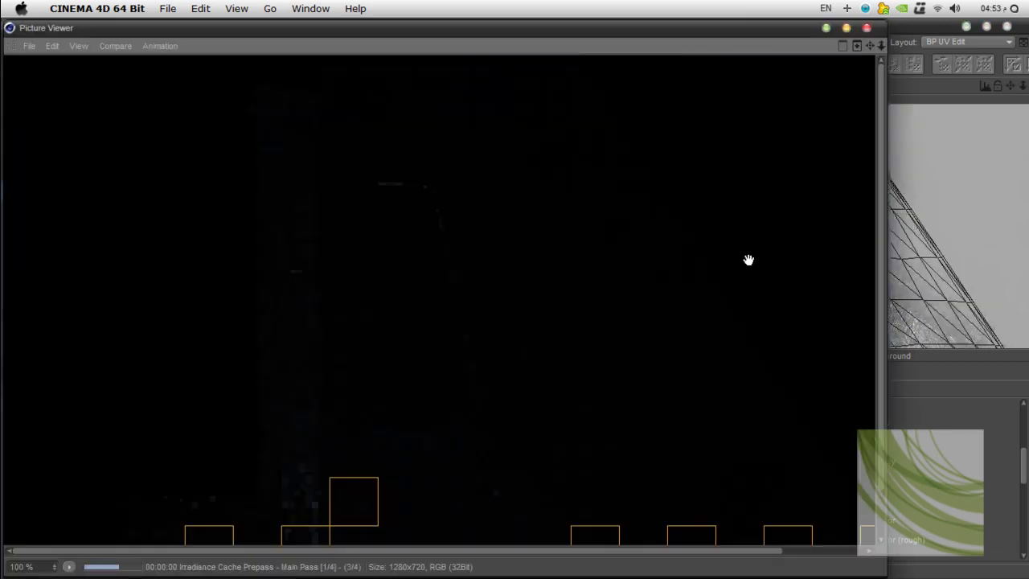
pyautogui.moveTo(688, 411); pyautogui.dragTo(616, 356)
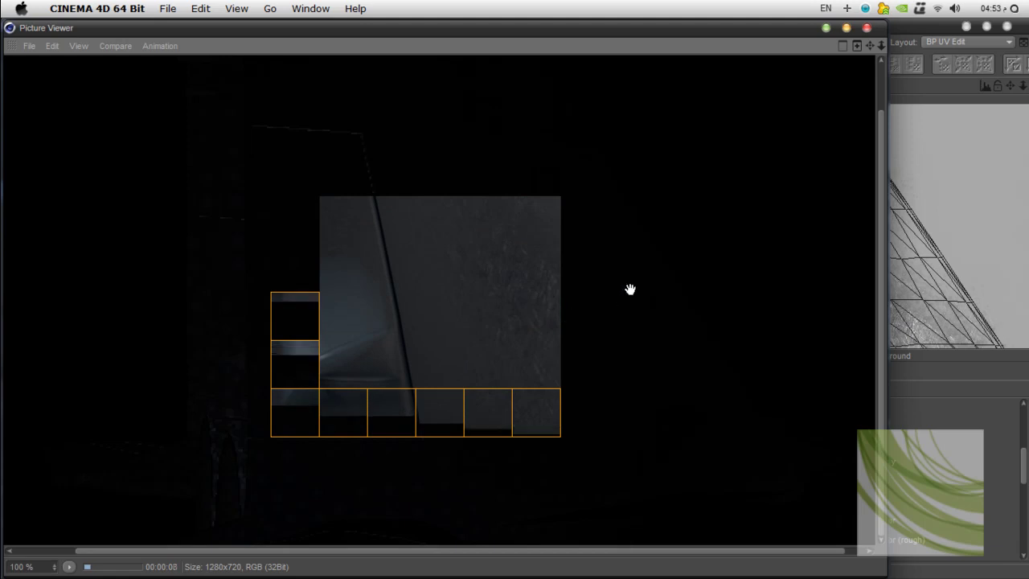
pyautogui.click(867, 28)
pyautogui.click(559, 359)
# Step: Undo the latest Chalk strokes on the tail shells to lighten the wear
pyautogui.scroll(-3, 884, 227)
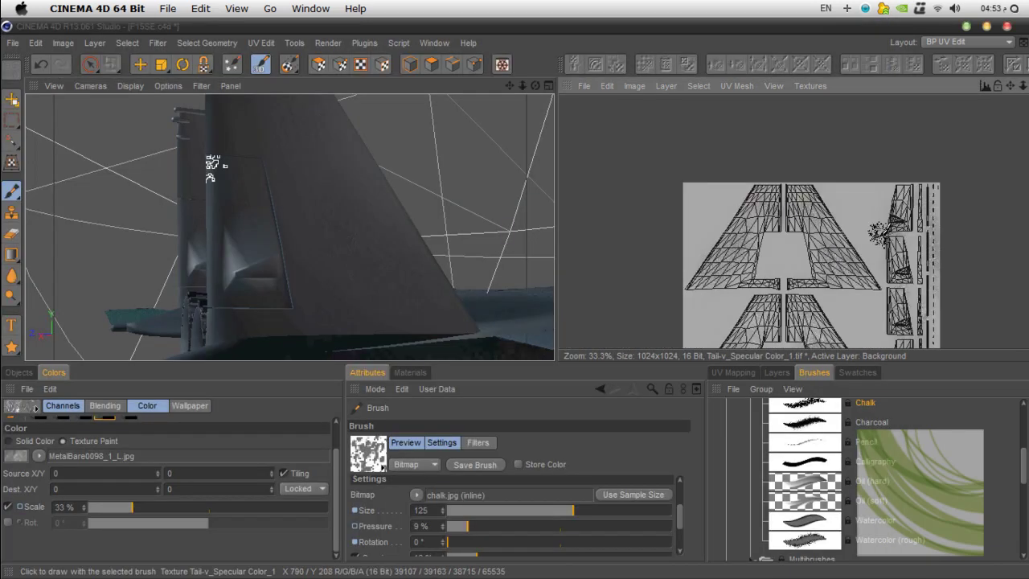
pyautogui.scroll(2, 875, 230)
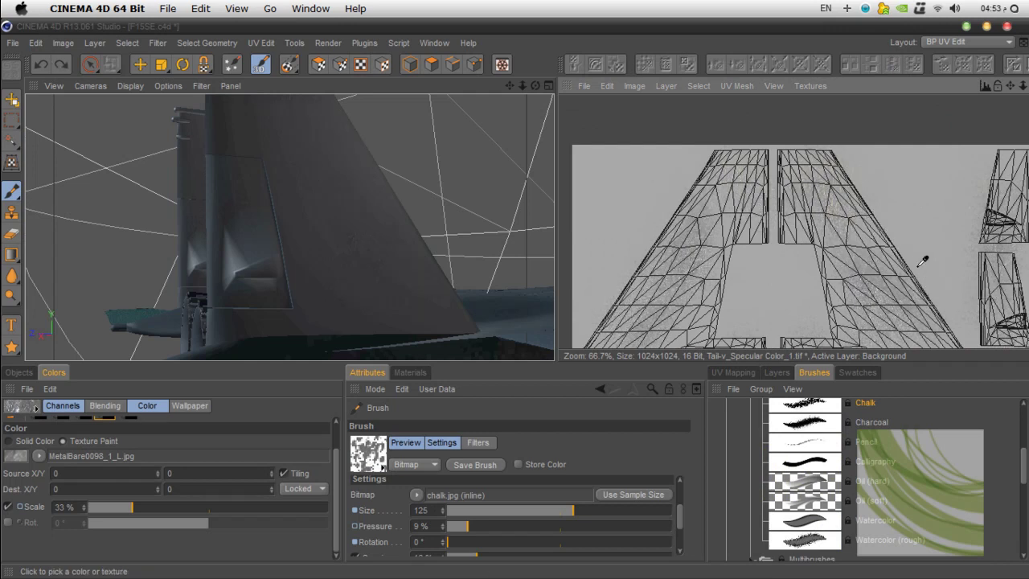
pyautogui.click(918, 264)
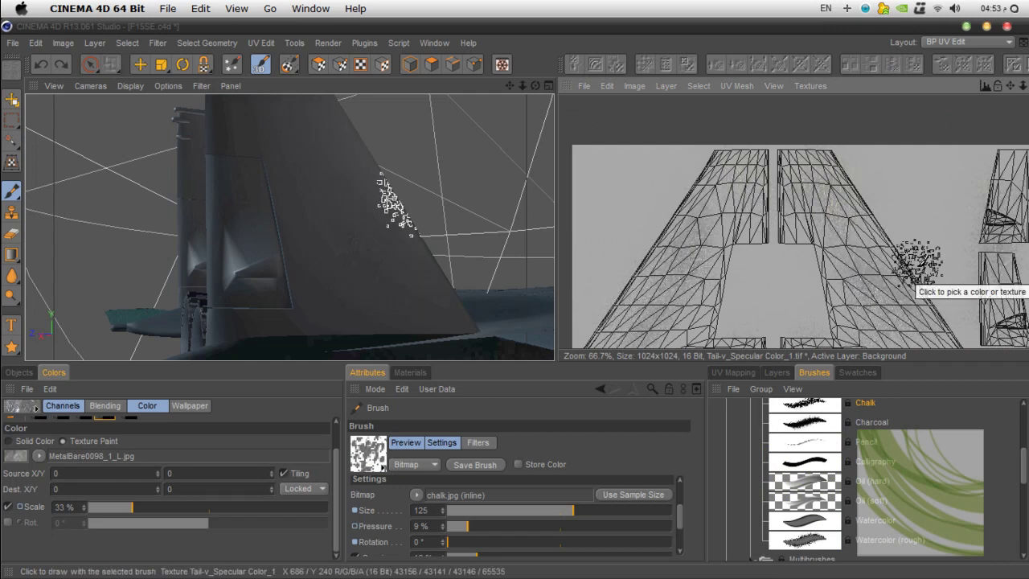
# Step: Render the tail again to judge the lighter specular wear, and stop the render
pyautogui.hotkey('shift', 'r')
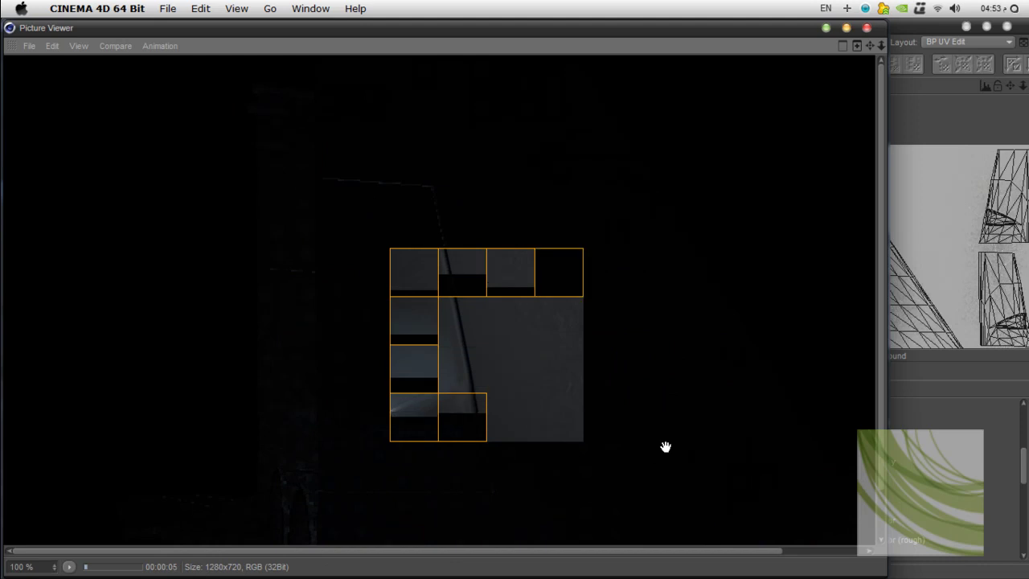
pyautogui.moveTo(665, 447); pyautogui.dragTo(561, 350)
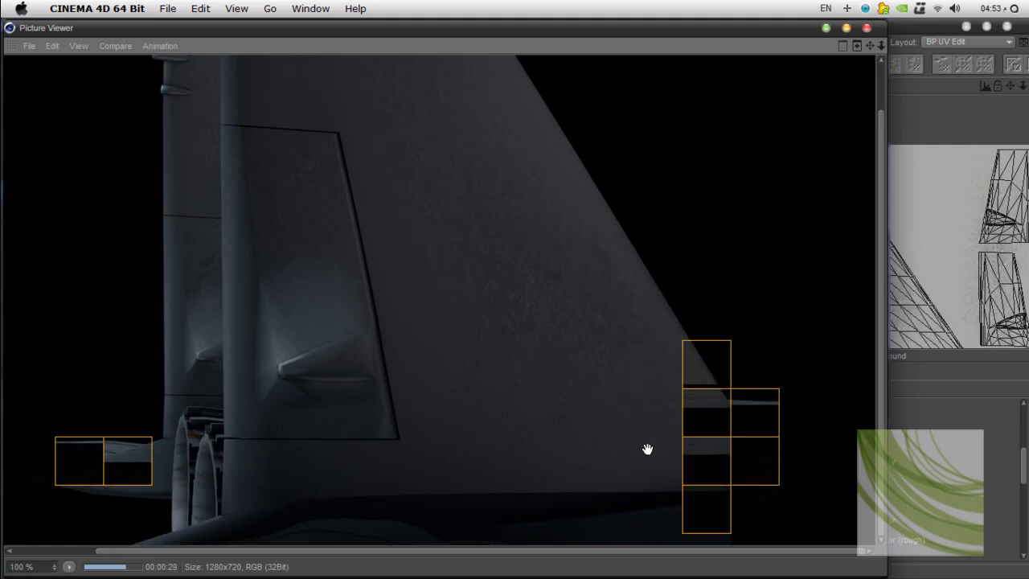
pyautogui.click(867, 28)
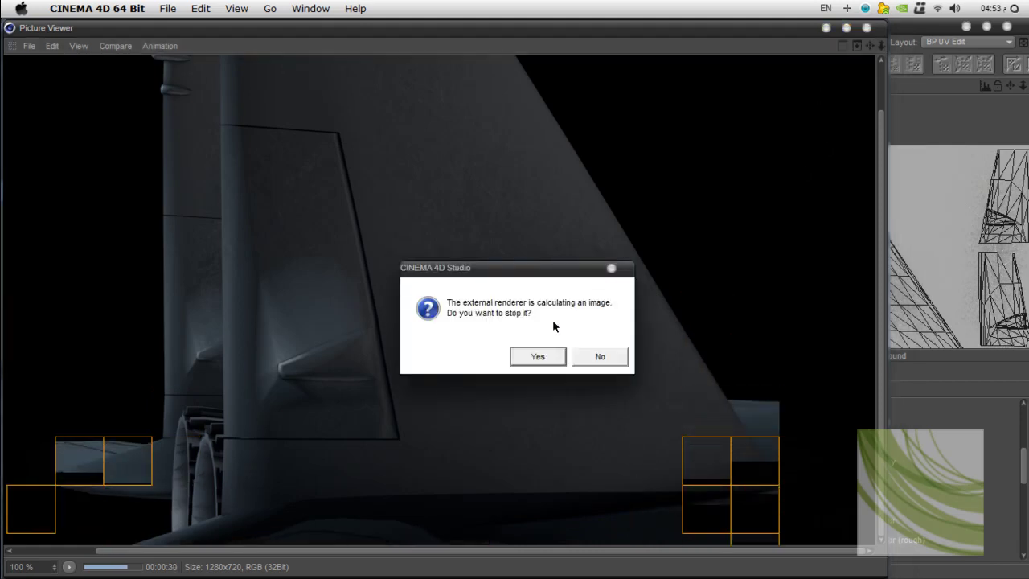
pyautogui.click(538, 358)
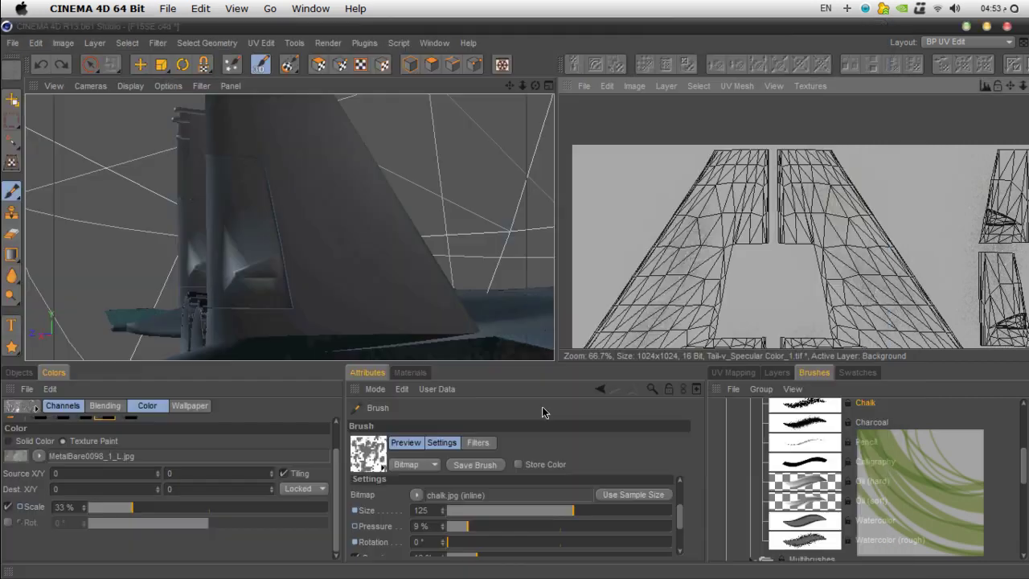
# Step: Add a new texture layer to the Tail-v material's specular color channel
pyautogui.click(410, 373)
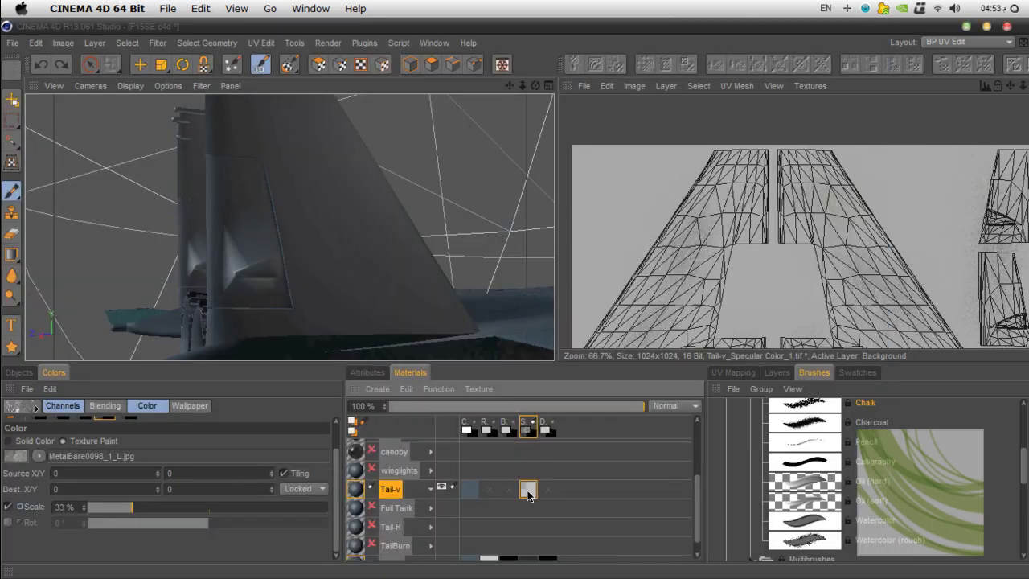
pyautogui.scroll(-1, 528, 543)
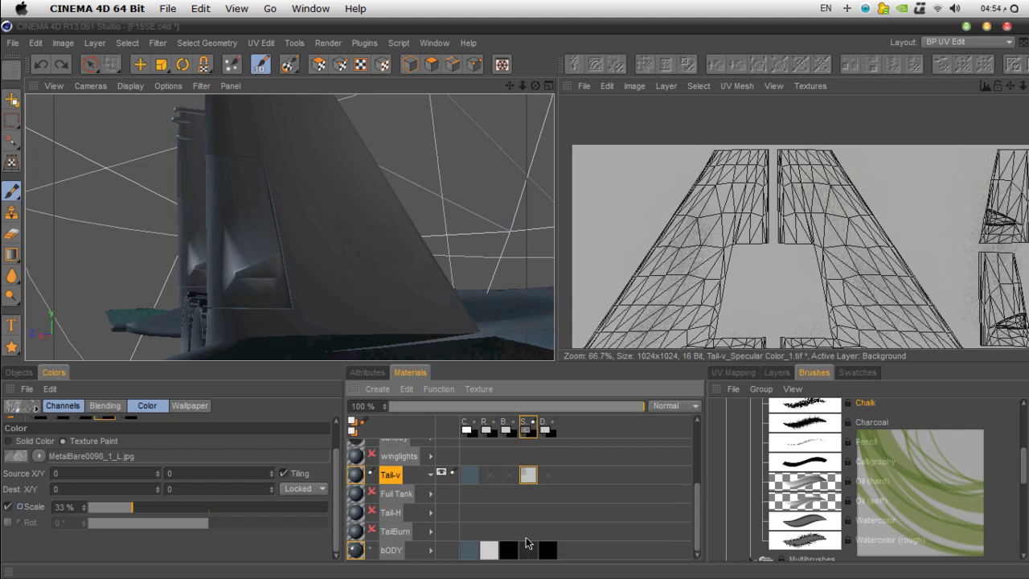
pyautogui.scroll(5, 528, 543)
pyautogui.scroll(-5, 529, 555)
pyautogui.rightClick(530, 481)
pyautogui.click(584, 330)
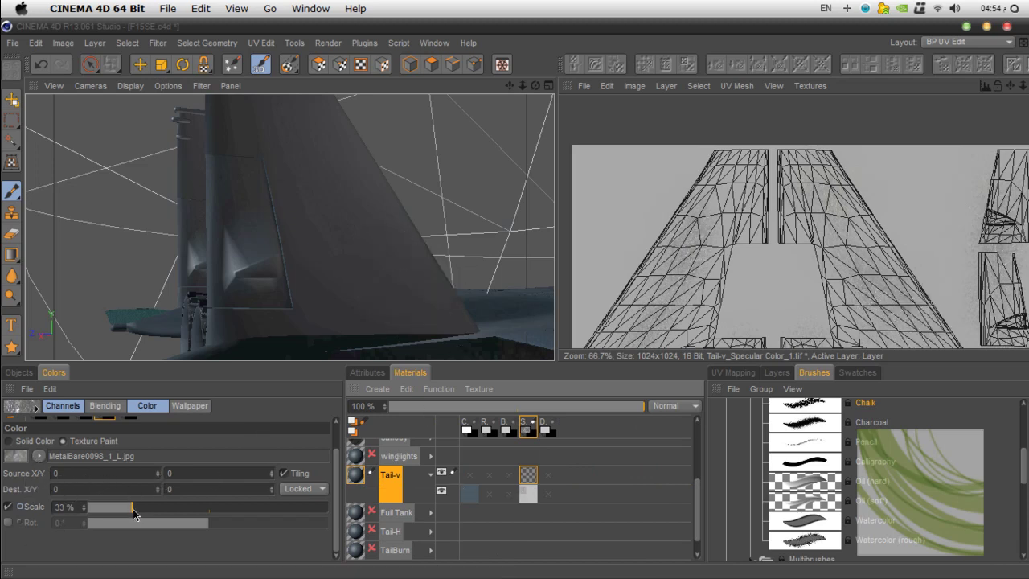
# Step: Set the paint texture's scale to 5% and make the Chalk brush smaller for finer detail
pyautogui.moveTo(132, 509); pyautogui.dragTo(105, 513)
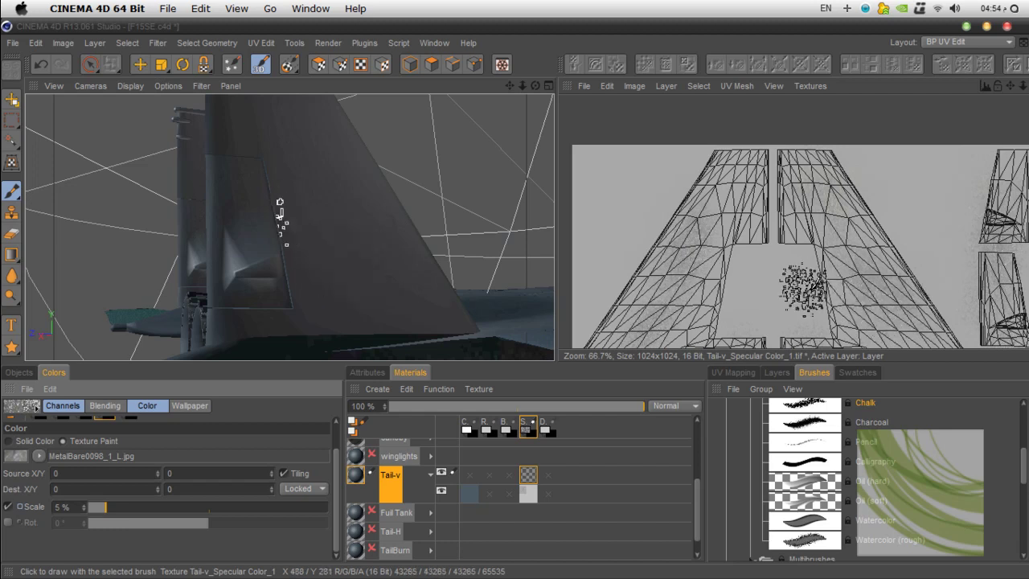
pyautogui.click(732, 312)
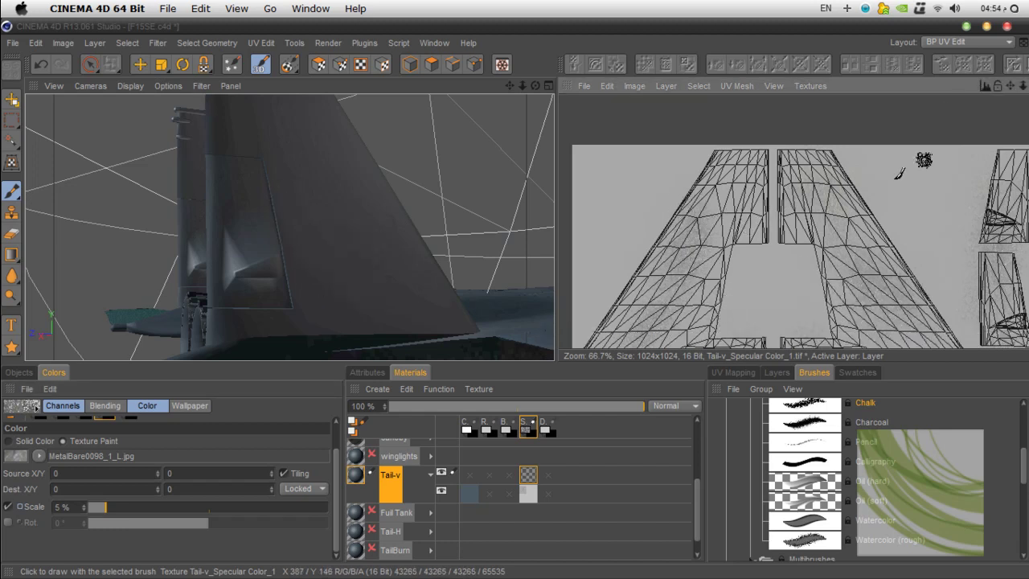
# Step: Examine the vertical tail's leading edge and base up close in the 3D view
pyautogui.moveTo(536, 86); pyautogui.dragTo(292, 196)
pyautogui.moveTo(522, 85)
pyautogui.mouseDown()
pyautogui.moveTo(292, 196)
pyautogui.moveTo(289, 228)
pyautogui.moveTo(402, 149)
pyautogui.mouseUp()
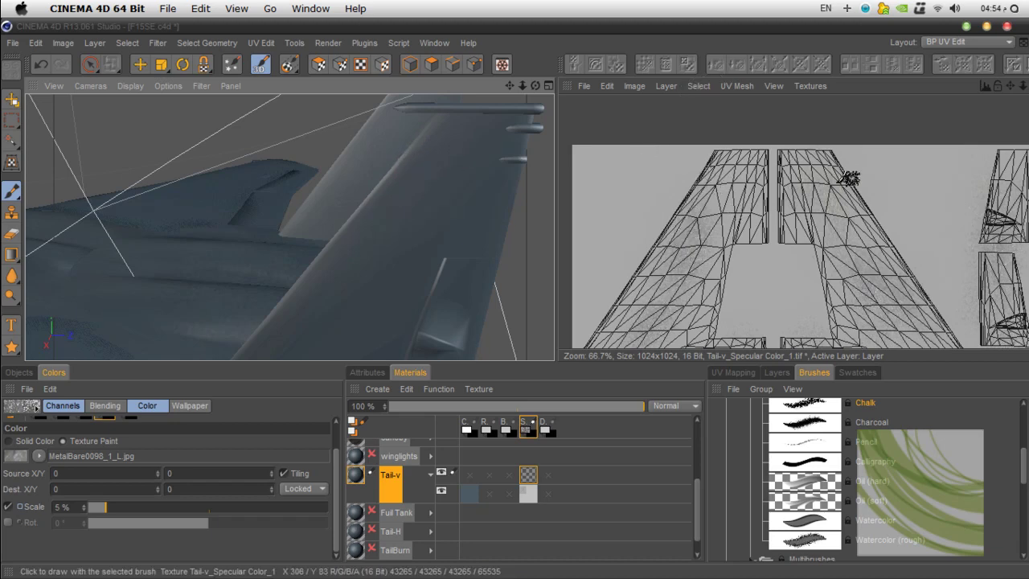
pyautogui.moveTo(535, 85); pyautogui.dragTo(507, 105)
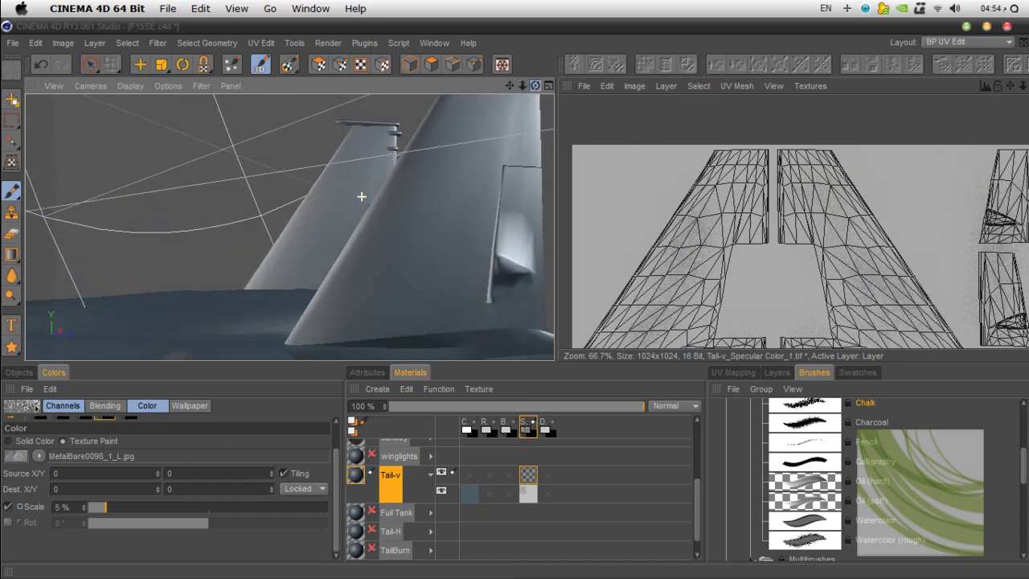
pyautogui.keyDown('alt'); pyautogui.moveTo(361, 196); pyautogui.dragTo(345, 343); pyautogui.keyUp('alt')
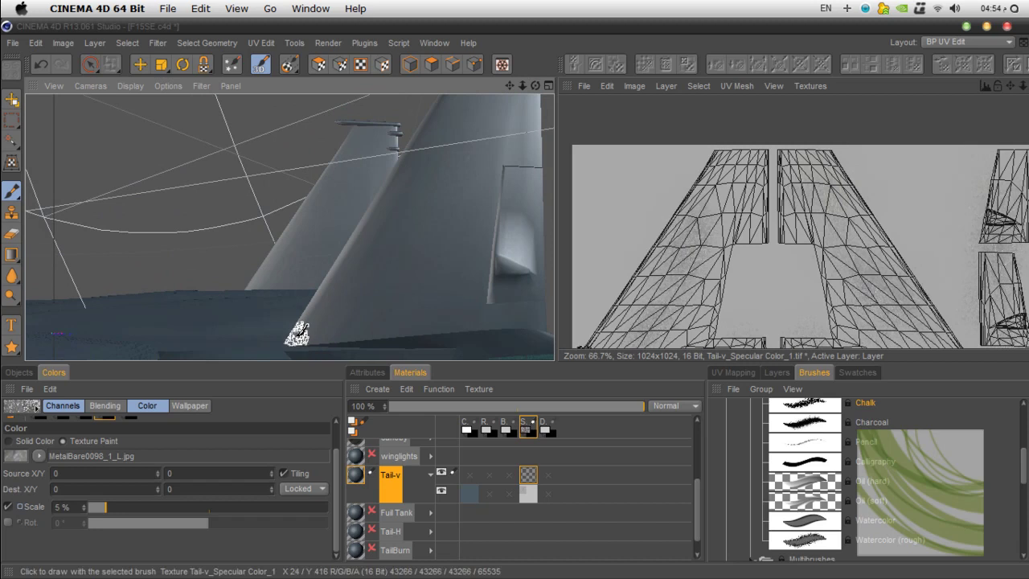
pyautogui.scroll(5, 300, 334)
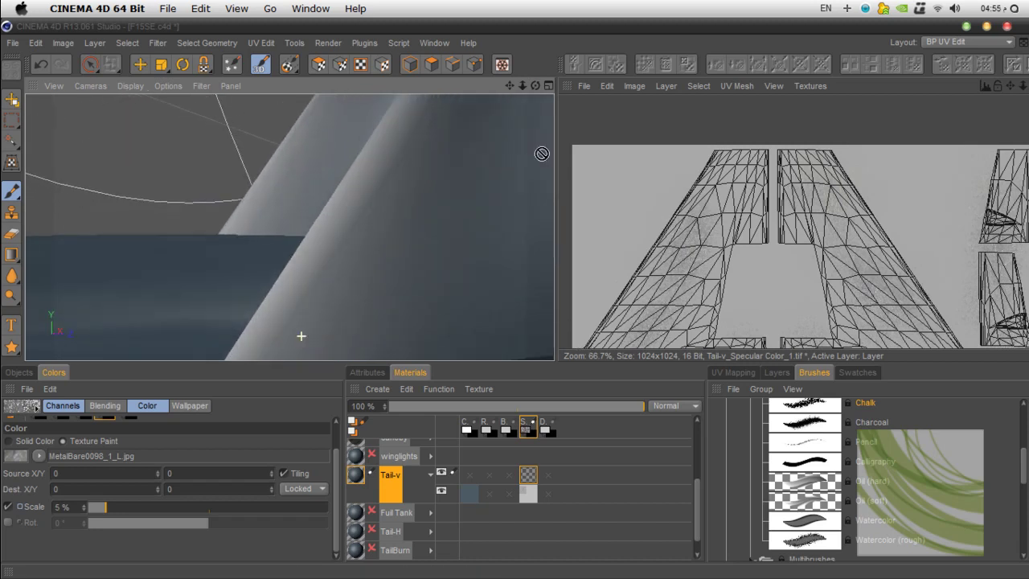
pyautogui.moveTo(510, 85); pyautogui.dragTo(498, 101)
pyautogui.click(168, 85)
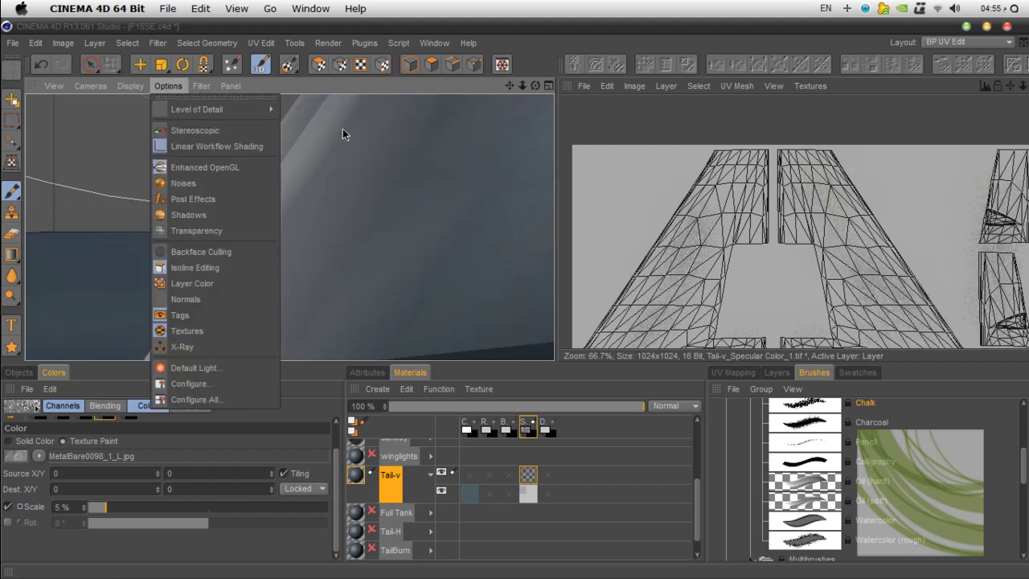
pyautogui.click(396, 84)
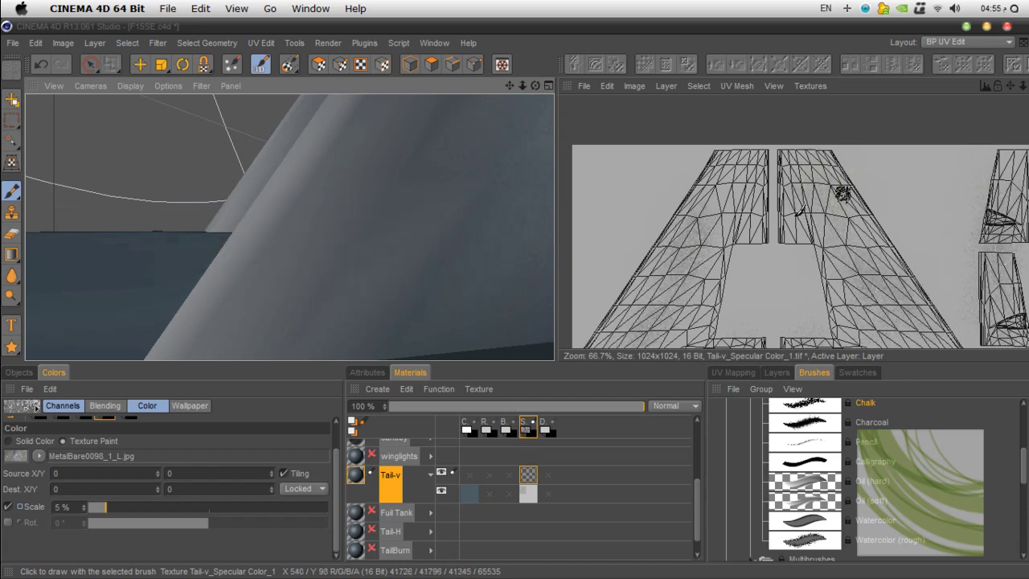
# Step: Paint fine Chalk wear along the outer leading edge of the left shell in the UV map's upper tail pair
pyautogui.moveTo(1010, 86); pyautogui.dragTo(1028, 9)
pyautogui.scroll(2, 738, 269)
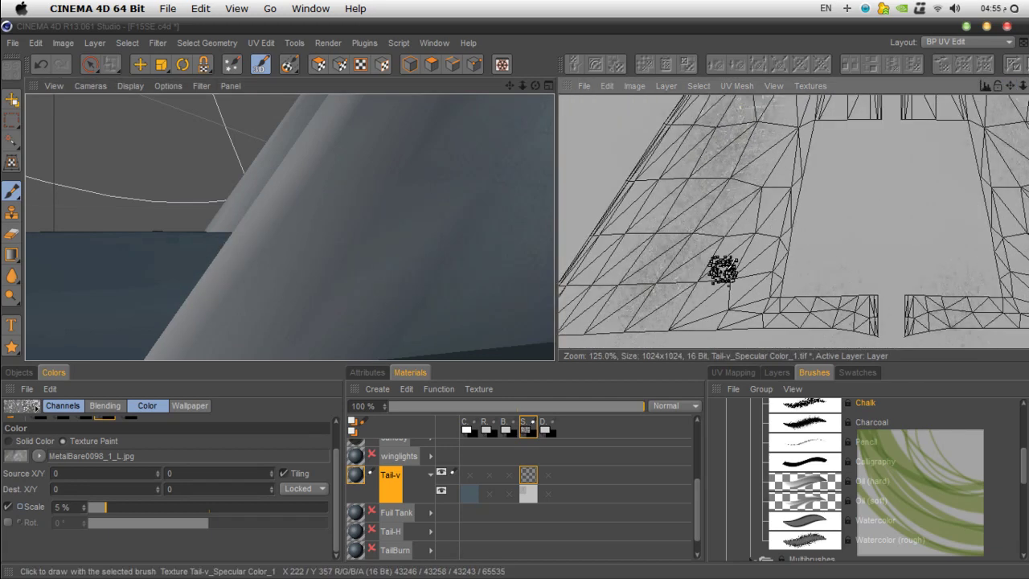
pyautogui.moveTo(1010, 86); pyautogui.dragTo(1028, 38)
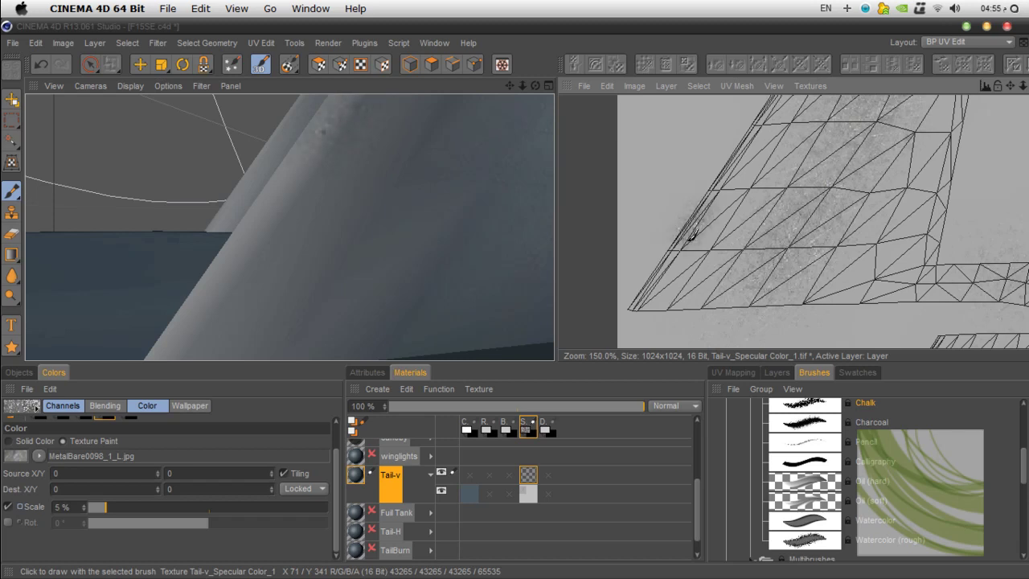
pyautogui.moveTo(1009, 86); pyautogui.dragTo(965, 204)
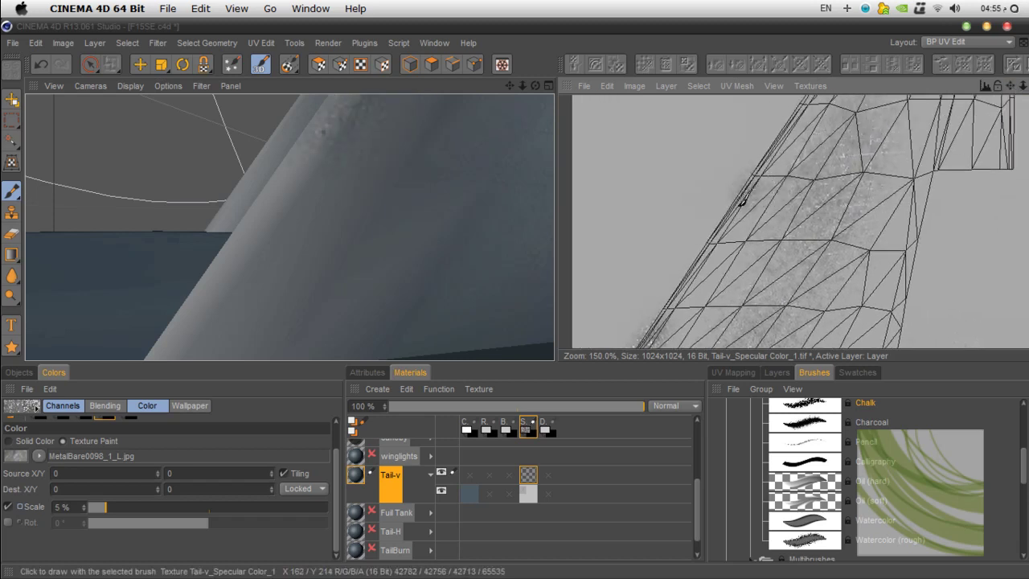
pyautogui.moveTo(1010, 86); pyautogui.dragTo(904, 257)
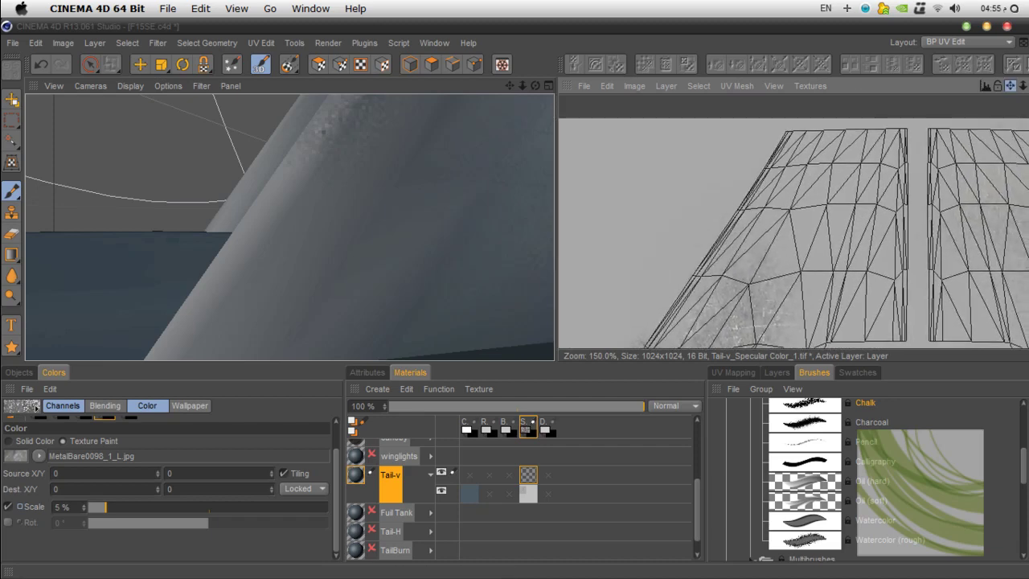
# Step: Paint wear along the leading edge of the upper pair's right tail shell, scaling the paint texture to 85% and then 3%
pyautogui.moveTo(104, 508); pyautogui.dragTo(159, 506)
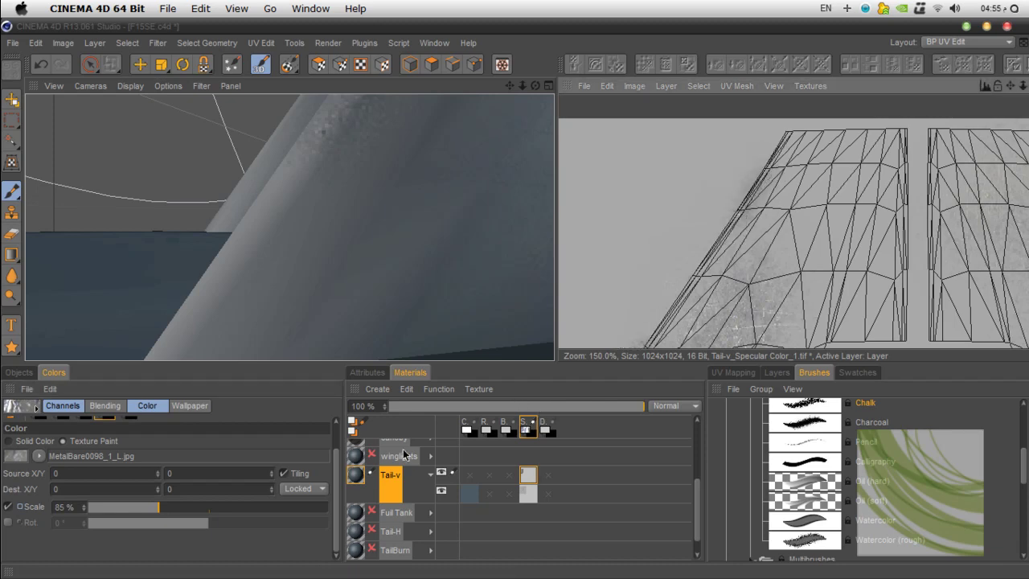
pyautogui.moveTo(1010, 86)
pyautogui.mouseDown()
pyautogui.moveTo(916, 94)
pyautogui.moveTo(766, 30)
pyautogui.moveTo(727, 33)
pyautogui.mouseUp()
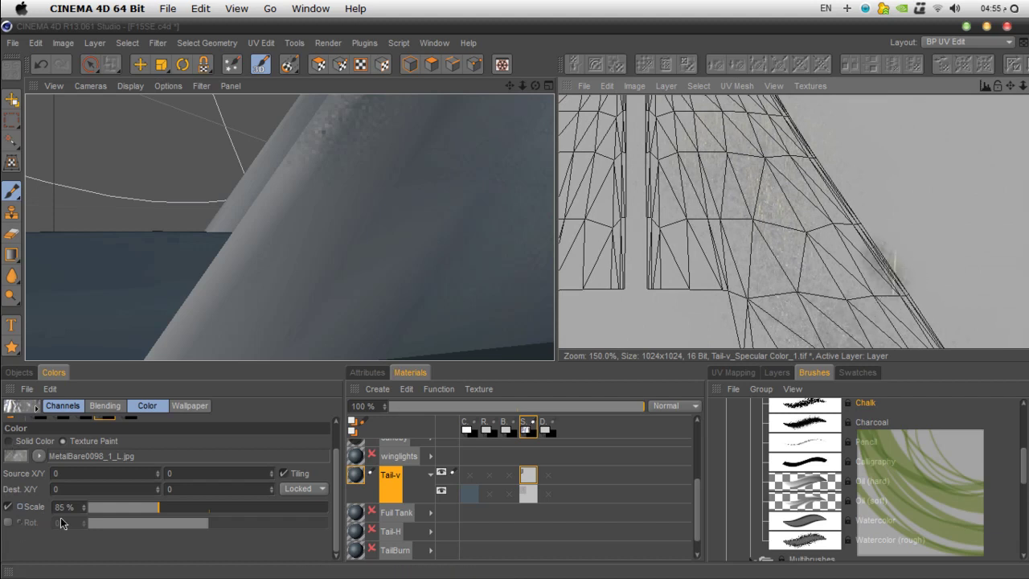
pyautogui.moveTo(157, 509); pyautogui.dragTo(129, 513)
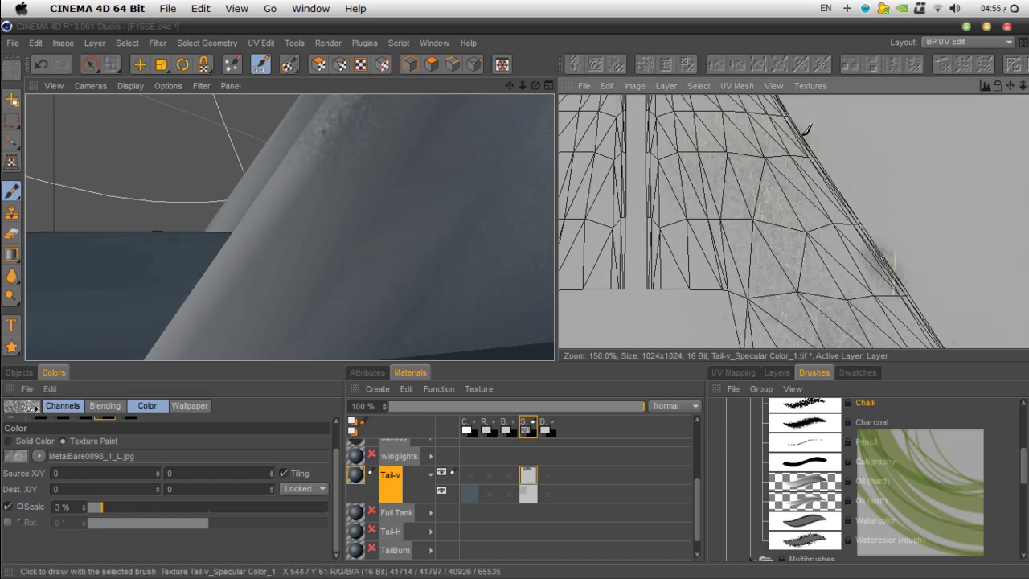
pyautogui.moveTo(1010, 85); pyautogui.dragTo(870, 0)
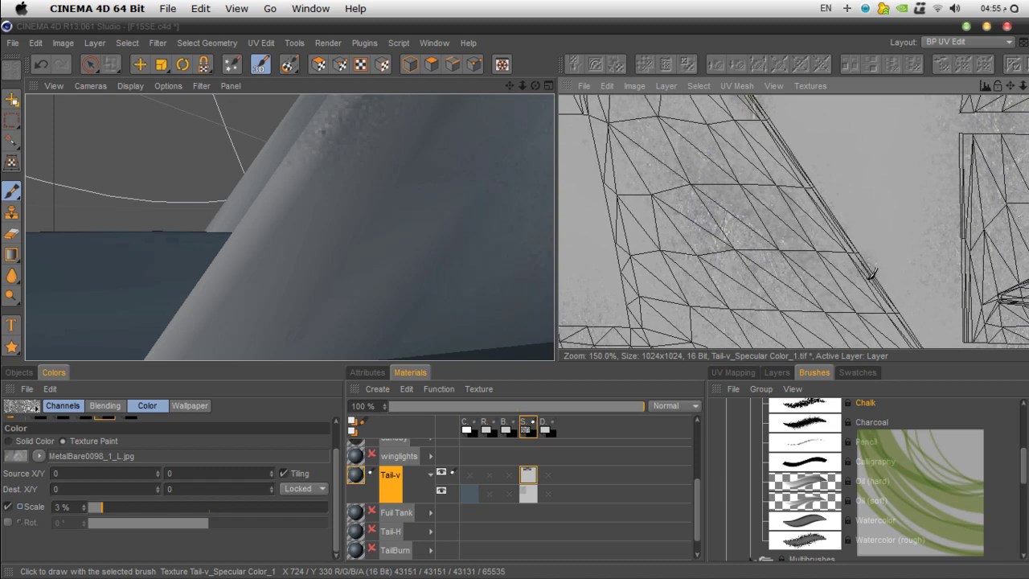
# Step: Paint fine Chalk wear along the outer leading edge of the left shell in the lower tail pair
pyautogui.scroll(-6, 889, 278)
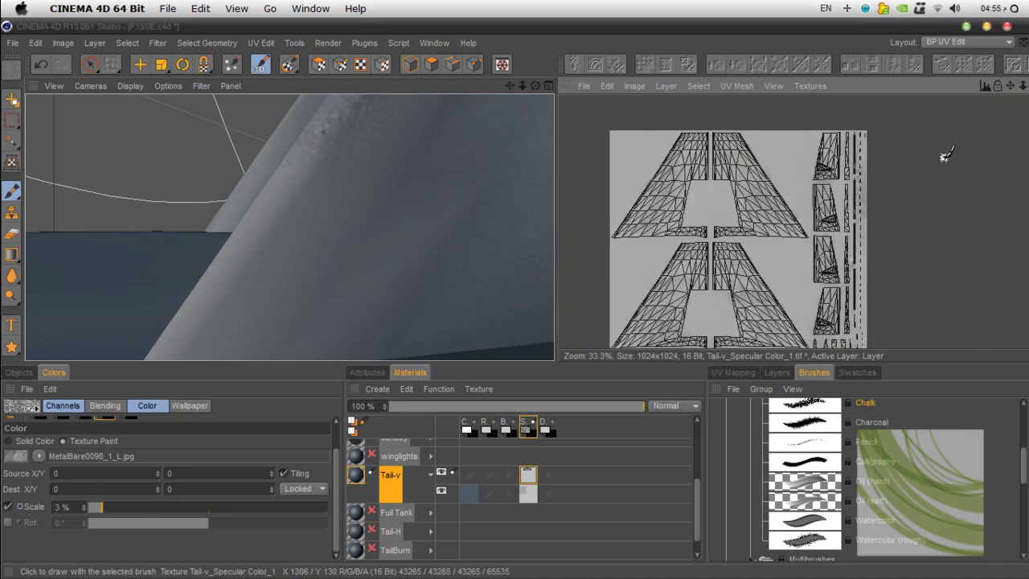
pyautogui.scroll(1, 724, 241)
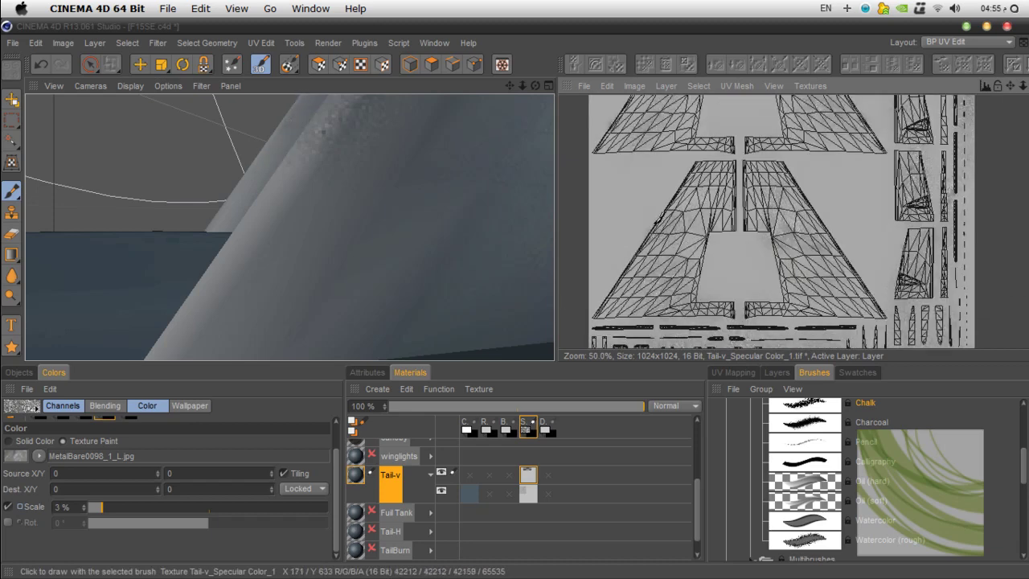
pyautogui.scroll(1, 651, 239)
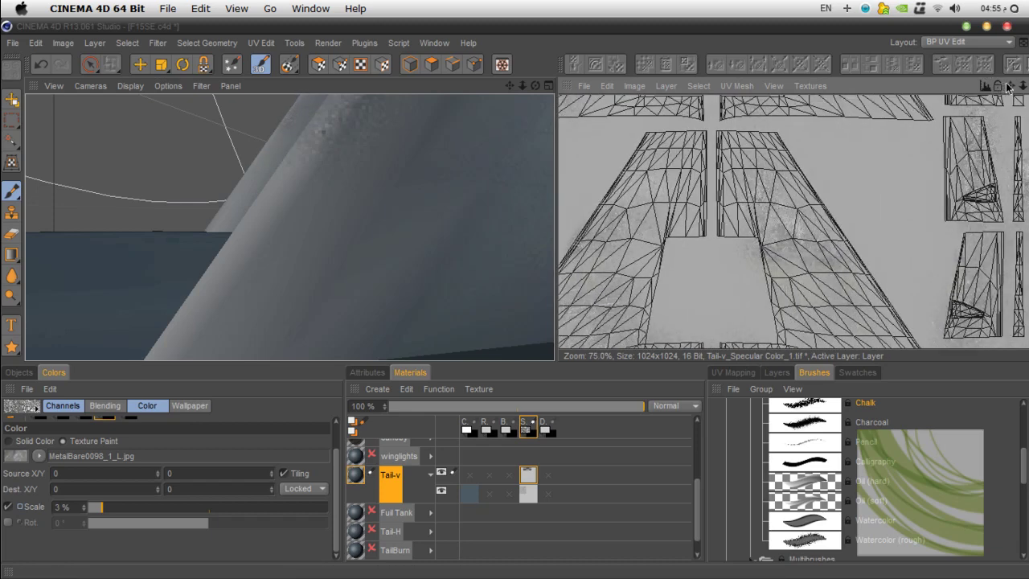
pyautogui.moveTo(1009, 86); pyautogui.dragTo(1028, 22)
pyautogui.scroll(1, 683, 281)
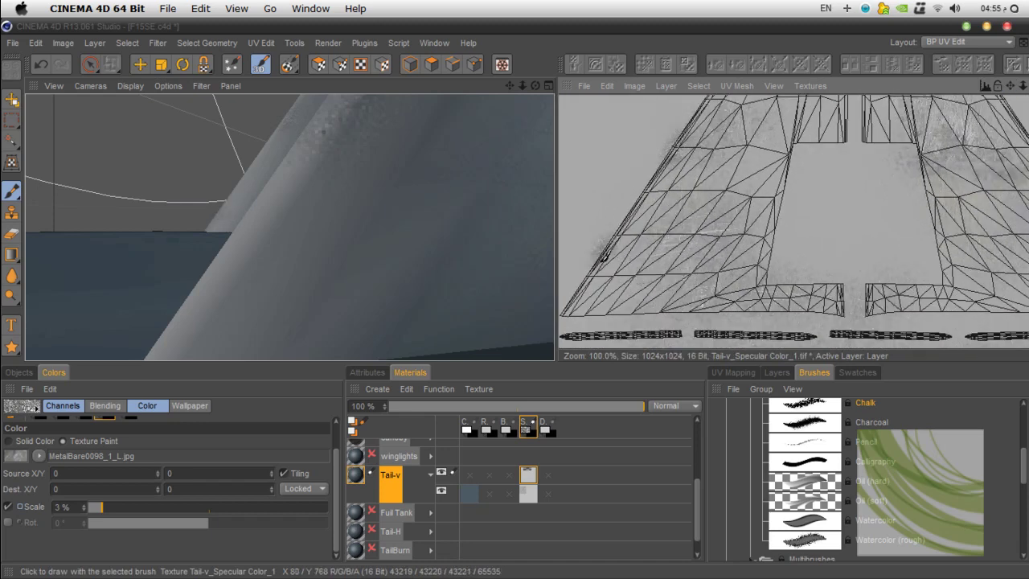
pyautogui.moveTo(1010, 85); pyautogui.dragTo(981, 145)
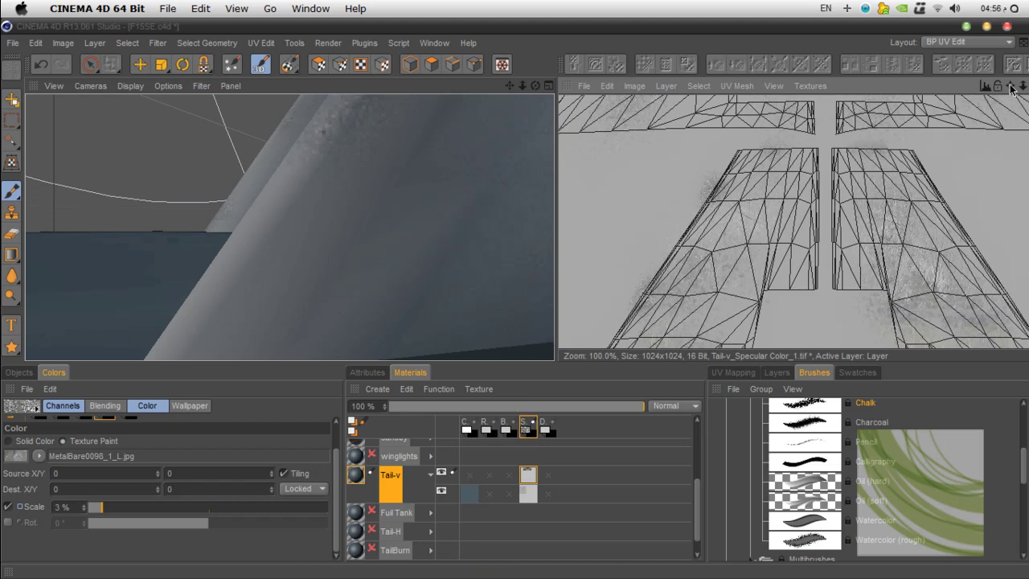
# Step: Paint wear along the leading edge of the lower pair's right tail shell, adding a stroke with the paint texture scaled to 91%
pyautogui.moveTo(1010, 85); pyautogui.dragTo(1016, 79)
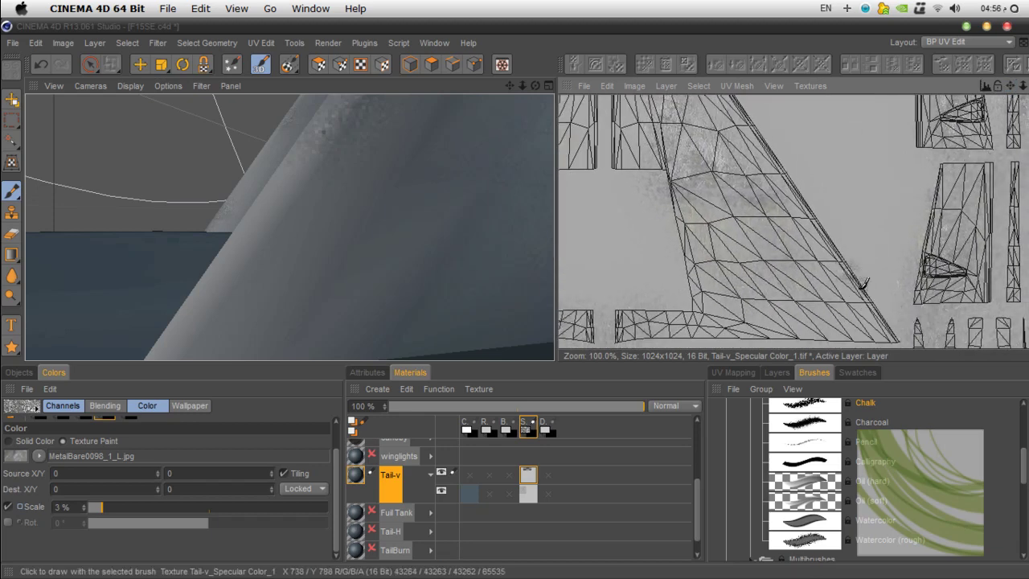
pyautogui.moveTo(1010, 86); pyautogui.dragTo(1025, 151)
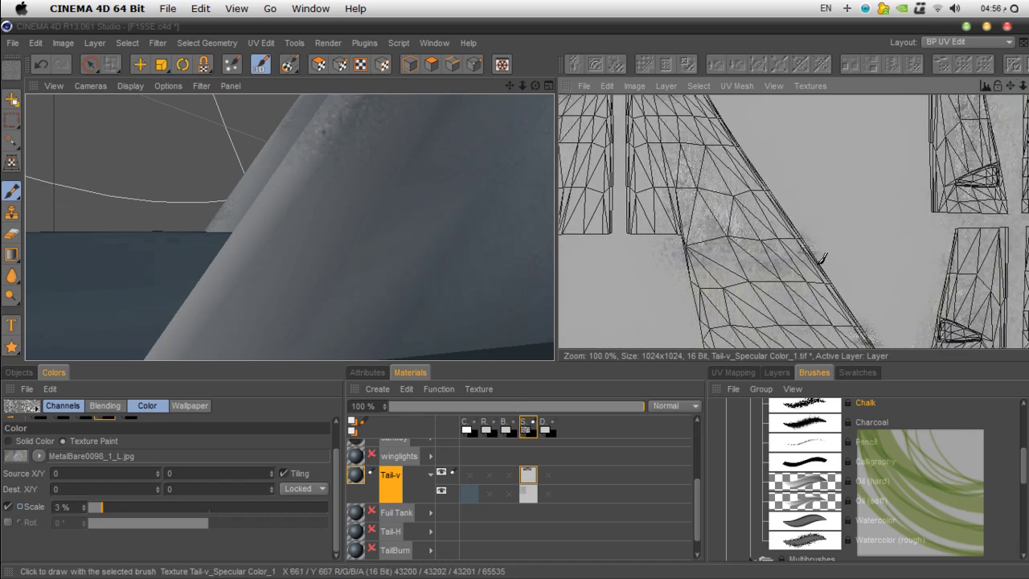
pyautogui.moveTo(1010, 85); pyautogui.dragTo(1028, 140)
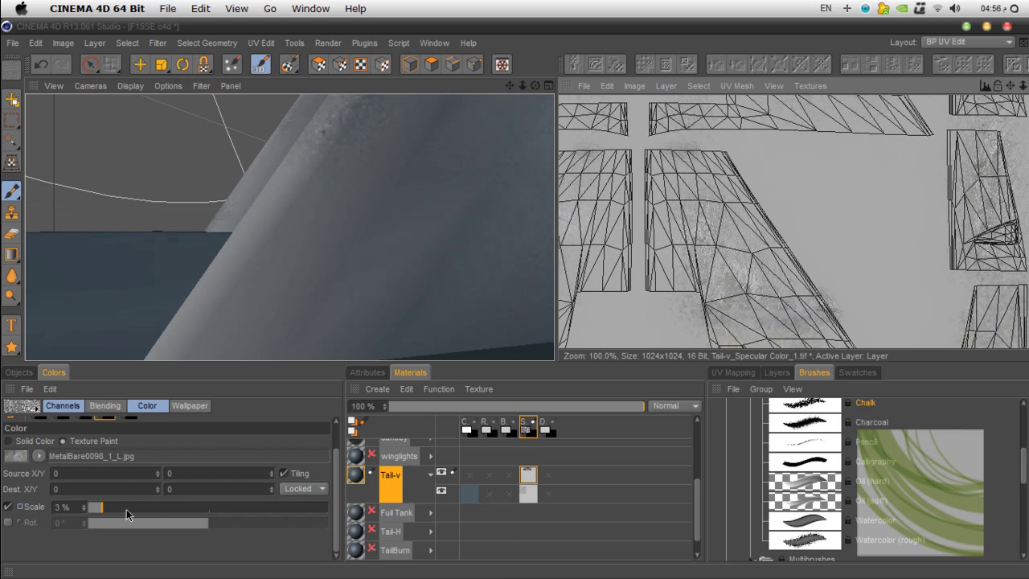
pyautogui.moveTo(127, 509); pyautogui.dragTo(131, 510)
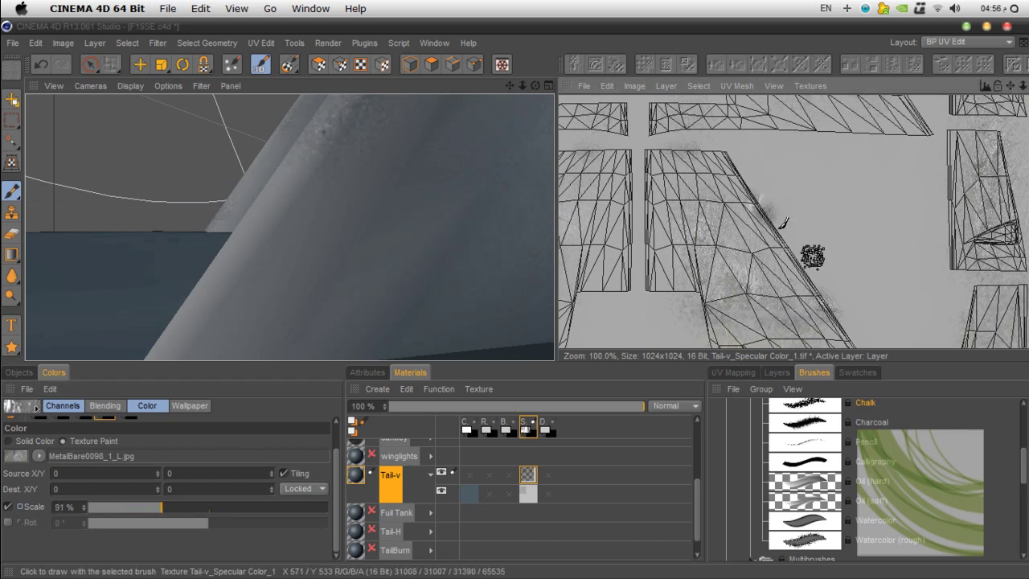
# Step: Set the paint texture's scale to 3% and paint fine wear over the narrow strip islands below the lower tail shells
pyautogui.moveTo(1010, 85); pyautogui.dragTo(837, 130)
pyautogui.scroll(3, 887, 231)
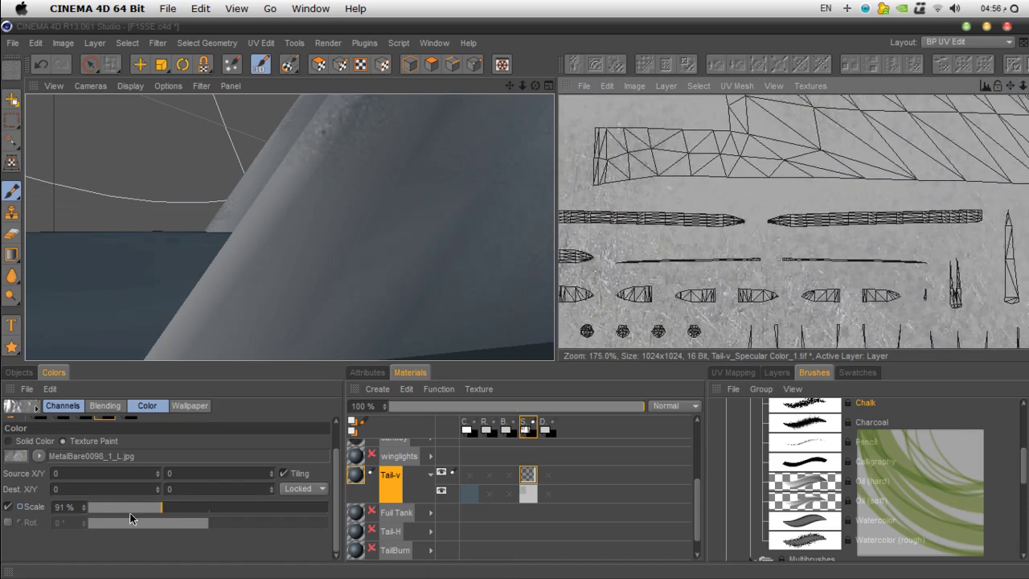
pyautogui.moveTo(130, 513); pyautogui.dragTo(100, 513)
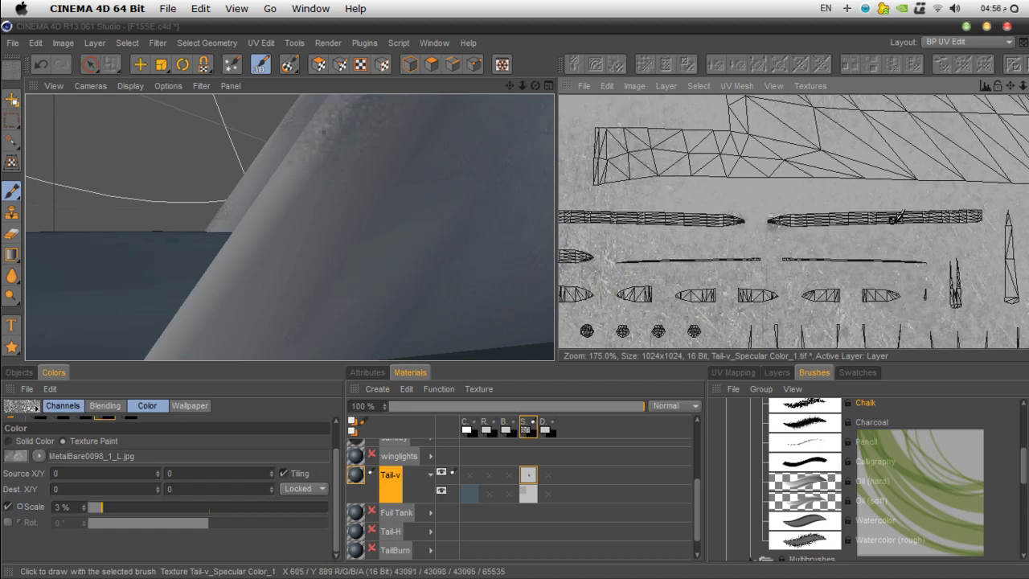
pyautogui.moveTo(1010, 86); pyautogui.dragTo(1028, 96)
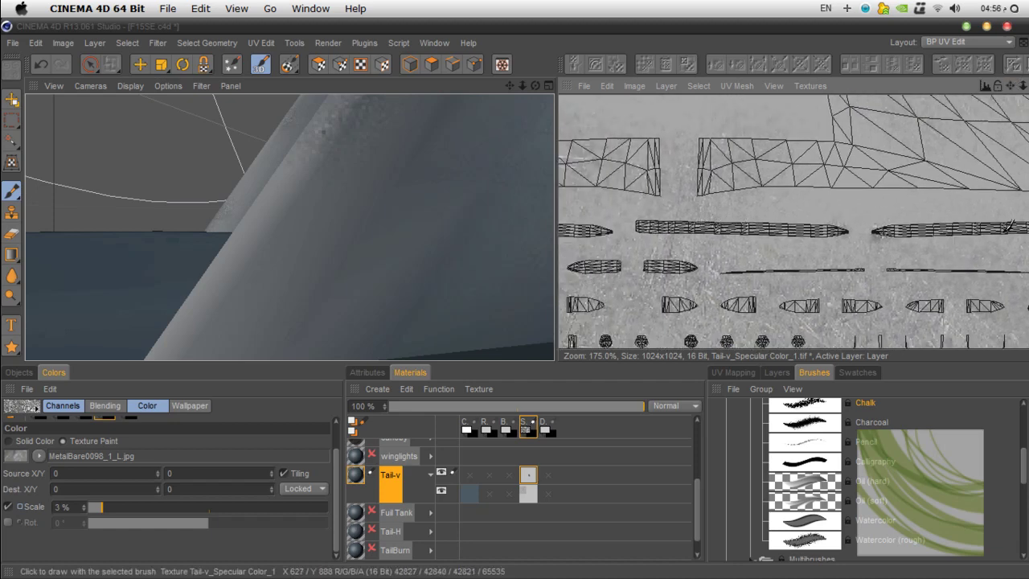
pyautogui.moveTo(1010, 86)
pyautogui.mouseDown()
pyautogui.moveTo(715, 102)
pyautogui.moveTo(672, 120)
pyautogui.moveTo(664, 64)
pyautogui.moveTo(769, 78)
pyautogui.moveTo(1028, 72)
pyautogui.mouseUp()
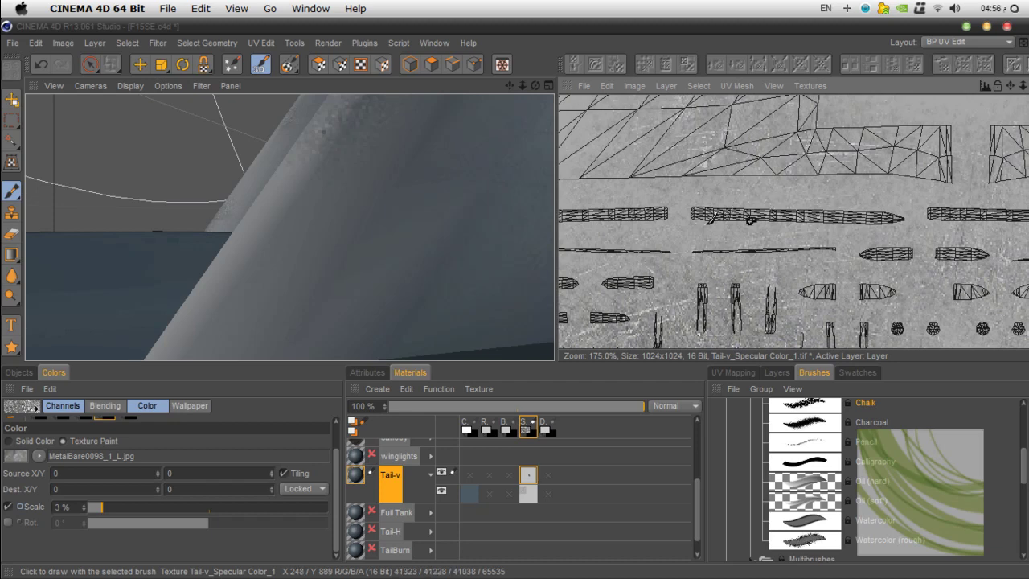
# Step: Render a view of both vertical tails to judge the new edge wear, and close the Picture Viewer
pyautogui.scroll(-6, 421, 184)
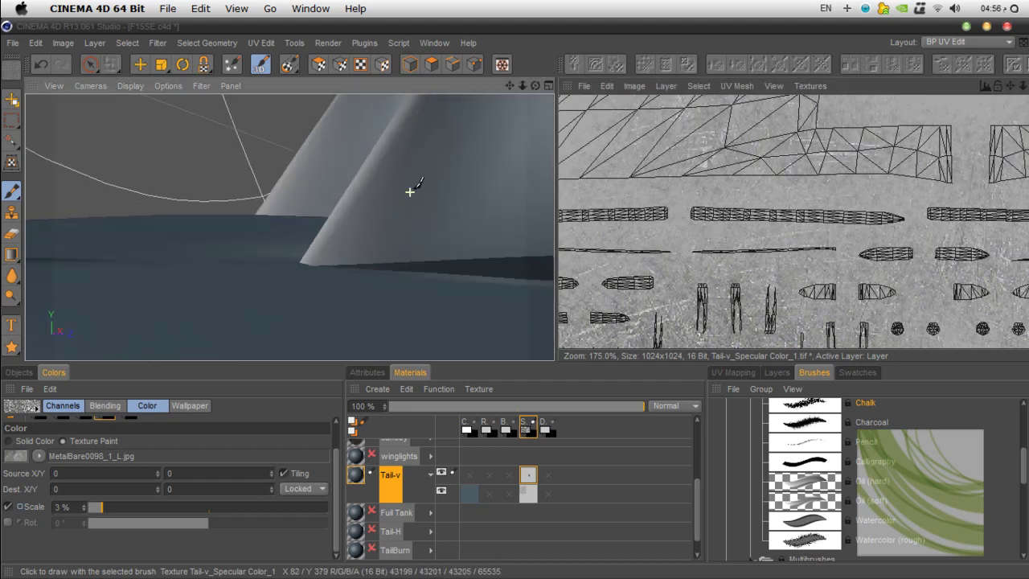
pyautogui.keyDown('alt'); pyautogui.moveTo(424, 187); pyautogui.dragTo(289, 227); pyautogui.keyUp('alt')
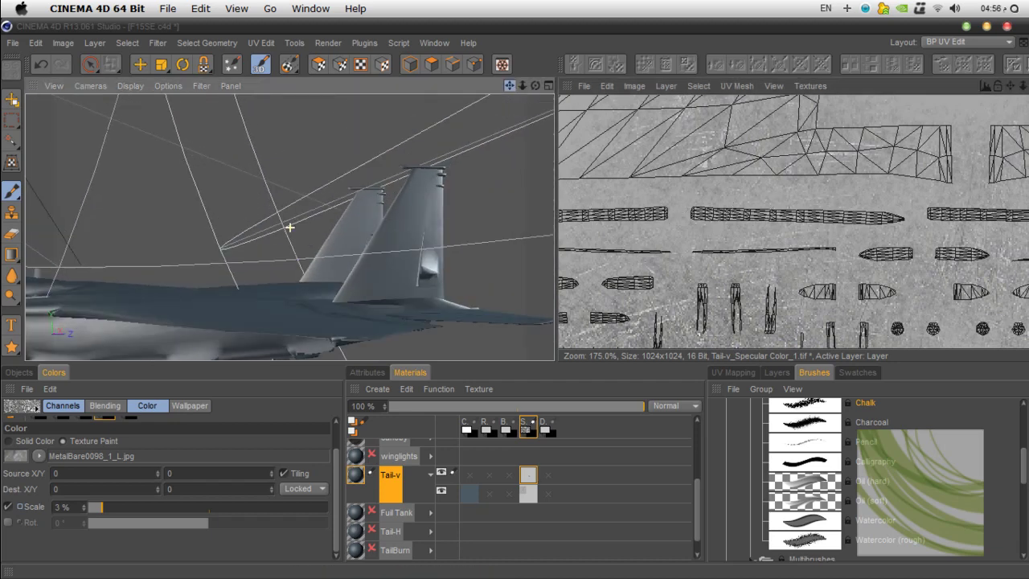
pyautogui.hotkey('shift', 'r')
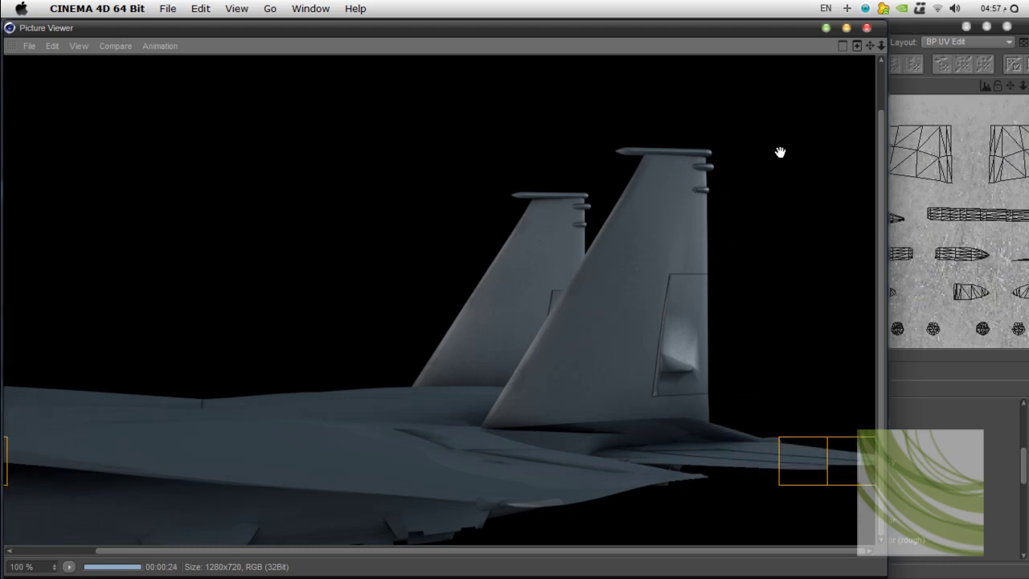
pyautogui.click(866, 29)
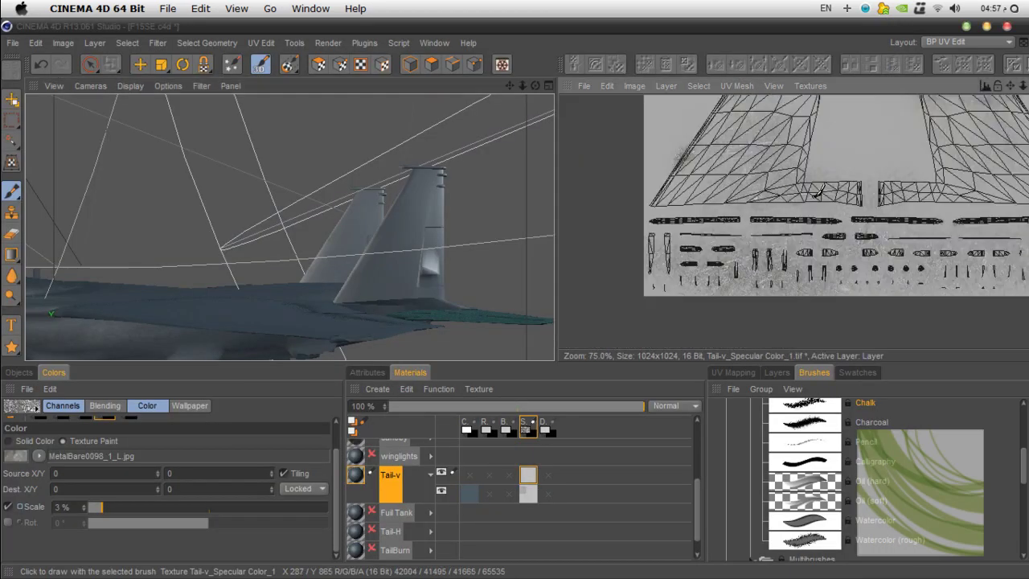
# Step: Paint Chalk wear across the tip areas of the two upper tail shells in the UV texture
pyautogui.moveTo(1011, 86); pyautogui.dragTo(942, 210)
pyautogui.scroll(3, 933, 191)
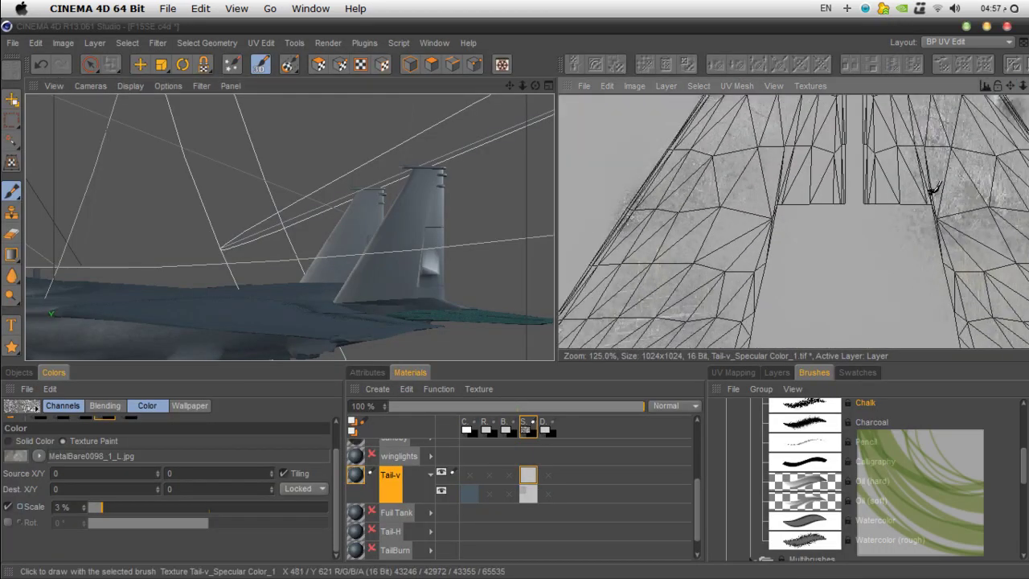
pyautogui.moveTo(1010, 86); pyautogui.dragTo(1006, 263)
pyautogui.moveTo(873, 121); pyautogui.dragTo(866, 111)
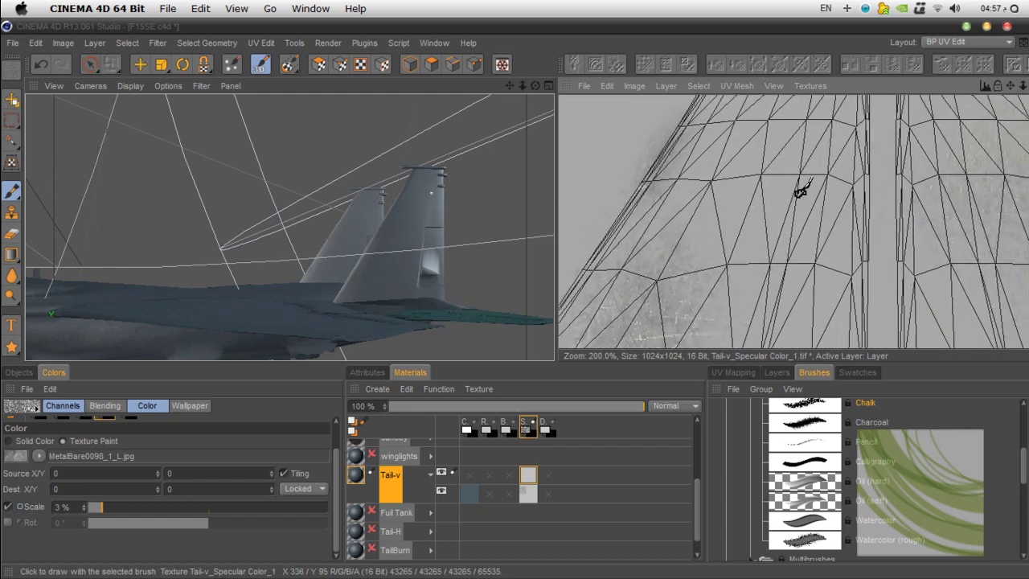
pyautogui.moveTo(786, 181); pyautogui.dragTo(776, 184)
pyautogui.scroll(-2, 770, 189)
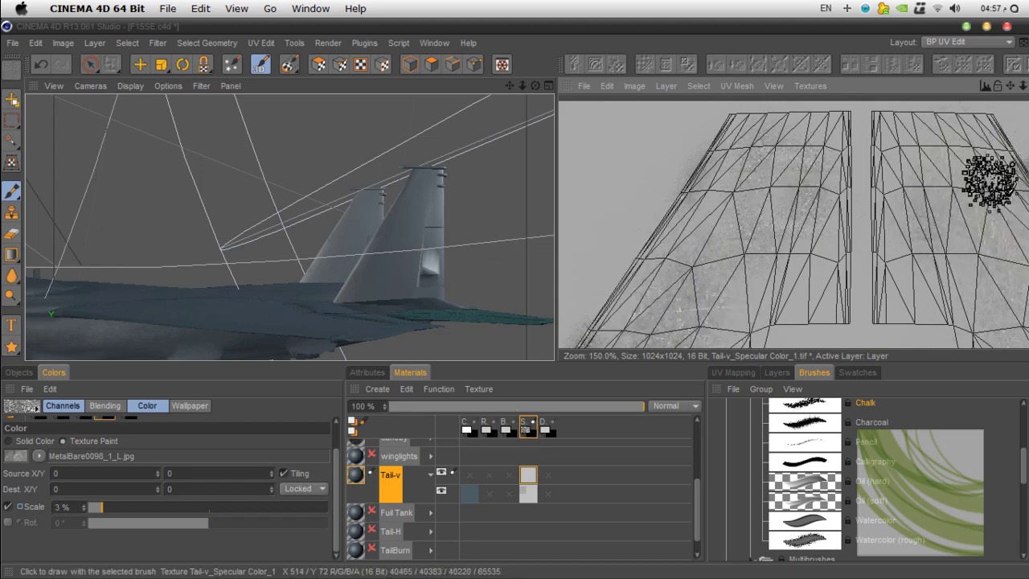
# Step: Render a rear three-quarter view of the whole aircraft to judge the tail wear, and close the Picture Viewer
pyautogui.scroll(-3, 450, 226)
pyautogui.moveTo(536, 85); pyautogui.dragTo(253, 220)
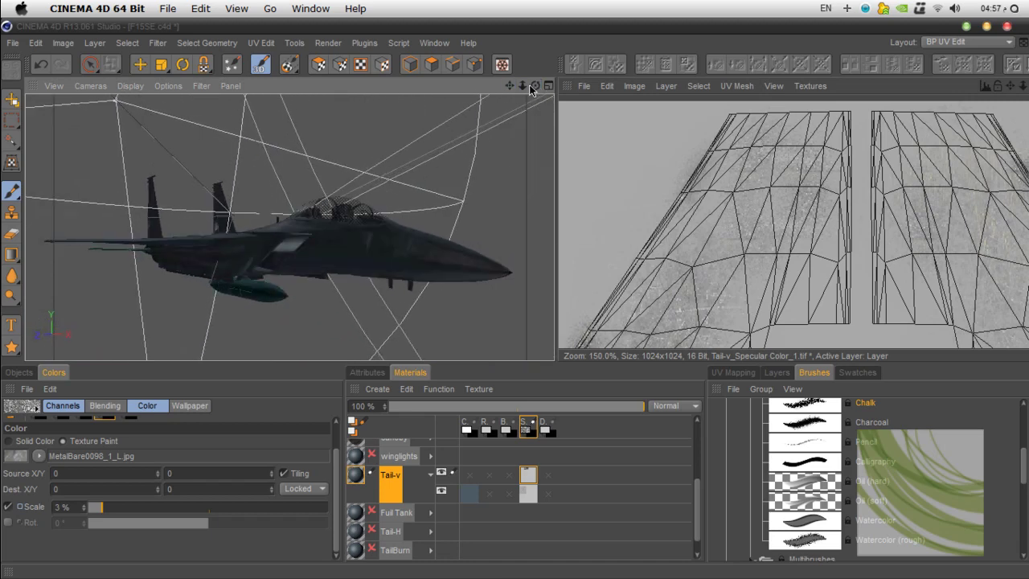
pyautogui.moveTo(526, 85); pyautogui.dragTo(517, 304)
pyautogui.scroll(6, 323, 257)
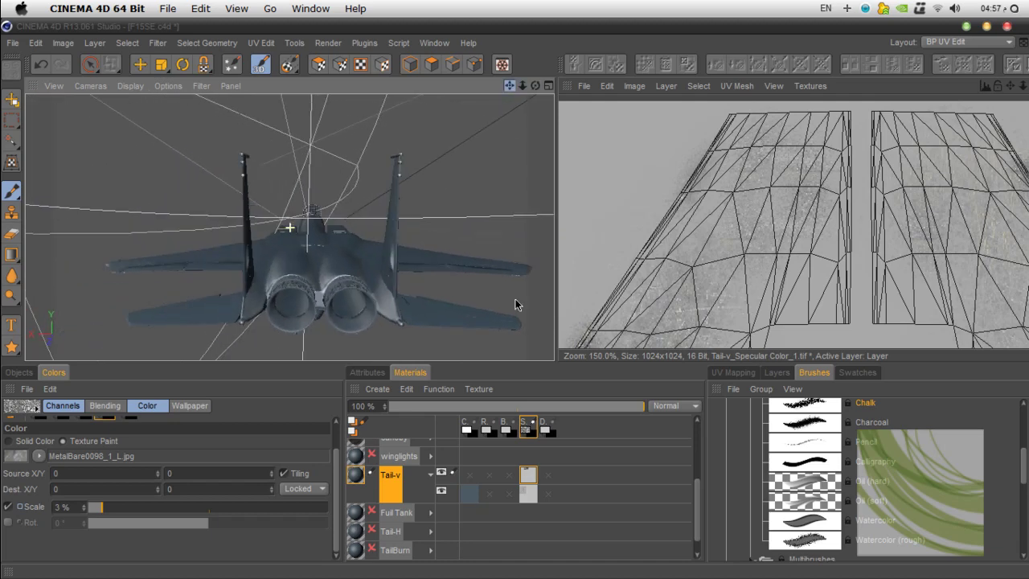
pyautogui.scroll(-3, 336, 213)
pyautogui.moveTo(535, 86)
pyautogui.mouseDown()
pyautogui.moveTo(509, 86)
pyautogui.moveTo(535, 85)
pyautogui.moveTo(527, 105)
pyautogui.mouseUp()
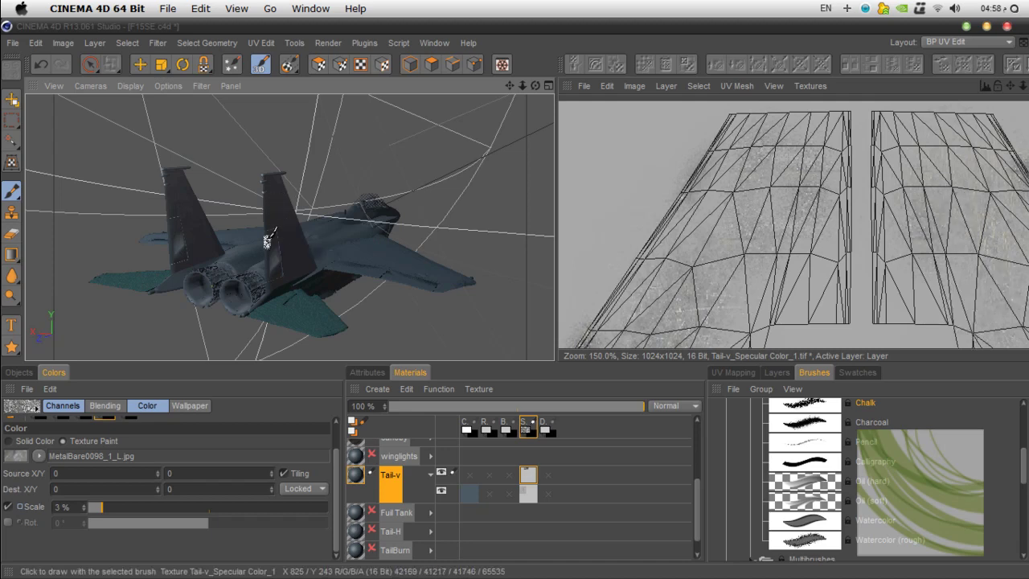
pyautogui.hotkey('shift', 'r')
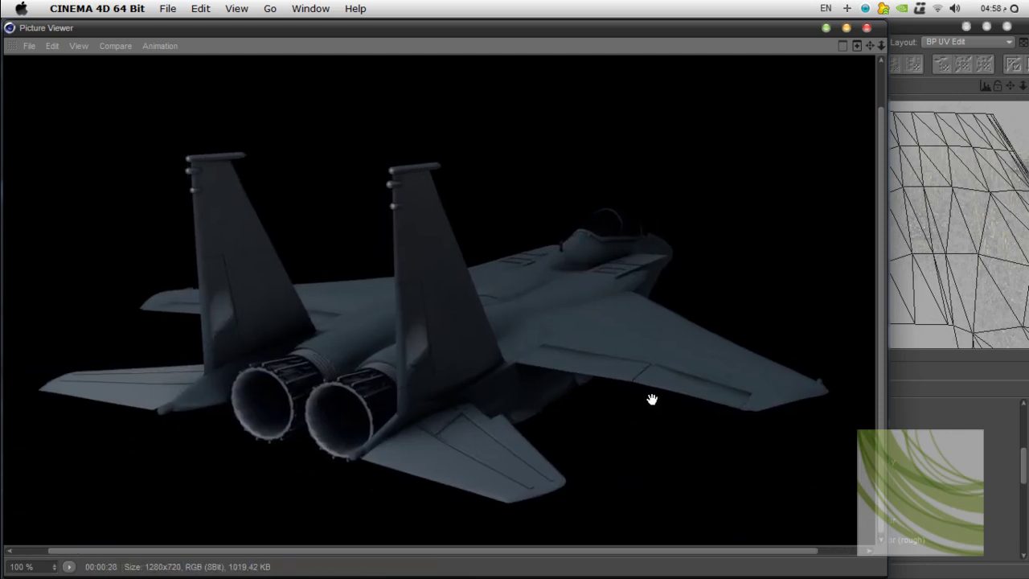
pyautogui.moveTo(548, 383); pyautogui.dragTo(537, 341)
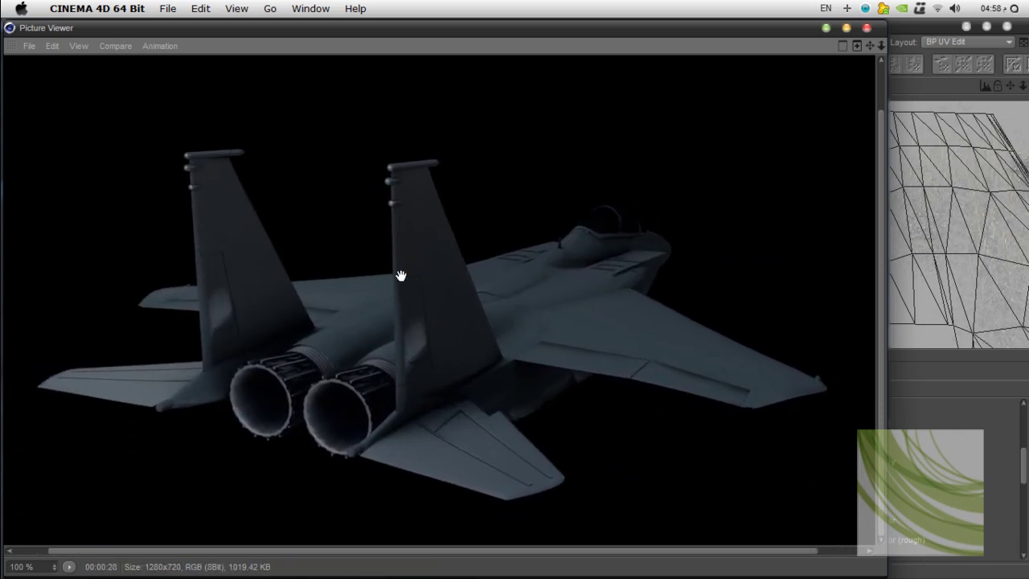
pyautogui.moveTo(420, 294); pyautogui.dragTo(412, 341)
pyautogui.click(867, 29)
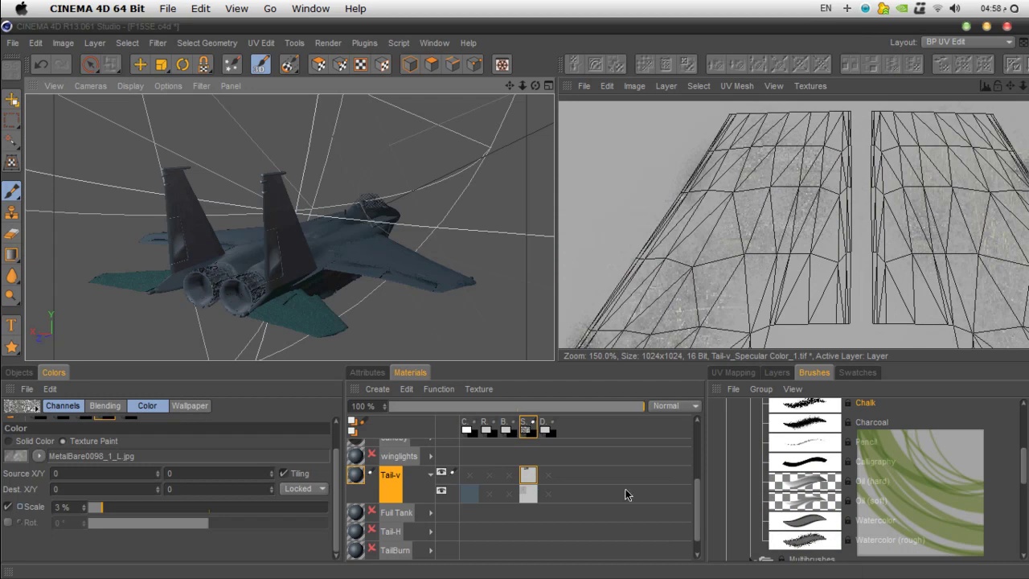
# Step: Create a white 1024 x 1024 pixel, 16-bit grayscale Diffusion texture named Tail-v_Diffusion_1 for Tail-v and add a new layer to it
pyautogui.scroll(10, 277, 256)
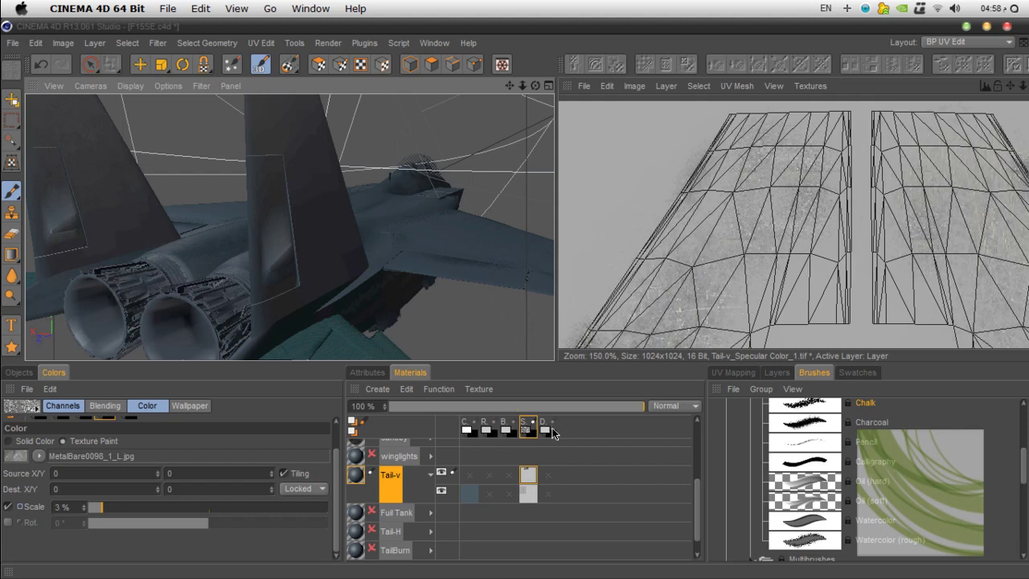
pyautogui.click(550, 431)
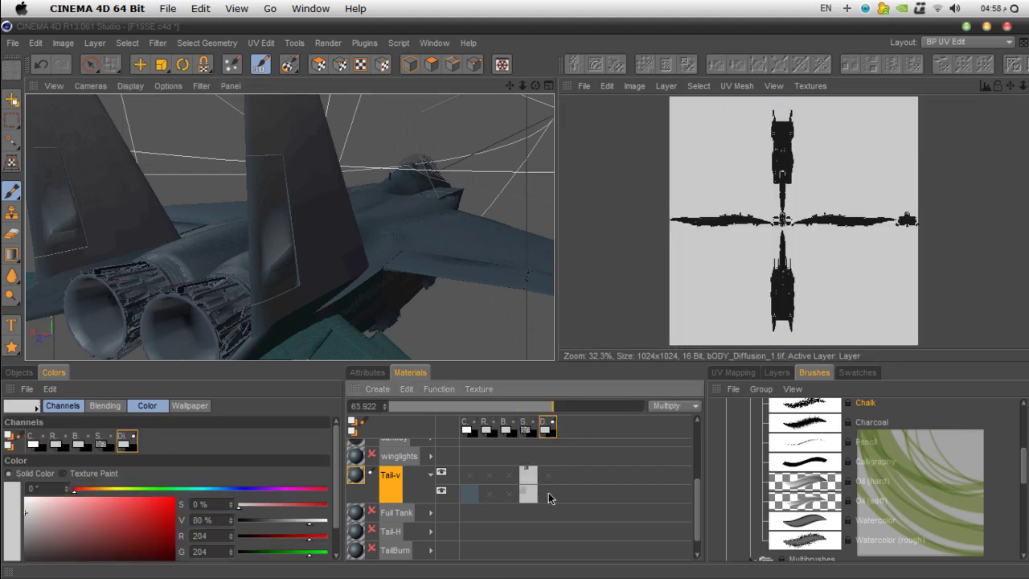
pyautogui.rightClick(356, 481)
pyautogui.moveTo(466, 248)
pyautogui.click(543, 268)
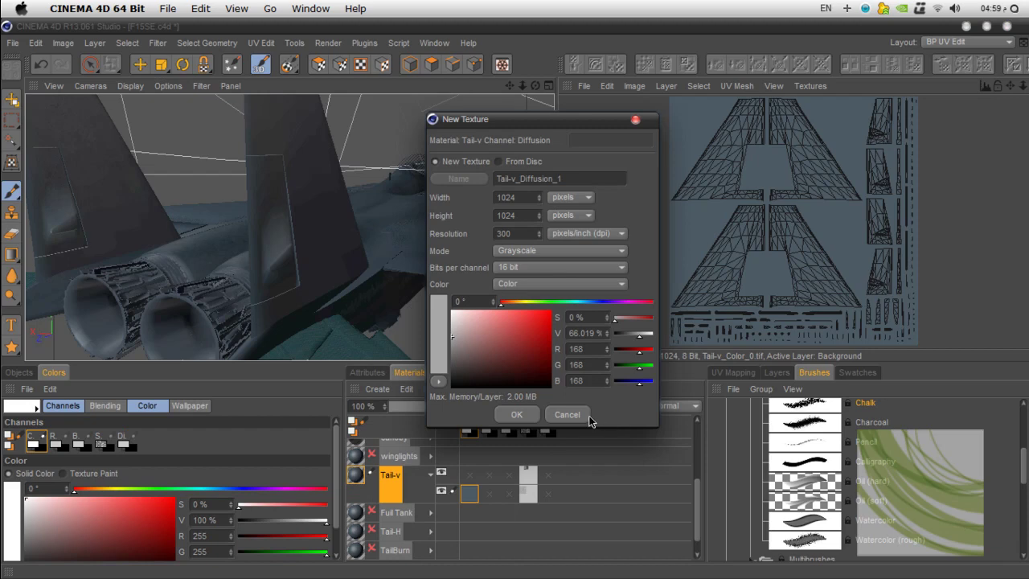
pyautogui.moveTo(455, 341); pyautogui.dragTo(371, 281)
pyautogui.click(511, 419)
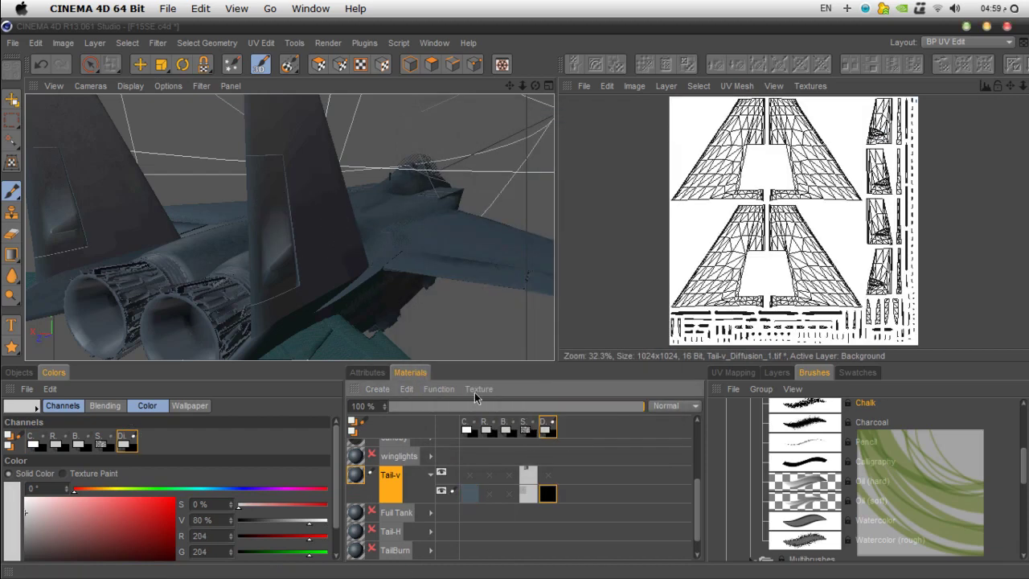
pyautogui.rightClick(547, 496)
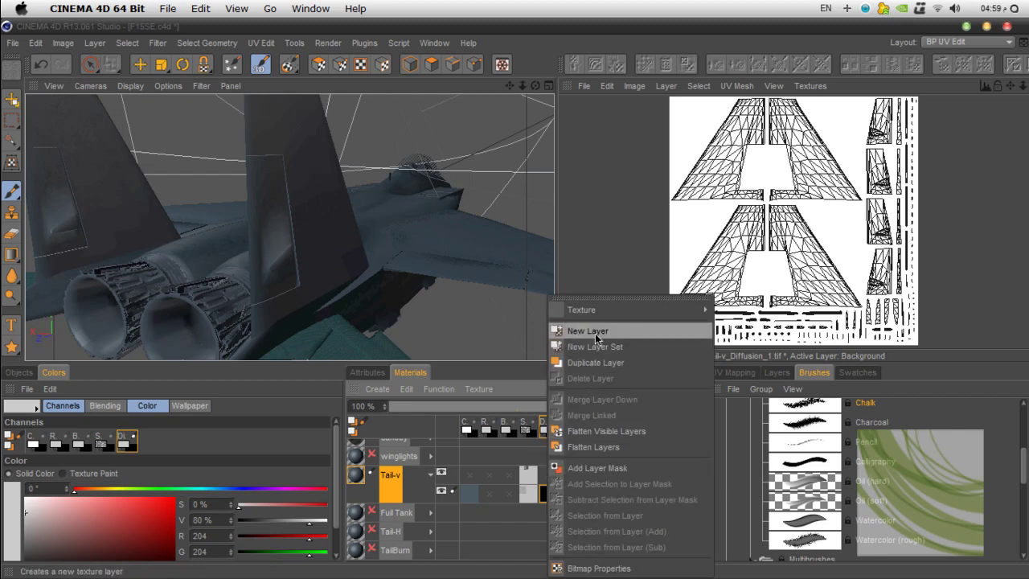
pyautogui.click(567, 329)
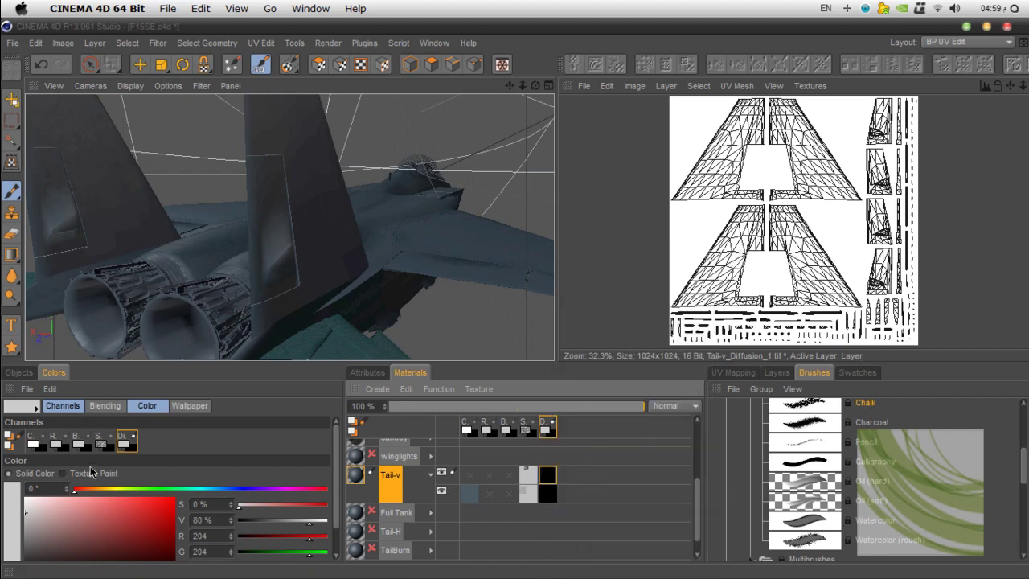
# Step: Switch the diffusion paint to the scratches.jpg texture with its scale set to 13%, undoing a test dab on the tail
pyautogui.click(66, 474)
pyautogui.click(38, 488)
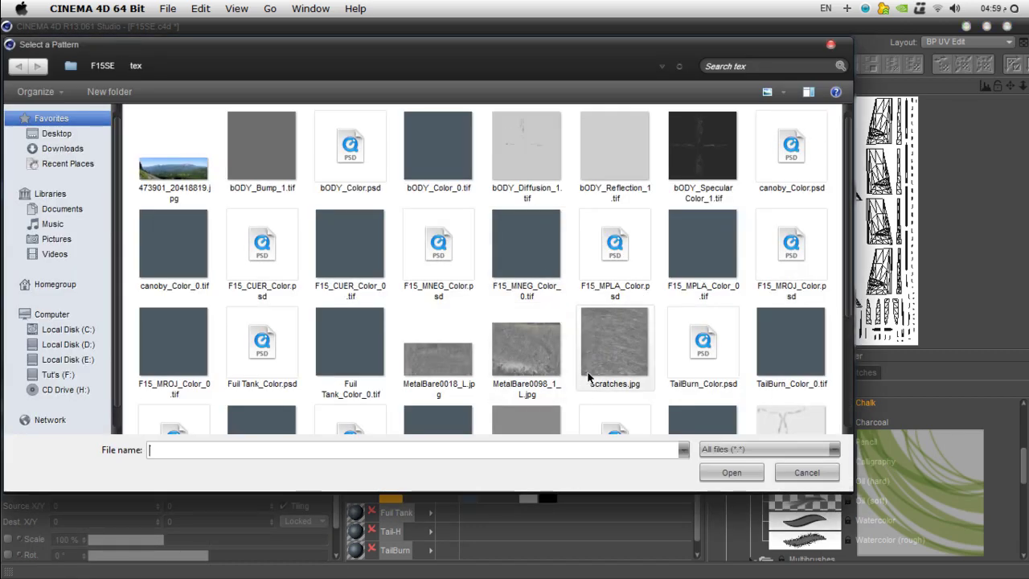
pyautogui.scroll(-3, 611, 359)
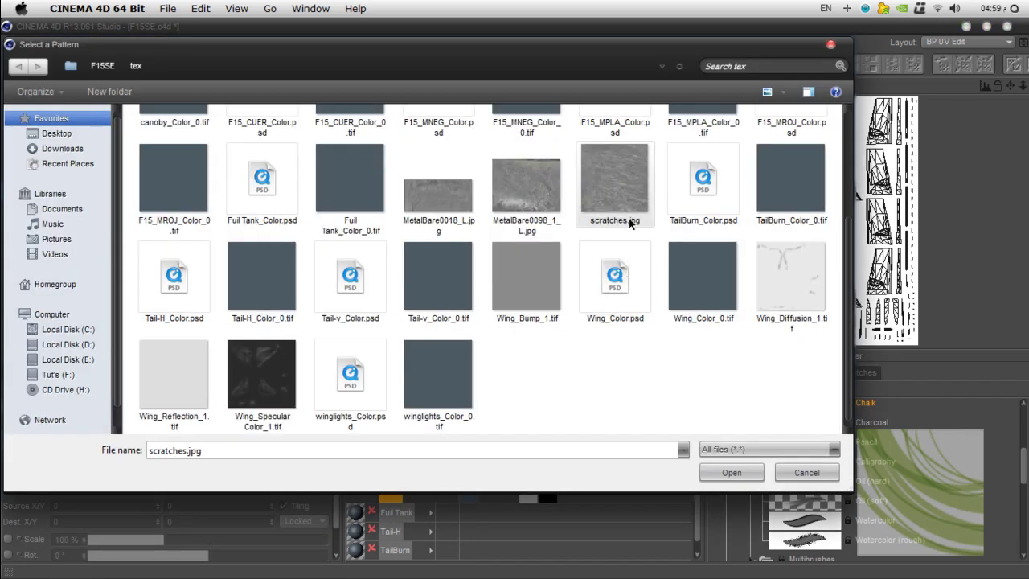
pyautogui.click(712, 474)
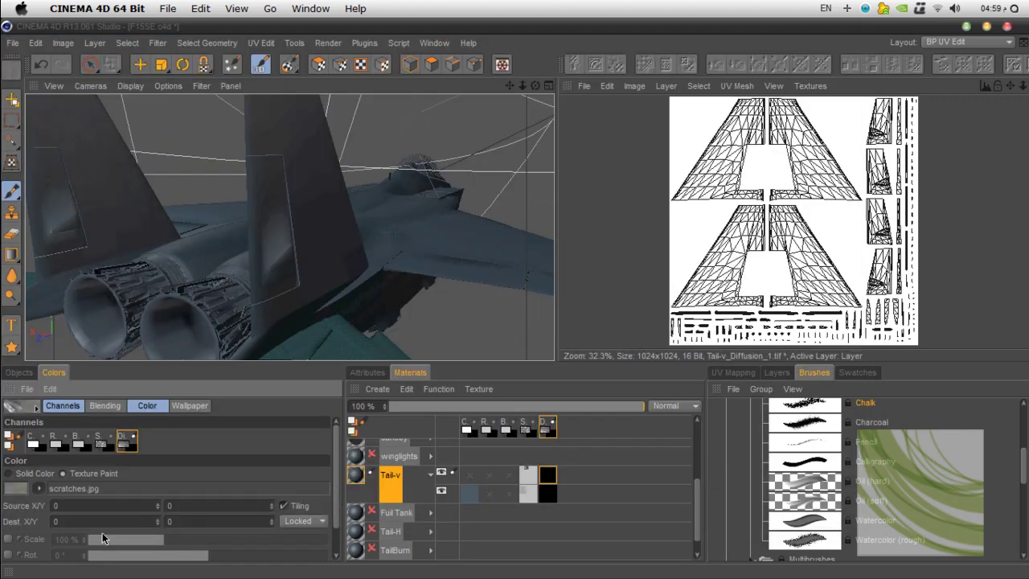
pyautogui.click(20, 539)
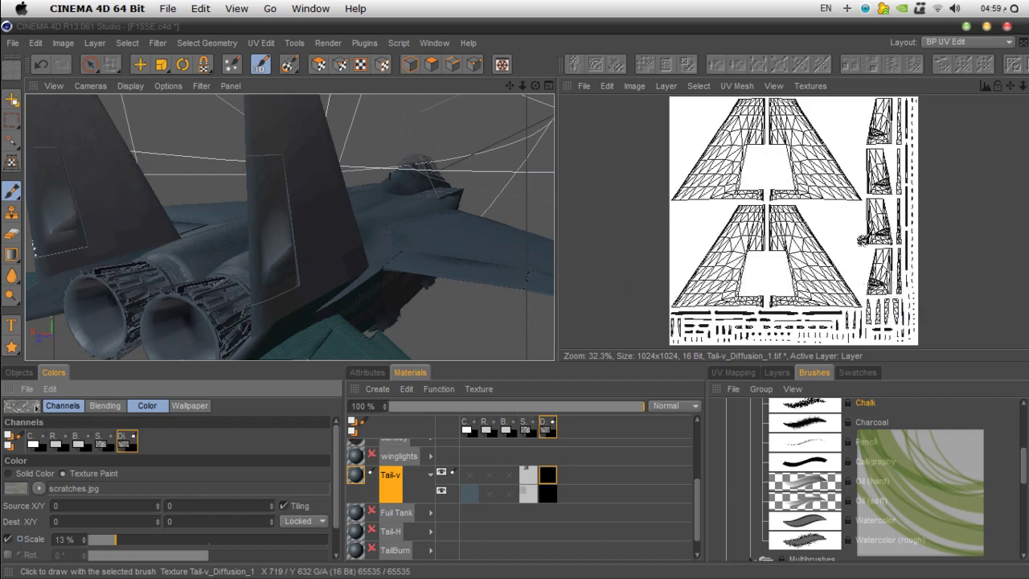
pyautogui.click(279, 237)
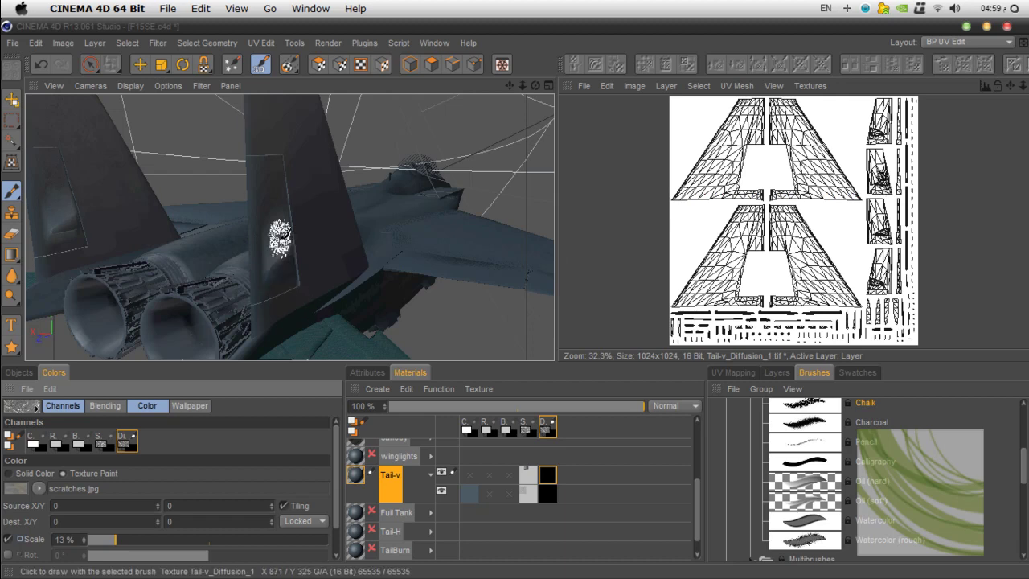
pyautogui.press('super+z')
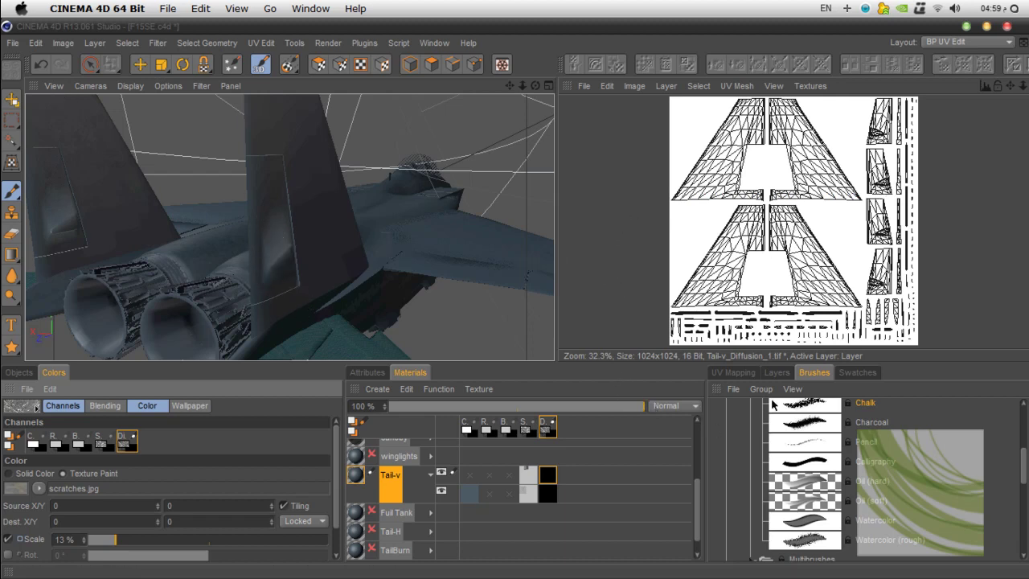
# Step: Set the blend mode of the painted layer in the Tail-v specular color texture to Linear Dodge
pyautogui.click(532, 475)
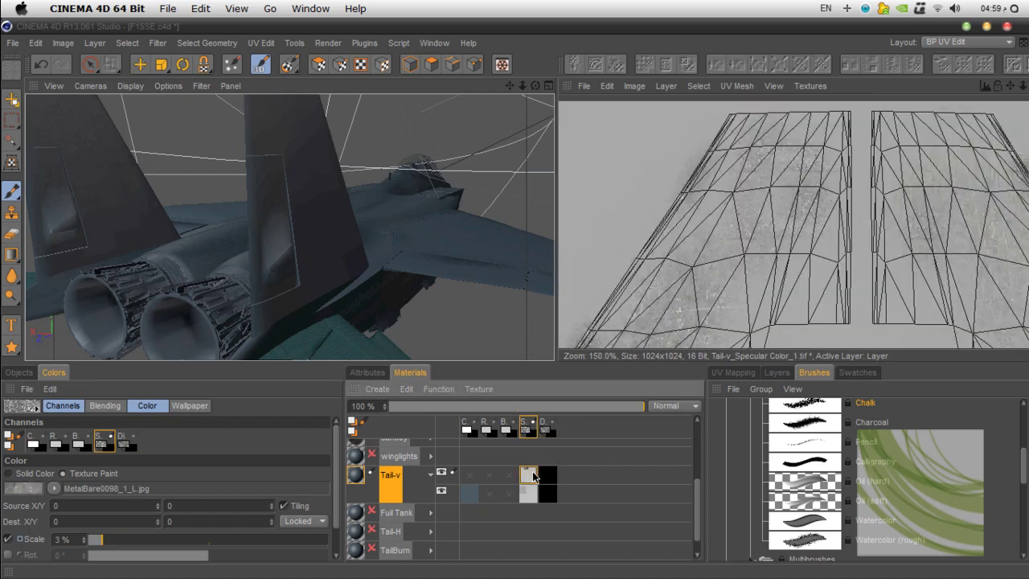
pyautogui.click(777, 374)
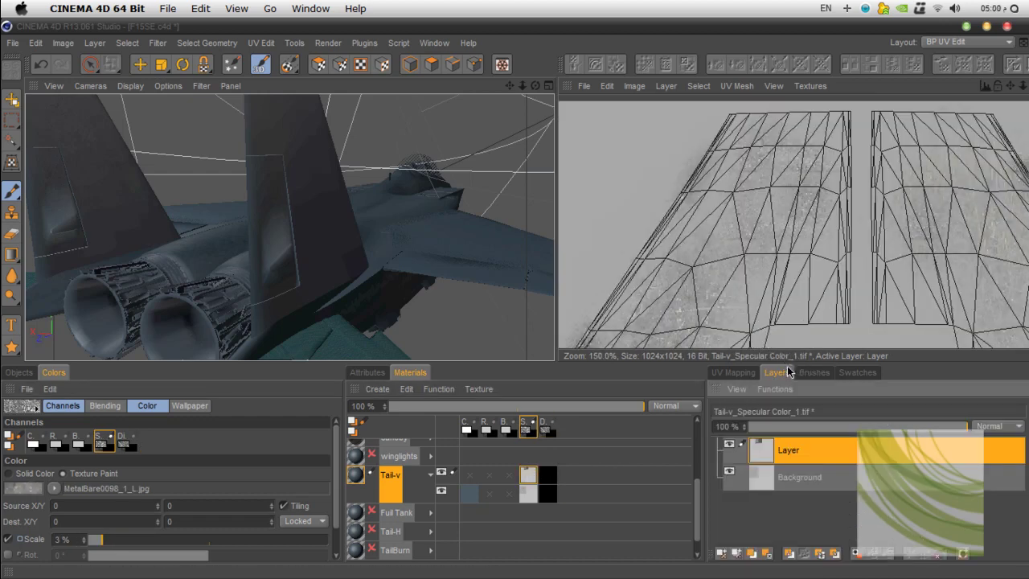
pyautogui.click(1003, 432)
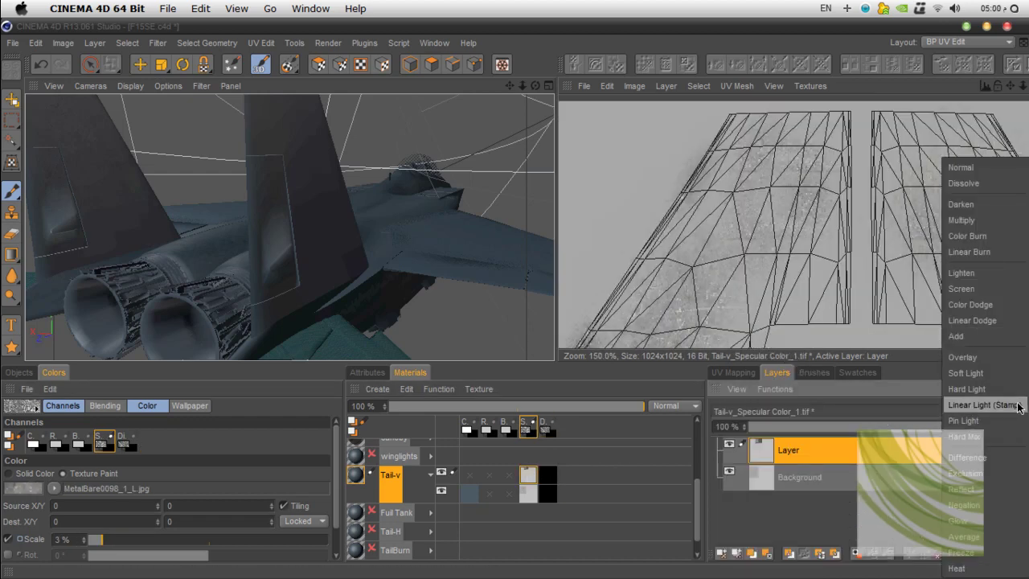
pyautogui.click(980, 321)
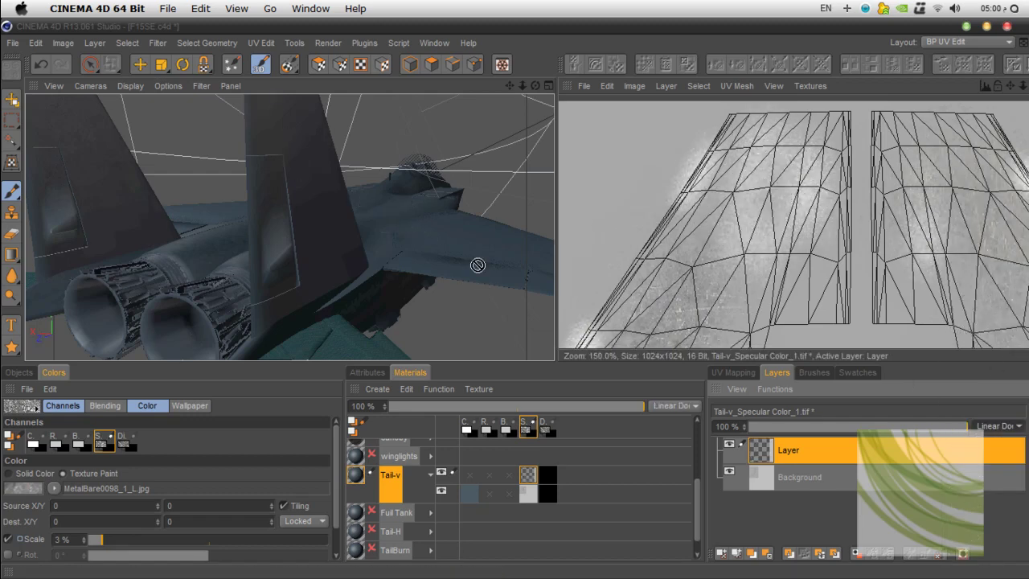
# Step: Render a close view of the tails and engines to check the blended specular wear, and close the Picture Viewer
pyautogui.hotkey('shift', 'r')
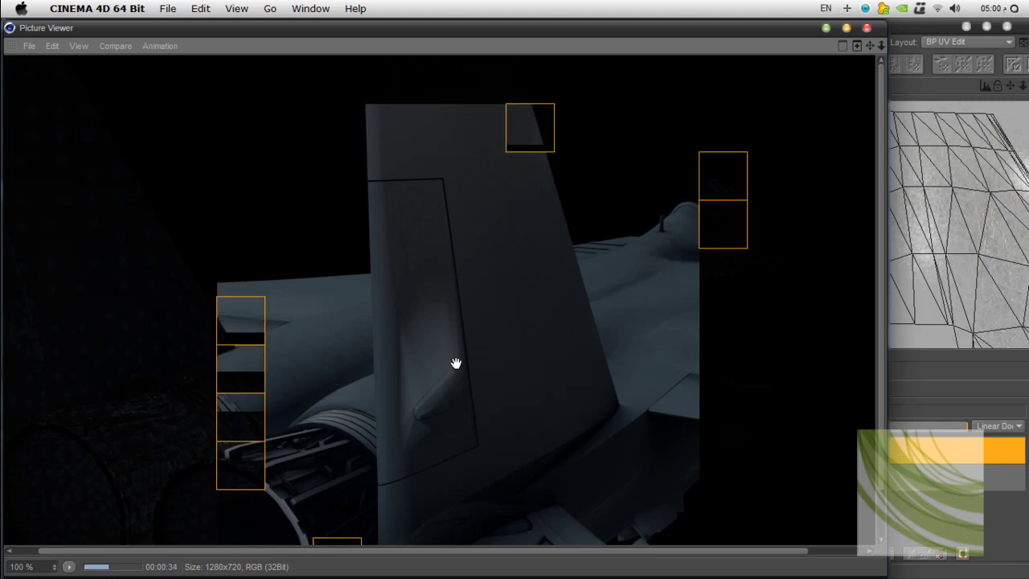
pyautogui.moveTo(316, 326); pyautogui.dragTo(584, 331)
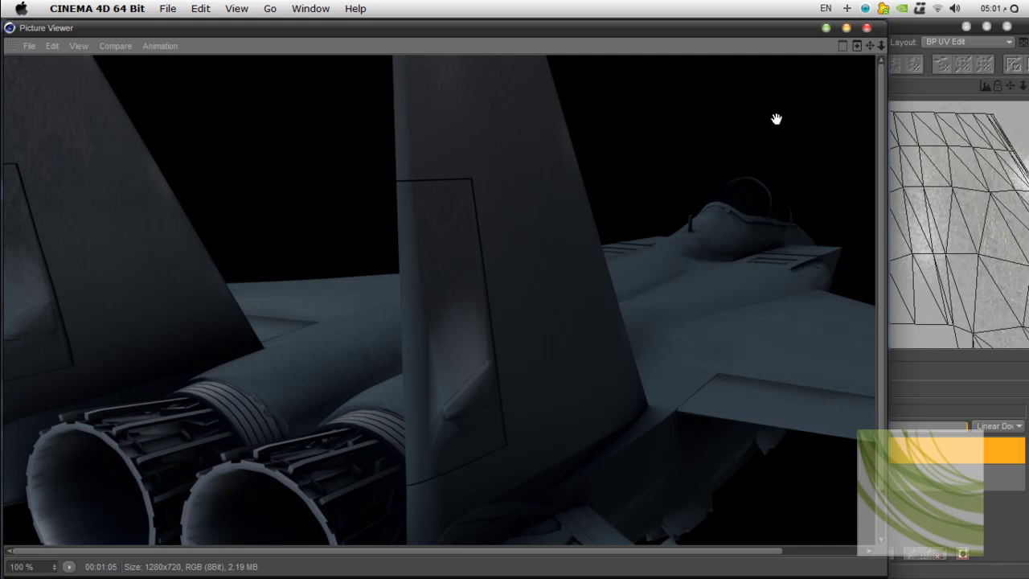
pyautogui.click(867, 28)
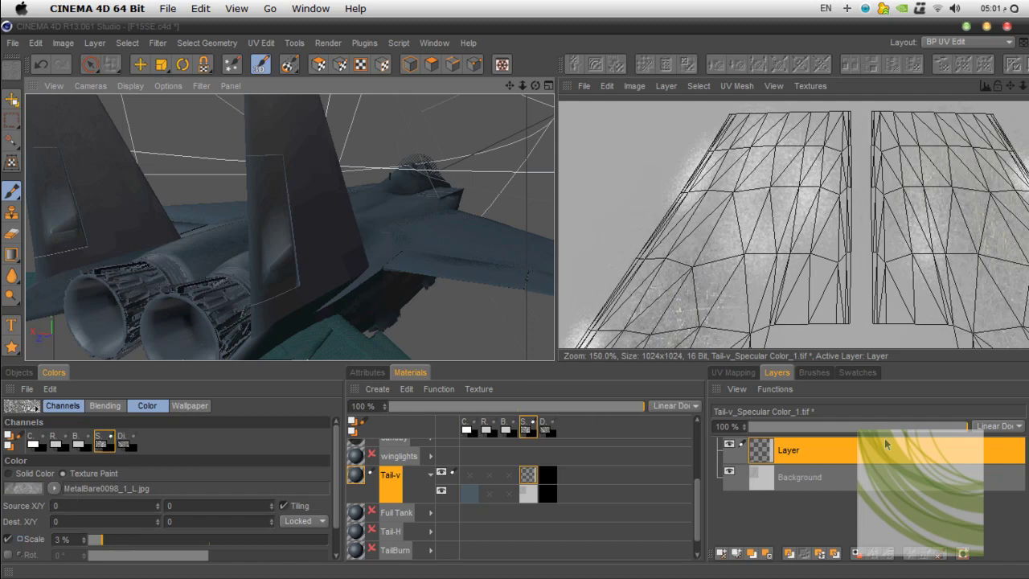
# Step: Set the blend mode of the upper layer in the Tail-v diffusion texture to Multiply
pyautogui.click(550, 483)
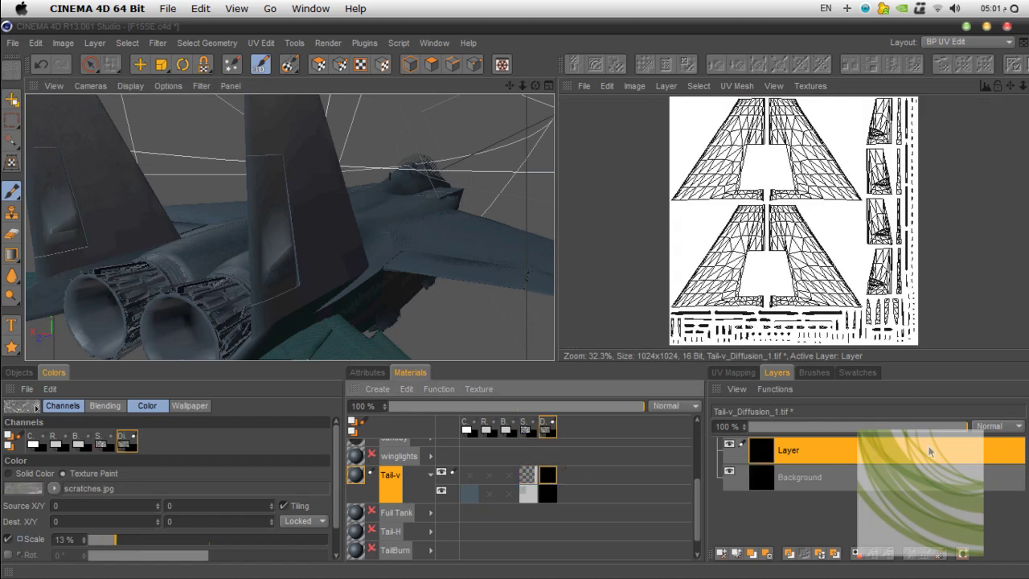
pyautogui.click(990, 426)
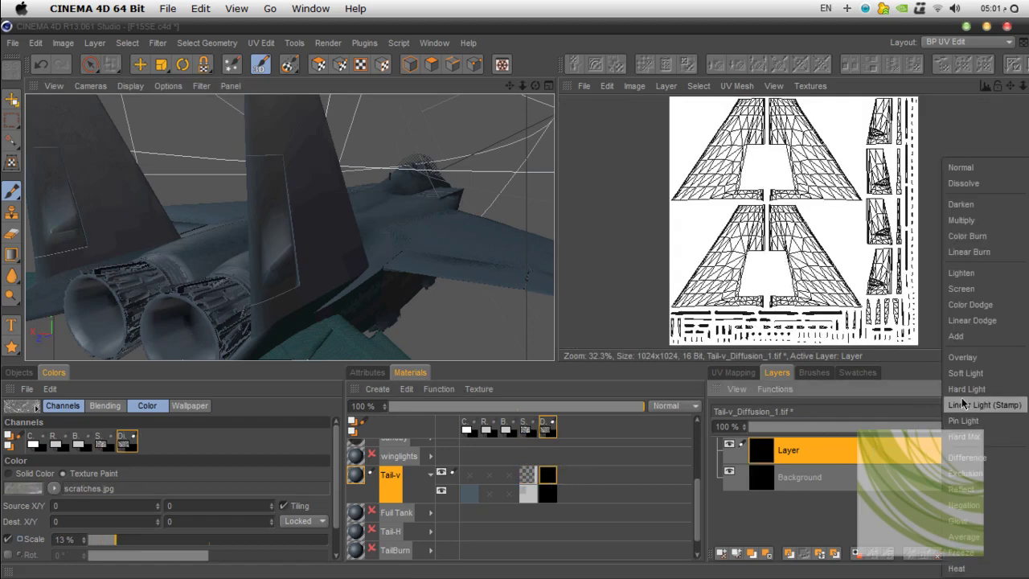
pyautogui.click(963, 220)
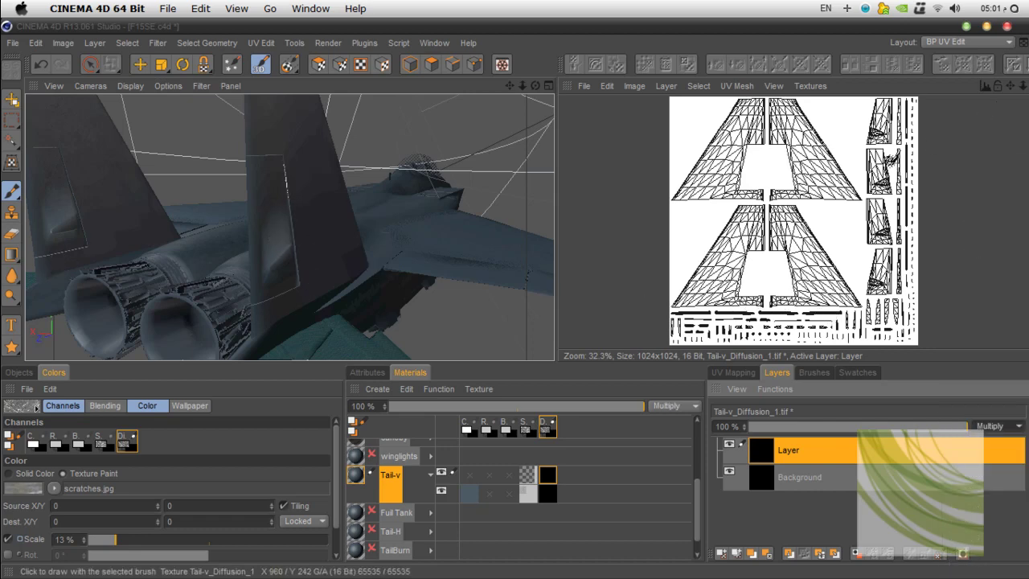
# Step: Paint scratches along the top and right edges of the rudder cutout on the upper tail UV island
pyautogui.scroll(3, 758, 201)
pyautogui.scroll(1, 743, 238)
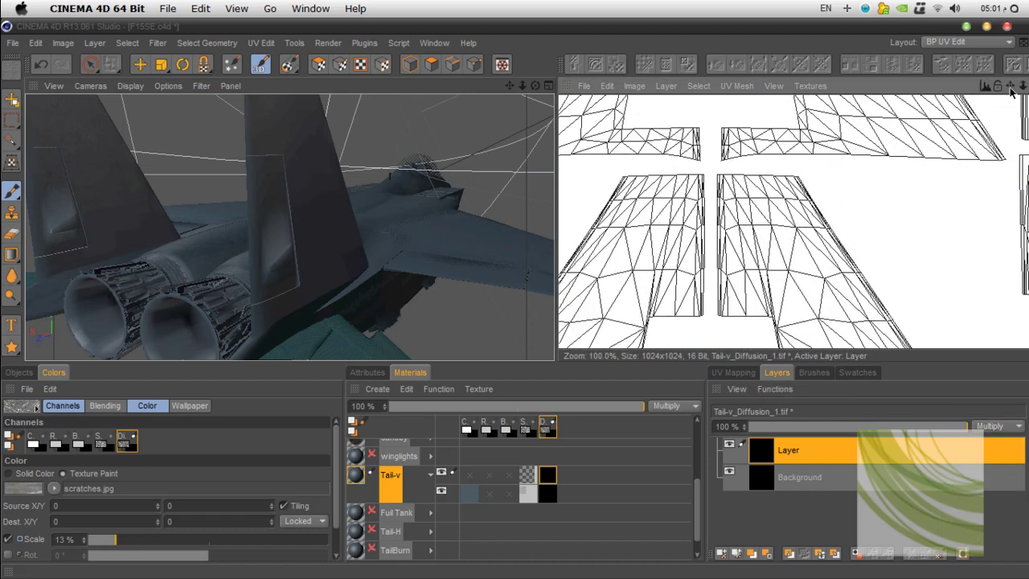
pyautogui.moveTo(1011, 87)
pyautogui.mouseDown()
pyautogui.moveTo(1028, 190)
pyautogui.moveTo(1028, 303)
pyautogui.moveTo(1021, 259)
pyautogui.mouseUp()
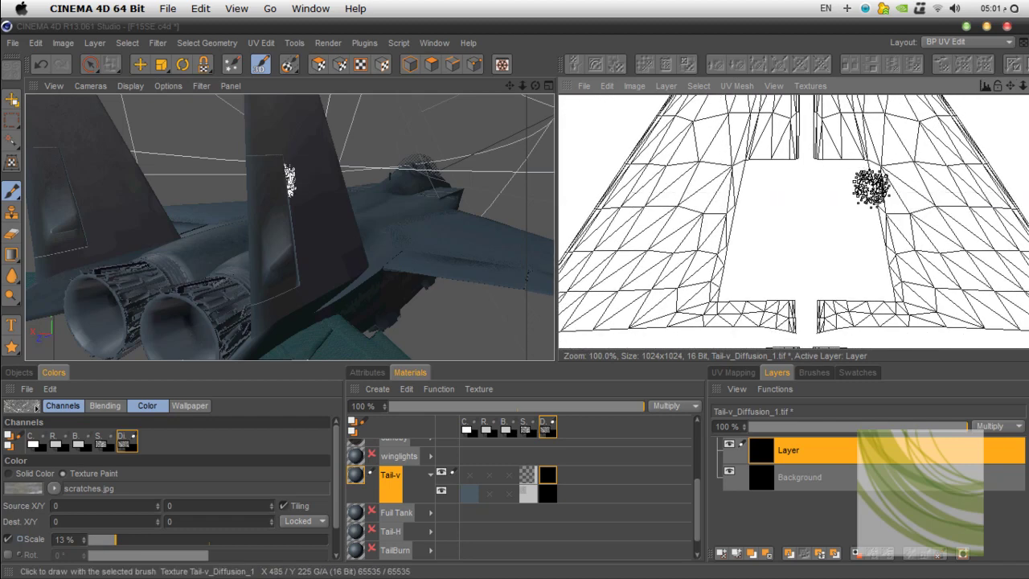
pyautogui.moveTo(1010, 86)
pyautogui.mouseDown()
pyautogui.moveTo(909, 102)
pyautogui.moveTo(893, 75)
pyautogui.mouseUp()
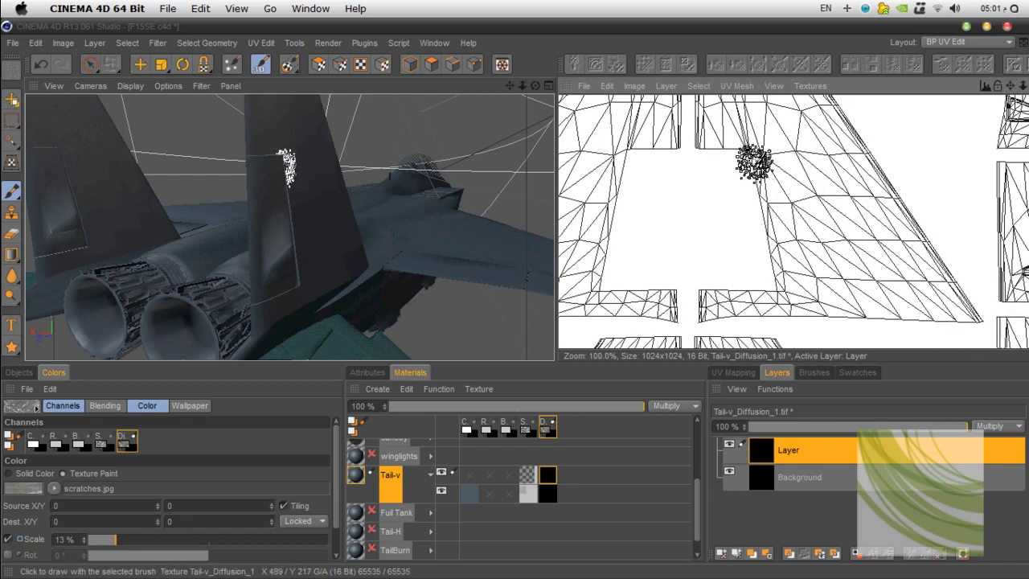
pyautogui.keyDown('alt'); pyautogui.moveTo(291, 202); pyautogui.dragTo(381, 204, button='right'); pyautogui.keyUp('alt')
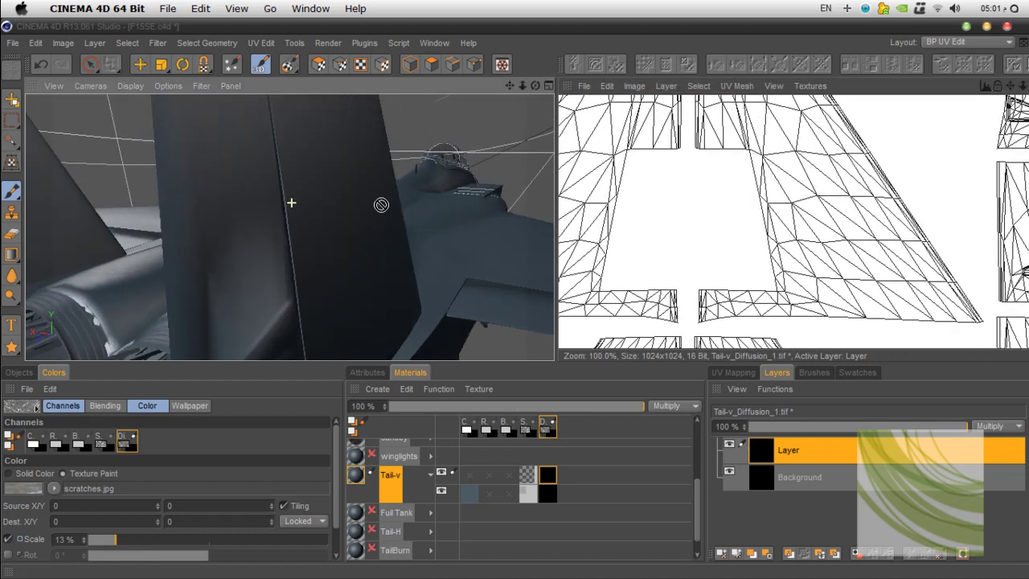
pyautogui.moveTo(512, 86); pyautogui.dragTo(485, 166)
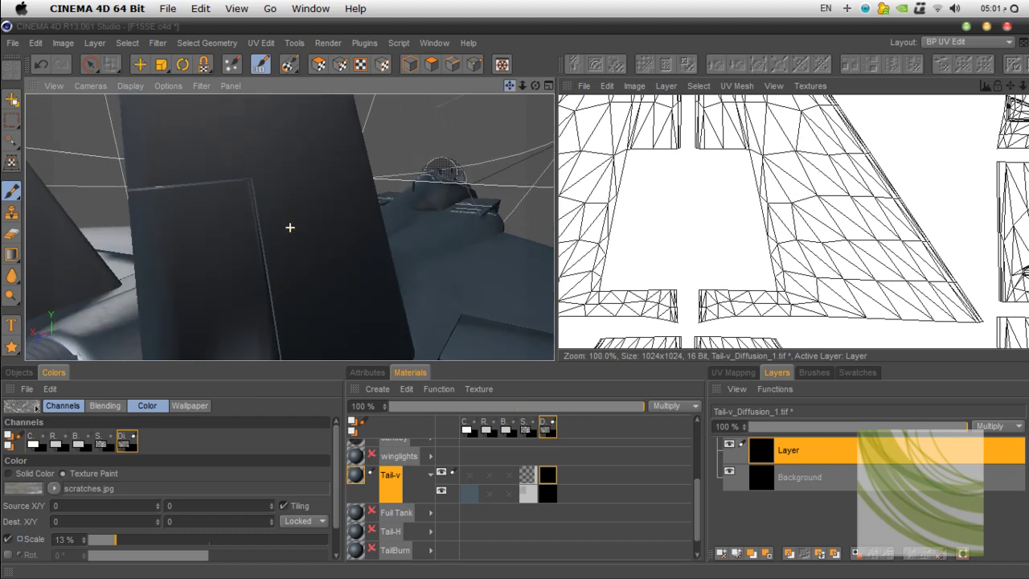
pyautogui.moveTo(167, 136); pyautogui.dragTo(173, 143)
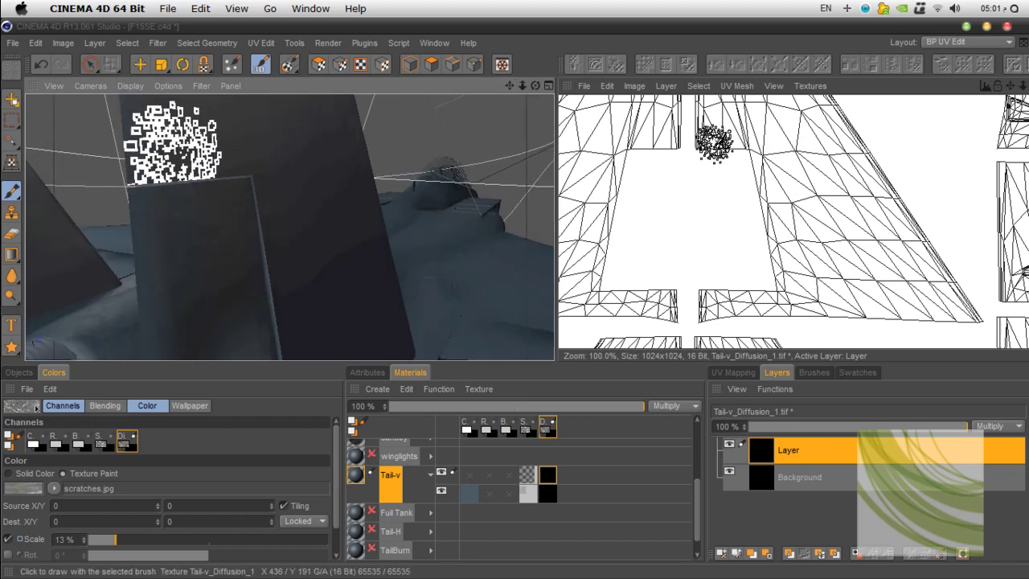
pyautogui.moveTo(714, 143); pyautogui.dragTo(688, 143, button='middle')
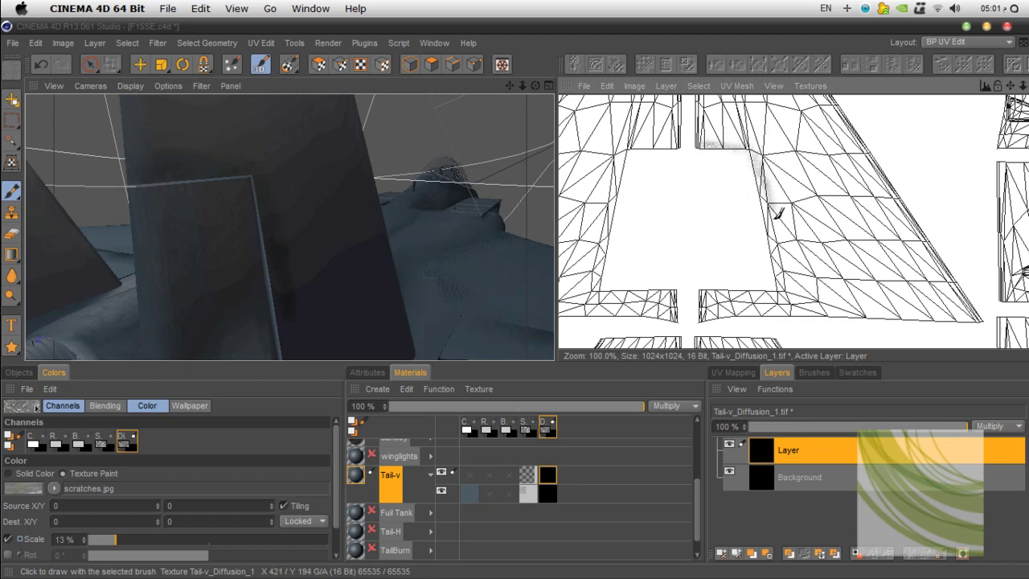
pyautogui.moveTo(769, 205); pyautogui.dragTo(782, 263)
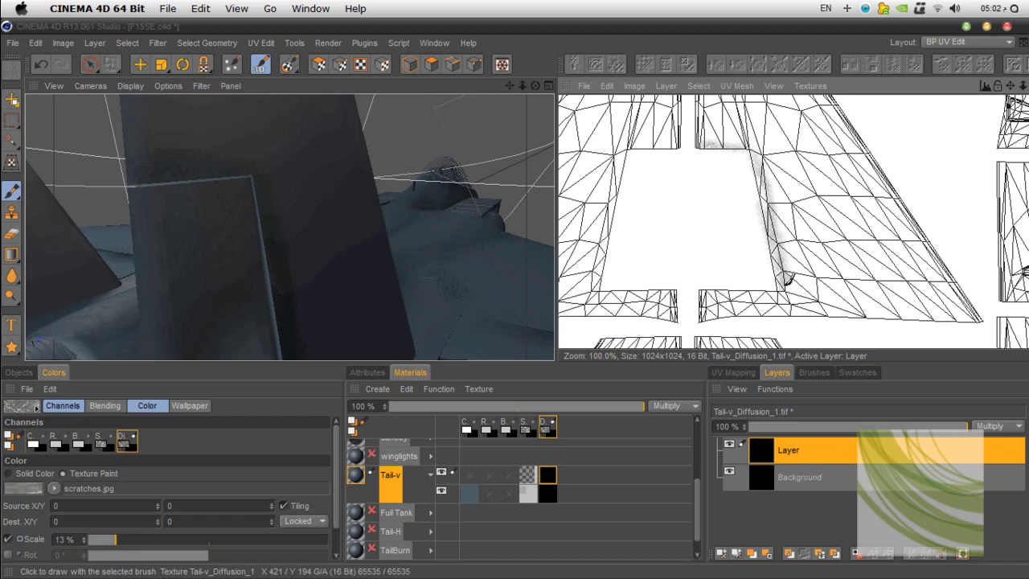
# Step: Render a close view of the tail to check the painted scratches, then stop the render and close the Picture Viewer
pyautogui.moveTo(510, 86); pyautogui.dragTo(501, 66)
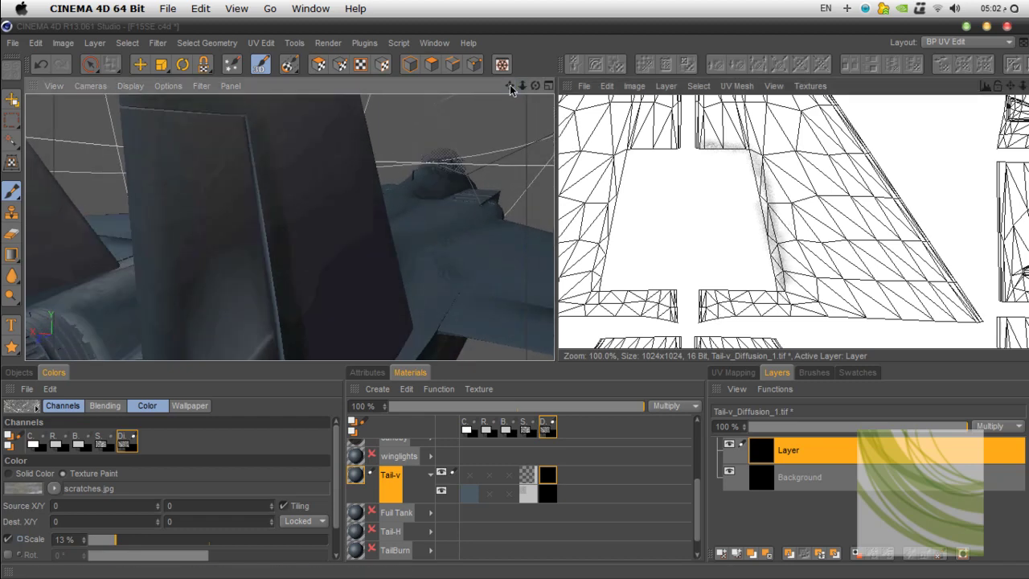
pyautogui.hotkey('shift', 'r')
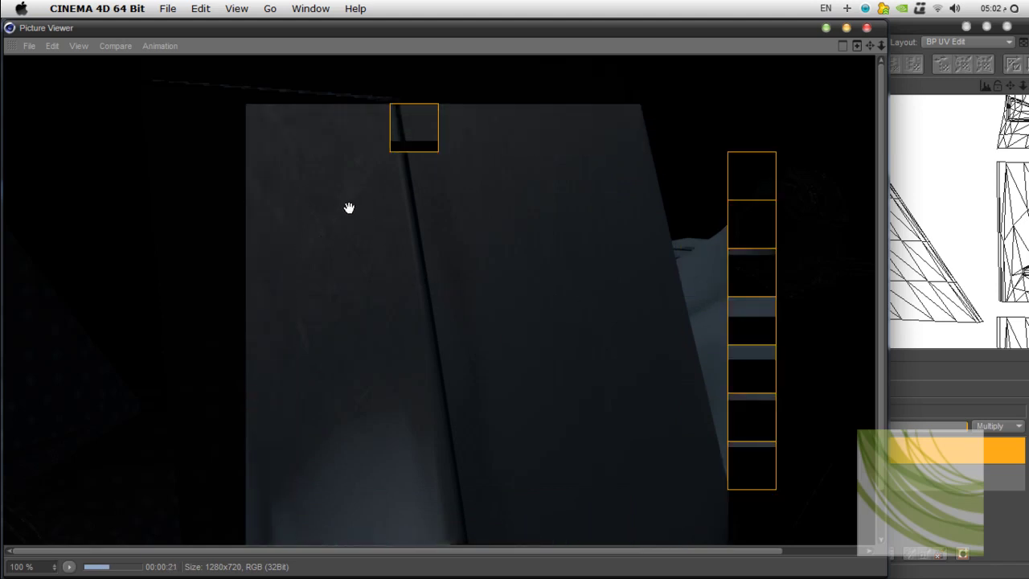
pyautogui.click(868, 29)
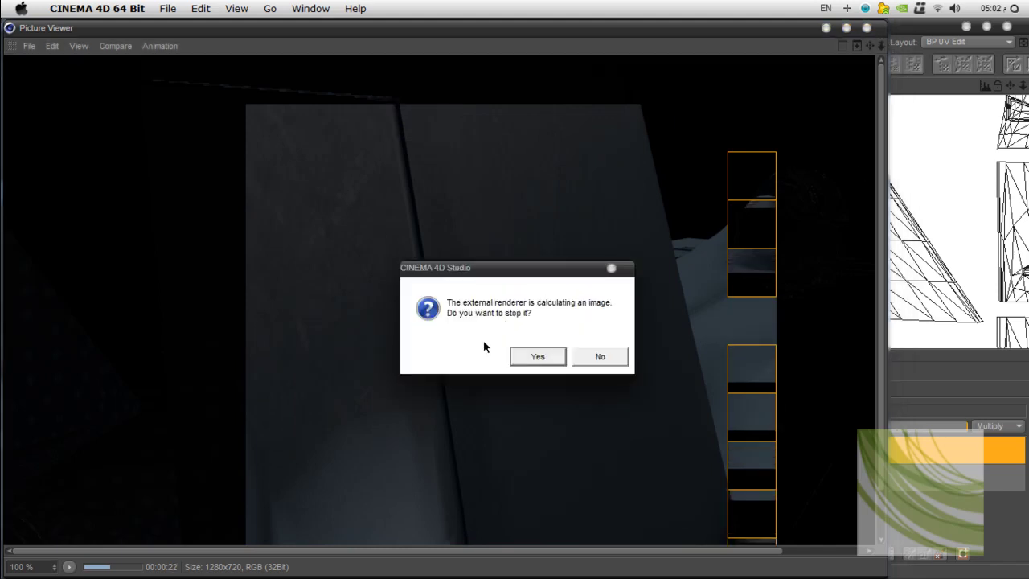
pyautogui.click(530, 357)
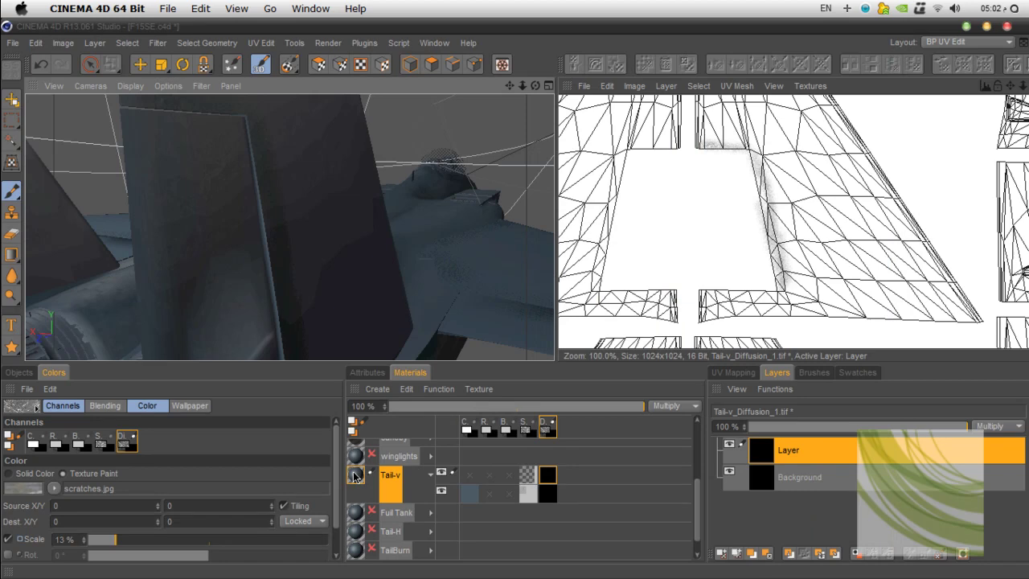
# Step: Set the Tail-v material's texture preview size to 2048x2048 (16 MB)
pyautogui.doubleClick(353, 476)
pyautogui.click(246, 463)
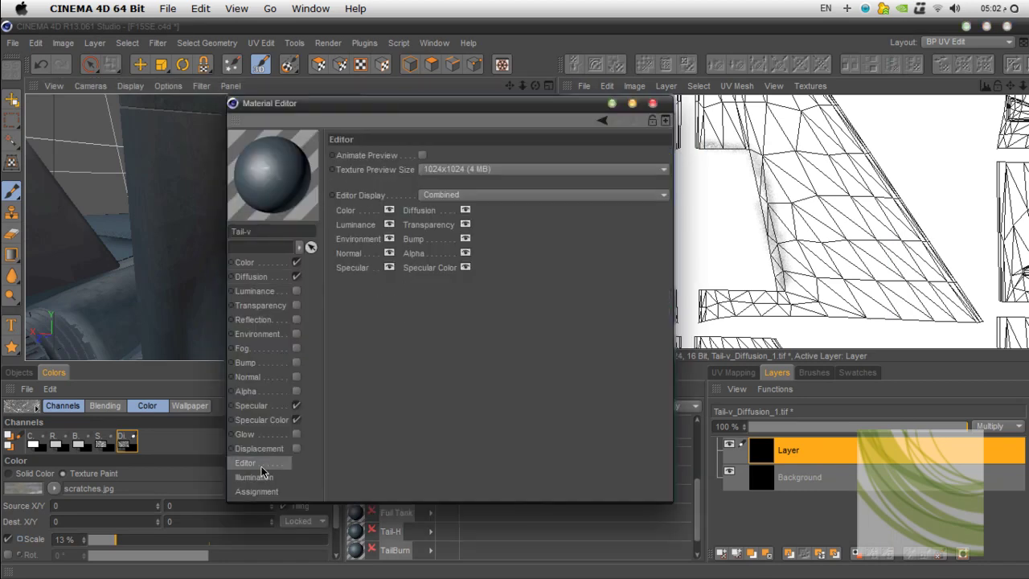
pyautogui.click(461, 171)
pyautogui.click(474, 300)
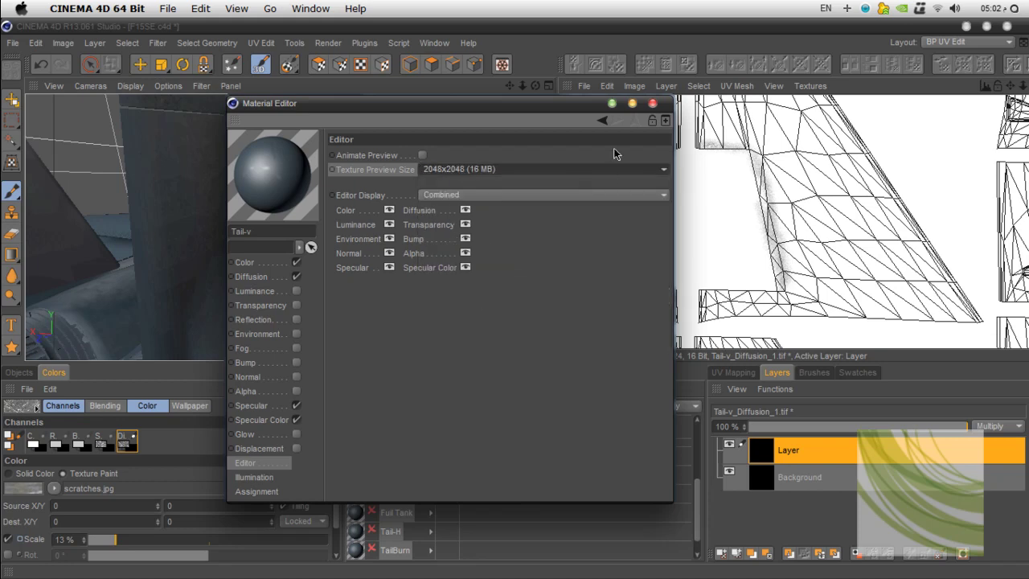
pyautogui.click(652, 103)
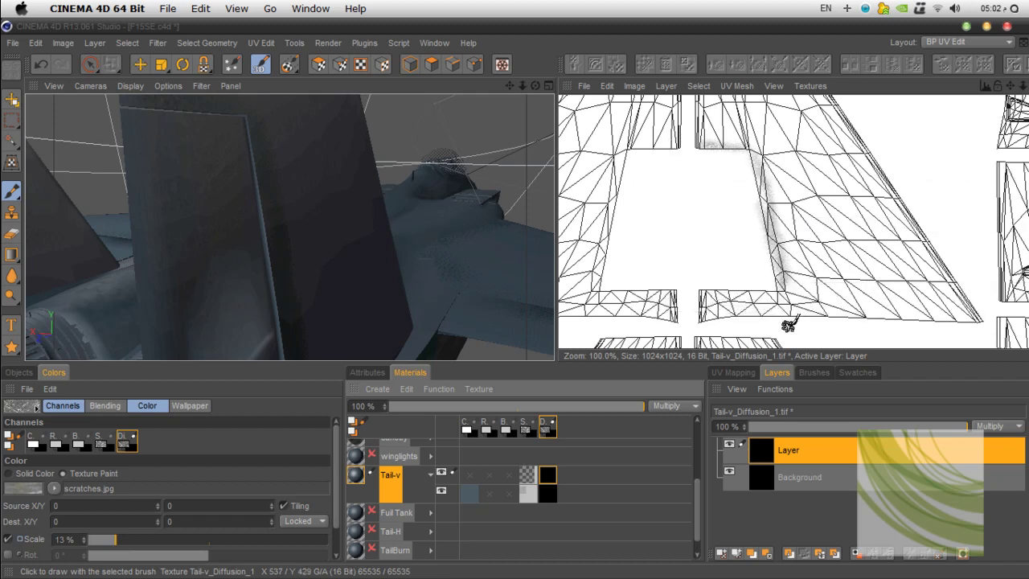
# Step: Paint scratches along the cutout's lower right edge, and switch to the Pencil brush with its size set to 30
pyautogui.moveTo(754, 293); pyautogui.dragTo(739, 292)
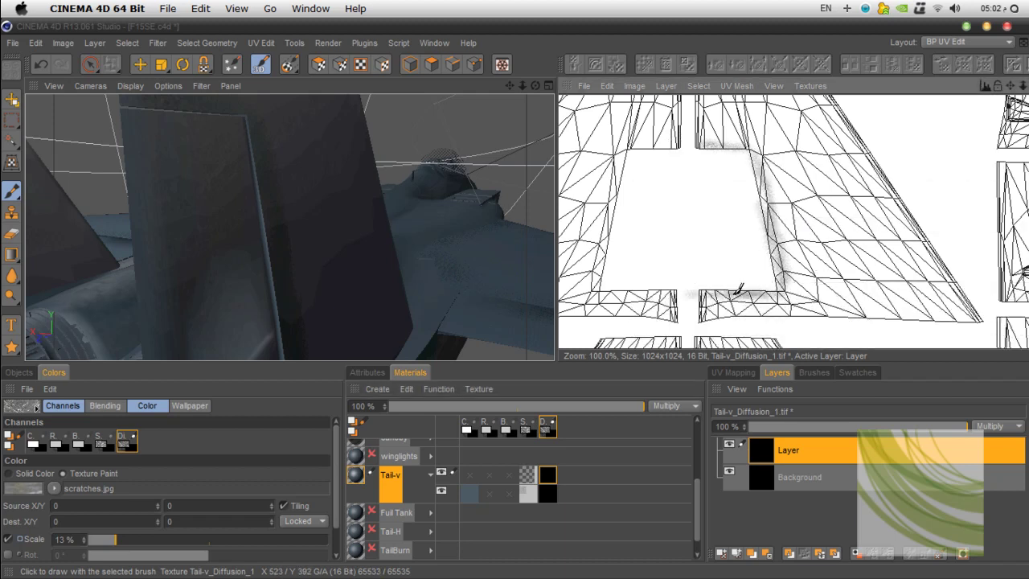
pyautogui.moveTo(1010, 85)
pyautogui.mouseDown()
pyautogui.moveTo(1028, 86)
pyautogui.moveTo(1028, 66)
pyautogui.mouseUp()
pyautogui.click(813, 373)
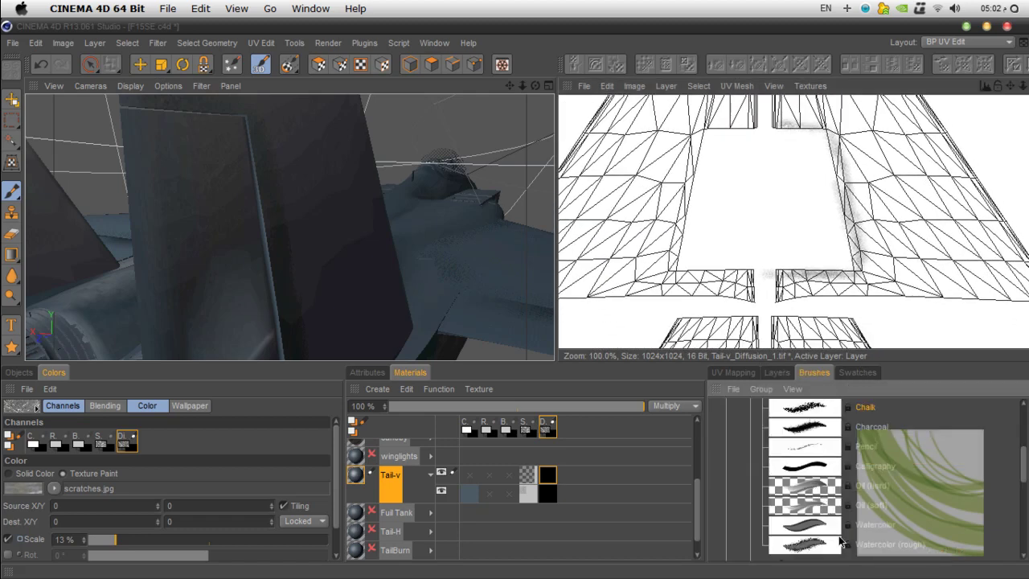
pyautogui.click(813, 452)
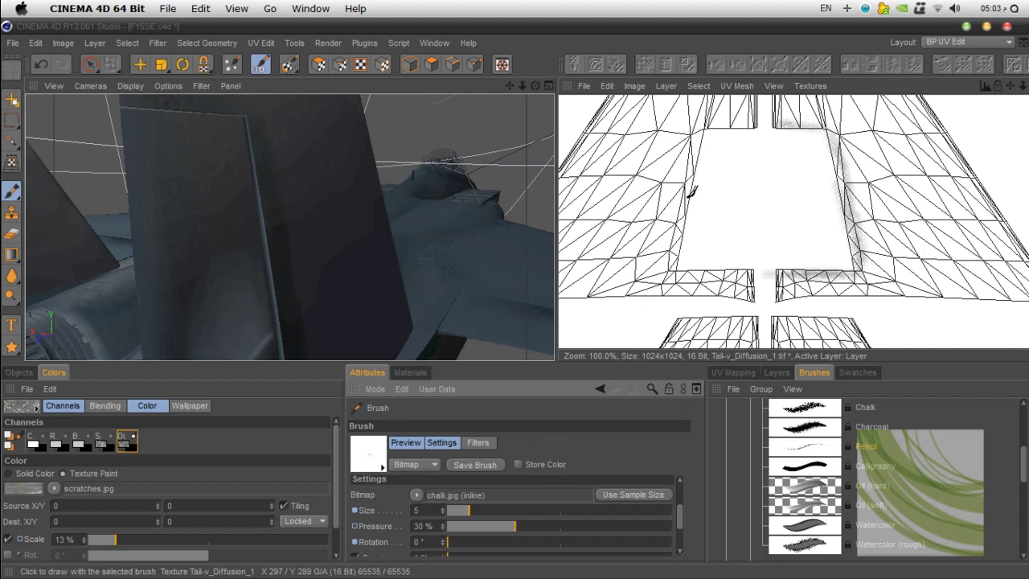
pyautogui.press(']')
pyautogui.press(']')
pyautogui.press(']')
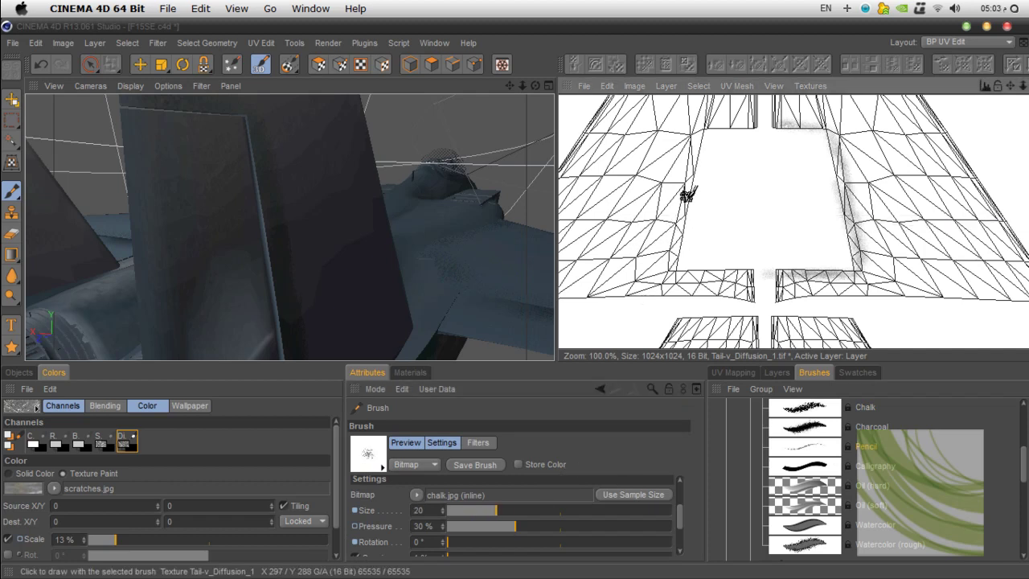
pyautogui.moveTo(688, 194); pyautogui.dragTo(684, 196, button='middle')
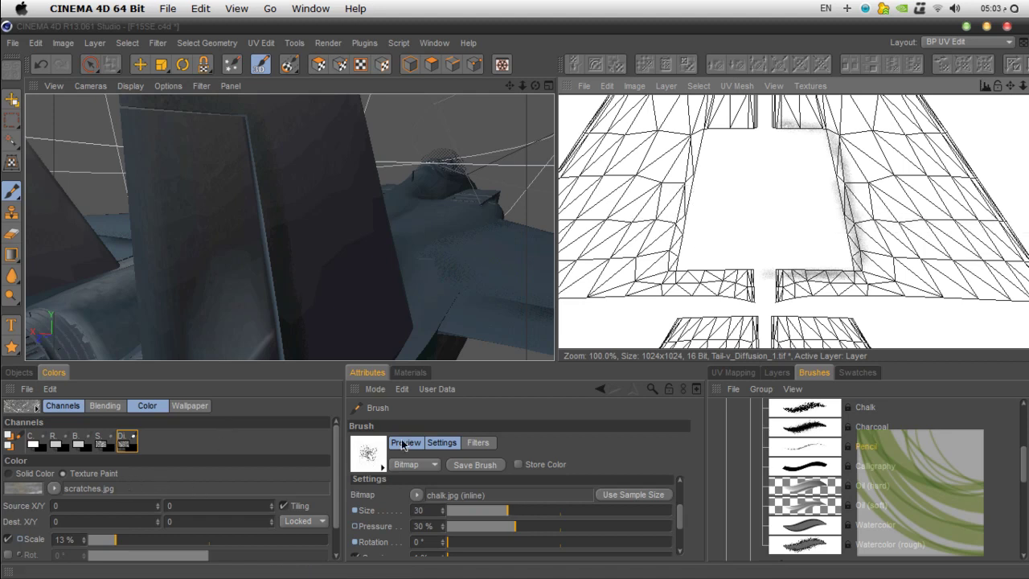
# Step: Try painting pencil wear around the left half of the upper cutout at 30% pressure, and undo the strokes
pyautogui.moveTo(737, 126)
pyautogui.mouseDown()
pyautogui.moveTo(734, 115)
pyautogui.moveTo(724, 119)
pyautogui.moveTo(698, 165)
pyautogui.moveTo(680, 233)
pyautogui.moveTo(693, 267)
pyautogui.moveTo(756, 270)
pyautogui.mouseUp()
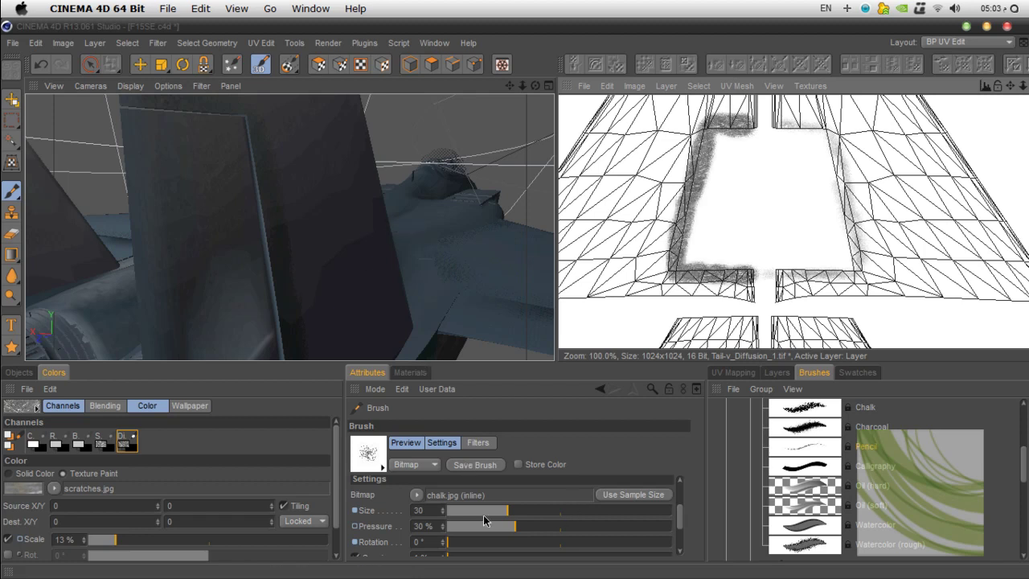
pyautogui.press('super+z')
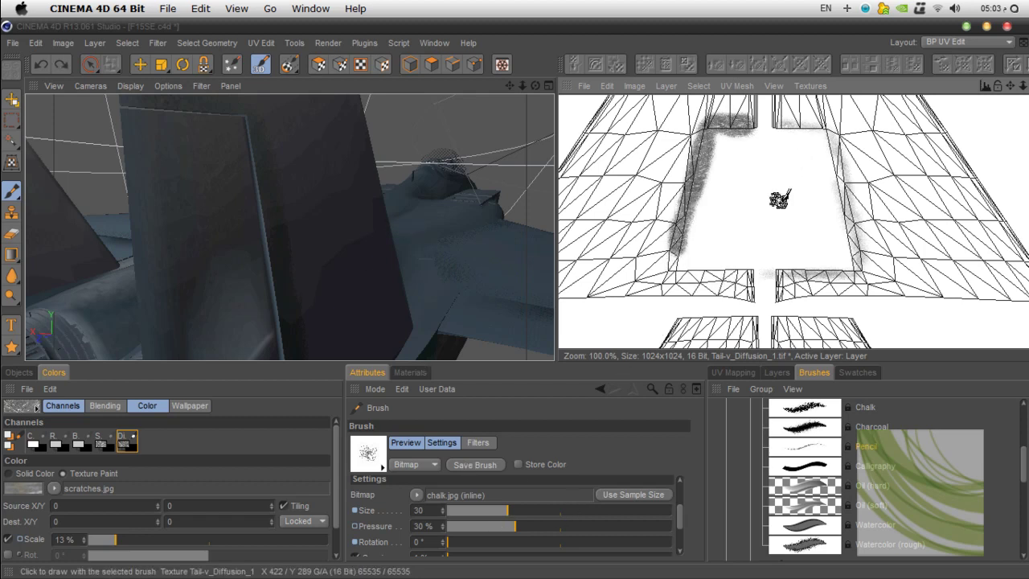
pyautogui.press('super+z')
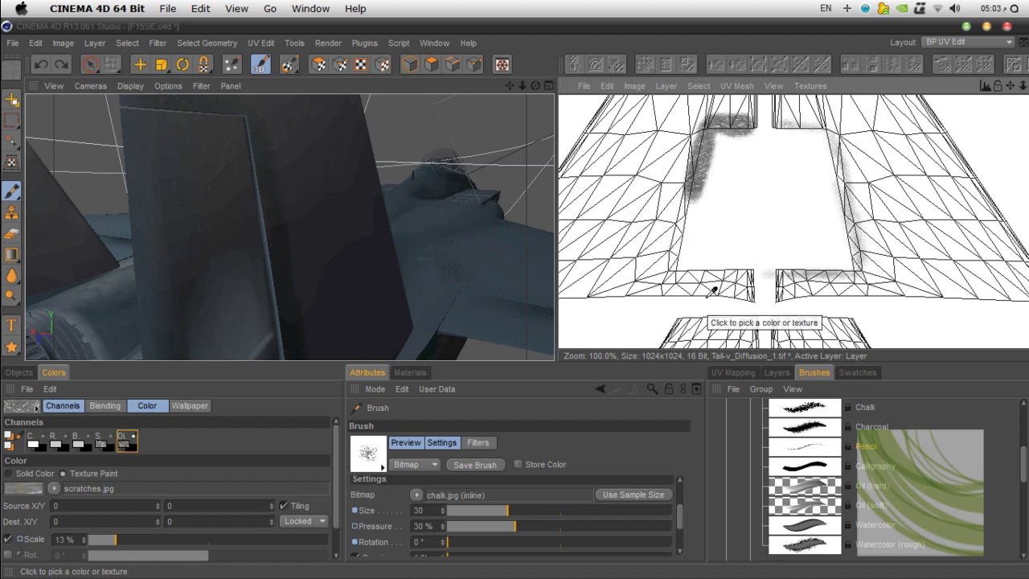
pyautogui.press('super+z')
pyautogui.press('super+z')
# Step: Try painting the cutout's left half at 6% brush pressure, checking it in a viewport render before undoing the strokes
pyautogui.moveTo(513, 528); pyautogui.dragTo(472, 532)
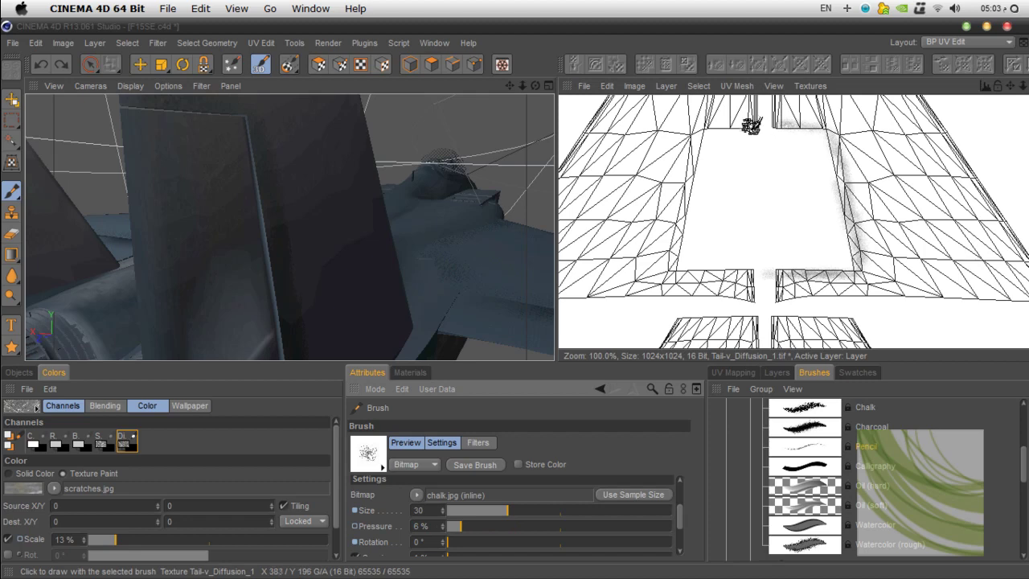
pyautogui.moveTo(746, 121)
pyautogui.mouseDown()
pyautogui.moveTo(715, 122)
pyautogui.moveTo(685, 234)
pyautogui.moveTo(690, 263)
pyautogui.moveTo(760, 275)
pyautogui.mouseUp()
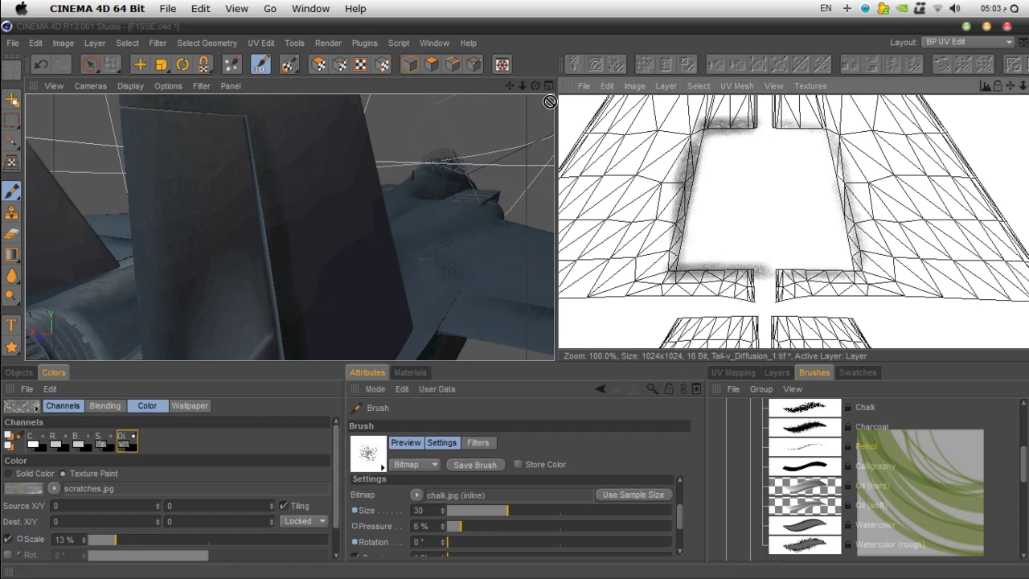
pyautogui.moveTo(536, 85); pyautogui.dragTo(424, 216)
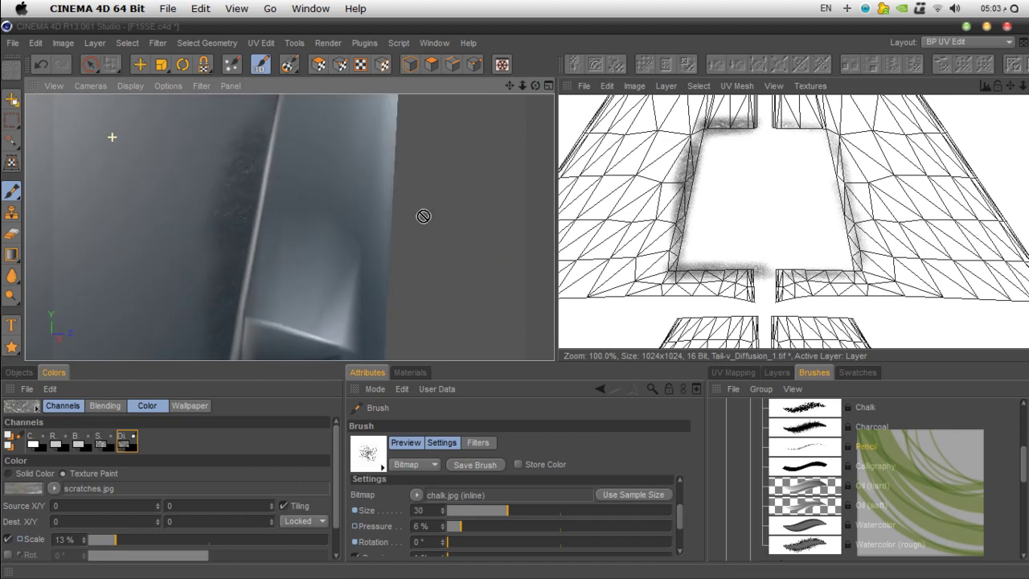
pyautogui.scroll(-2, 316, 239)
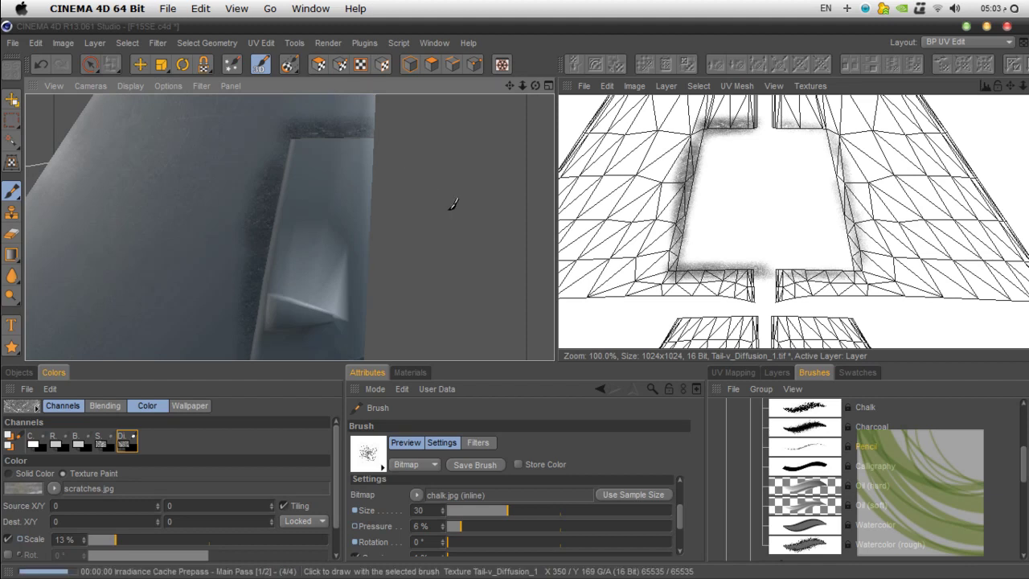
pyautogui.hotkey('ctrl', 'r')
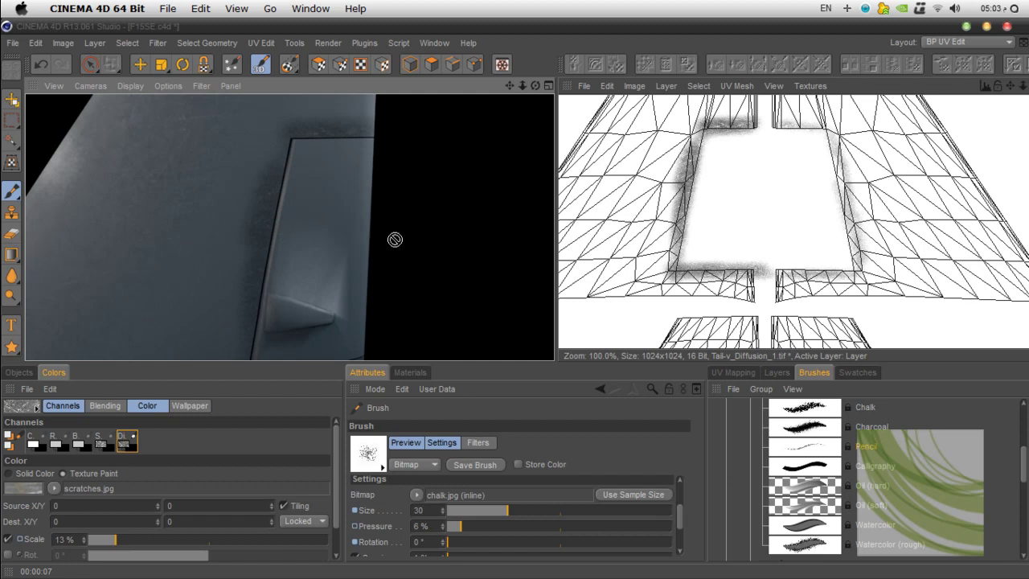
pyautogui.hotkey('ctrl', 'z')
# Step: Set the brush pressure to 2% and paint light wear along the rudder cutout edges of the upper and lower tail UV islands
pyautogui.click(461, 528)
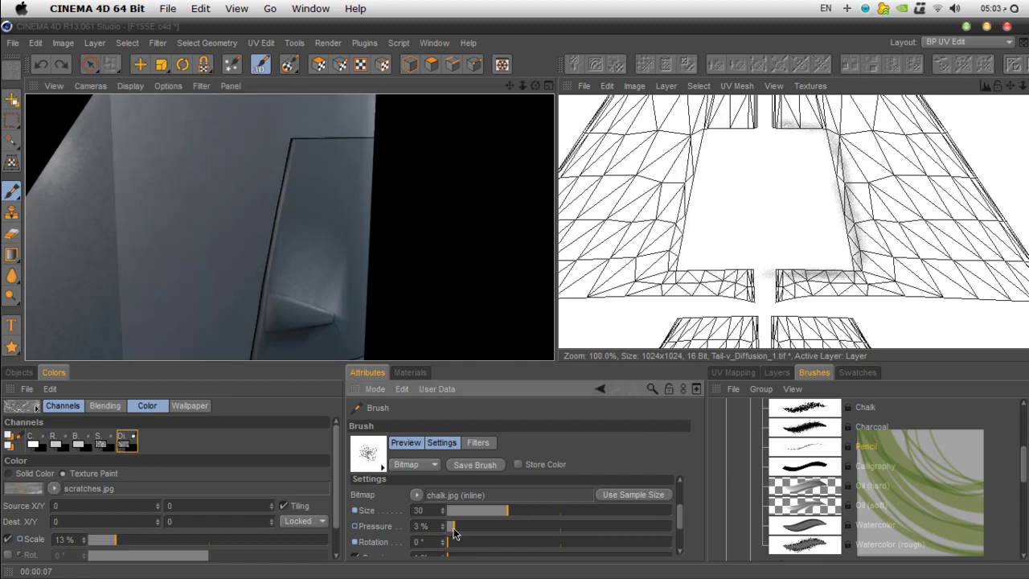
pyautogui.moveTo(750, 120)
pyautogui.mouseDown()
pyautogui.moveTo(695, 179)
pyautogui.moveTo(674, 265)
pyautogui.moveTo(732, 263)
pyautogui.mouseUp()
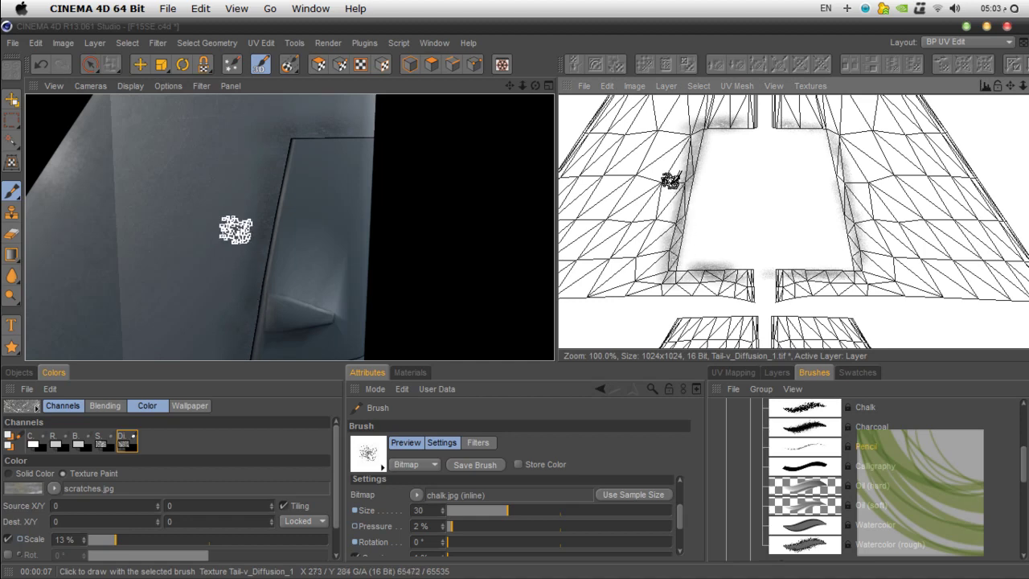
pyautogui.moveTo(1011, 85)
pyautogui.mouseDown()
pyautogui.moveTo(971, 17)
pyautogui.moveTo(984, 0)
pyautogui.moveTo(1028, 0)
pyautogui.mouseUp()
pyautogui.moveTo(774, 135)
pyautogui.mouseDown()
pyautogui.moveTo(745, 140)
pyautogui.moveTo(714, 193)
pyautogui.moveTo(698, 259)
pyautogui.moveTo(736, 281)
pyautogui.moveTo(791, 283)
pyautogui.mouseUp()
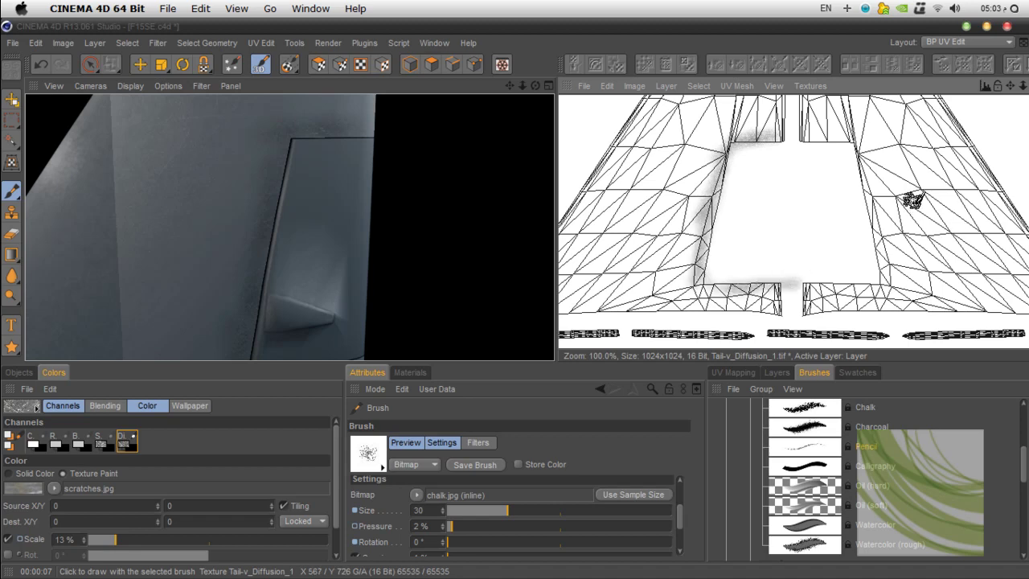
pyautogui.moveTo(870, 171)
pyautogui.mouseDown()
pyautogui.moveTo(892, 273)
pyautogui.moveTo(874, 171)
pyautogui.moveTo(873, 194)
pyautogui.mouseUp()
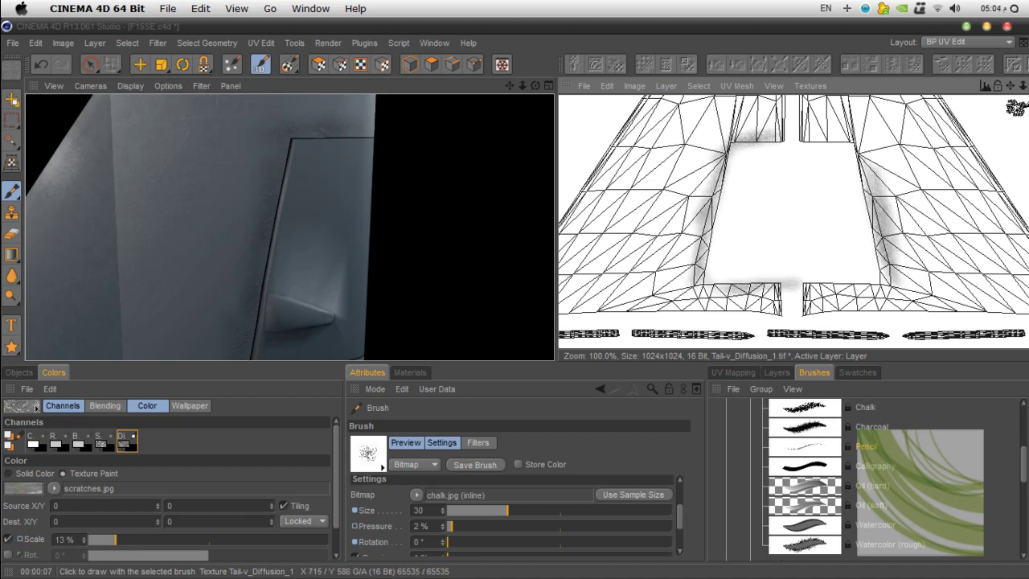
# Step: Paint light wear along the slanted edge of the lowest rudder UV island
pyautogui.moveTo(1011, 85)
pyautogui.mouseDown()
pyautogui.moveTo(899, 34)
pyautogui.moveTo(643, 90)
pyautogui.mouseUp()
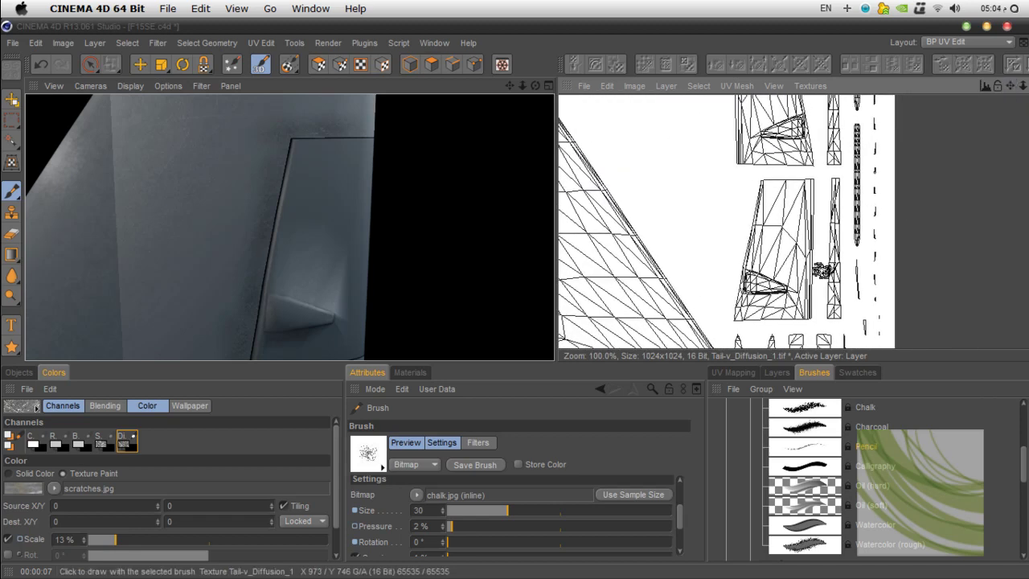
pyautogui.scroll(-2, 764, 269)
pyautogui.scroll(1, 754, 277)
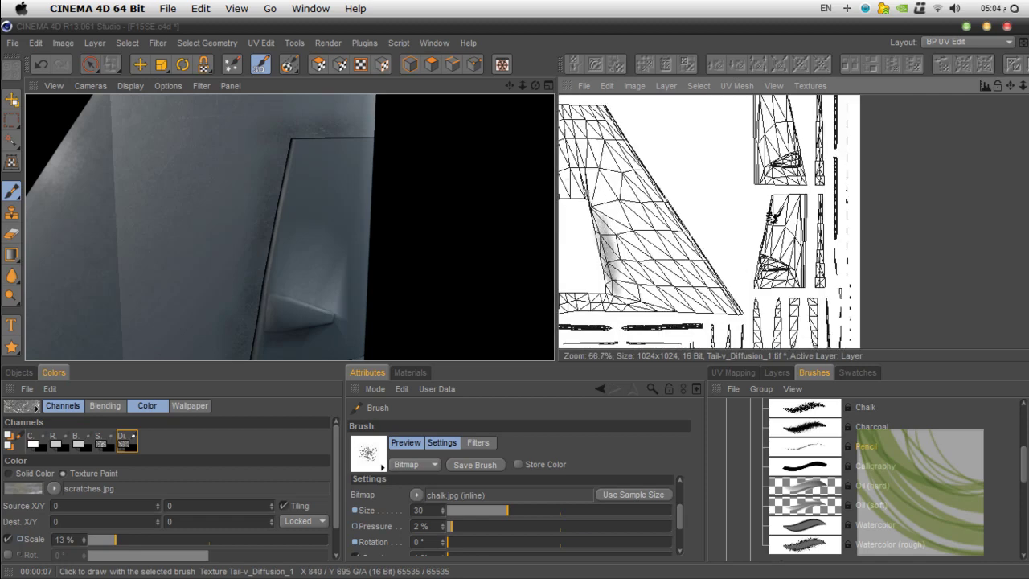
pyautogui.moveTo(762, 215); pyautogui.dragTo(759, 267)
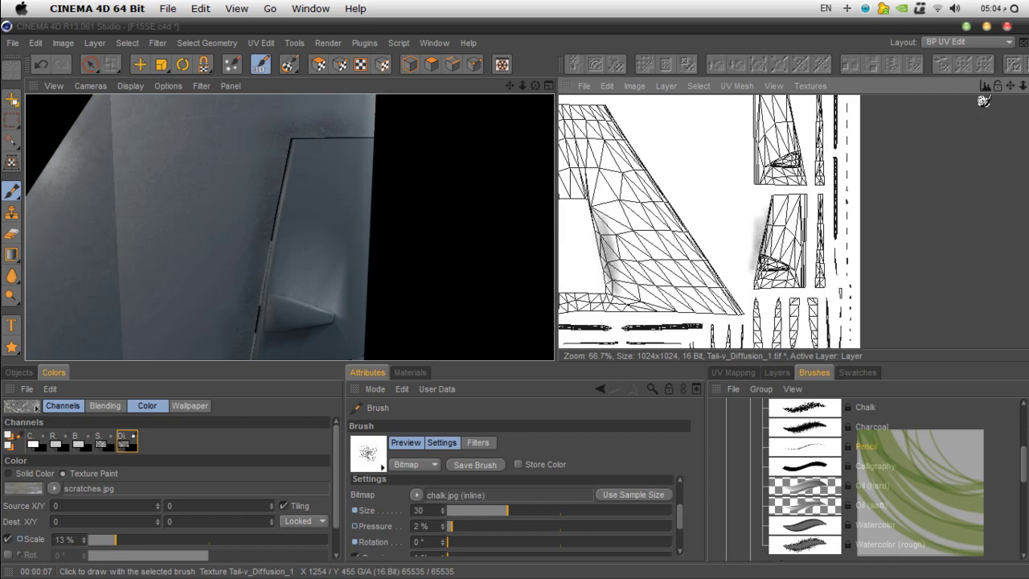
# Step: Paint light wear along the slanted edges of the upper three rudder UV islands at 2% pressure
pyautogui.keyDown('alt'); pyautogui.moveTo(796, 244); pyautogui.dragTo(777, 221, button='middle'); pyautogui.keyUp('alt')
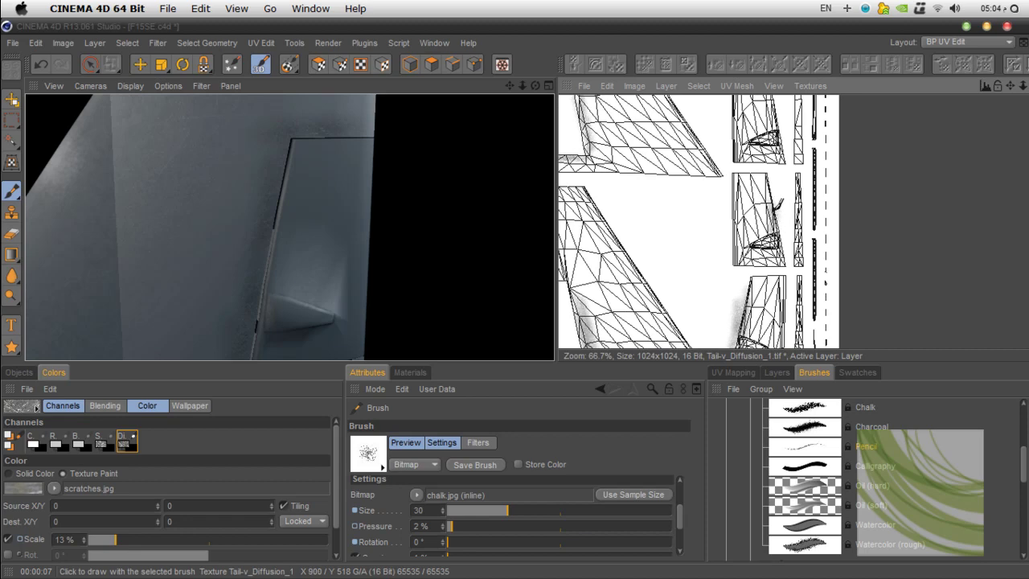
pyautogui.moveTo(777, 208); pyautogui.dragTo(775, 211)
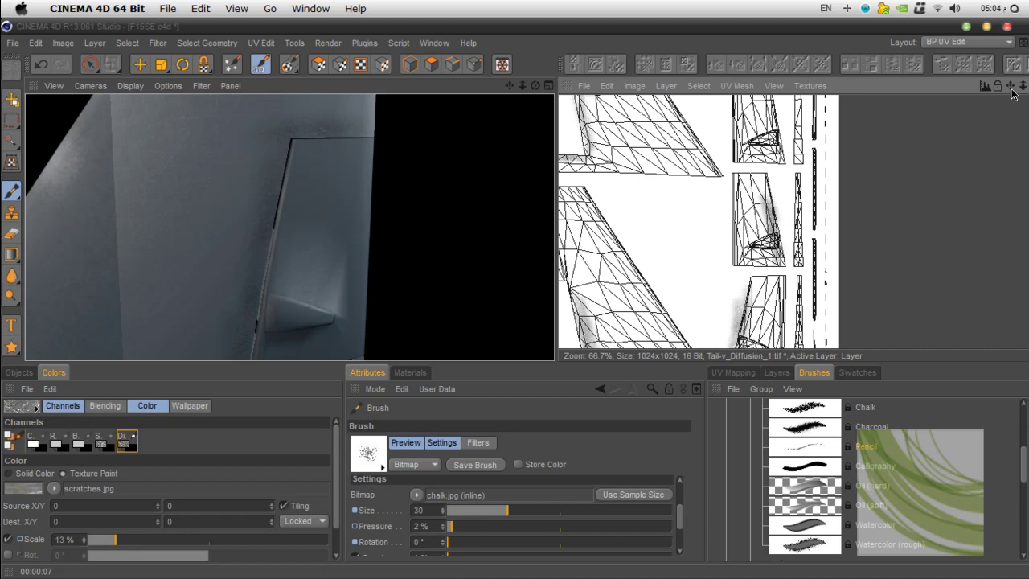
pyautogui.moveTo(1010, 86); pyautogui.dragTo(1004, 176)
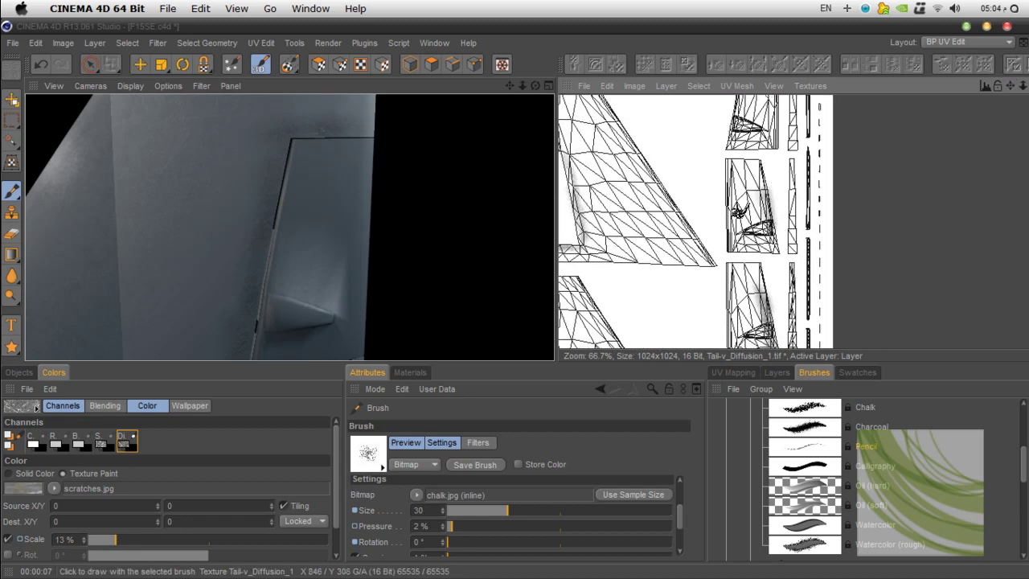
pyautogui.keyDown('alt'); pyautogui.moveTo(820, 148); pyautogui.dragTo(805, 233, button='middle'); pyautogui.keyUp('alt')
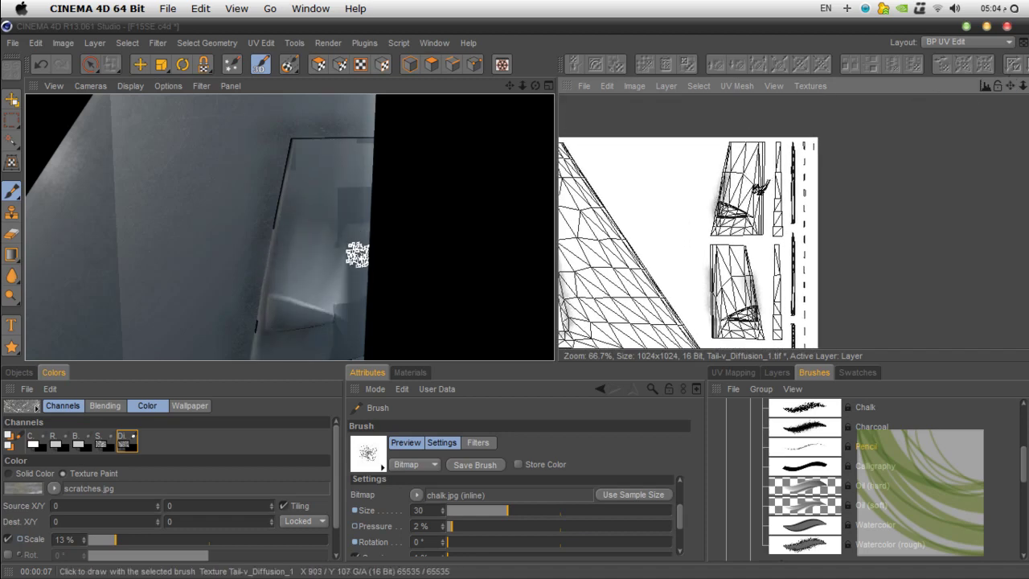
# Step: Paint light wear around the small triangular wedges and lower slanted edges of the upper three rudder UV islands
pyautogui.scroll(4, 749, 217)
pyautogui.scroll(2, 365, 322)
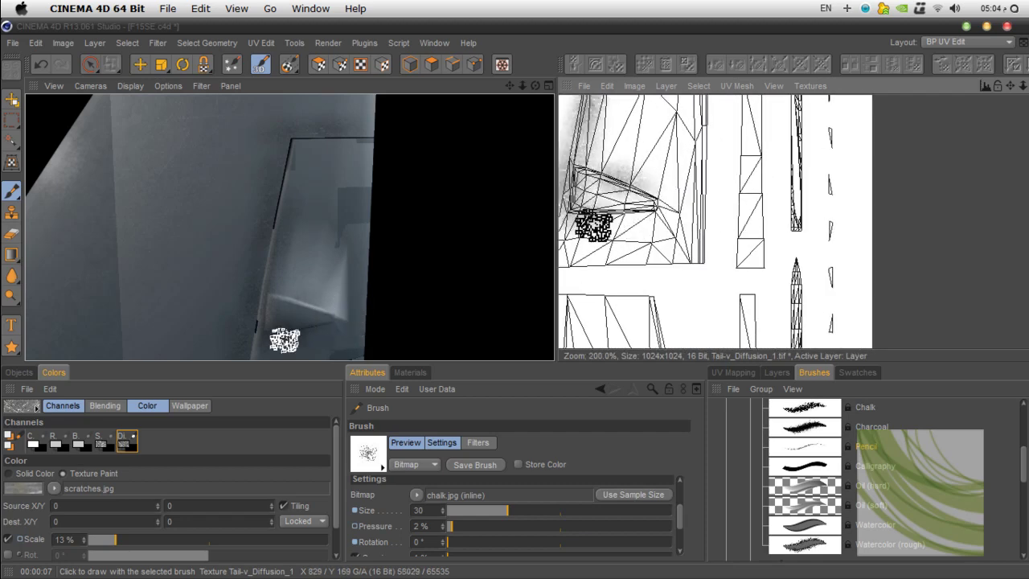
pyautogui.moveTo(1010, 85)
pyautogui.mouseDown()
pyautogui.moveTo(1028, 0)
pyautogui.moveTo(995, 49)
pyautogui.mouseUp()
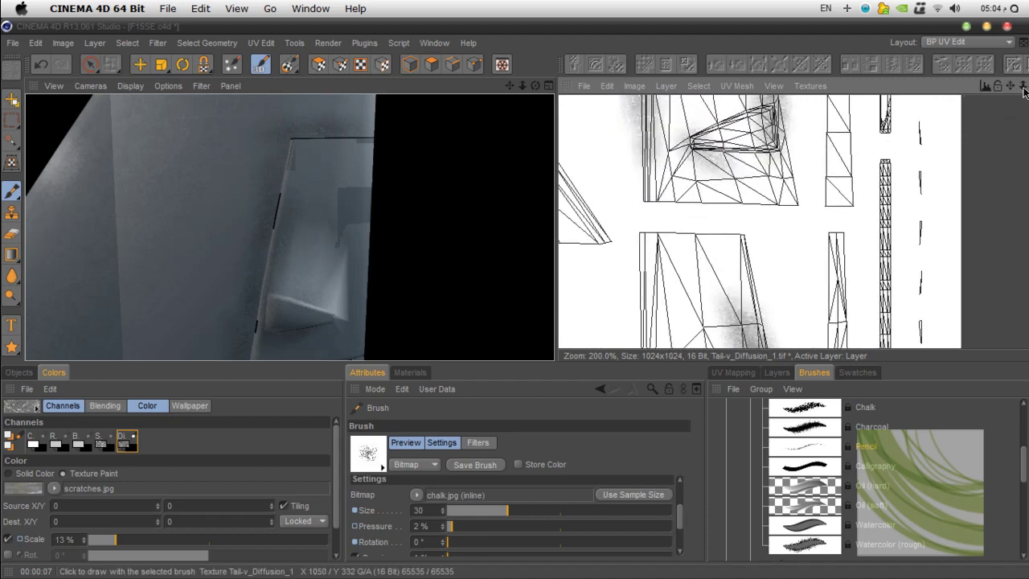
pyautogui.moveTo(1010, 85)
pyautogui.mouseDown()
pyautogui.moveTo(1010, 16)
pyautogui.moveTo(993, 0)
pyautogui.moveTo(995, 16)
pyautogui.mouseUp()
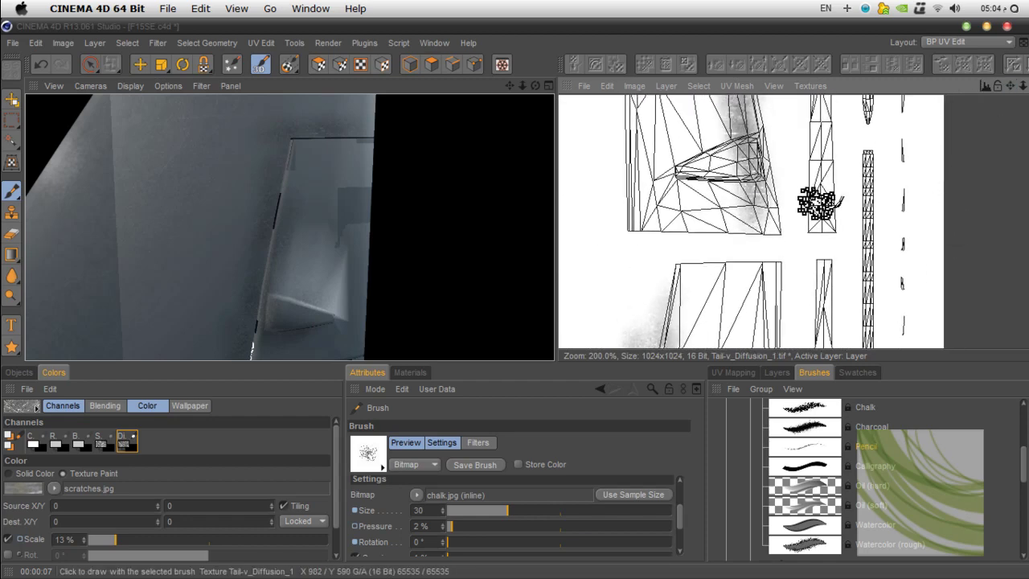
# Step: Add a new layer to the diffusion channel of the Tail-v material
pyautogui.scroll(-2, 770, 189)
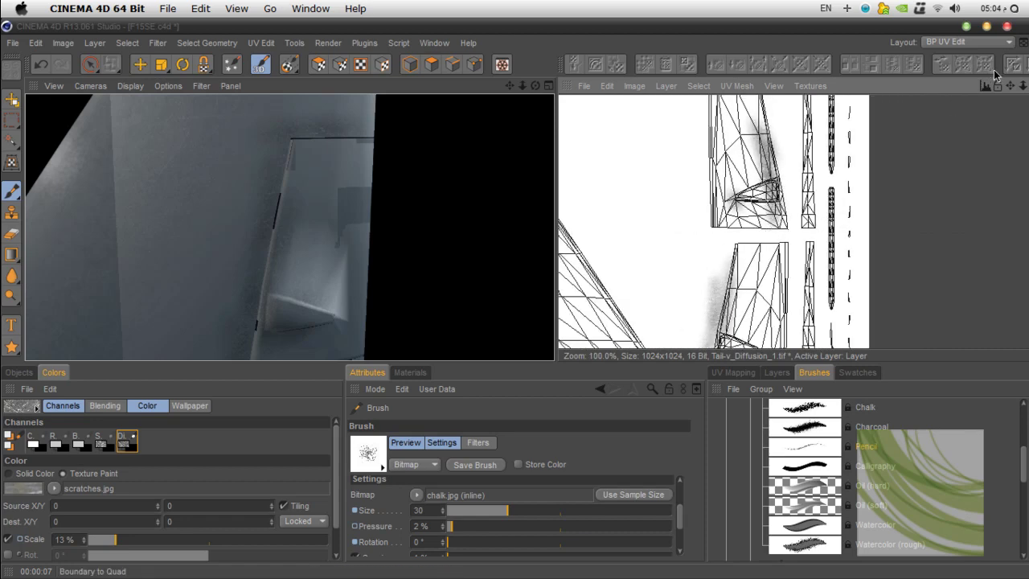
pyautogui.scroll(3, 711, 293)
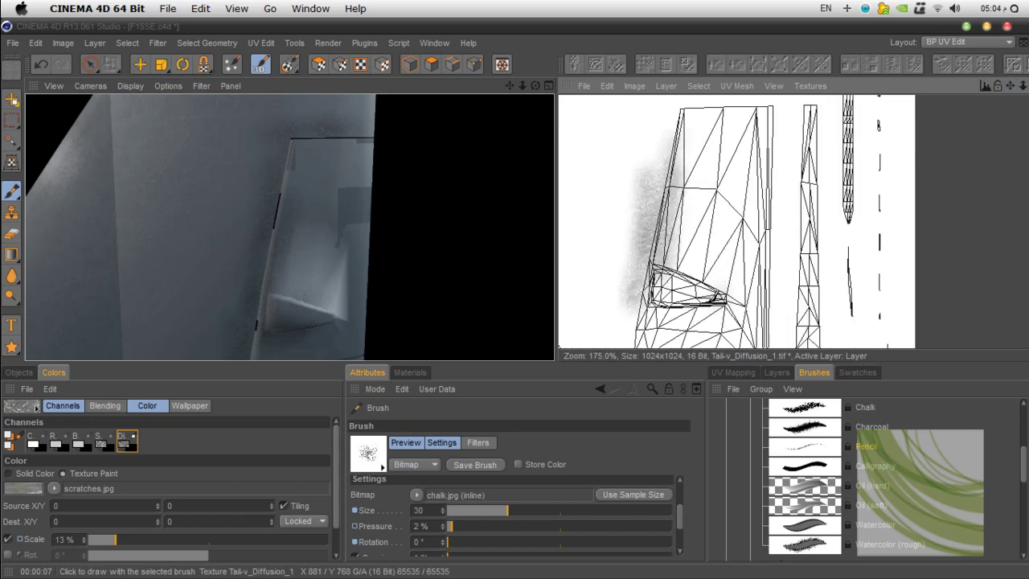
pyautogui.scroll(-7, 903, 188)
pyautogui.scroll(7, 903, 188)
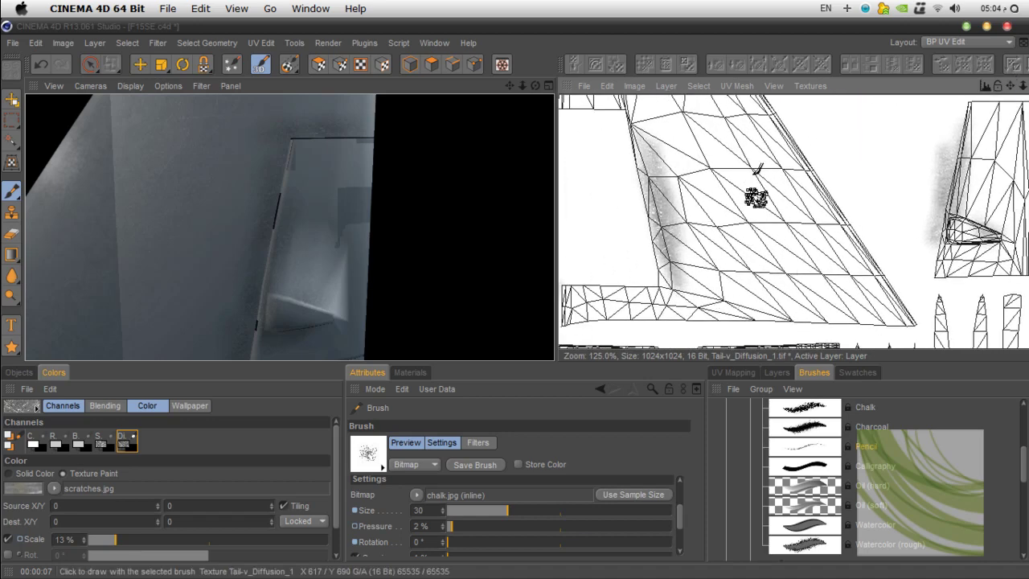
pyautogui.click(407, 373)
pyautogui.rightClick(550, 473)
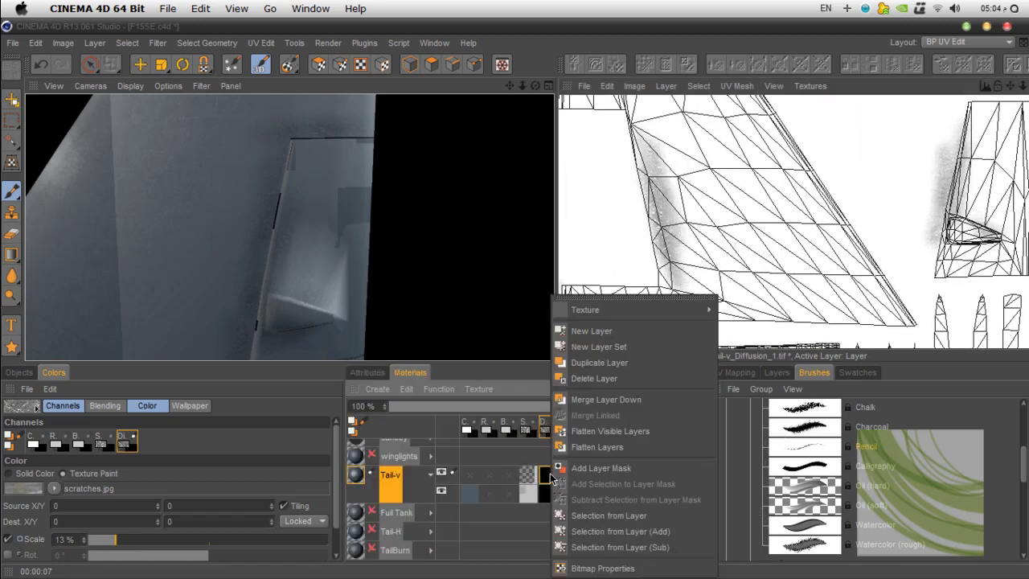
pyautogui.click(605, 336)
# Step: Choose the Crayon Chunky Dull brush from the Crayons folder of the BodyPaint presets
pyautogui.scroll(10, 865, 531)
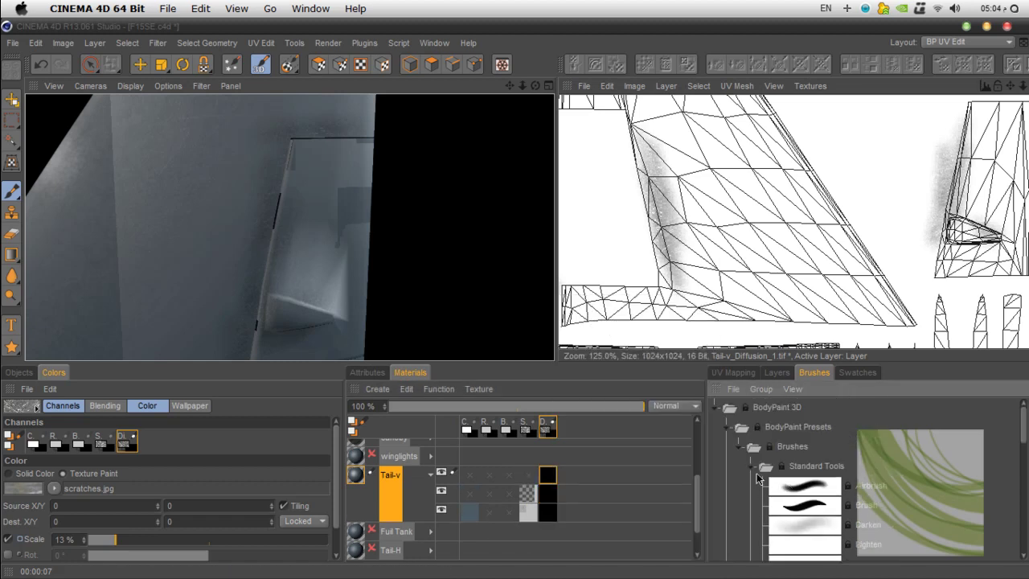
pyautogui.click(752, 467)
pyautogui.click(751, 486)
pyautogui.click(753, 487)
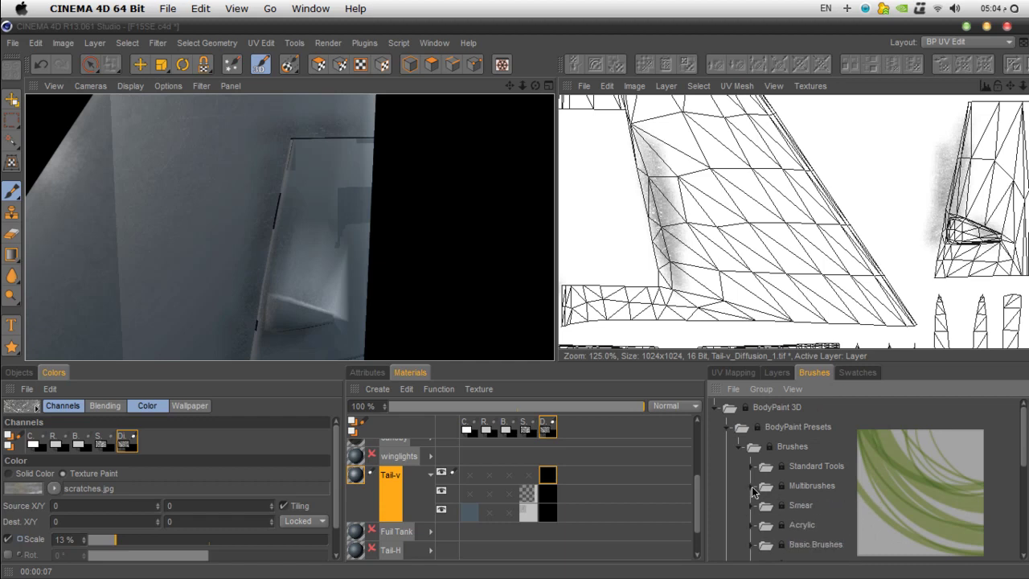
pyautogui.click(751, 510)
pyautogui.scroll(-3, 749, 512)
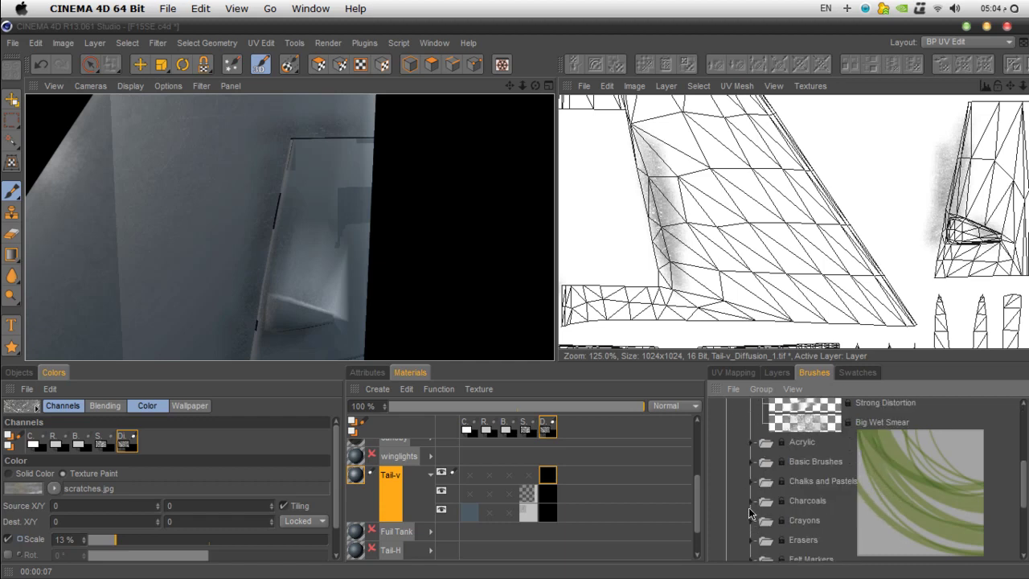
pyautogui.scroll(2, 749, 512)
pyautogui.click(751, 416)
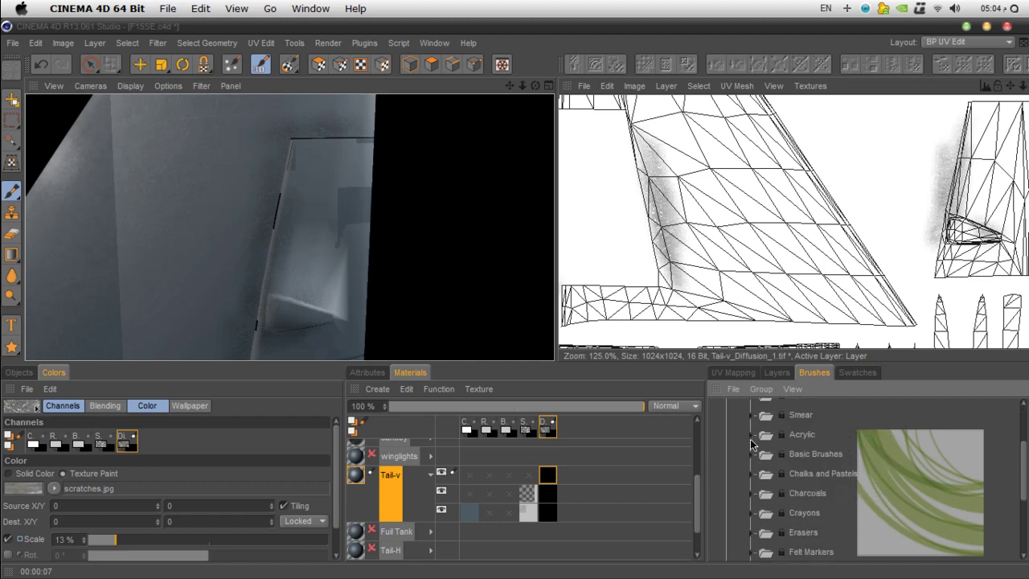
pyautogui.click(751, 435)
pyautogui.scroll(-4, 755, 451)
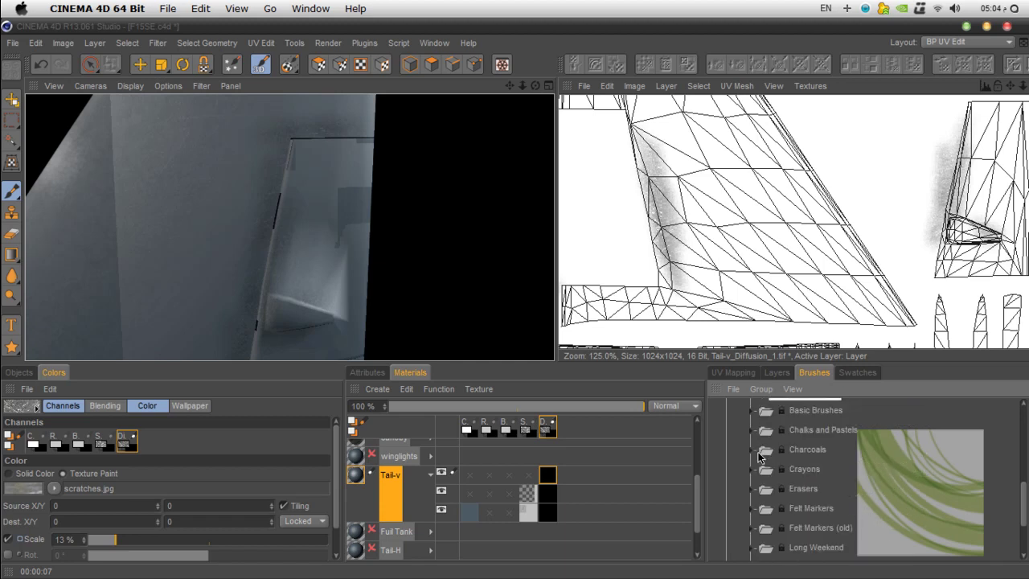
pyautogui.click(750, 470)
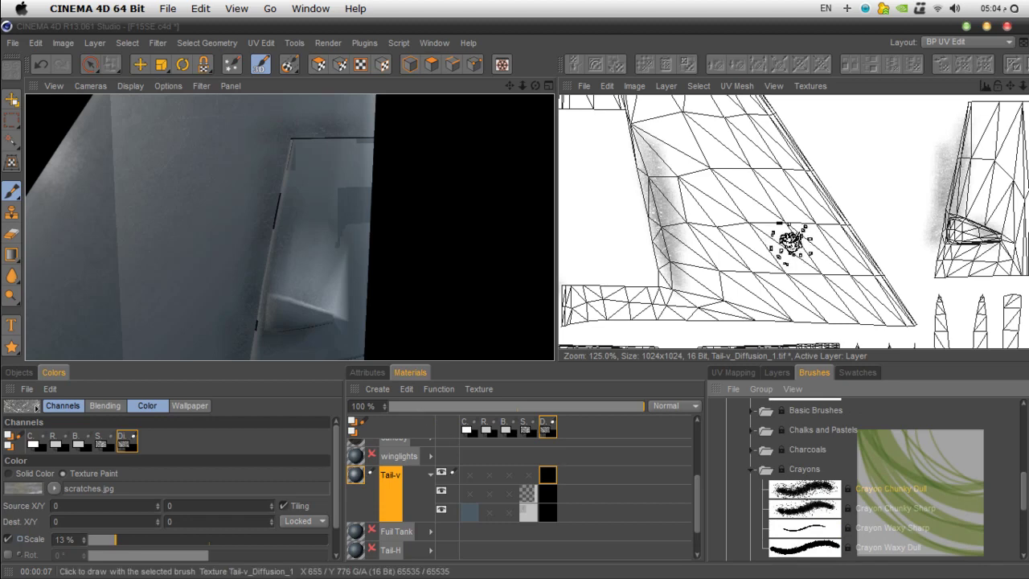
# Step: Set the brush pressure to 3% and paint faint scratch-textured wear over the large tail fin shells in the UV texture
pyautogui.scroll(-2, 806, 235)
pyautogui.scroll(1, 807, 235)
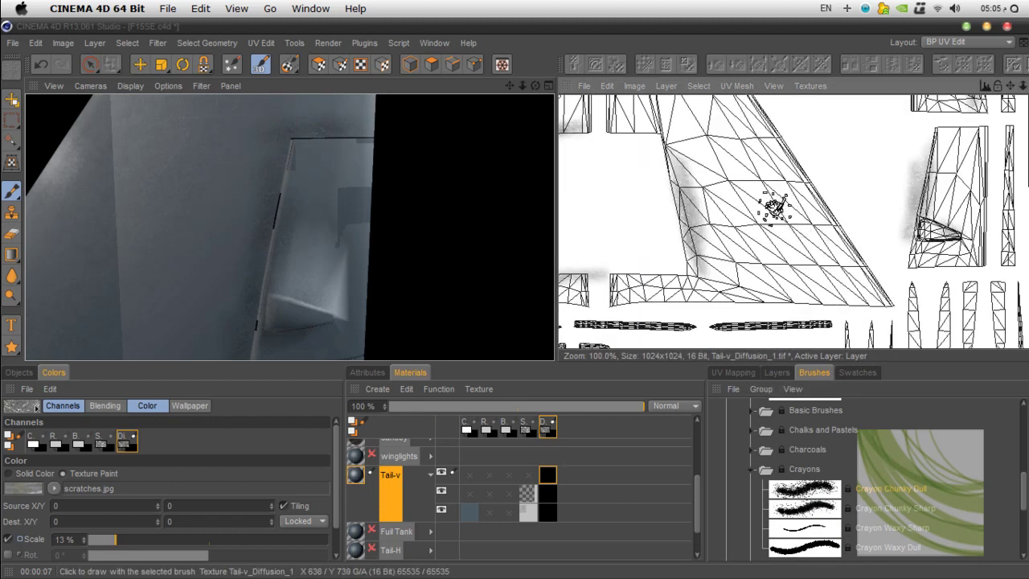
pyautogui.click(368, 373)
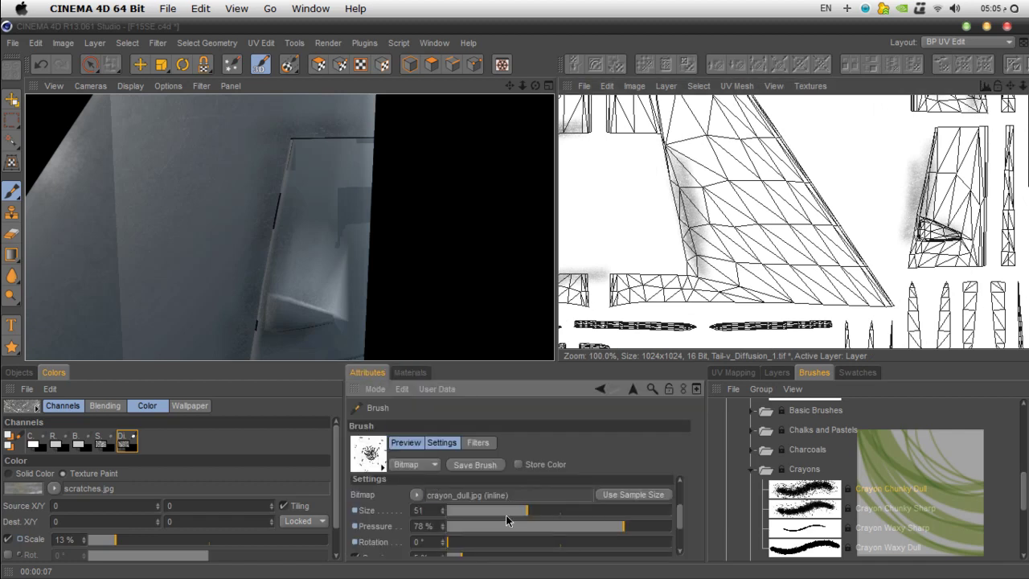
pyautogui.moveTo(521, 527)
pyautogui.mouseDown()
pyautogui.moveTo(531, 525)
pyautogui.moveTo(453, 532)
pyautogui.mouseUp()
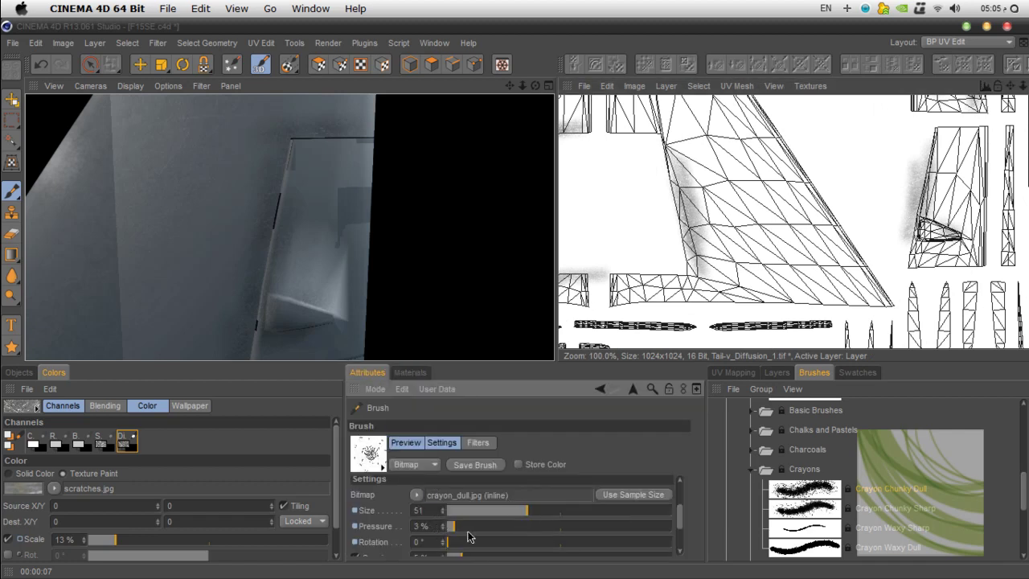
pyautogui.moveTo(784, 252)
pyautogui.mouseDown()
pyautogui.moveTo(793, 230)
pyautogui.moveTo(784, 236)
pyautogui.moveTo(730, 140)
pyautogui.moveTo(758, 142)
pyautogui.moveTo(820, 232)
pyautogui.mouseUp()
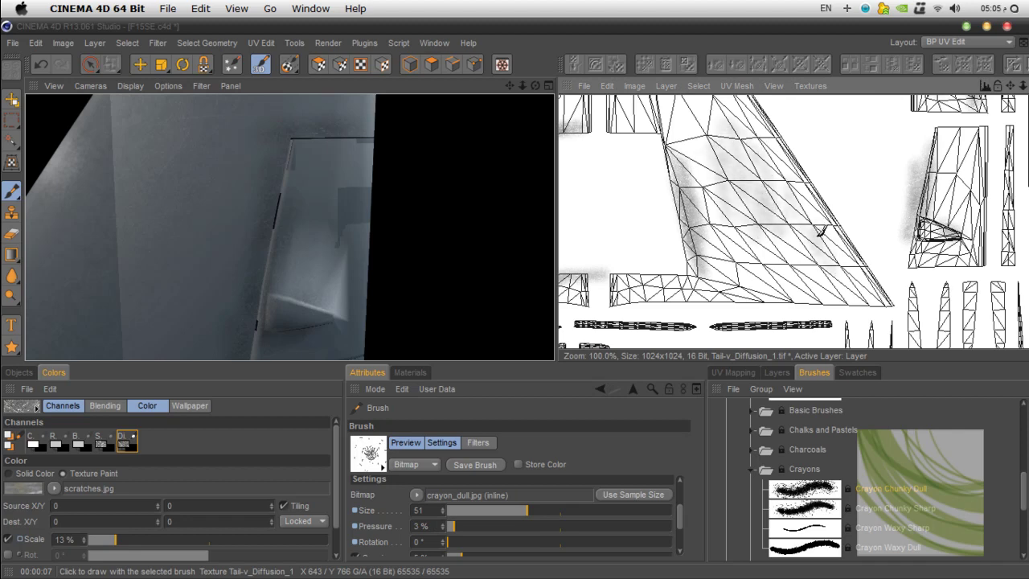
pyautogui.moveTo(1010, 85)
pyautogui.mouseDown()
pyautogui.moveTo(1026, 166)
pyautogui.moveTo(1027, 113)
pyautogui.moveTo(1028, 170)
pyautogui.mouseUp()
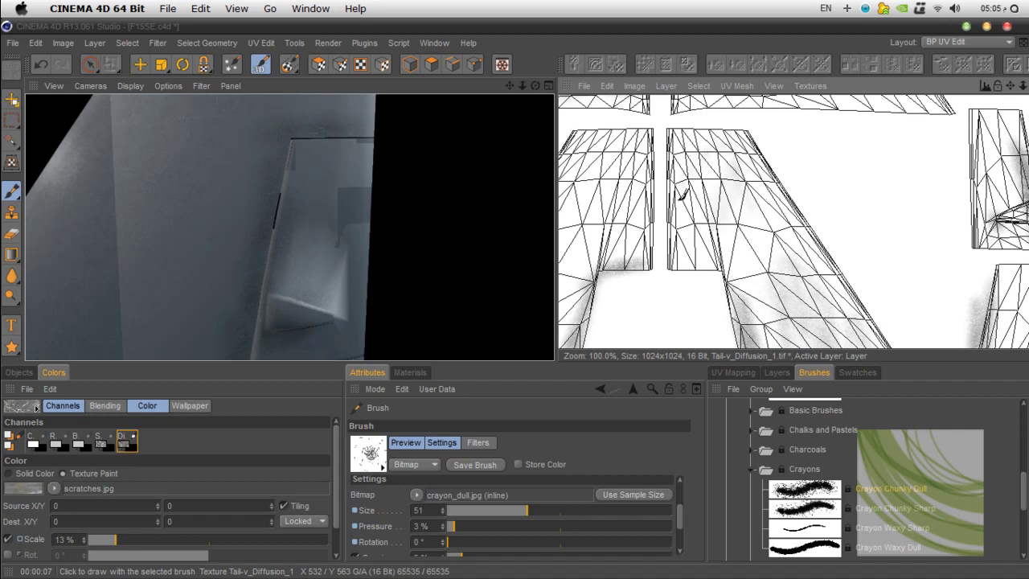
pyautogui.moveTo(1010, 85)
pyautogui.mouseDown()
pyautogui.moveTo(1028, 57)
pyautogui.moveTo(1028, 68)
pyautogui.mouseUp()
pyautogui.moveTo(623, 276)
pyautogui.mouseDown()
pyautogui.moveTo(642, 268)
pyautogui.moveTo(629, 239)
pyautogui.mouseUp()
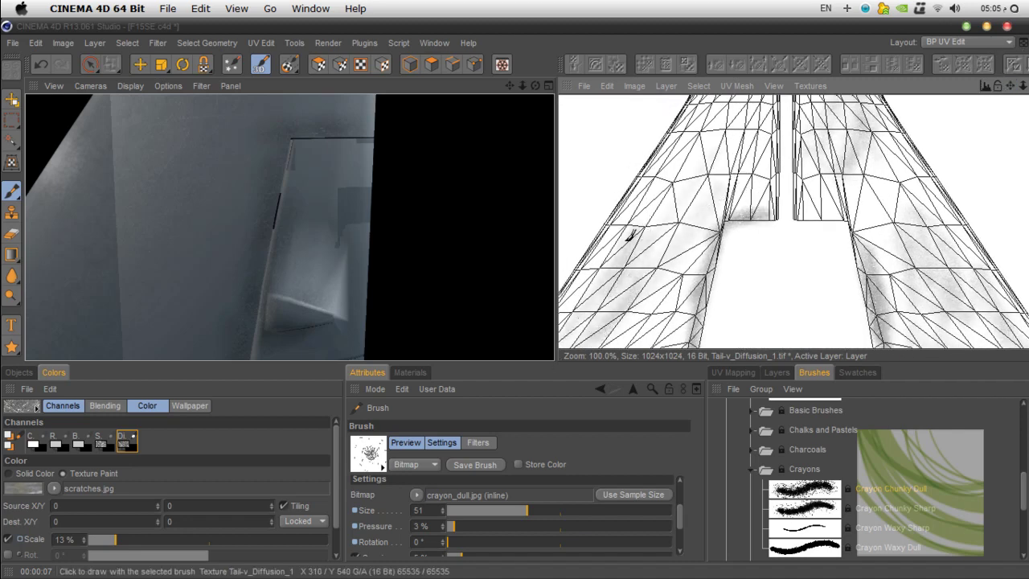
pyautogui.scroll(-5, 686, 284)
pyautogui.scroll(5, 691, 291)
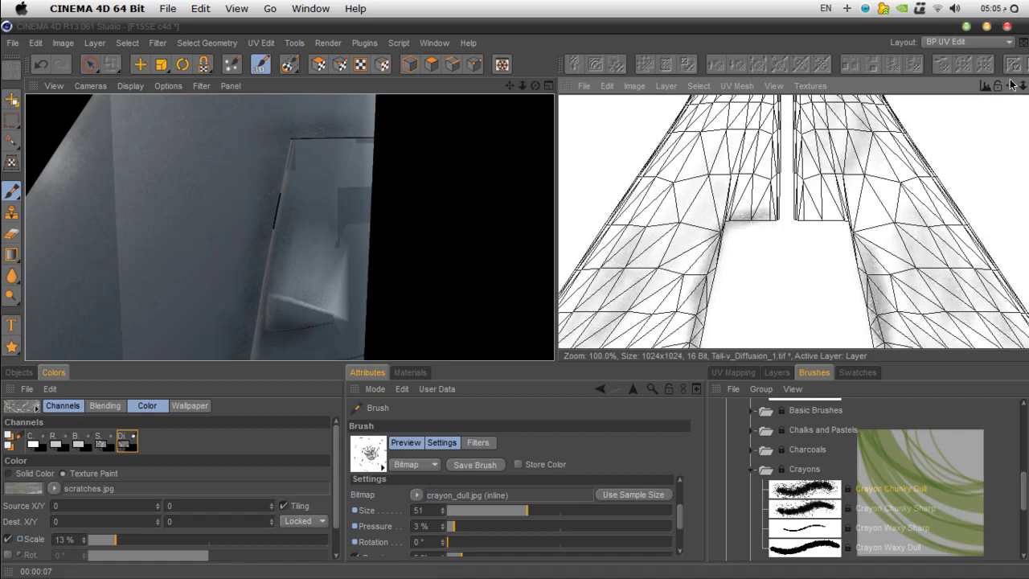
pyautogui.moveTo(1011, 85)
pyautogui.mouseDown()
pyautogui.moveTo(1004, 1)
pyautogui.moveTo(922, 69)
pyautogui.mouseUp()
pyautogui.moveTo(875, 241)
pyautogui.mouseDown()
pyautogui.moveTo(852, 210)
pyautogui.moveTo(846, 285)
pyautogui.moveTo(870, 293)
pyautogui.moveTo(842, 202)
pyautogui.mouseUp()
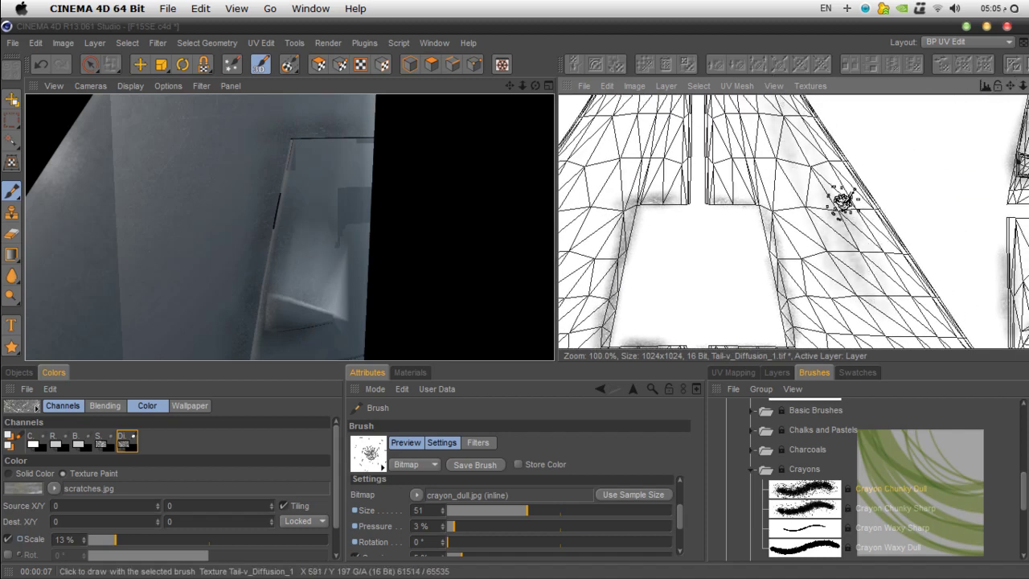
# Step: Paint wear on the fin shells and along a fin's lower edge at 5% brush pressure, and lighter wear at 3%
pyautogui.click(443, 523)
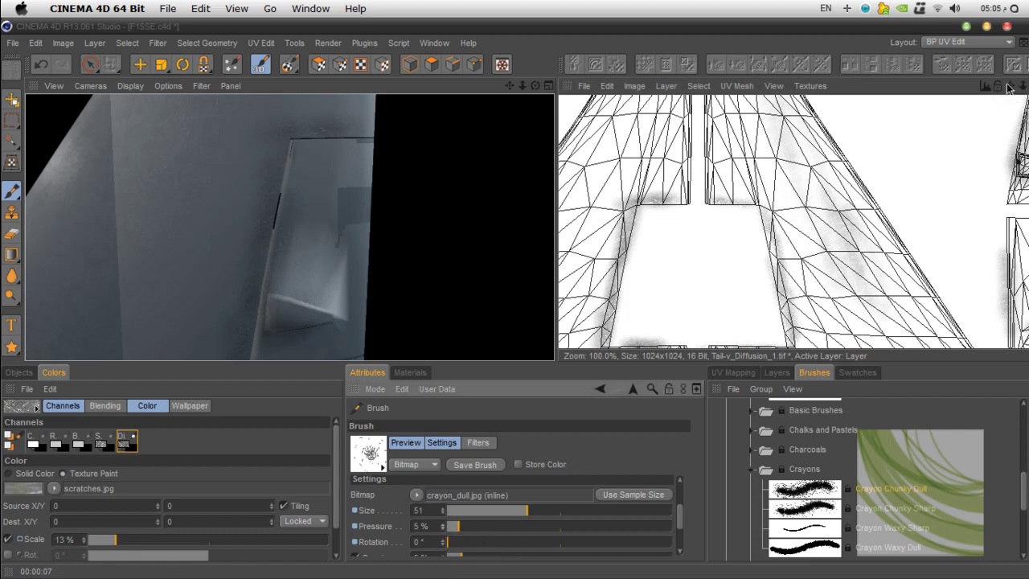
pyautogui.moveTo(1010, 86); pyautogui.dragTo(920, 0)
pyautogui.moveTo(861, 234)
pyautogui.mouseDown()
pyautogui.moveTo(816, 231)
pyautogui.moveTo(828, 219)
pyautogui.mouseUp()
pyautogui.moveTo(1010, 87)
pyautogui.mouseDown()
pyautogui.moveTo(1028, 231)
pyautogui.moveTo(1028, 0)
pyautogui.mouseUp()
pyautogui.moveTo(611, 265); pyautogui.dragTo(705, 261)
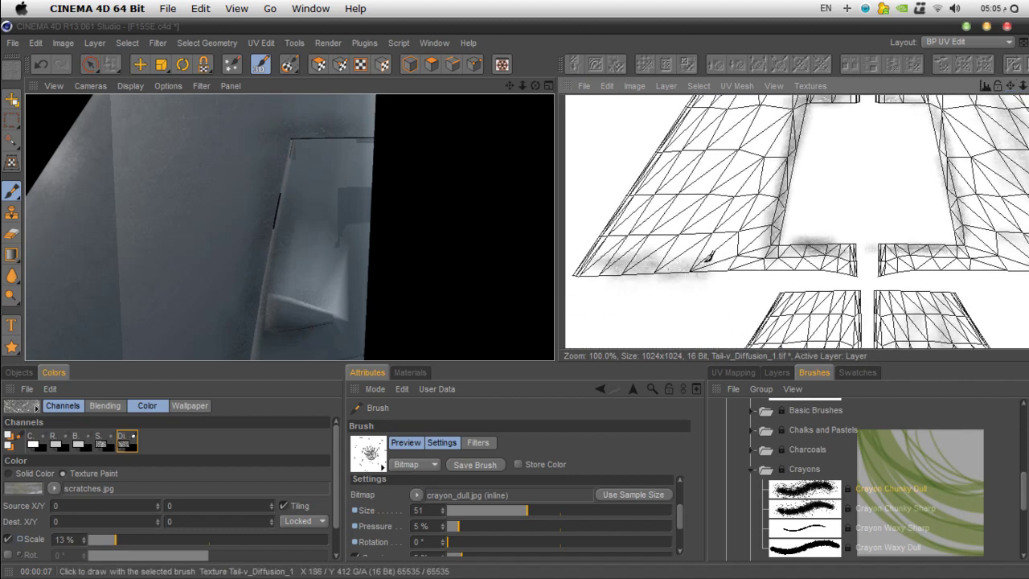
pyautogui.moveTo(1010, 87); pyautogui.dragTo(964, 184)
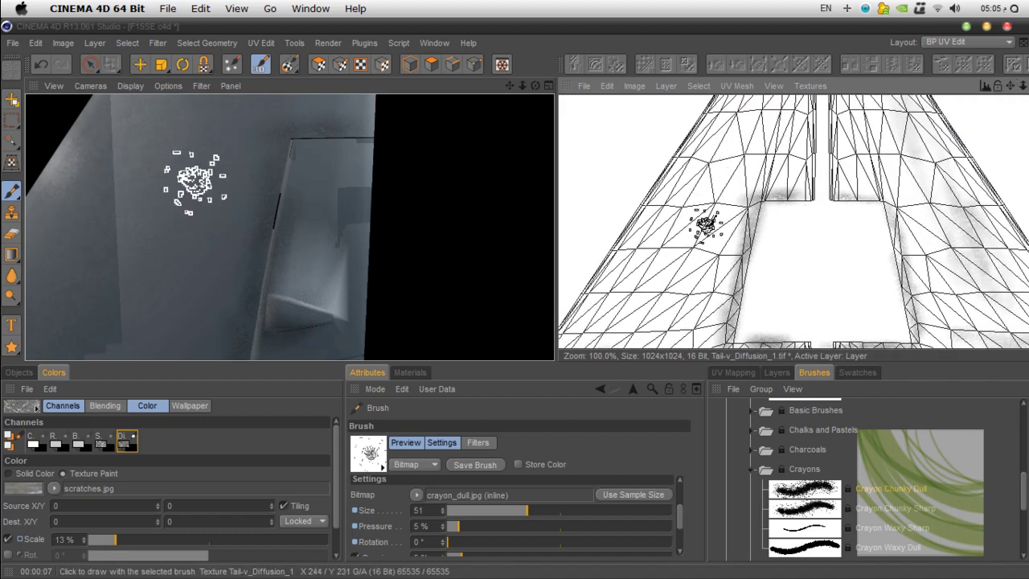
pyautogui.moveTo(464, 531); pyautogui.dragTo(457, 530)
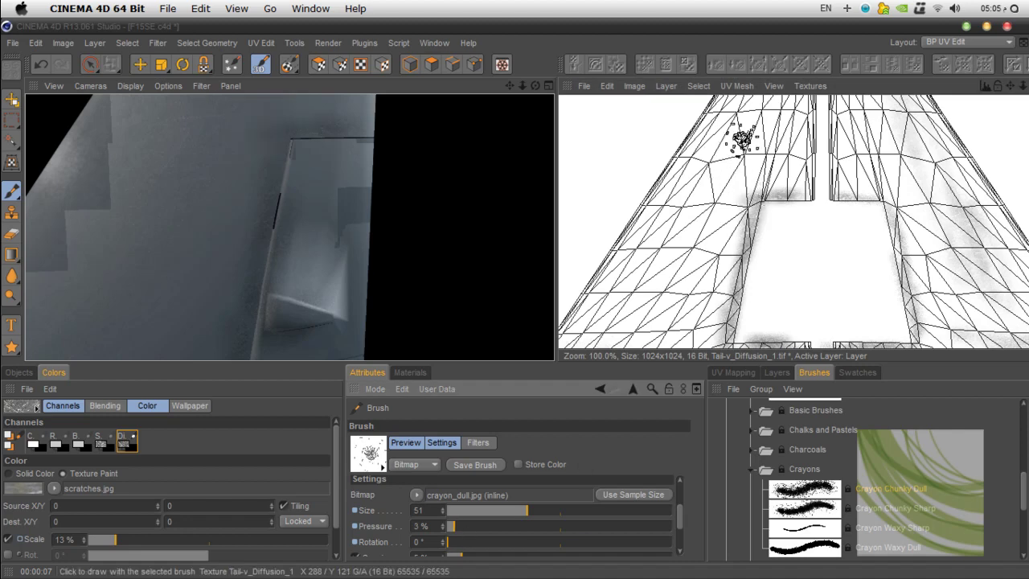
# Step: Render a rear view of both tail fins to the Picture Viewer, examine the painted wear and close the render
pyautogui.scroll(-6, 363, 233)
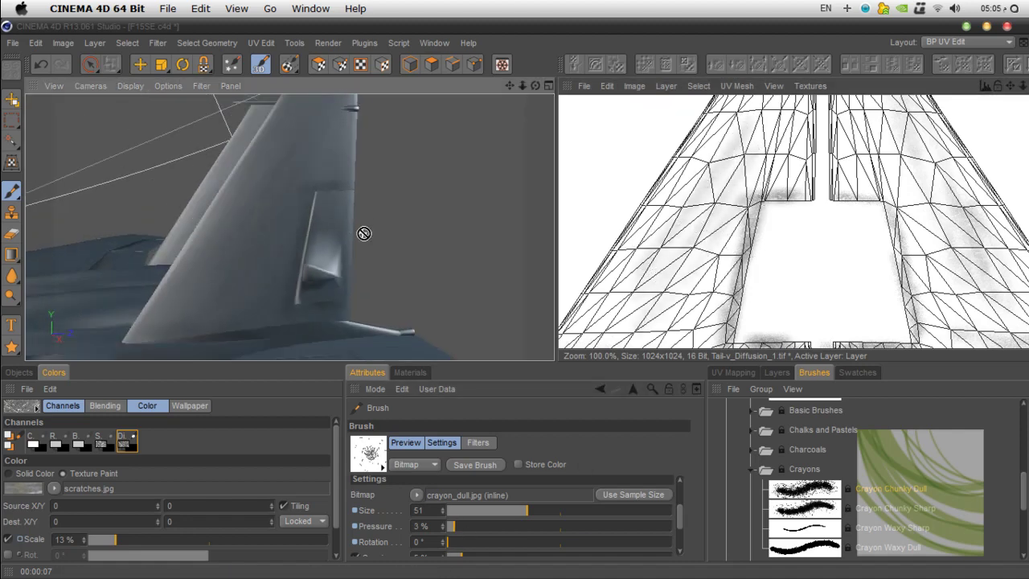
pyautogui.moveTo(510, 86)
pyautogui.mouseDown()
pyautogui.moveTo(595, 14)
pyautogui.moveTo(567, 120)
pyautogui.moveTo(574, 128)
pyautogui.moveTo(510, 87)
pyautogui.mouseUp()
pyautogui.hotkey('shift', 'r')
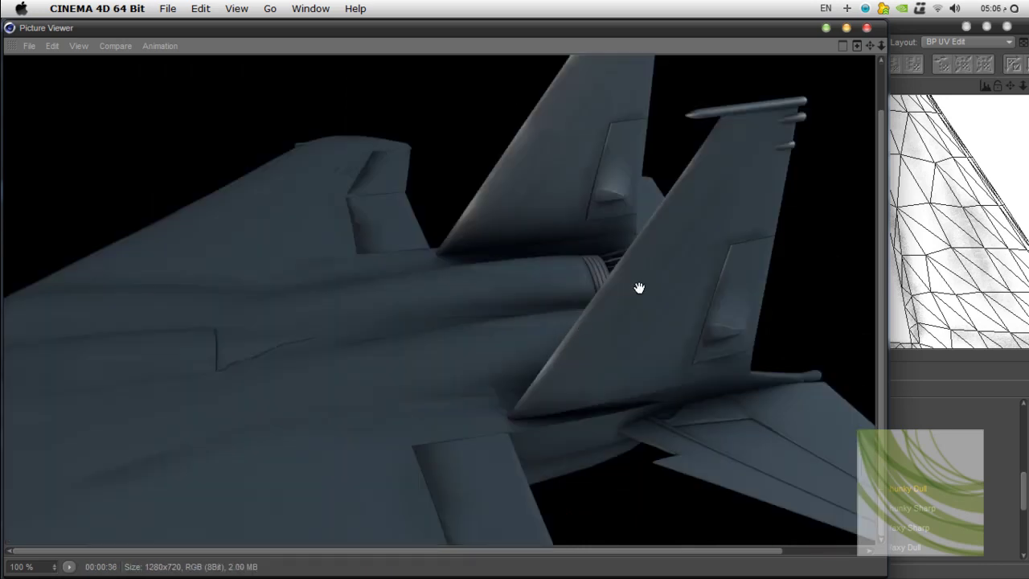
pyautogui.moveTo(638, 287); pyautogui.dragTo(545, 359)
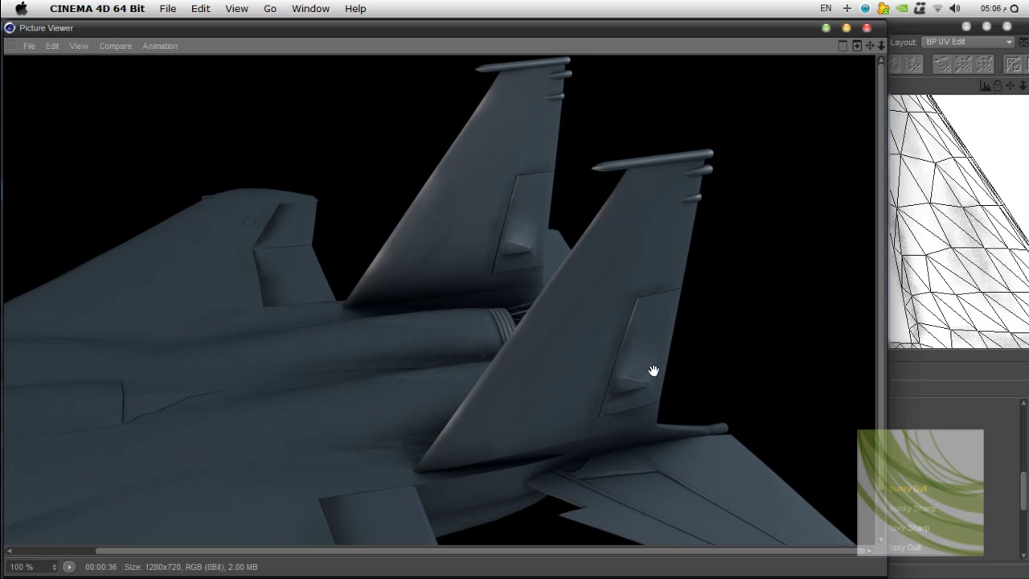
pyautogui.moveTo(559, 327); pyautogui.dragTo(706, 241)
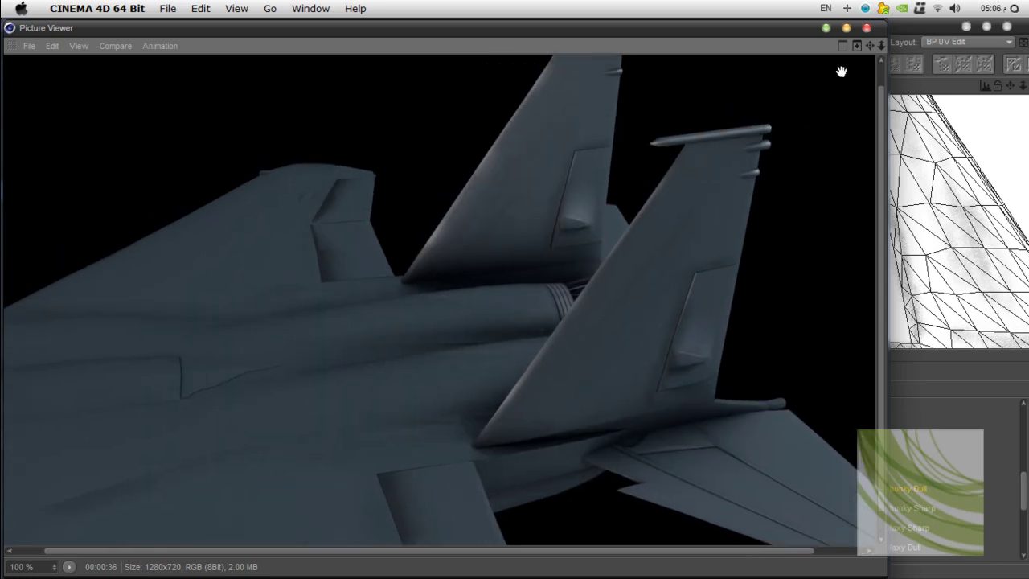
pyautogui.click(867, 28)
# Step: Render the whole aircraft from the front to the Picture Viewer, examine it and close the render
pyautogui.moveTo(536, 85); pyautogui.dragTo(463, 225)
pyautogui.keyDown('alt'); pyautogui.moveTo(463, 225); pyautogui.dragTo(503, 167, button='right'); pyautogui.keyUp('alt')
pyautogui.keyDown('alt'); pyautogui.moveTo(503, 168); pyautogui.dragTo(418, 214); pyautogui.keyUp('alt')
pyautogui.keyDown('alt'); pyautogui.moveTo(418, 214); pyautogui.dragTo(290, 227, button='middle'); pyautogui.keyUp('alt')
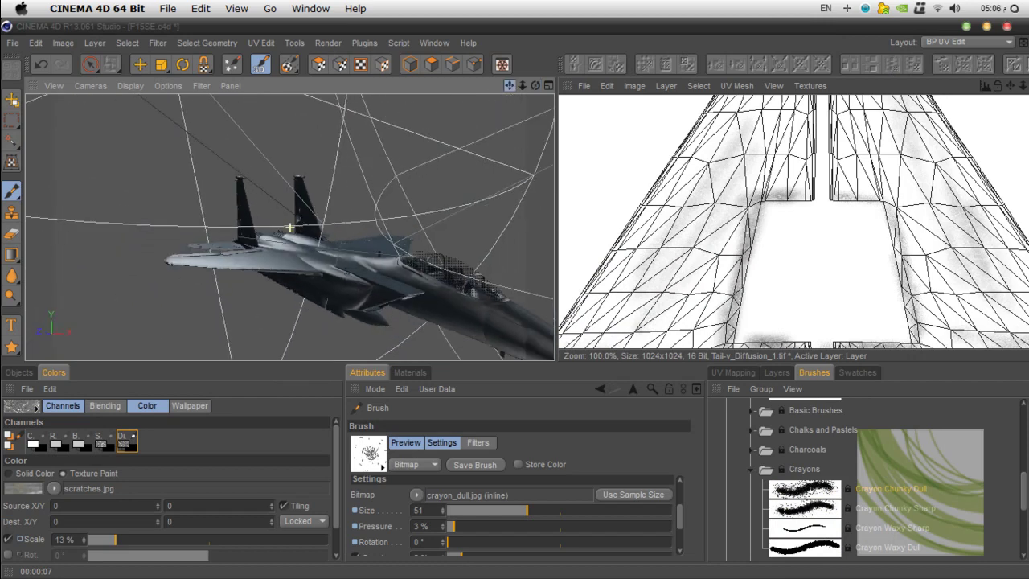
pyautogui.moveTo(290, 228); pyautogui.dragTo(209, 207)
pyautogui.moveTo(535, 86)
pyautogui.mouseDown()
pyautogui.moveTo(490, 121)
pyautogui.moveTo(536, 86)
pyautogui.mouseUp()
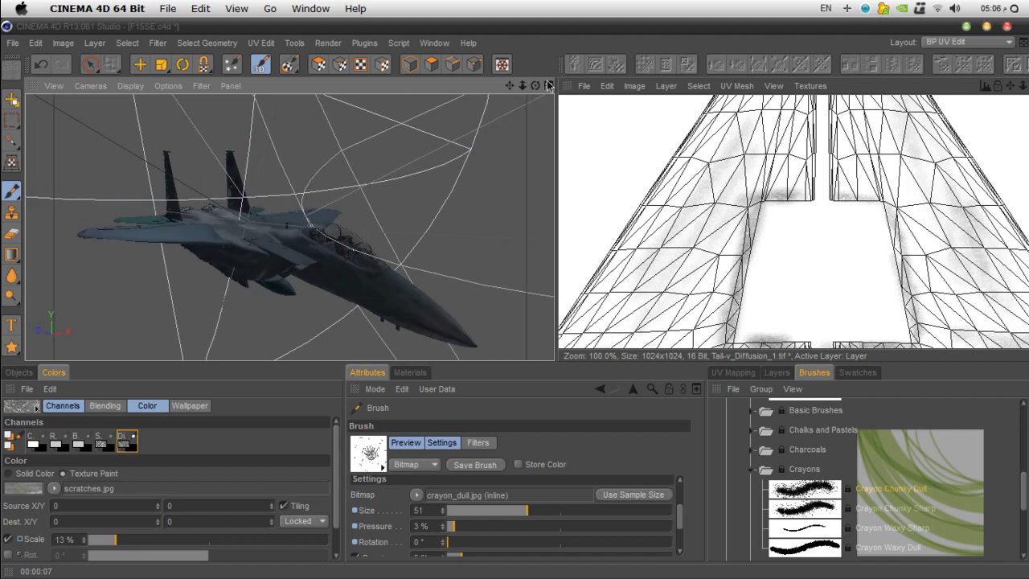
pyautogui.hotkey('shift', 'r')
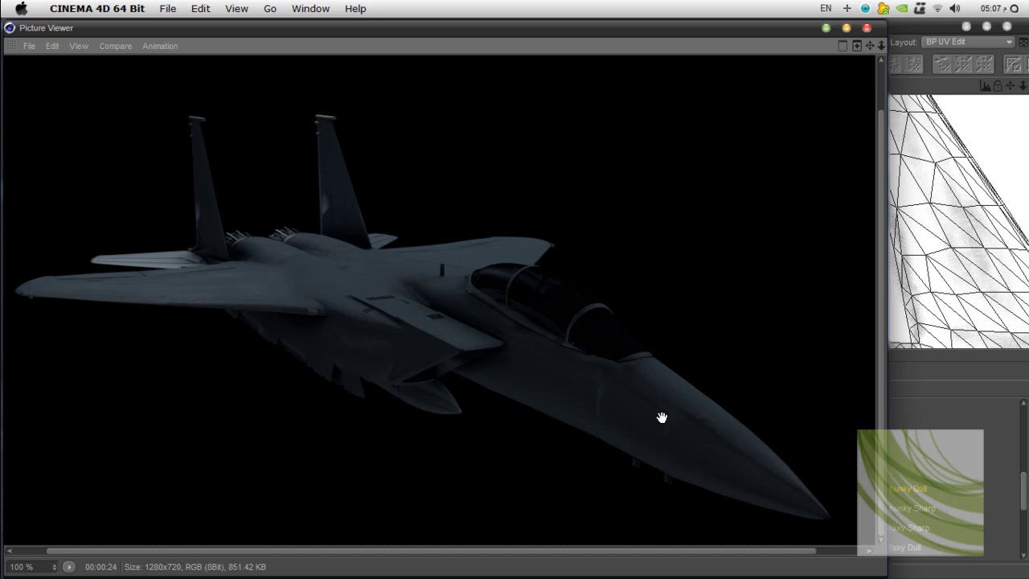
pyautogui.click(867, 28)
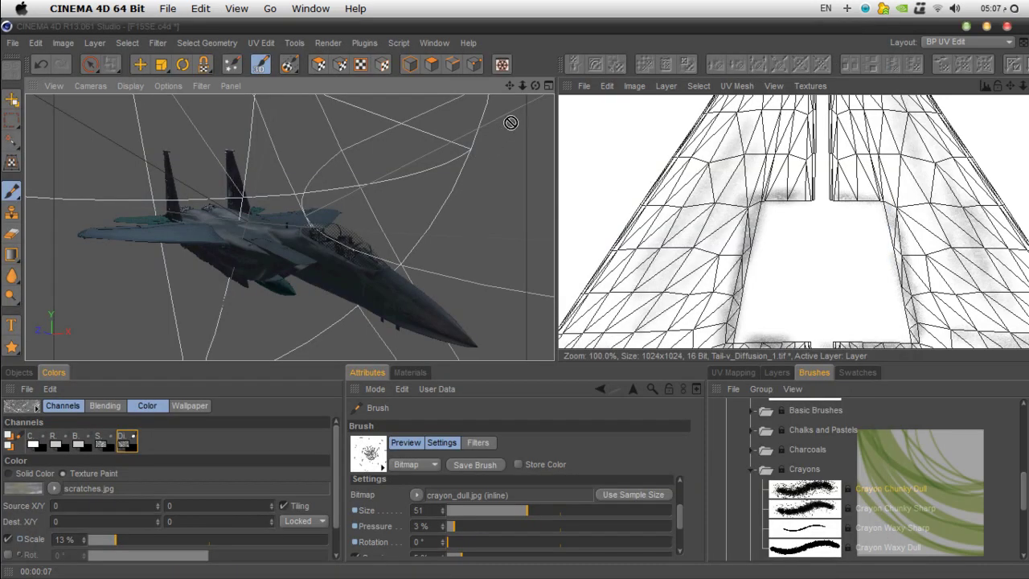
# Step: Examine the painted wear on the inner and outer sides of the tail fins close up in the 3D view
pyautogui.moveTo(535, 85); pyautogui.dragTo(145, 207)
pyautogui.scroll(10, 181, 204)
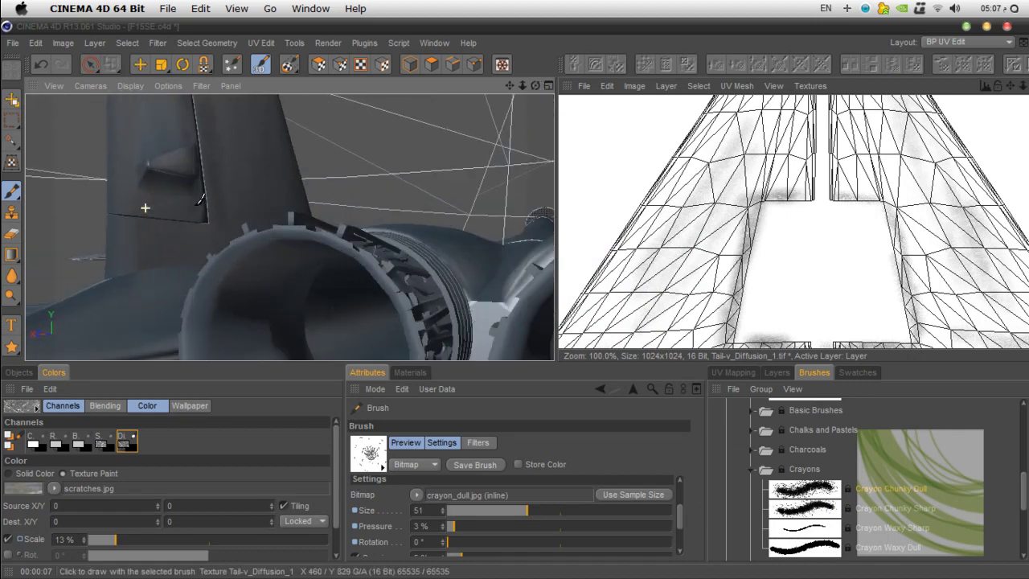
pyautogui.moveTo(512, 86); pyautogui.dragTo(560, 199)
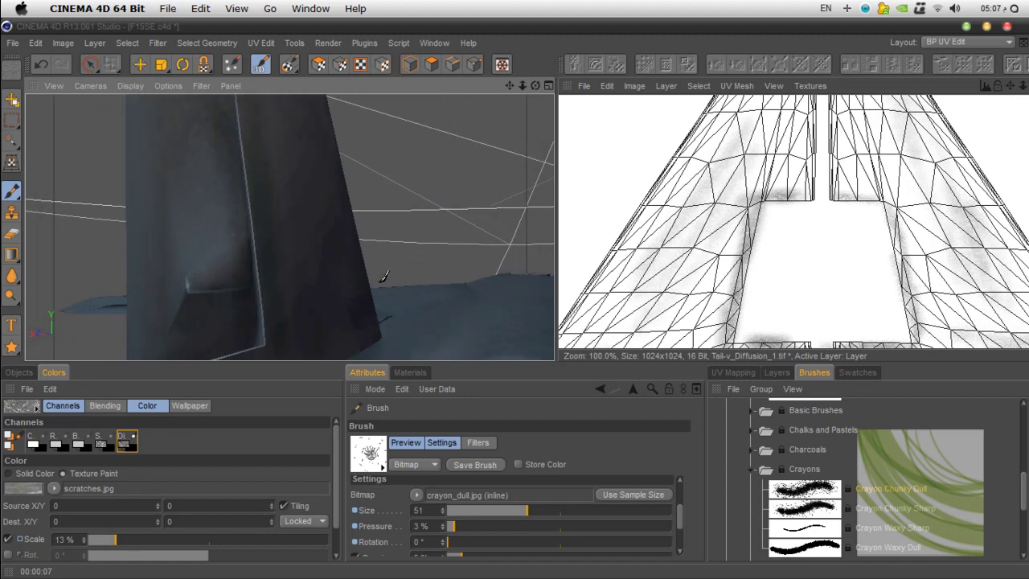
pyautogui.keyDown('alt'); pyautogui.moveTo(329, 278); pyautogui.dragTo(338, 285); pyautogui.keyUp('alt')
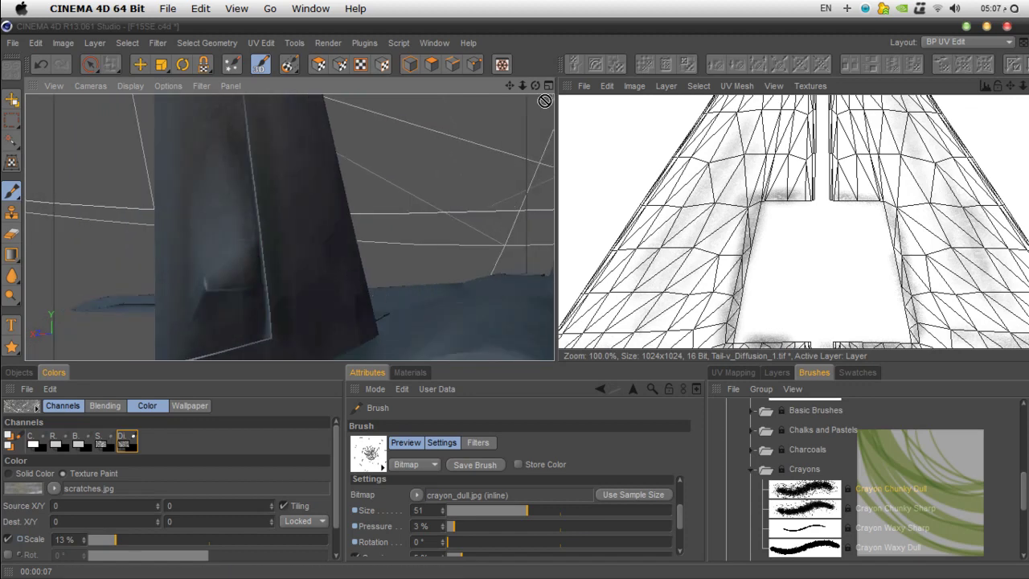
pyautogui.moveTo(536, 85); pyautogui.dragTo(470, 184)
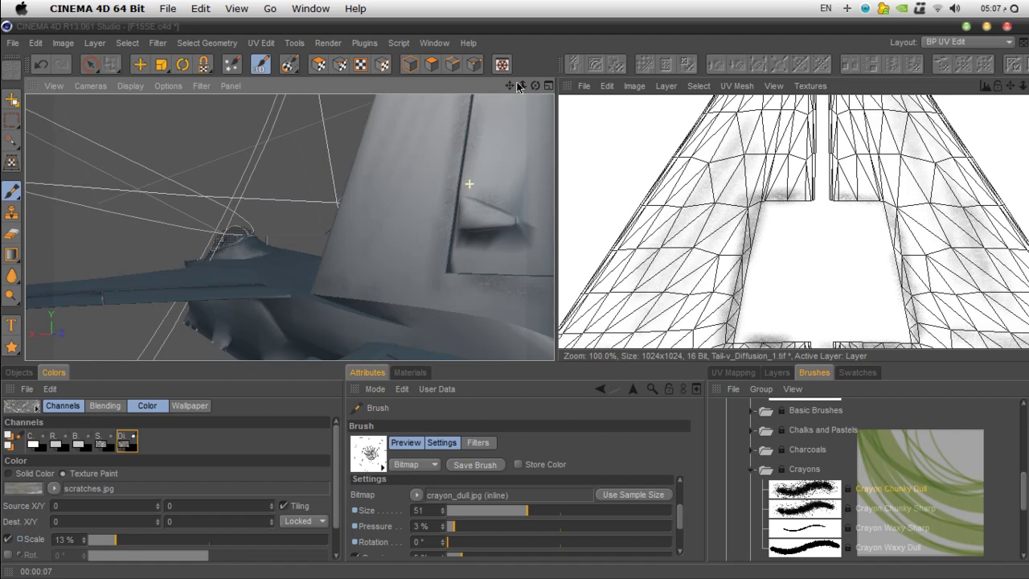
pyautogui.moveTo(510, 85); pyautogui.dragTo(496, 139)
pyautogui.scroll(-3, 448, 224)
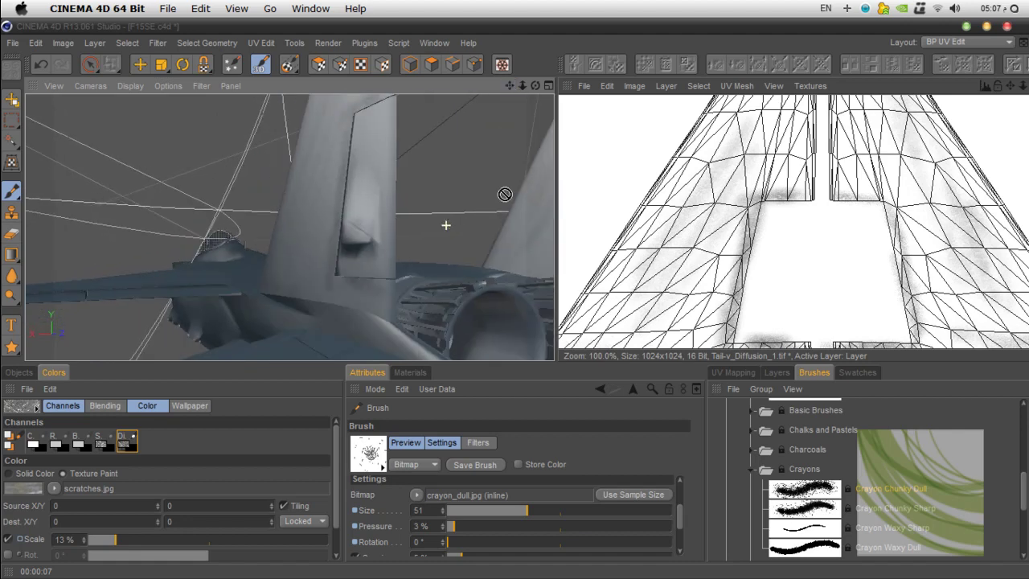
# Step: Add a new Reflection channel texture to the Tail-v material
pyautogui.moveTo(536, 86); pyautogui.dragTo(611, 92)
pyautogui.moveTo(448, 159); pyautogui.dragTo(418, 165)
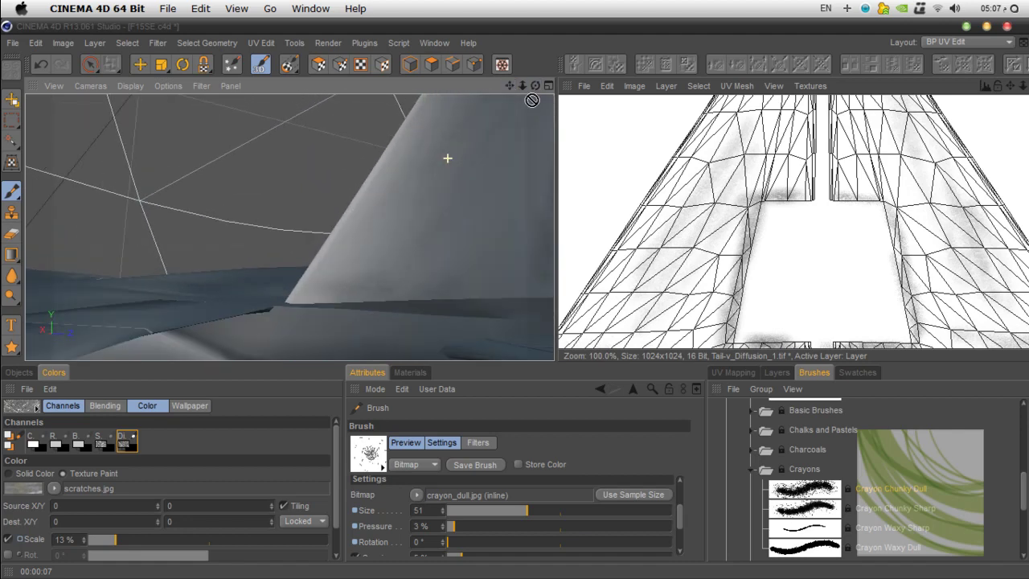
pyautogui.click(419, 374)
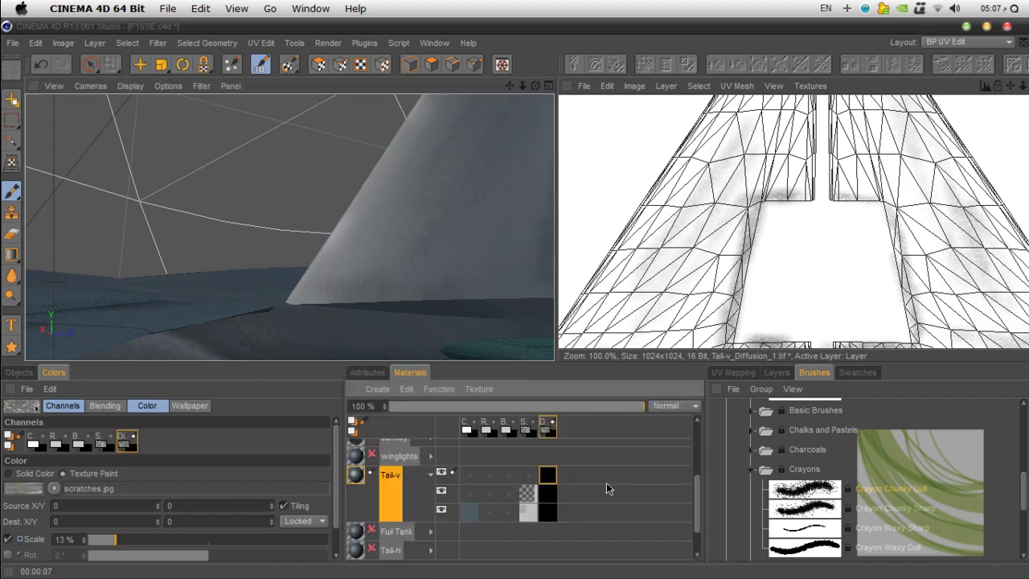
pyautogui.rightClick(358, 479)
pyautogui.moveTo(501, 244)
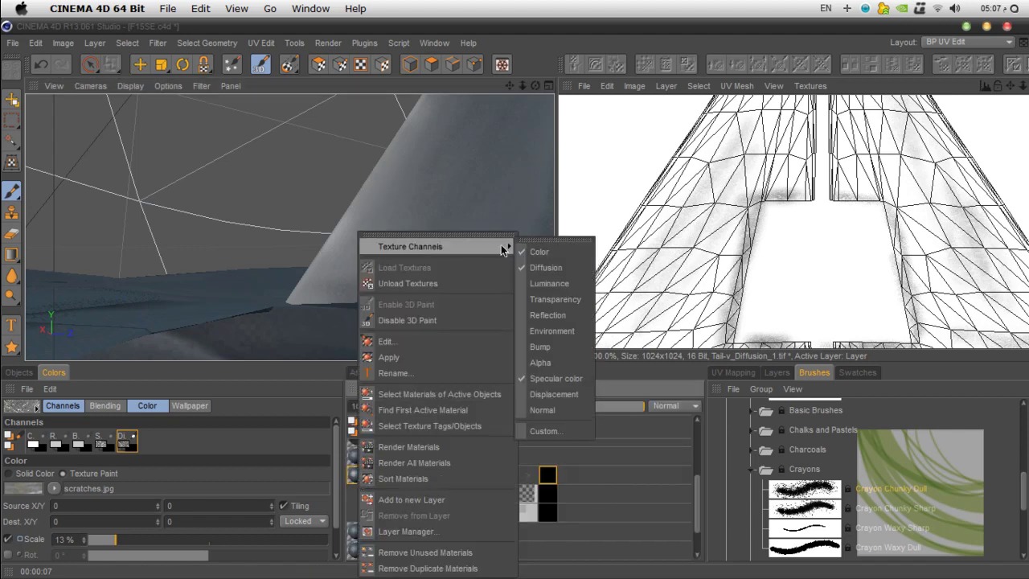
pyautogui.click(554, 315)
pyautogui.click(526, 455)
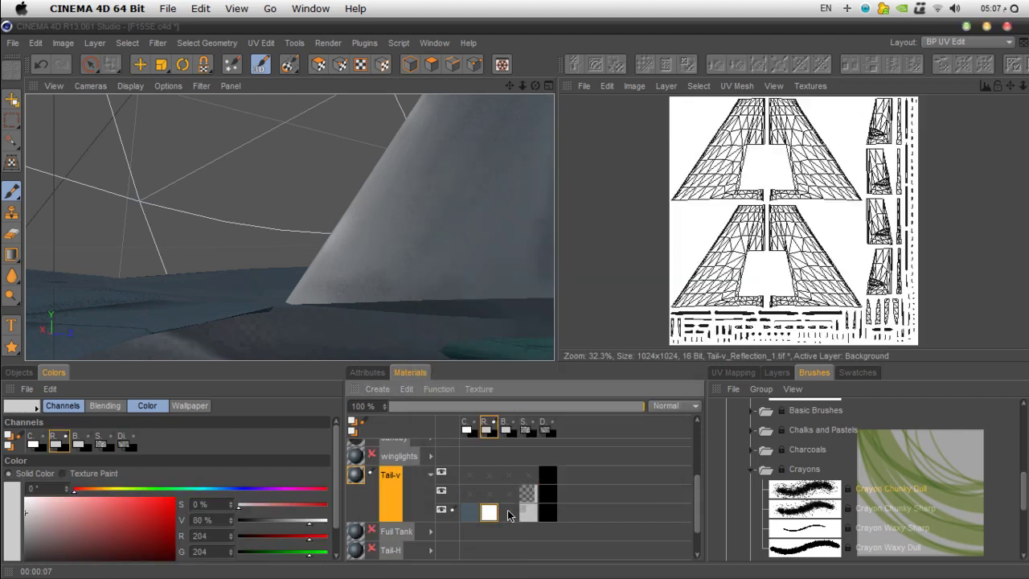
# Step: Set the Tail-v reflection's mix strength to 9% and reduce its brightness to slightly below 10%
pyautogui.doubleClick(358, 476)
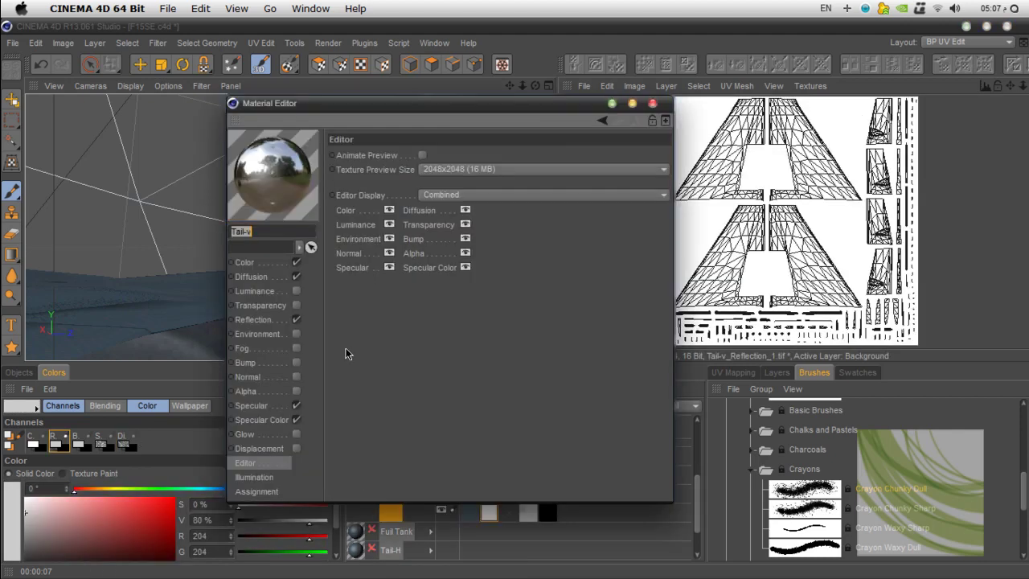
pyautogui.click(271, 320)
pyautogui.moveTo(521, 204); pyautogui.dragTo(462, 205)
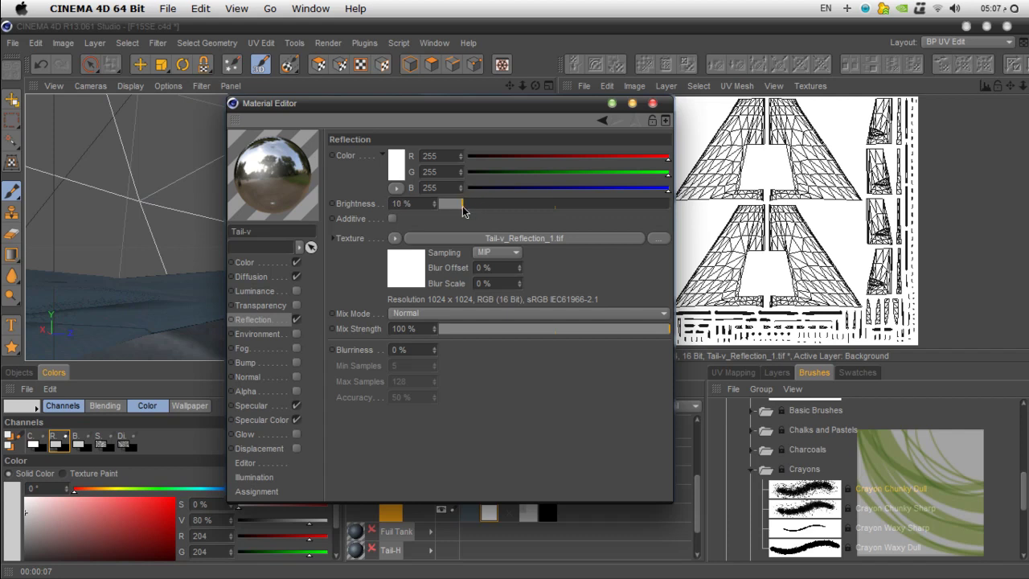
pyautogui.moveTo(499, 326); pyautogui.dragTo(492, 330)
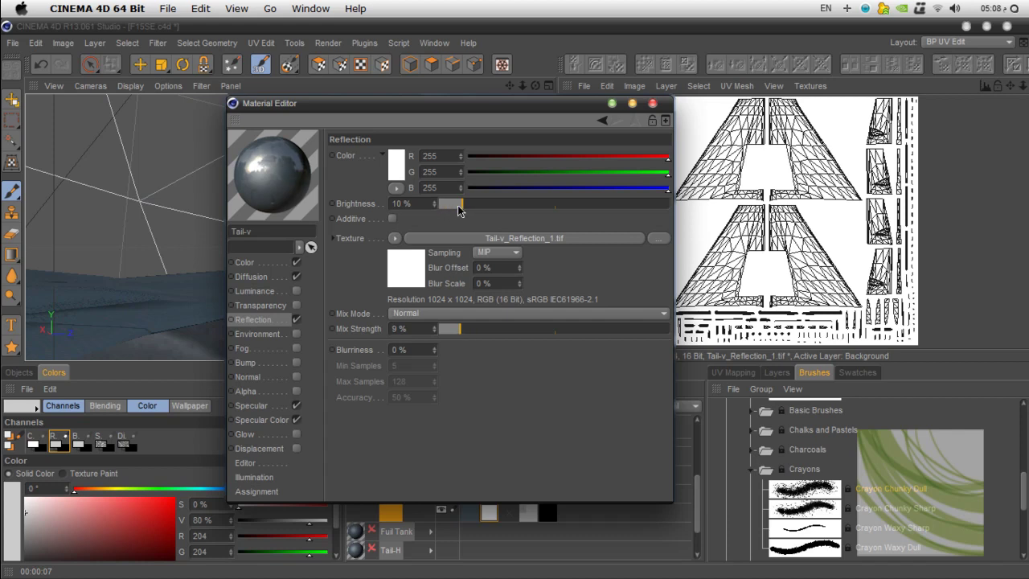
pyautogui.moveTo(458, 205); pyautogui.dragTo(452, 206)
pyautogui.click(652, 103)
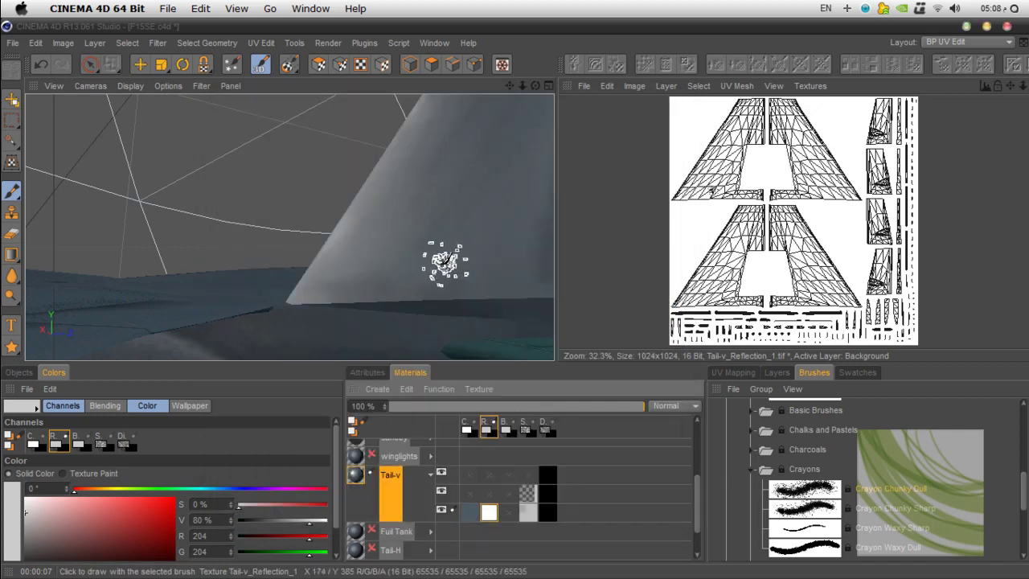
# Step: Add a white 1024 x 1024 pixel, 16-bit grayscale Bump texture to the Tail-v material
pyautogui.scroll(-5, 438, 258)
pyautogui.moveTo(536, 85); pyautogui.dragTo(536, 86)
pyautogui.scroll(5, 474, 234)
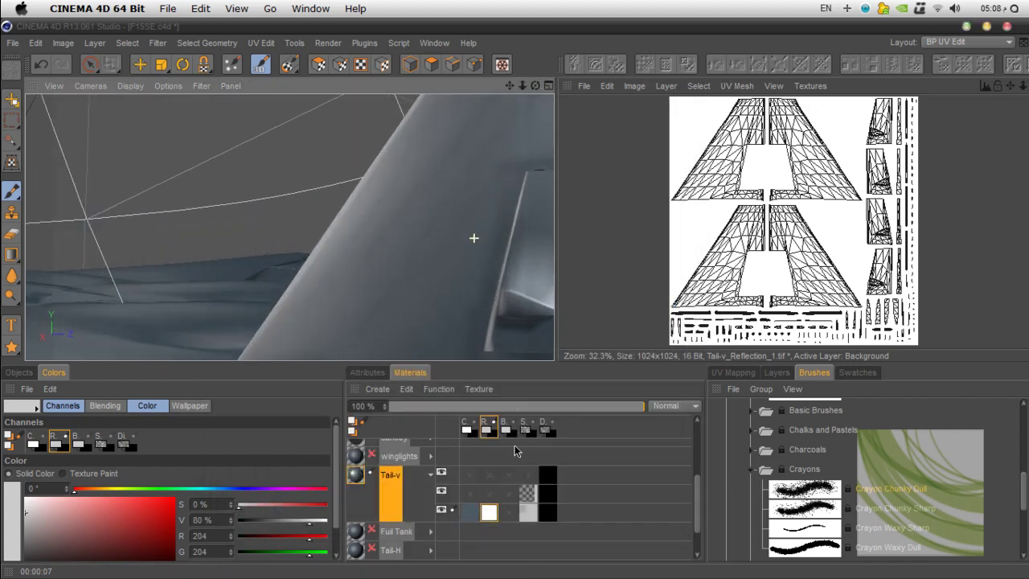
pyautogui.click(513, 427)
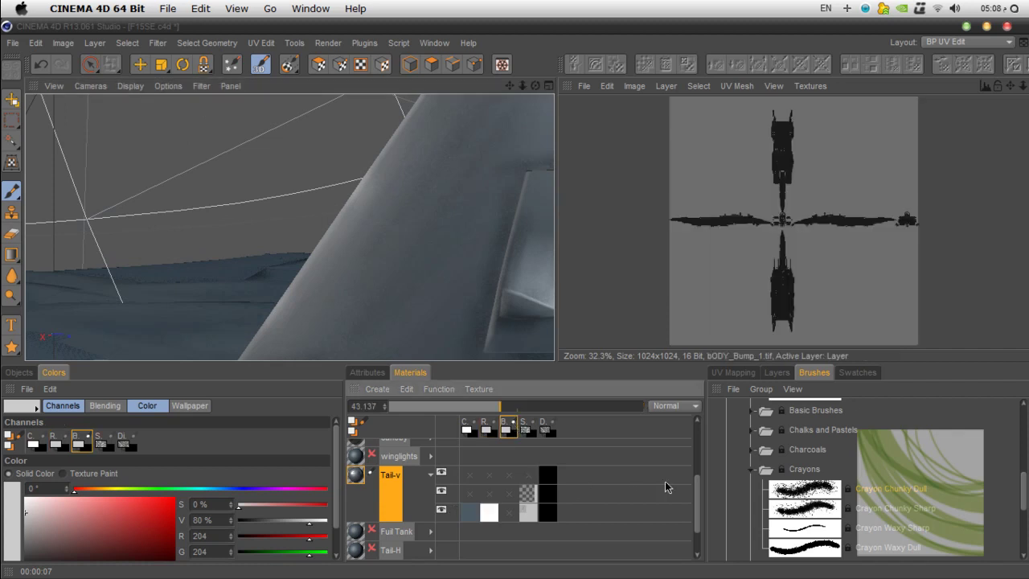
pyautogui.click(529, 426)
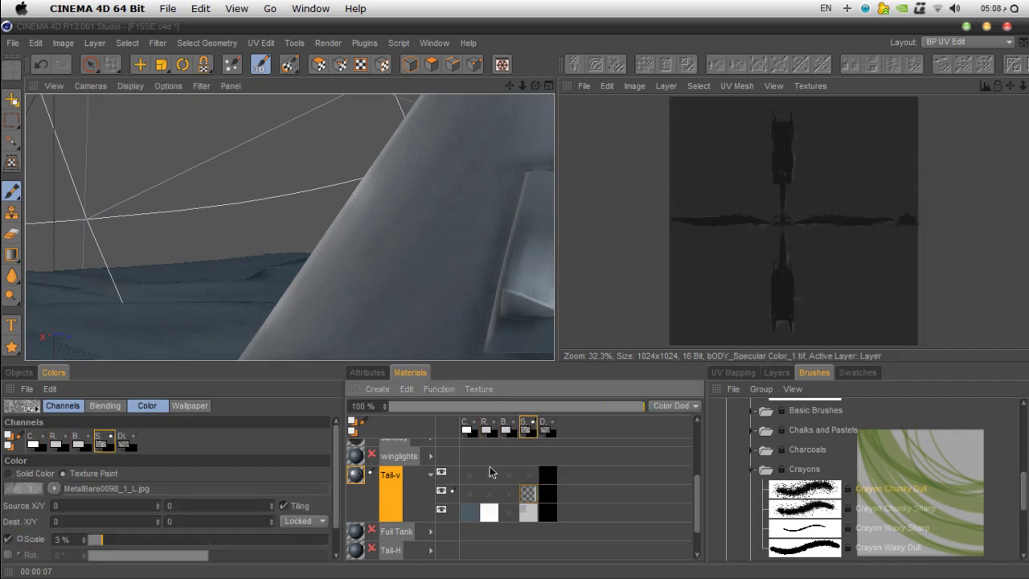
pyautogui.click(506, 426)
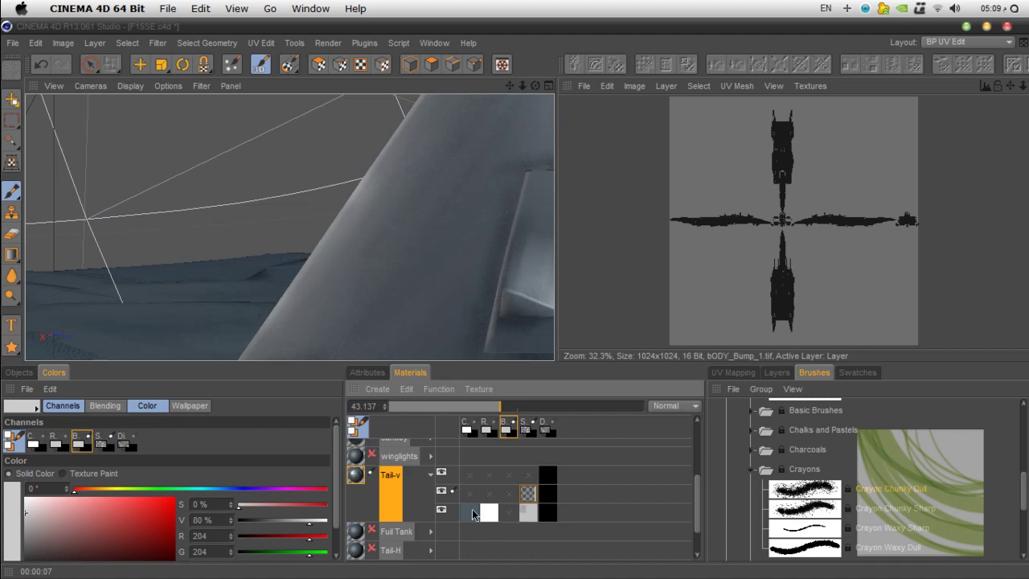
pyautogui.rightClick(359, 481)
pyautogui.moveTo(451, 247)
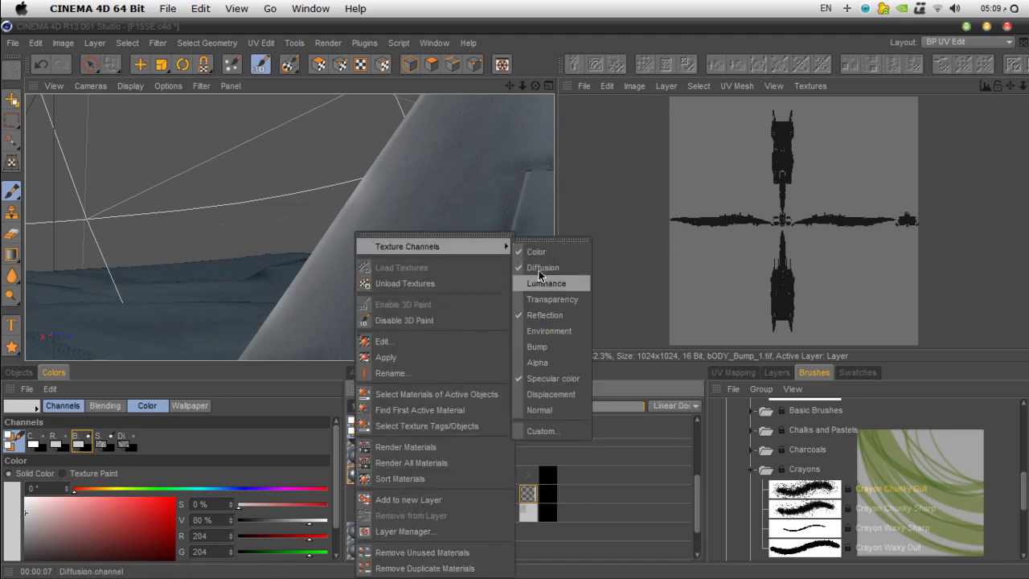
pyautogui.click(541, 347)
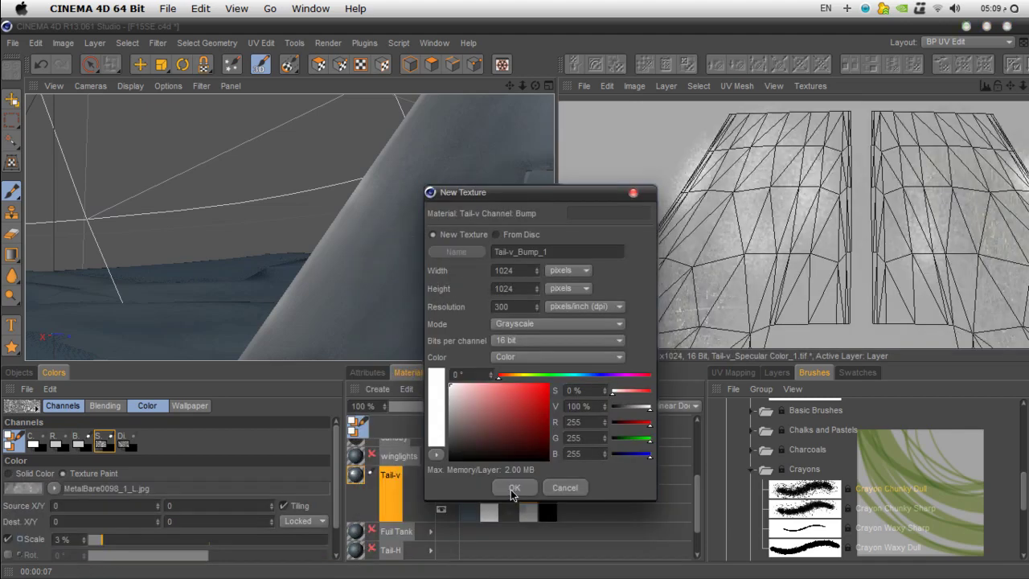
pyautogui.click(517, 490)
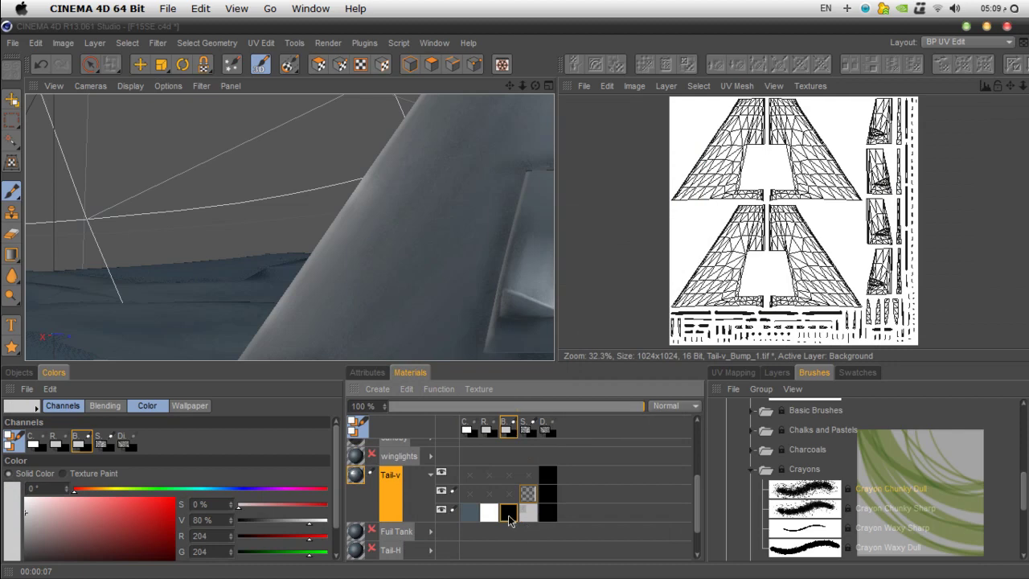
# Step: Add a new layer to both the Bump and the Specular Color textures of Tail-v
pyautogui.rightClick(509, 520)
pyautogui.click(571, 331)
pyautogui.rightClick(527, 490)
pyautogui.click(572, 330)
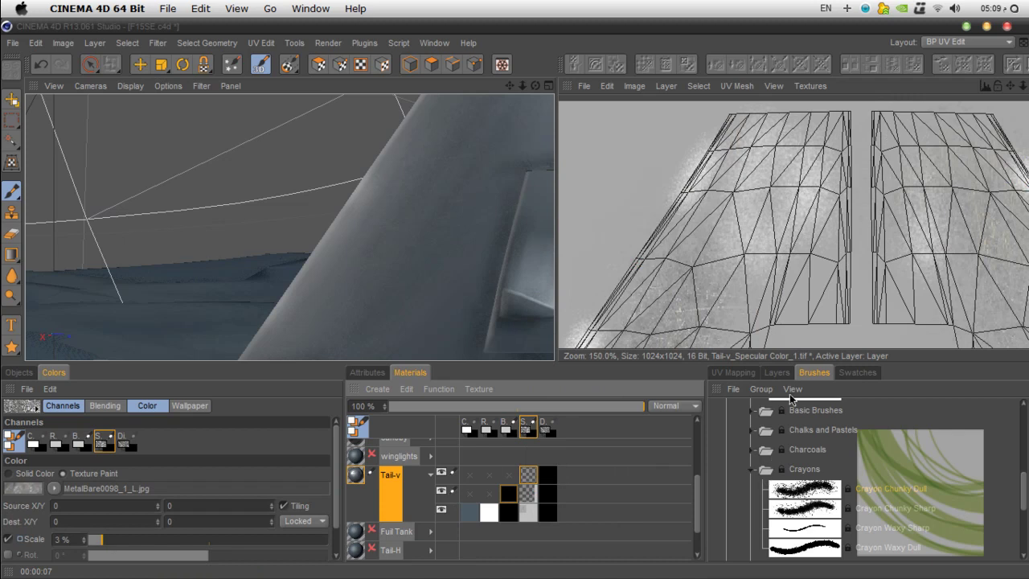
# Step: Rename the new Specular Color layer as BumpSpec
pyautogui.doubleClick(792, 451)
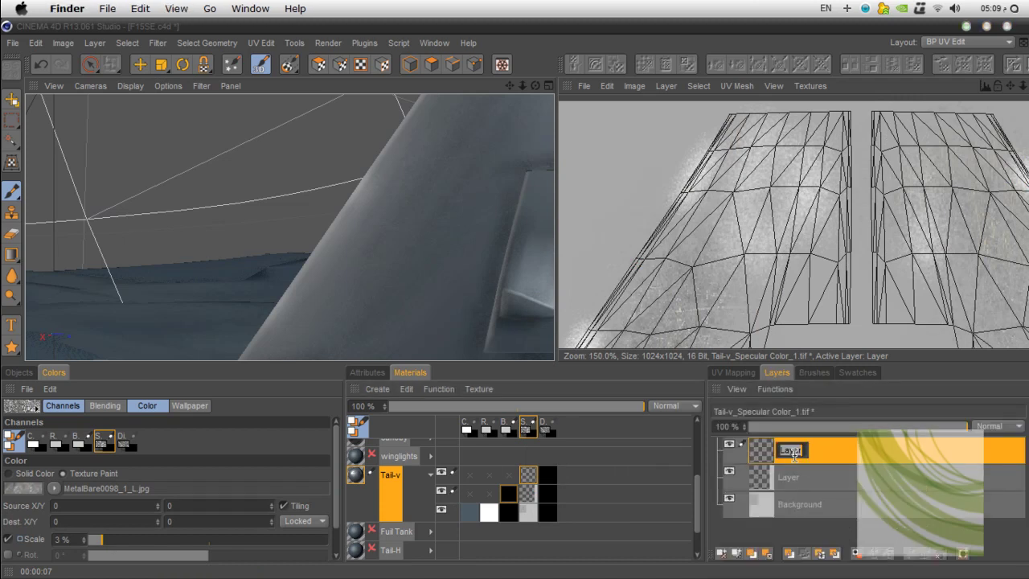
pyautogui.write('B')
pyautogui.write('ump')
pyautogui.write('Spec')
pyautogui.press('Return')
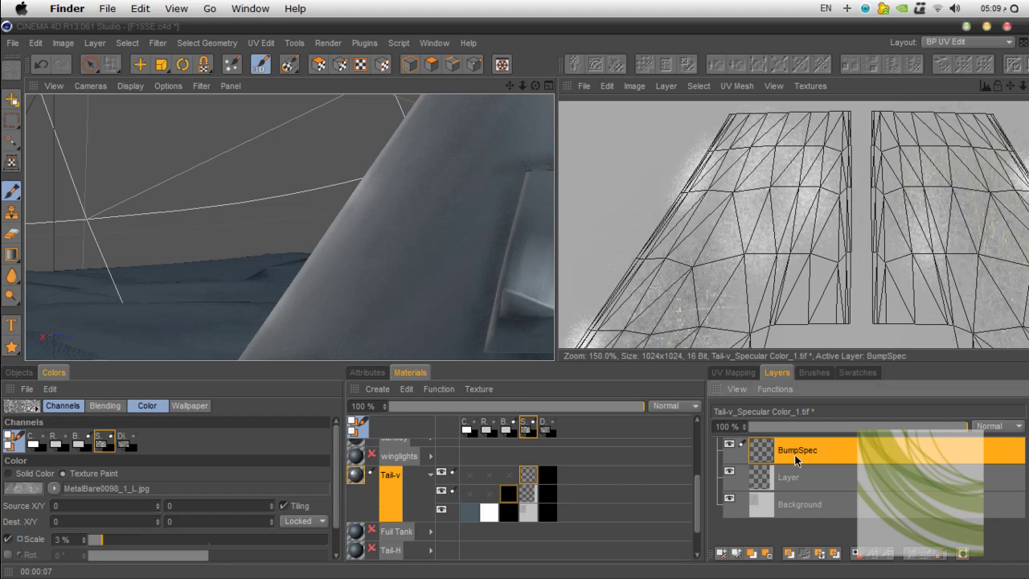
# Step: Rename the new layer of the Tail-v Bump texture as spec
pyautogui.click(509, 498)
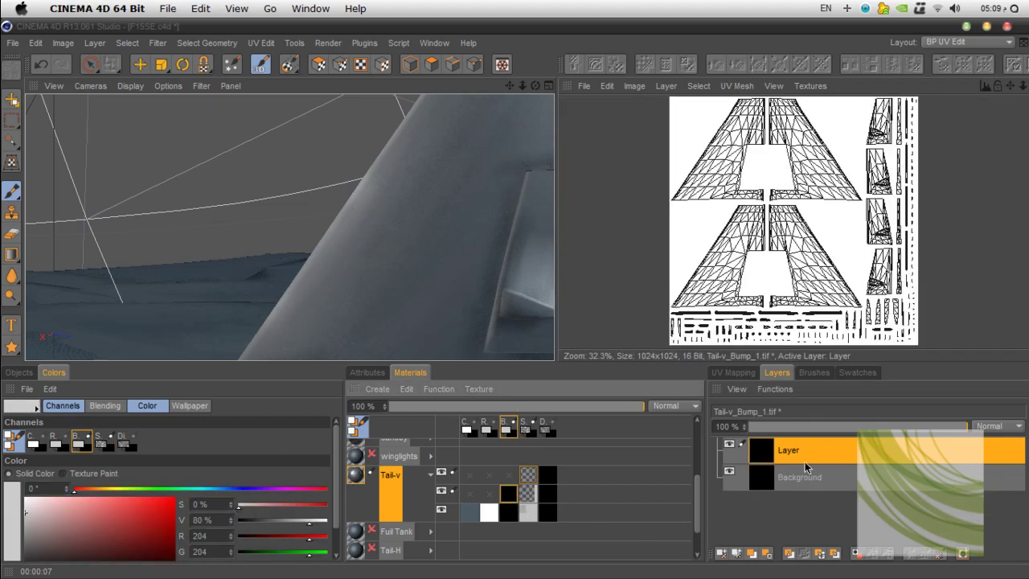
pyautogui.doubleClick(792, 451)
pyautogui.write('B')
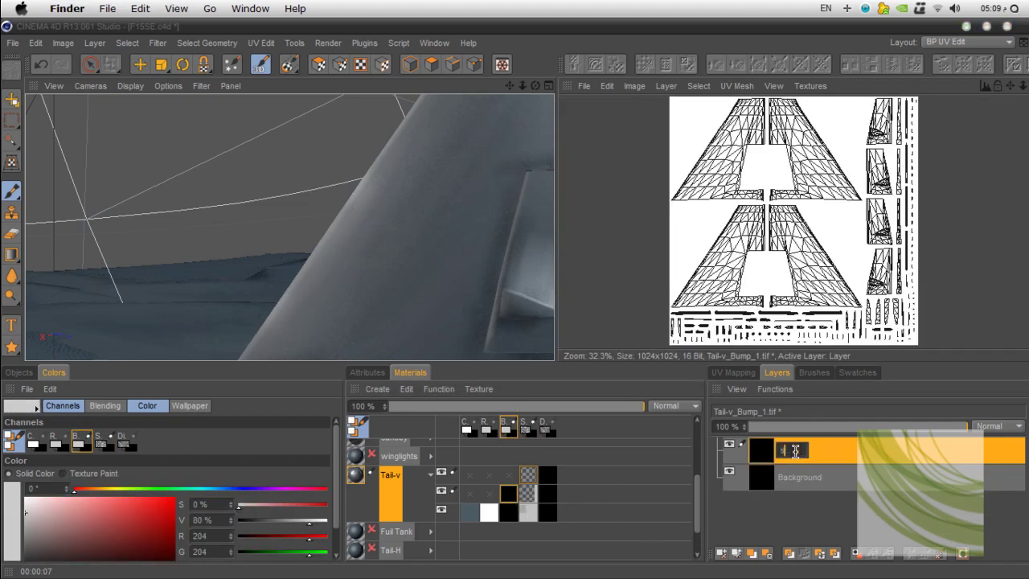
pyautogui.write('pec')
pyautogui.press('Return')
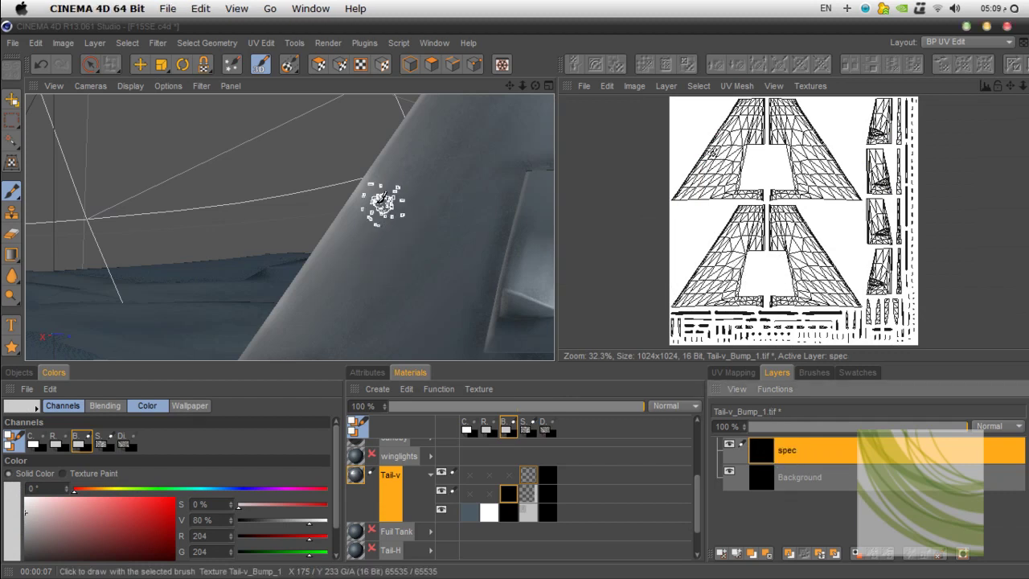
# Step: Switch the Bump channel to texture paint with MetalBare0098_1_L.jpg from the tex folder and scale the pattern to 48%
pyautogui.moveTo(509, 86); pyautogui.dragTo(488, 240)
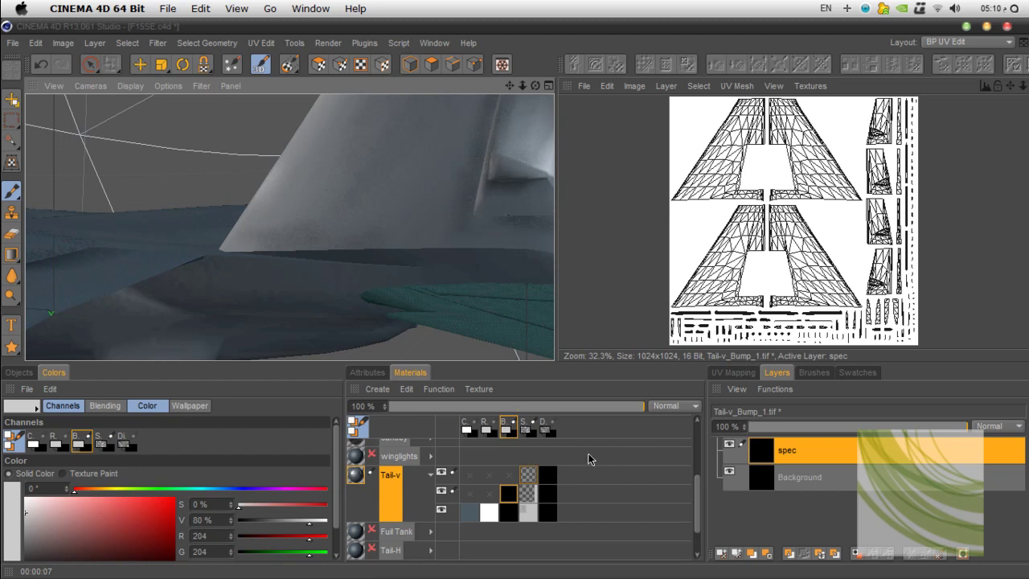
pyautogui.click(72, 474)
pyautogui.click(36, 492)
pyautogui.click(68, 520)
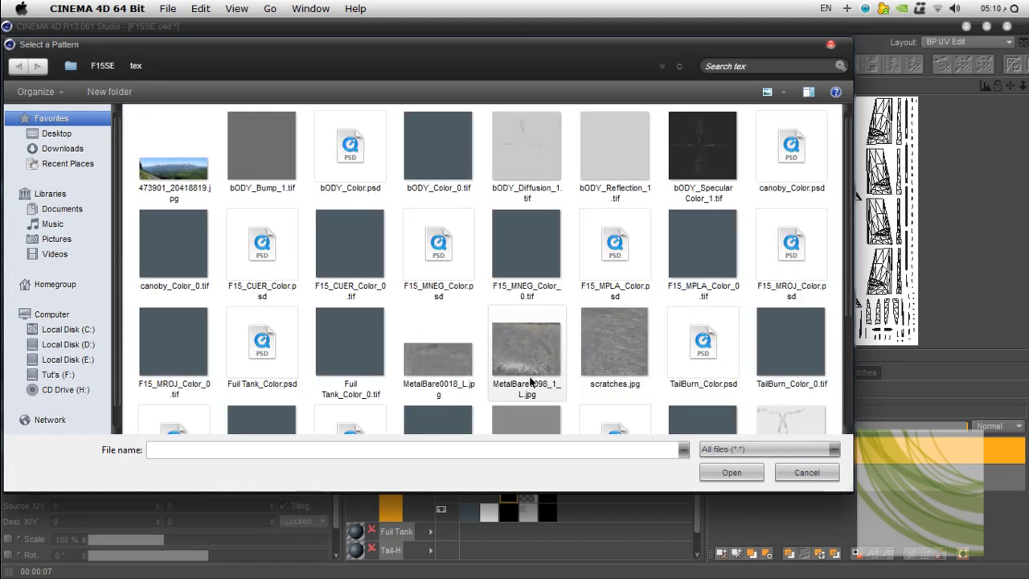
pyautogui.click(431, 368)
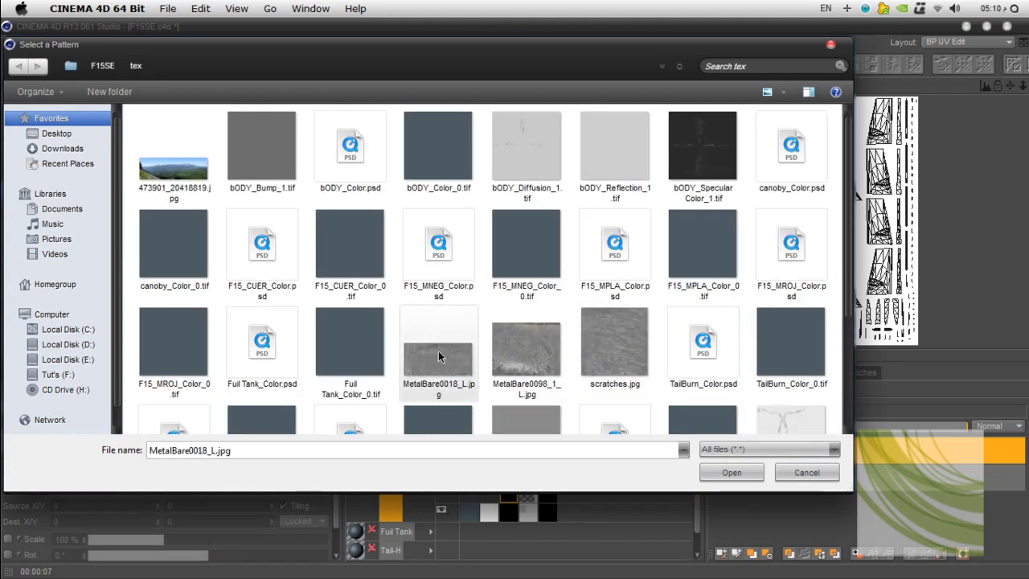
pyautogui.click(526, 357)
pyautogui.scroll(-2, 524, 361)
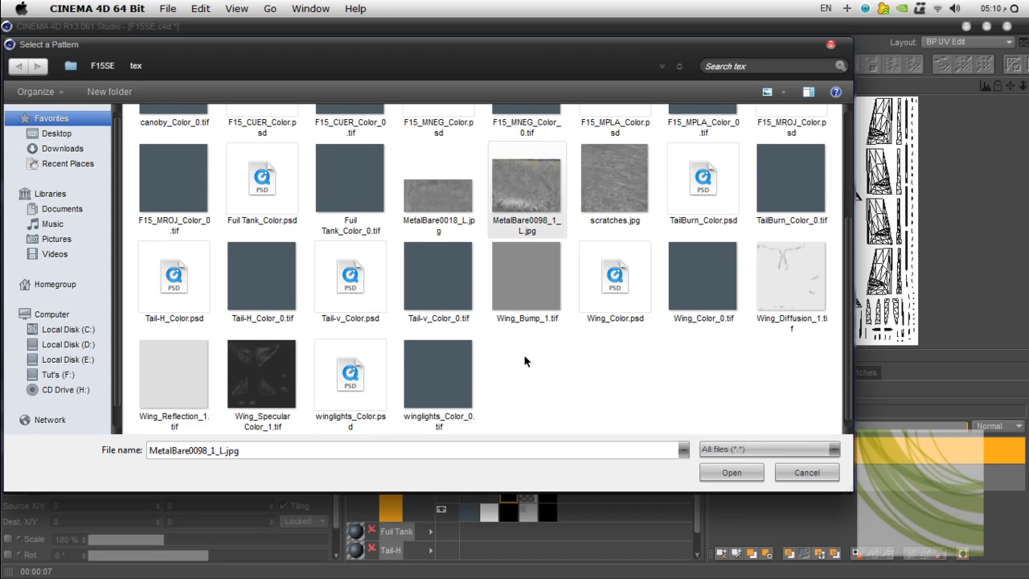
pyautogui.click(731, 472)
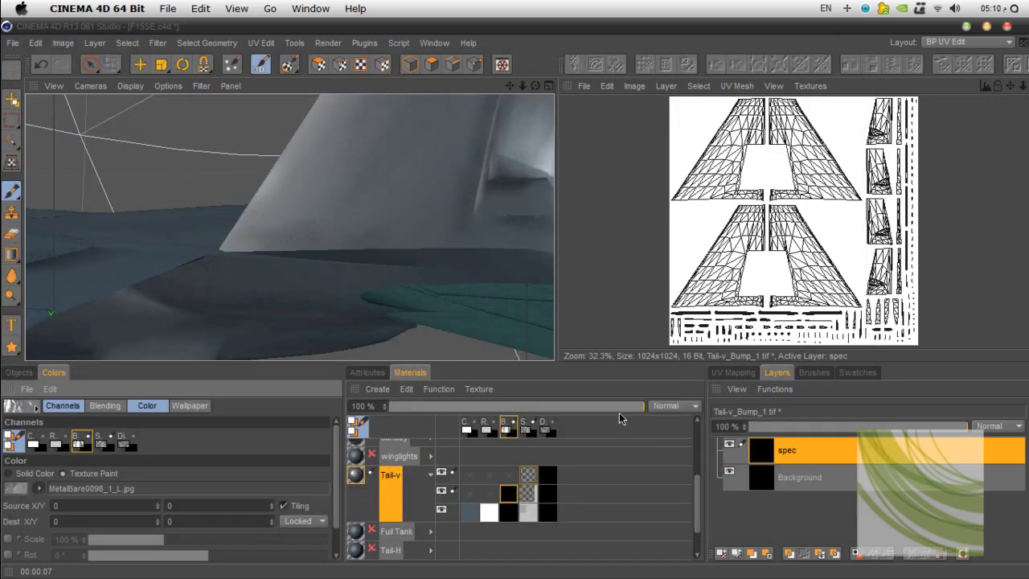
pyautogui.click(8, 539)
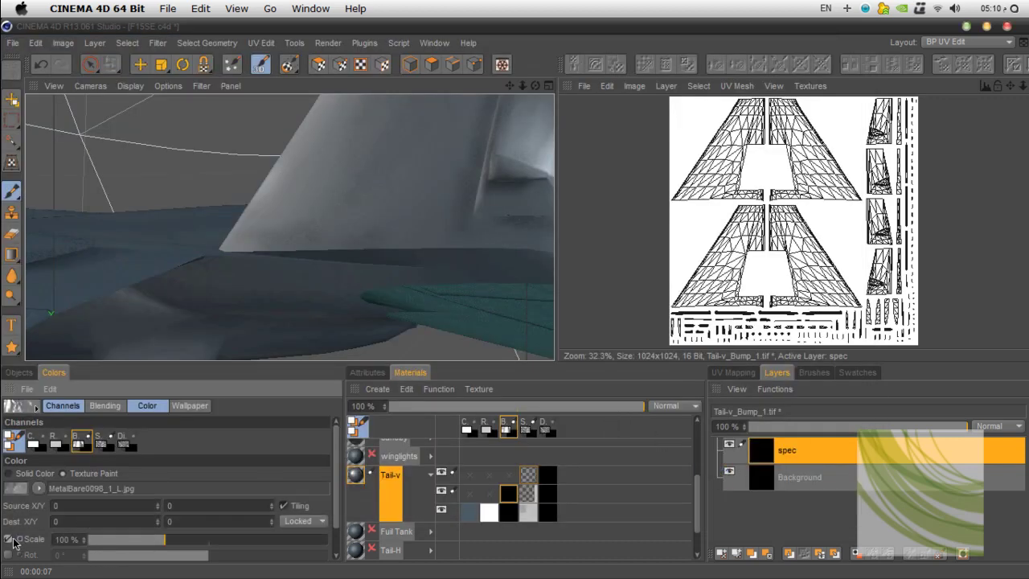
pyautogui.moveTo(165, 547); pyautogui.dragTo(141, 551)
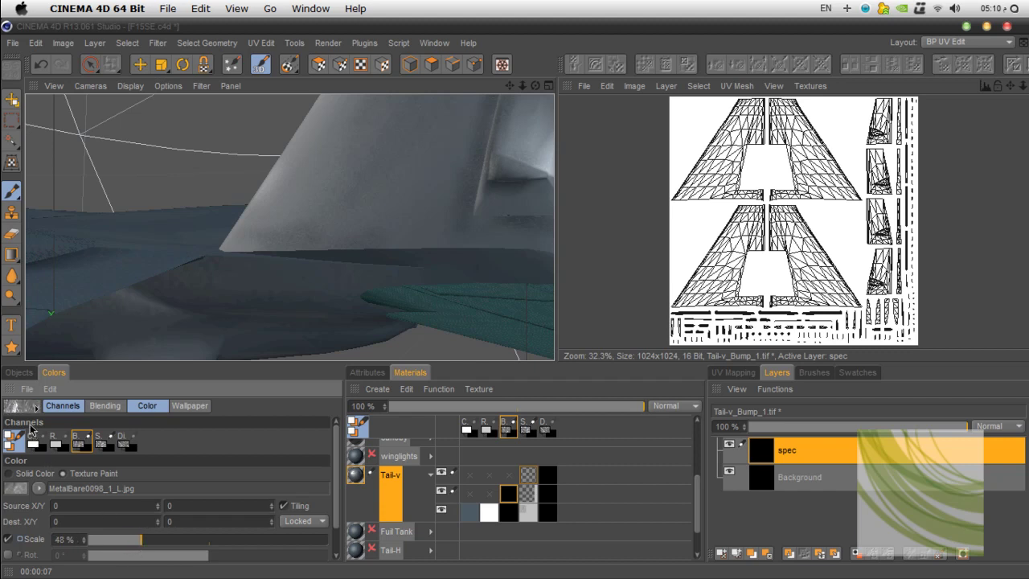
# Step: Try rotating the paint pattern by -90° and return its rotation to 0°
pyautogui.click(18, 410)
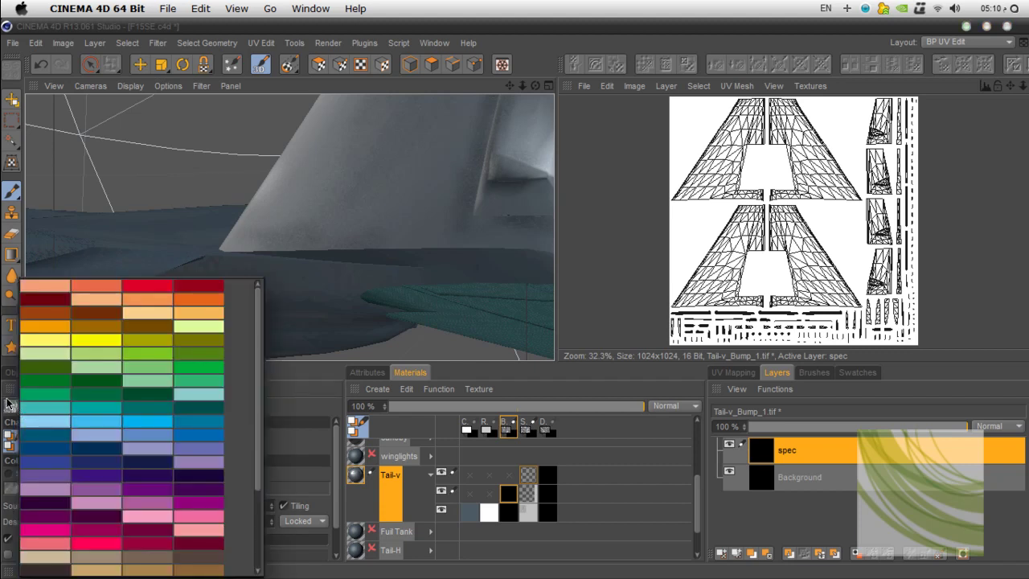
pyautogui.click(333, 468)
pyautogui.moveTo(337, 500)
pyautogui.mouseDown()
pyautogui.moveTo(337, 521)
pyautogui.moveTo(337, 511)
pyautogui.mouseUp()
pyautogui.click(8, 546)
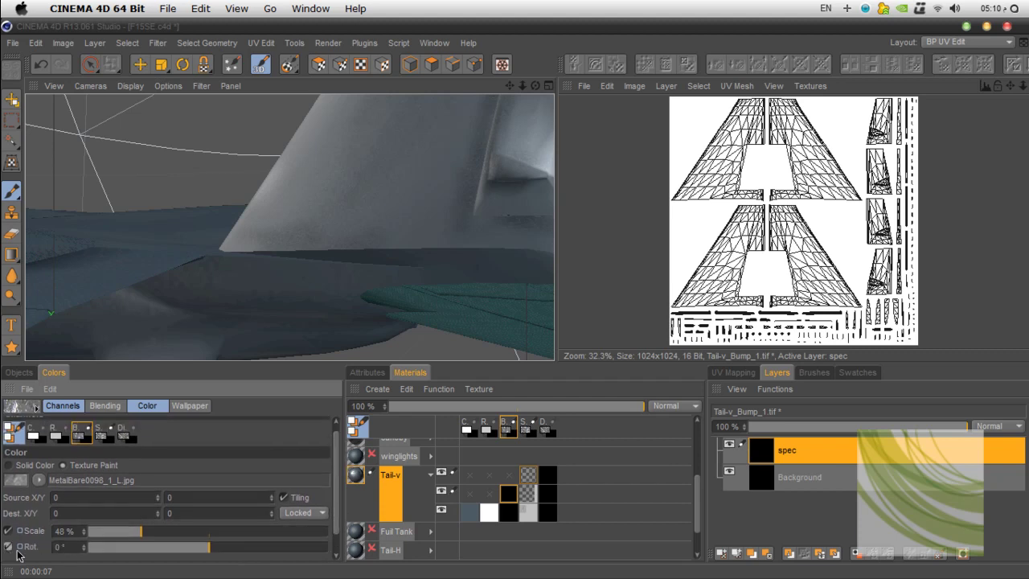
pyautogui.moveTo(210, 552); pyautogui.dragTo(147, 567)
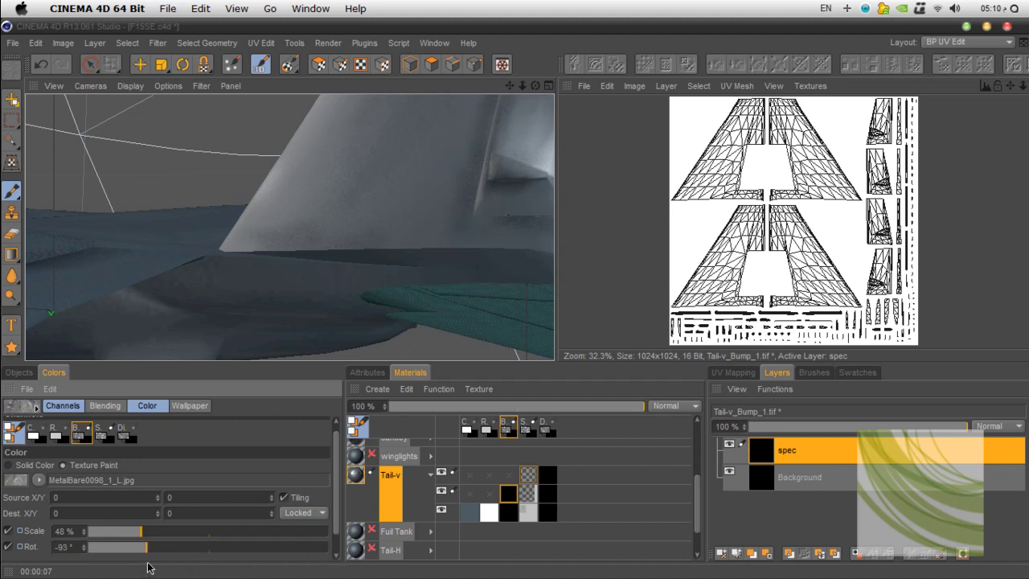
pyautogui.doubleClick(51, 546)
pyautogui.press('BackSpace')
pyautogui.write('-90')
pyautogui.press('Return')
pyautogui.moveTo(136, 537); pyautogui.dragTo(211, 556)
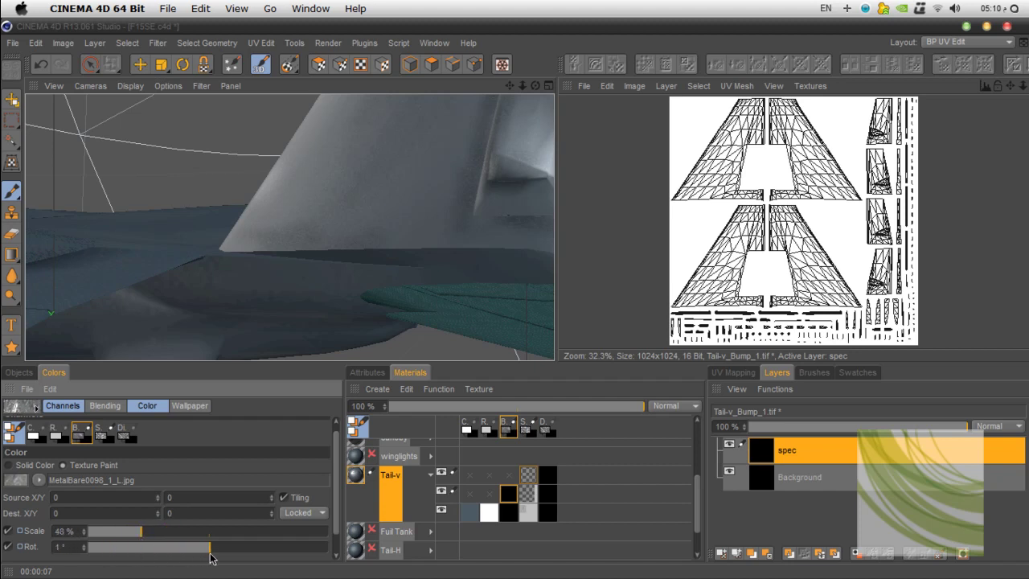
pyautogui.click(85, 550)
# Step: Scale the paint pattern to 41% and choose the Pencil Tablet Medium preset brush with 20% pressure
pyautogui.moveTo(137, 536)
pyautogui.mouseDown()
pyautogui.moveTo(164, 537)
pyautogui.moveTo(126, 538)
pyautogui.moveTo(138, 538)
pyautogui.mouseUp()
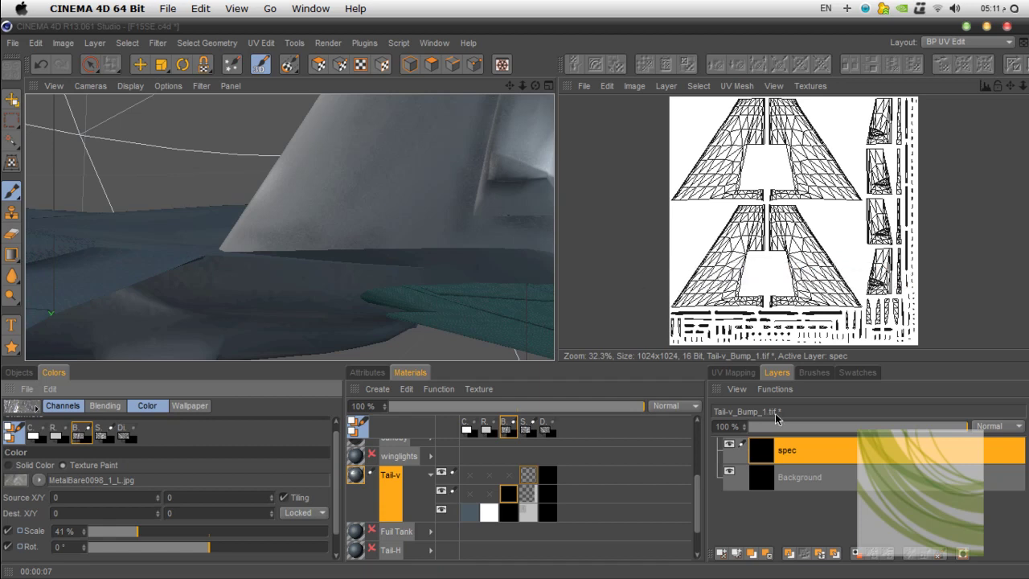
pyautogui.click(814, 373)
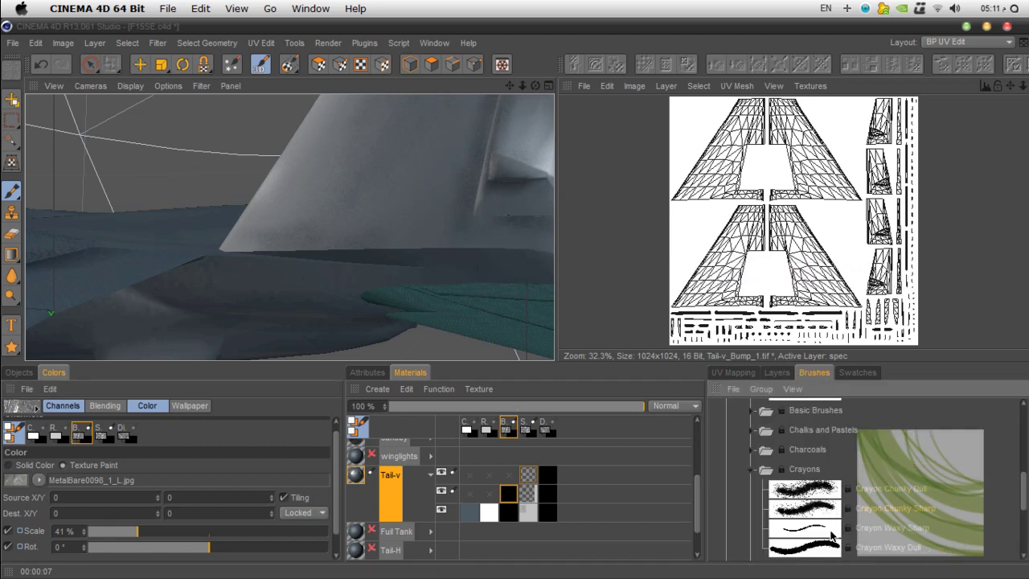
pyautogui.scroll(-5, 832, 535)
pyautogui.click(751, 491)
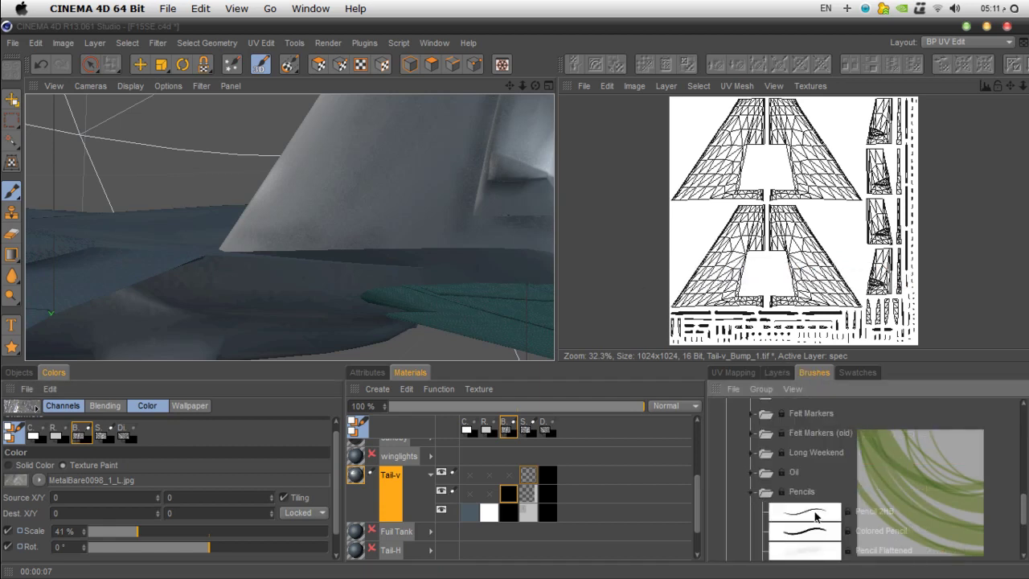
pyautogui.click(820, 537)
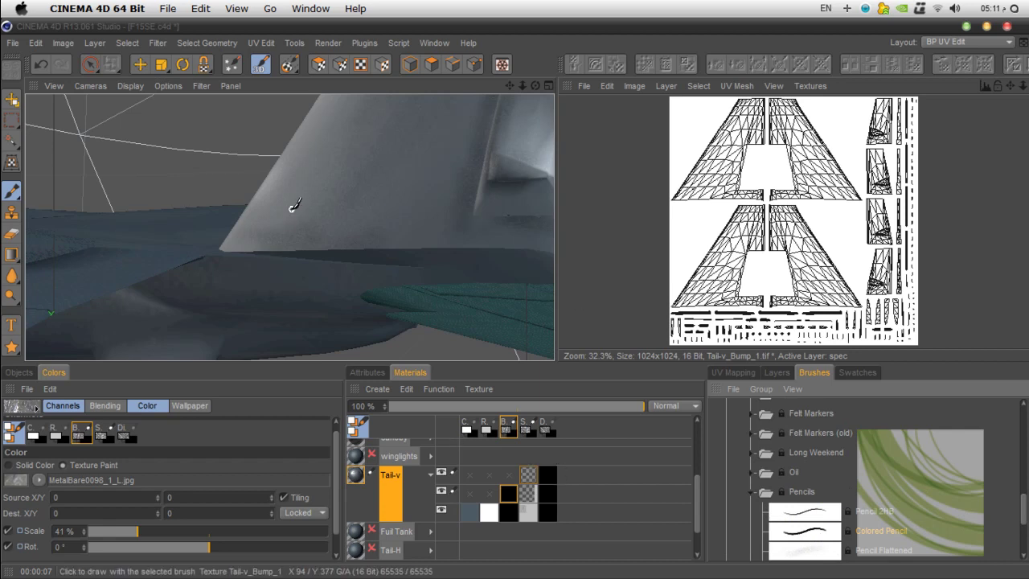
pyautogui.scroll(-3, 887, 496)
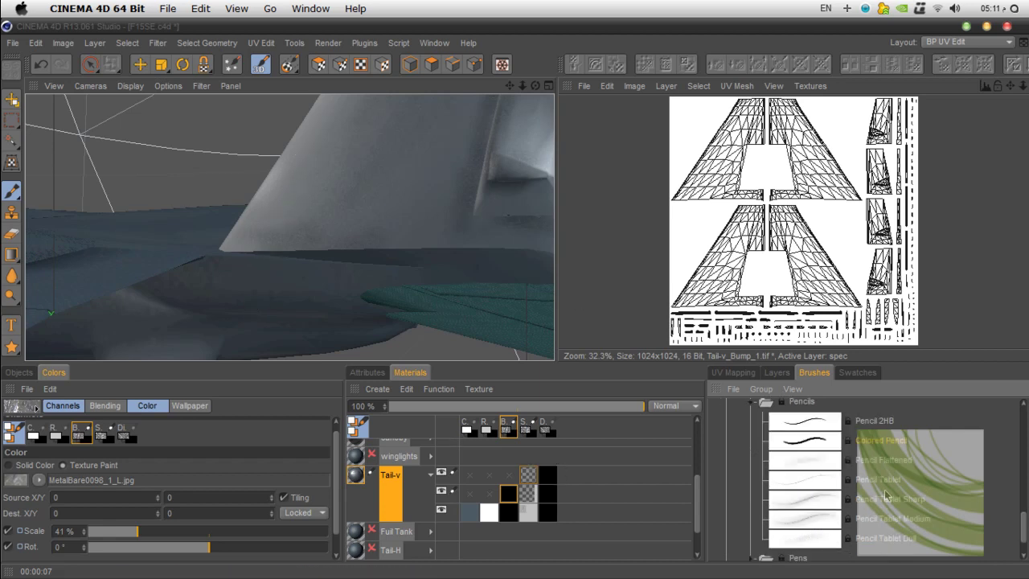
pyautogui.click(806, 520)
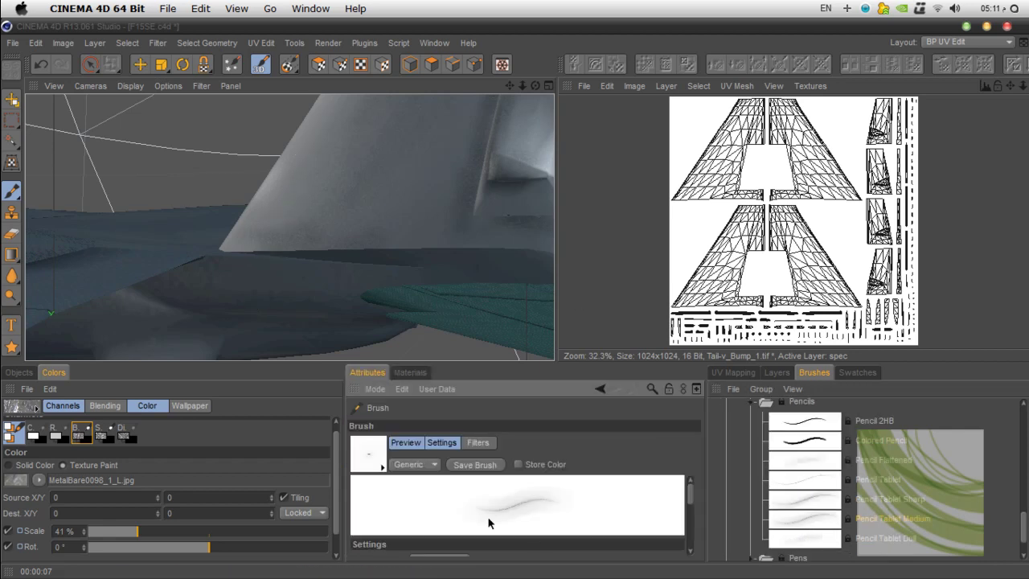
pyautogui.scroll(-3, 688, 495)
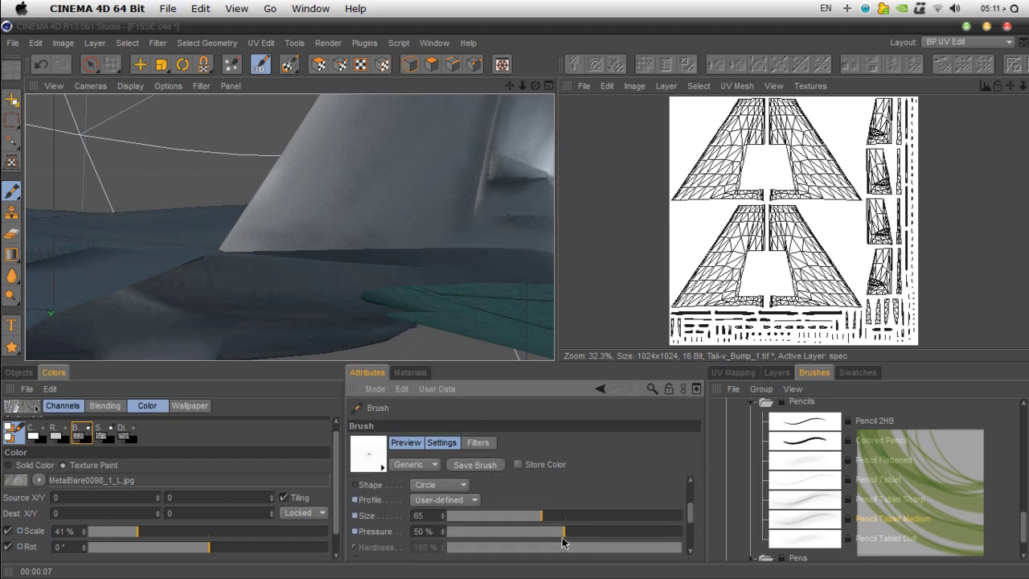
pyautogui.moveTo(566, 541); pyautogui.dragTo(492, 539)
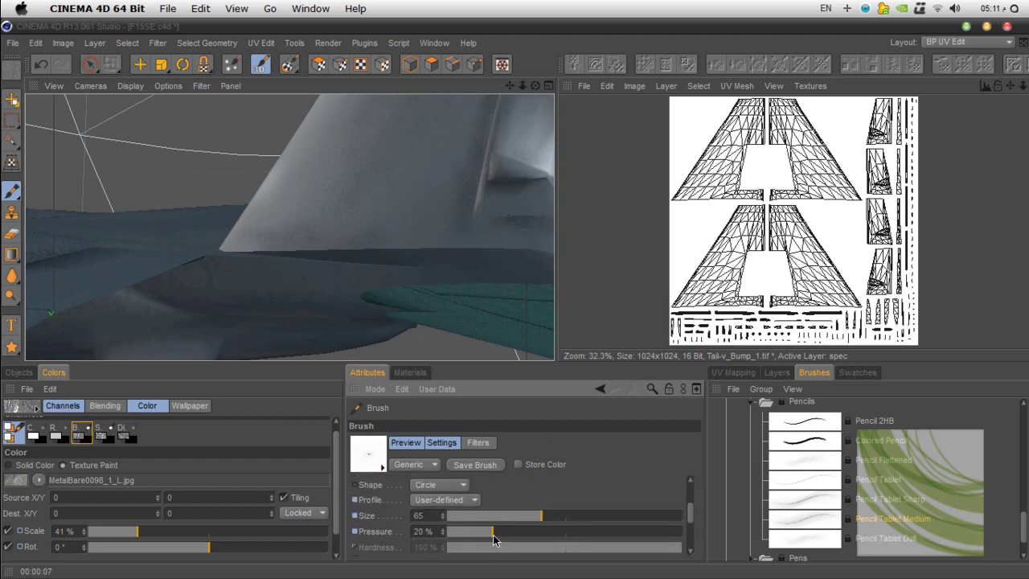
# Step: Add a new layer to the Tail-v material's Diffusion texture
pyautogui.click(410, 372)
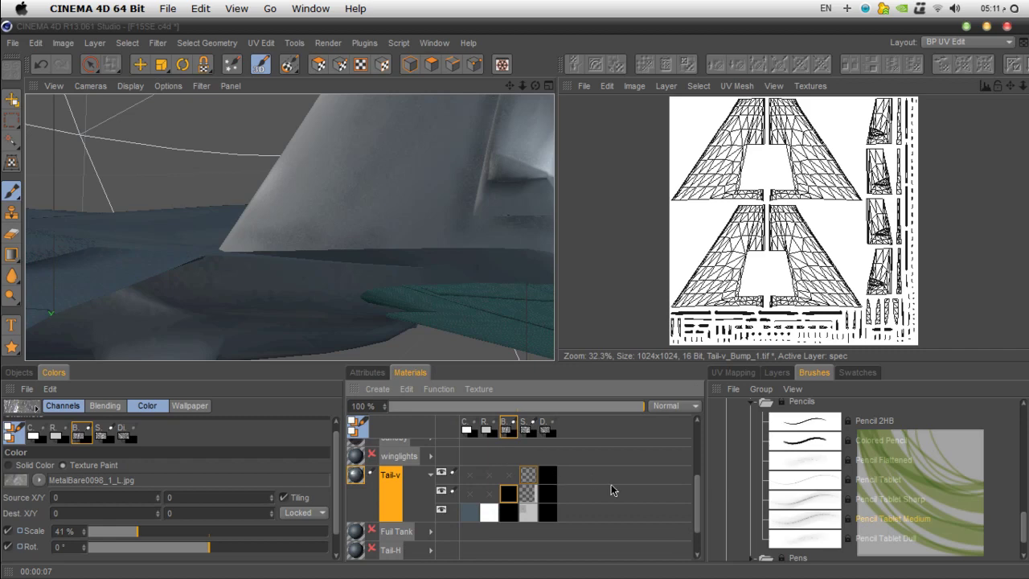
pyautogui.moveTo(697, 512); pyautogui.dragTo(698, 505)
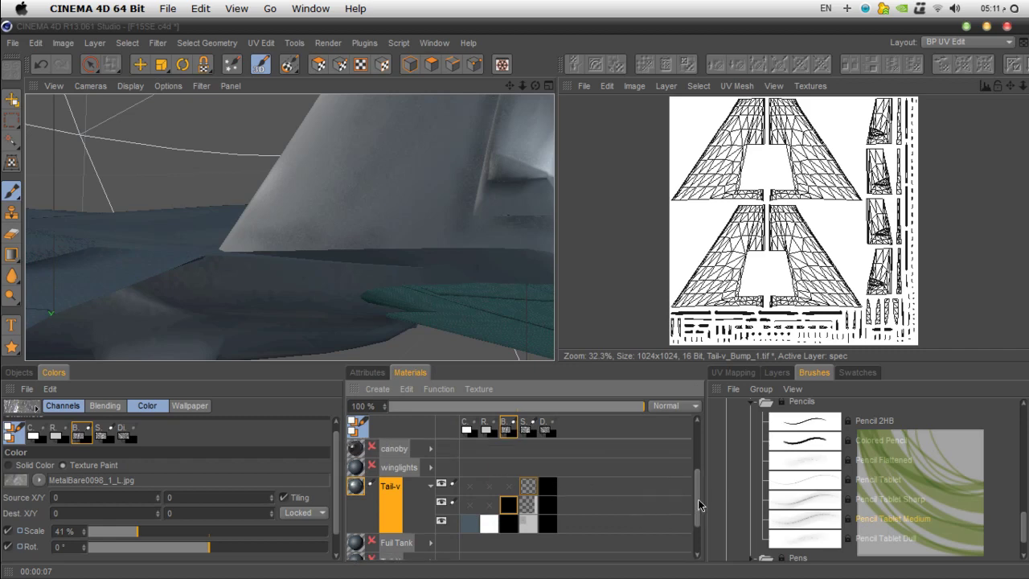
pyautogui.click(549, 425)
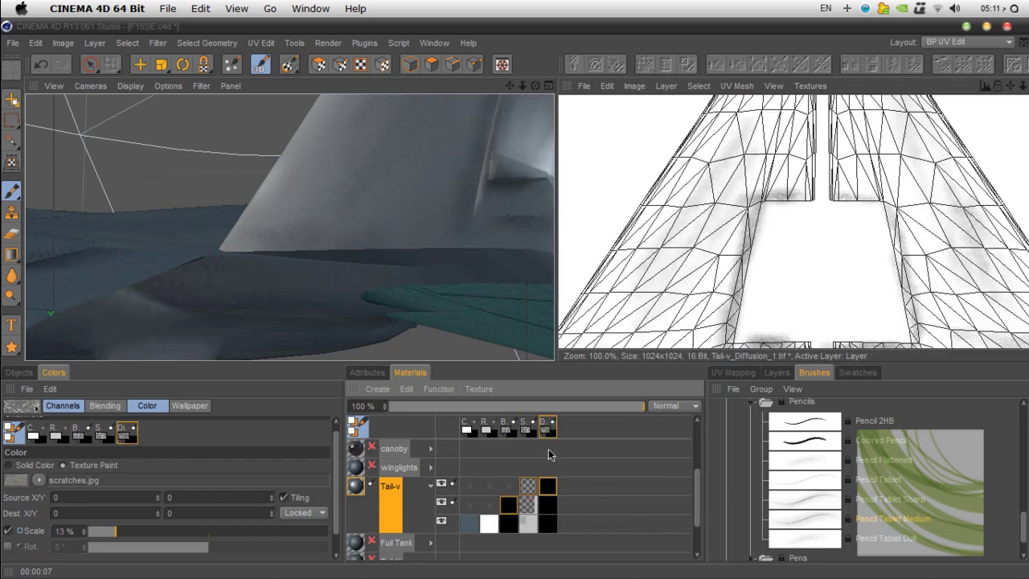
pyautogui.rightClick(553, 489)
pyautogui.click(611, 330)
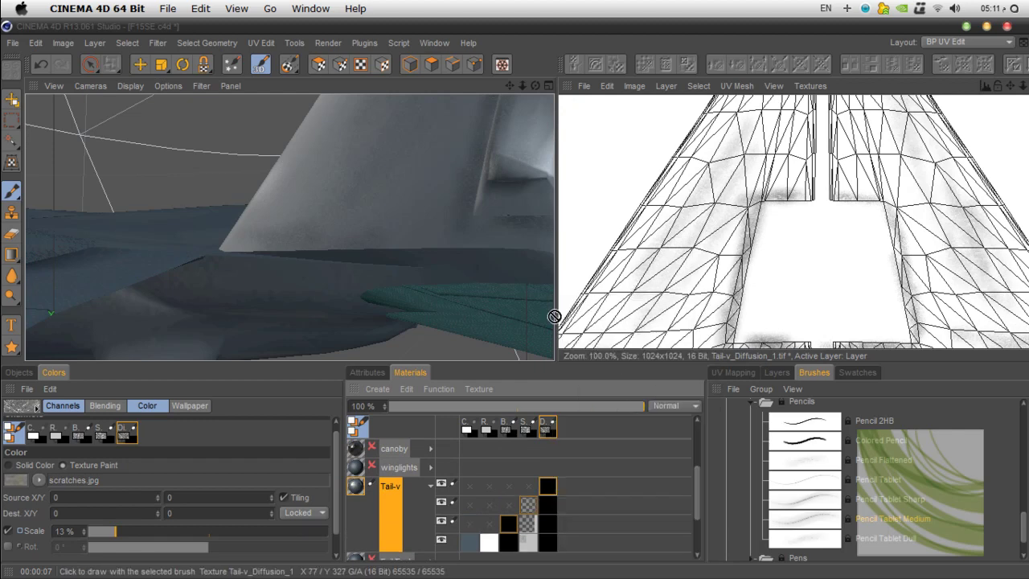
# Step: Return to the spec layer of the Tail-v Bump texture and set the brush to size 300 and pressure 30%
pyautogui.moveTo(521, 85)
pyautogui.mouseDown()
pyautogui.moveTo(528, 143)
pyautogui.moveTo(563, 194)
pyautogui.mouseUp()
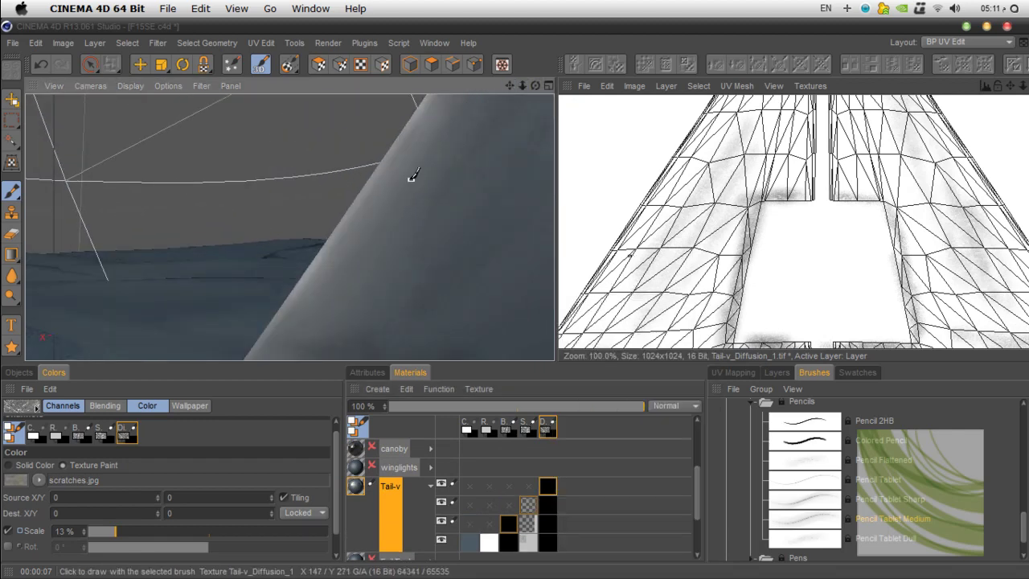
pyautogui.moveTo(510, 86); pyautogui.dragTo(363, 248)
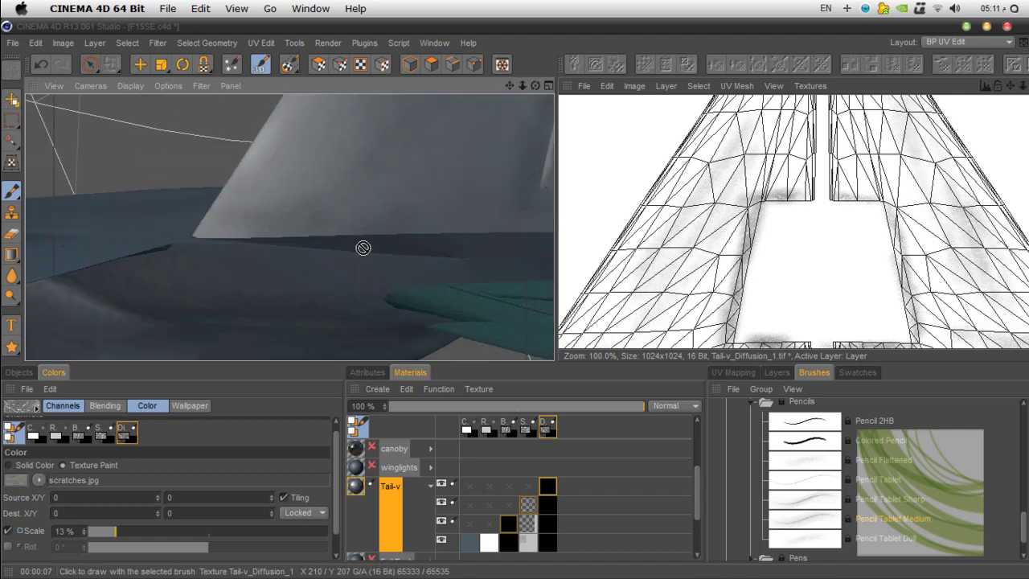
pyautogui.moveTo(511, 86); pyautogui.dragTo(549, 183)
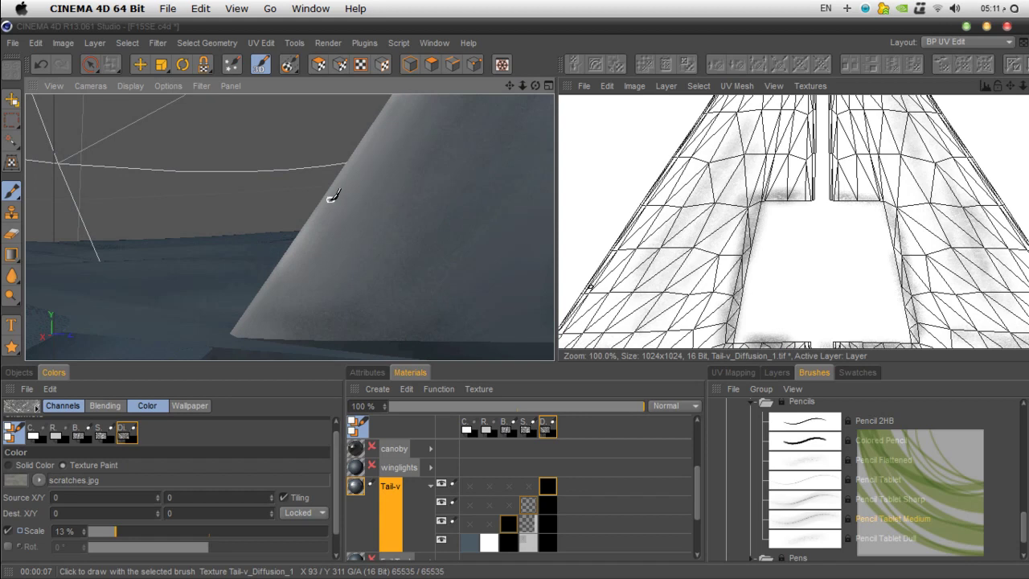
pyautogui.click(368, 372)
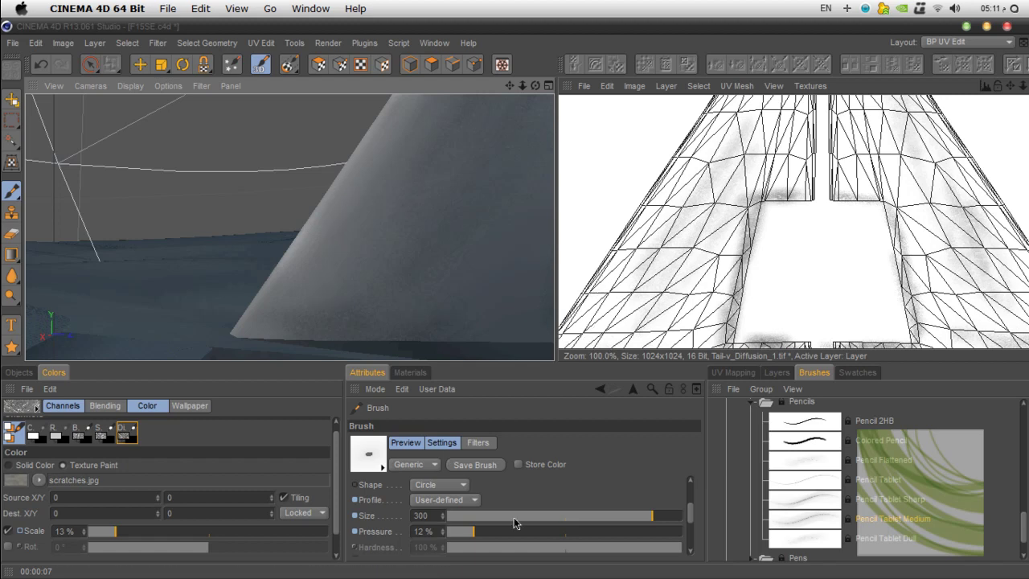
pyautogui.click(417, 374)
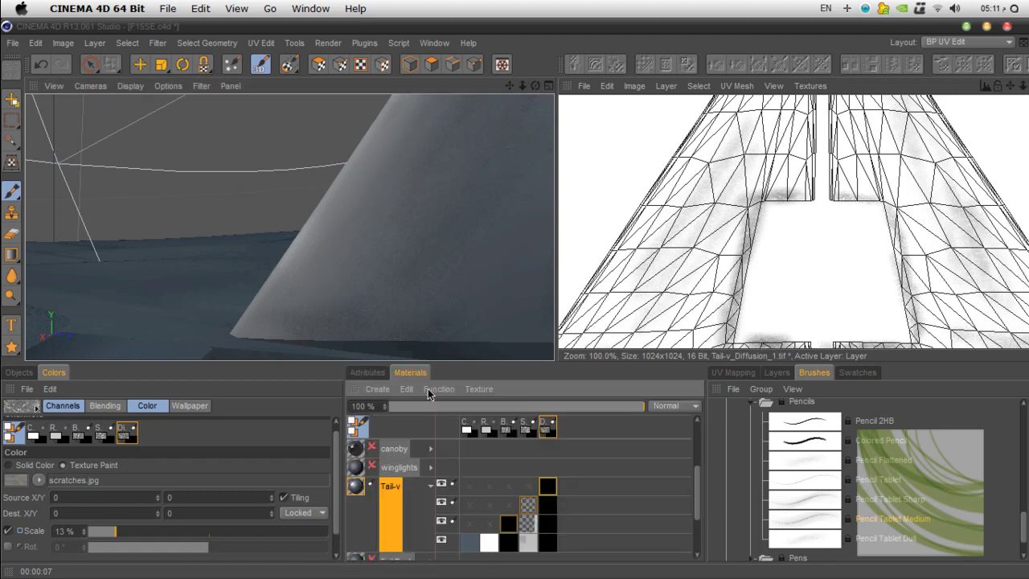
pyautogui.click(510, 525)
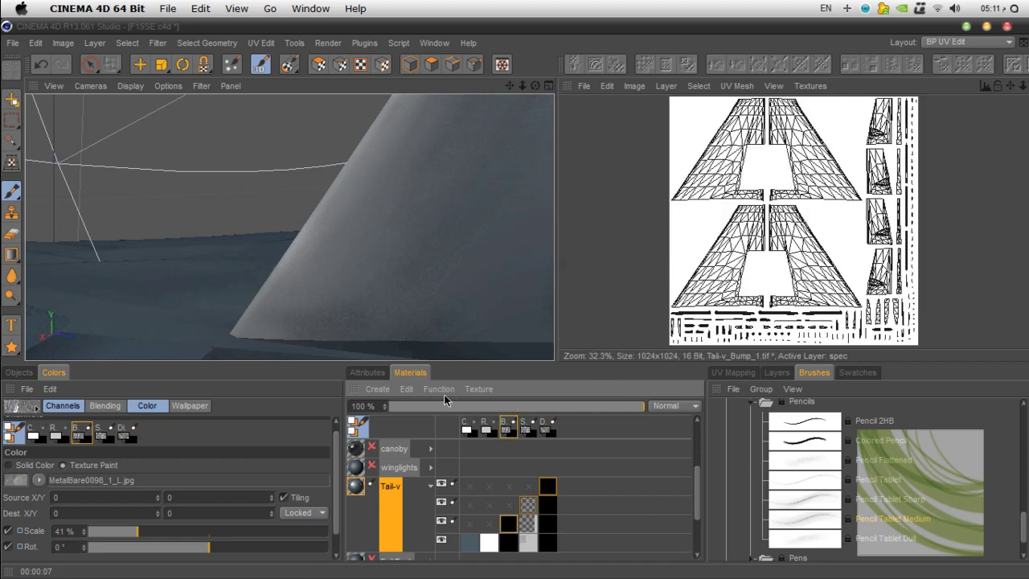
pyautogui.click(367, 372)
pyautogui.moveTo(474, 537); pyautogui.dragTo(517, 536)
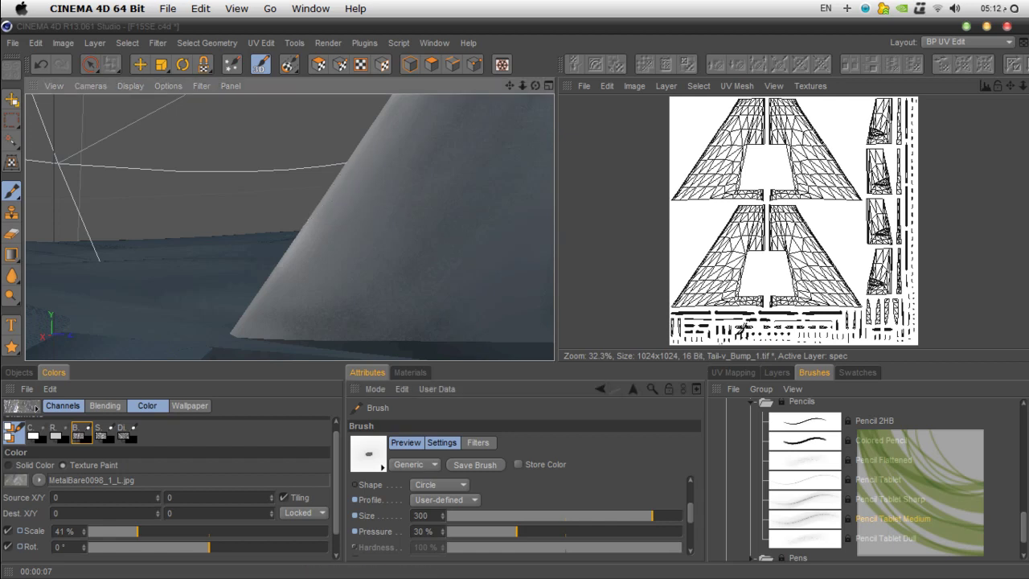
# Step: Scale the MetalBare0098_1_L.jpg paint pattern to 37%
pyautogui.click(410, 373)
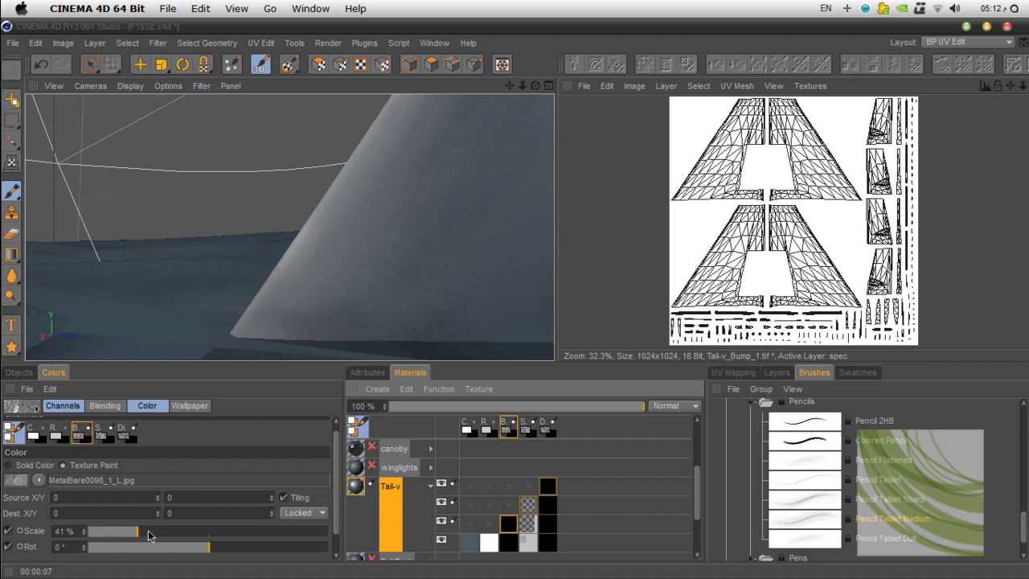
pyautogui.moveTo(141, 539)
pyautogui.mouseDown()
pyautogui.moveTo(124, 540)
pyautogui.moveTo(135, 542)
pyautogui.mouseUp()
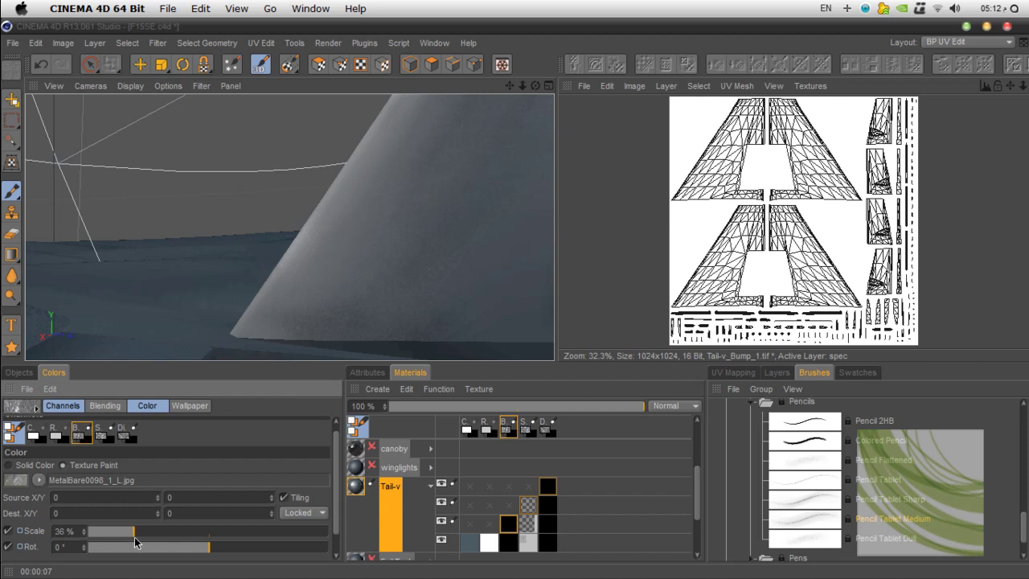
pyautogui.click(777, 372)
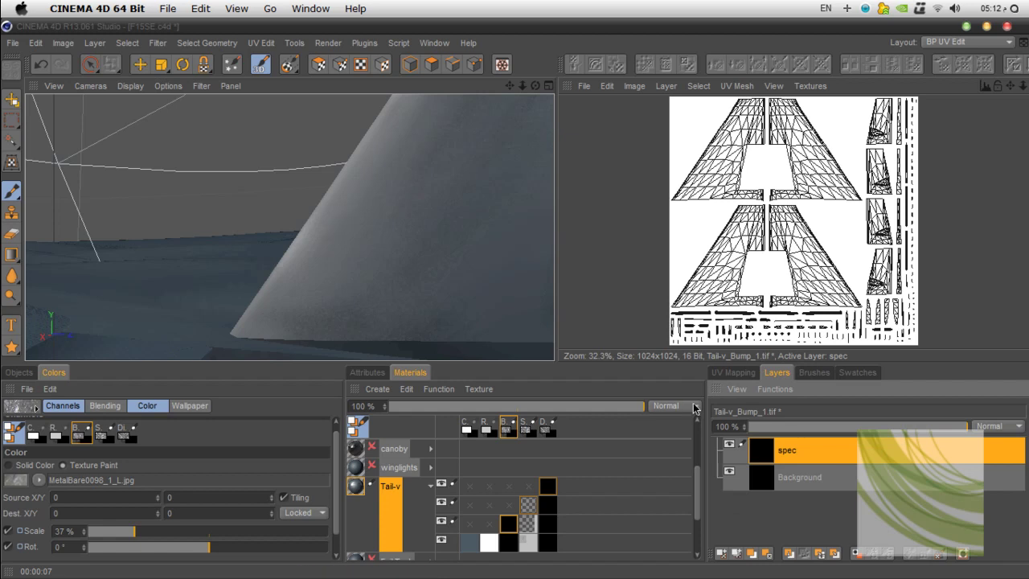
# Step: Look through the BodyPaint preset brush groups, including Long Weekend, Pens and Oil, for a suitable brush
pyautogui.click(810, 373)
pyautogui.scroll(3, 826, 513)
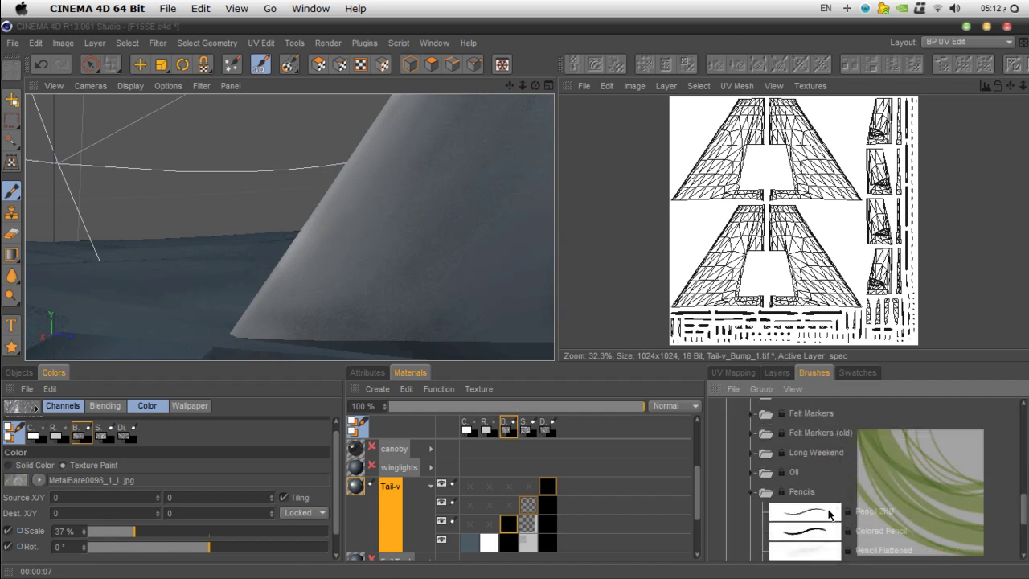
pyautogui.click(752, 492)
pyautogui.click(751, 452)
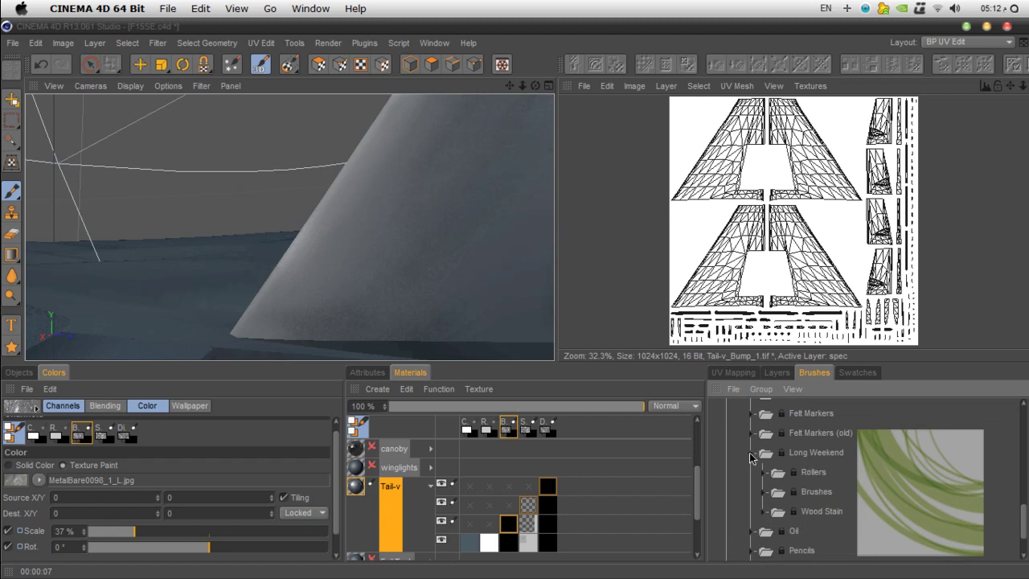
pyautogui.click(761, 472)
pyautogui.click(761, 473)
pyautogui.click(753, 414)
pyautogui.click(754, 416)
pyautogui.scroll(3, 754, 420)
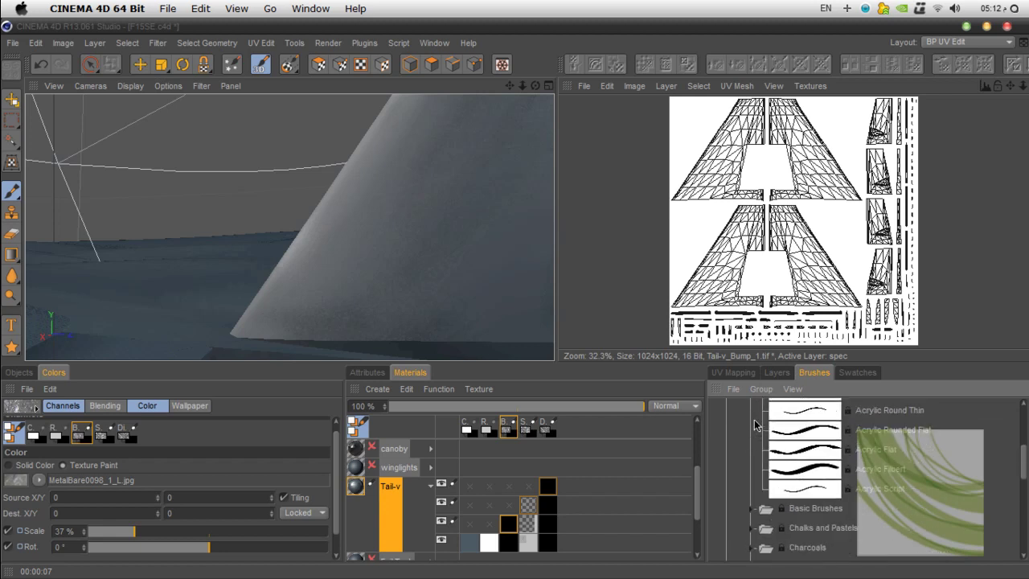
pyautogui.scroll(4, 756, 486)
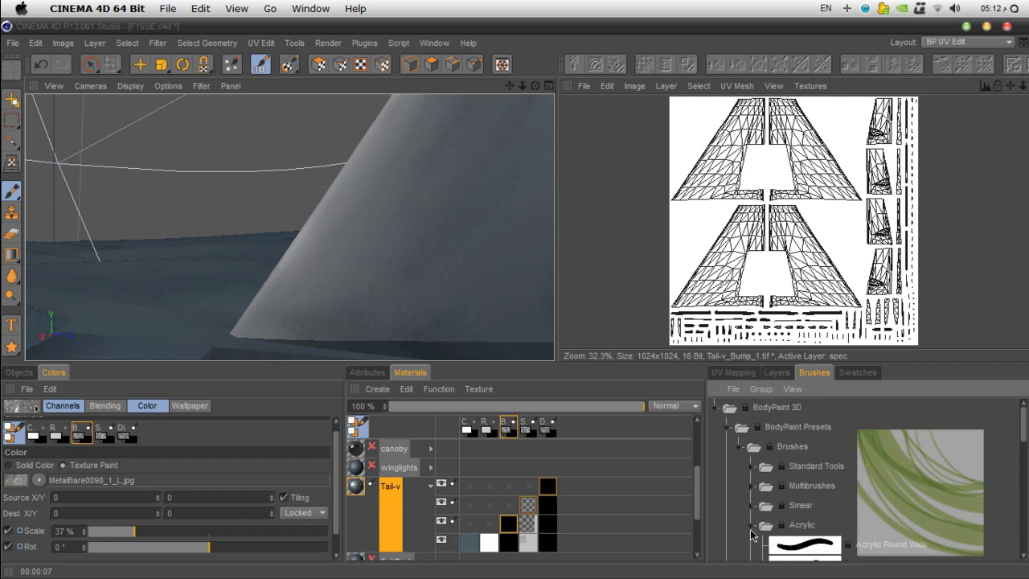
pyautogui.scroll(-6, 752, 533)
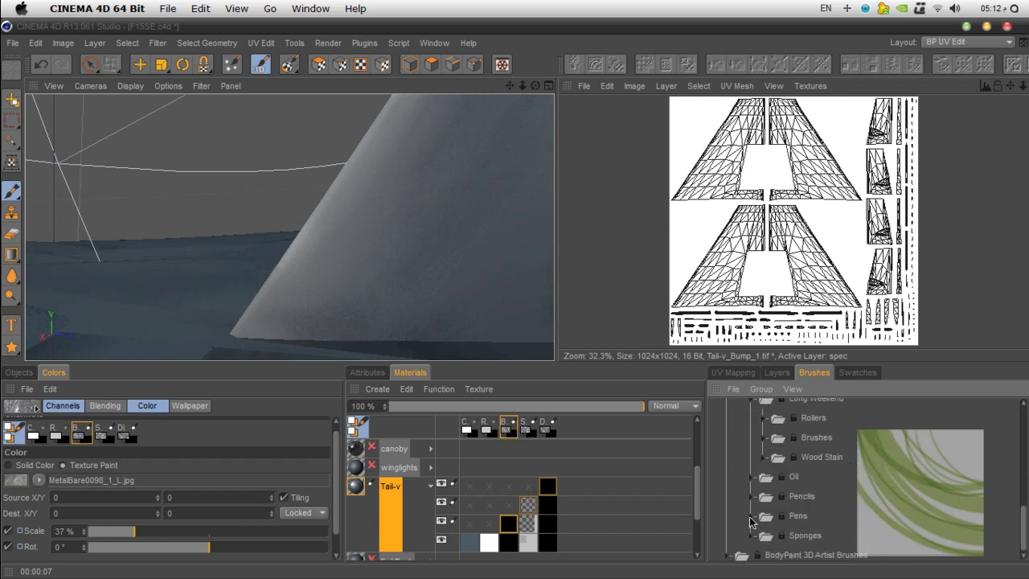
pyautogui.click(751, 517)
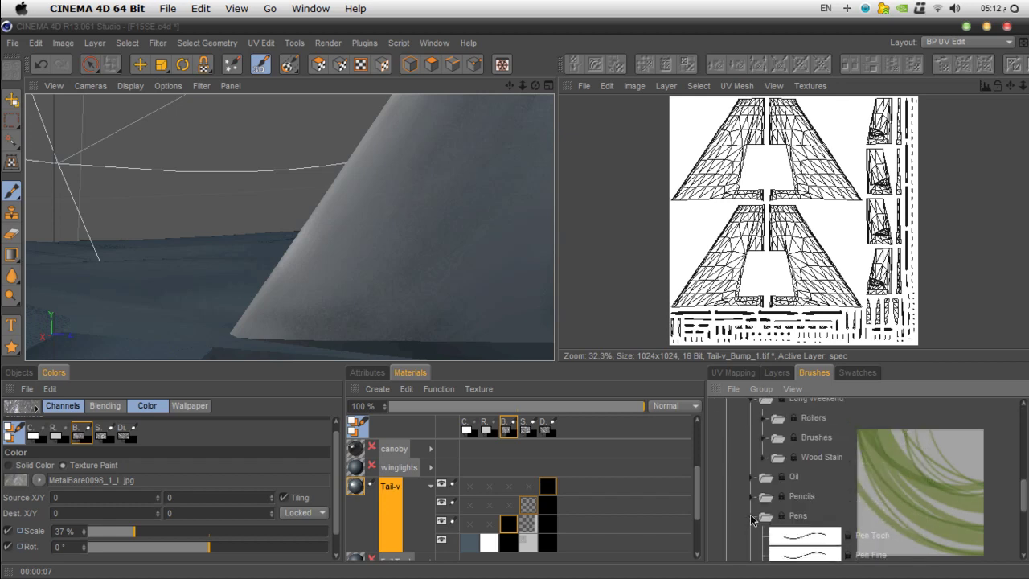
pyautogui.click(752, 479)
pyautogui.scroll(-3, 754, 482)
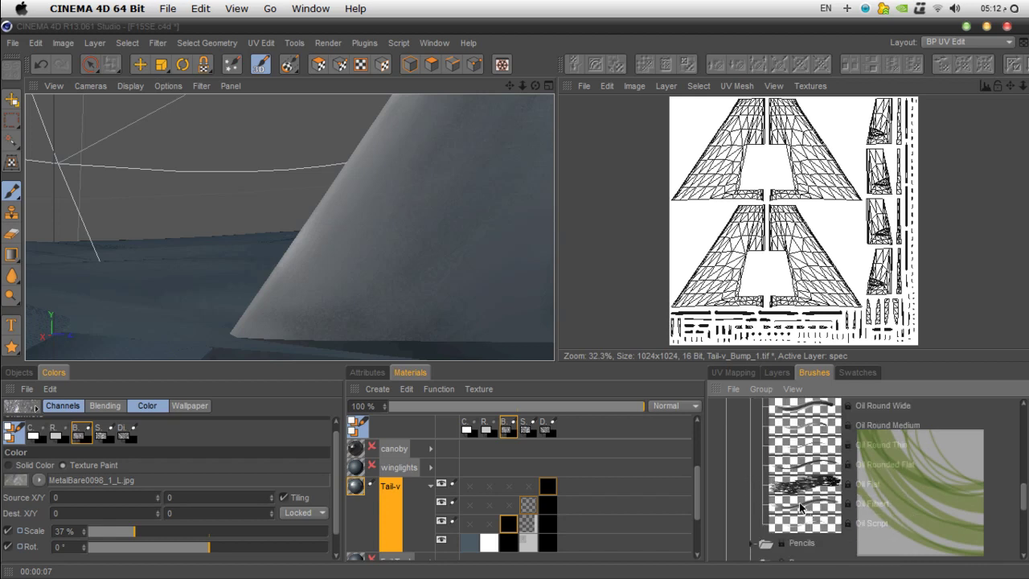
pyautogui.scroll(10, 796, 505)
# Step: Look through the BodyPaint 3D Artist Brushes, including the 185-brush giant pack, and preview the b175.psd brush
pyautogui.click(729, 428)
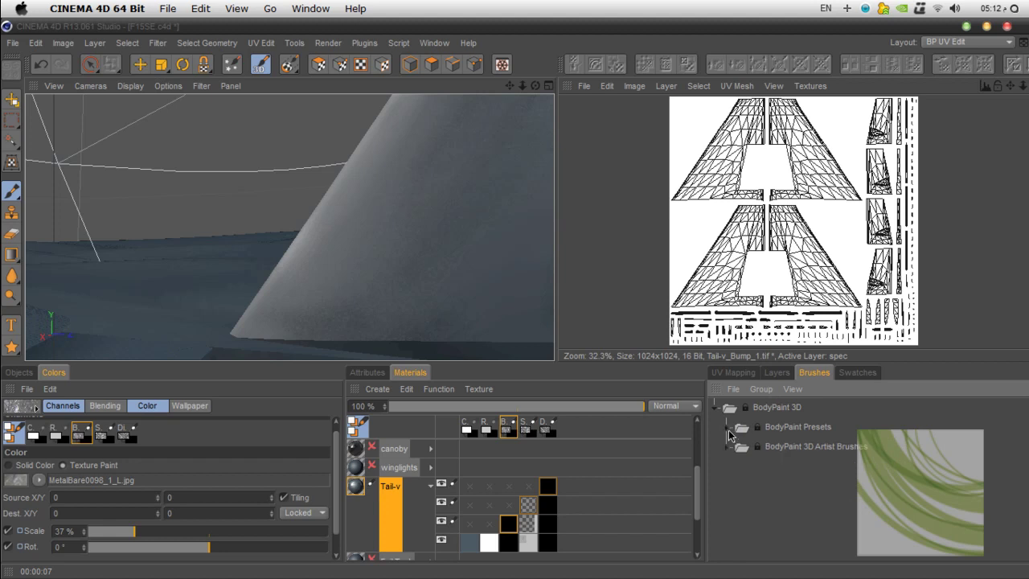
pyautogui.click(729, 448)
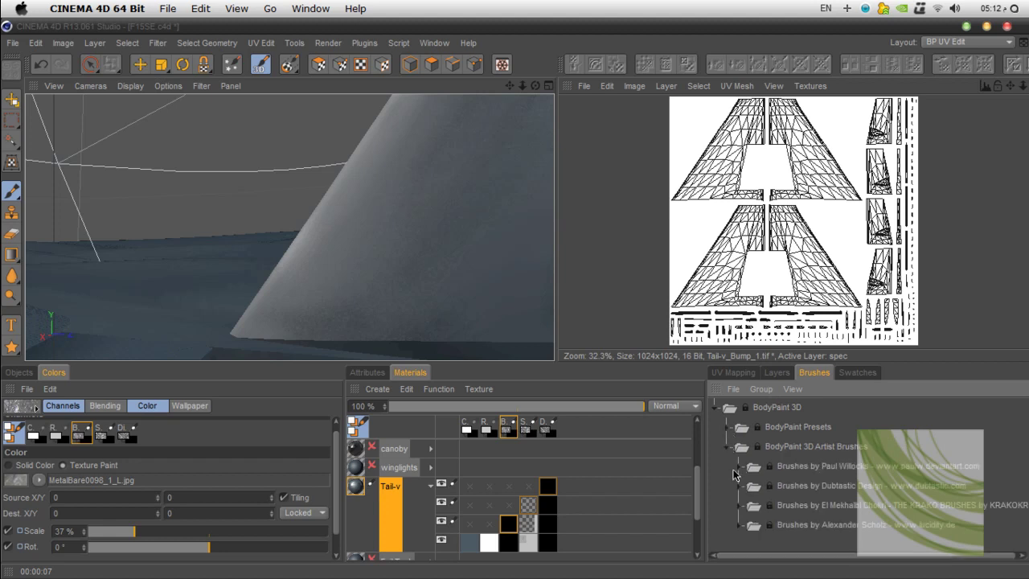
pyautogui.click(737, 466)
pyautogui.click(762, 491)
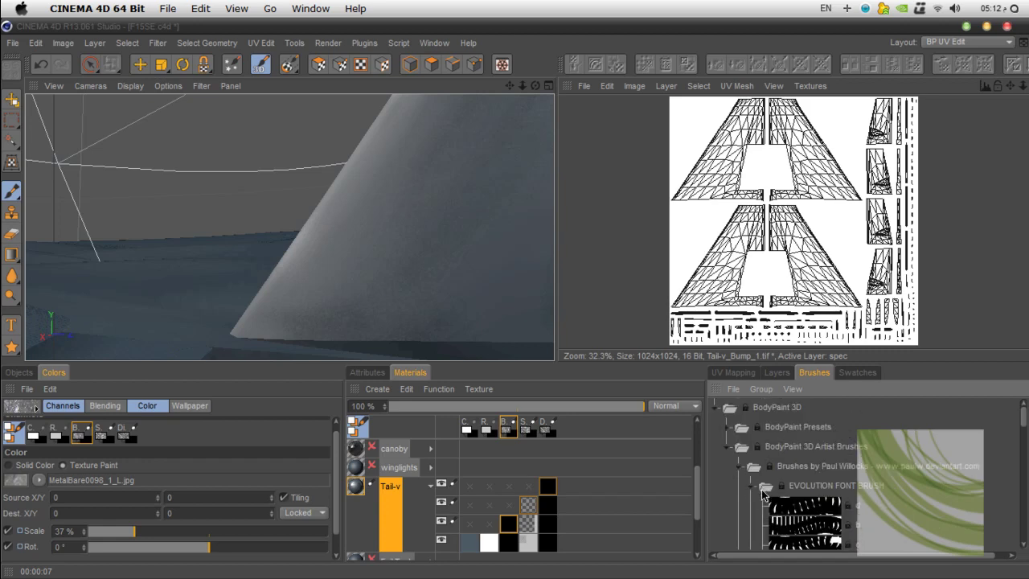
pyautogui.scroll(-5, 753, 493)
pyautogui.click(752, 502)
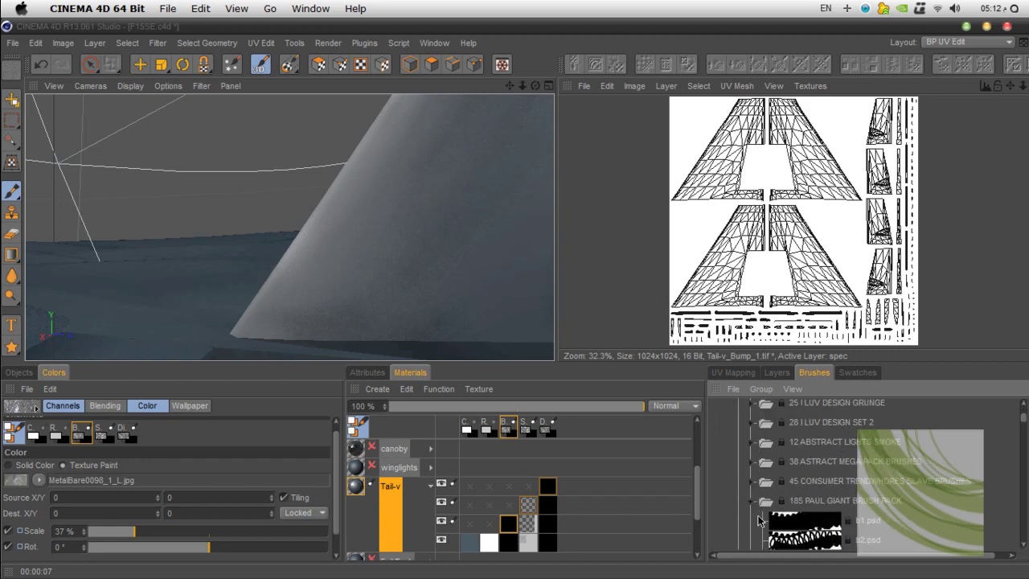
pyautogui.scroll(-8, 755, 519)
pyautogui.scroll(-20, 758, 523)
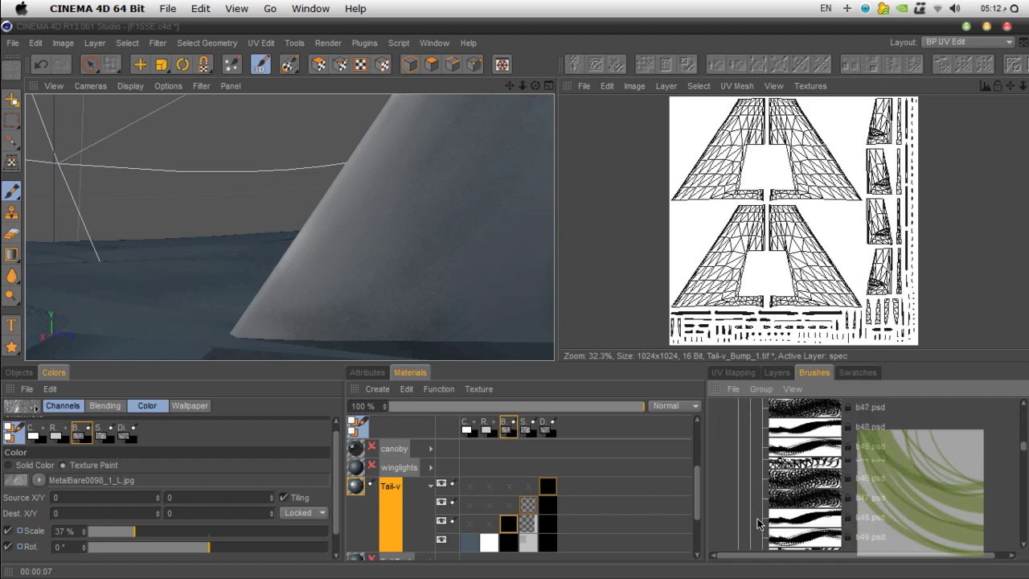
pyautogui.scroll(-4, 756, 523)
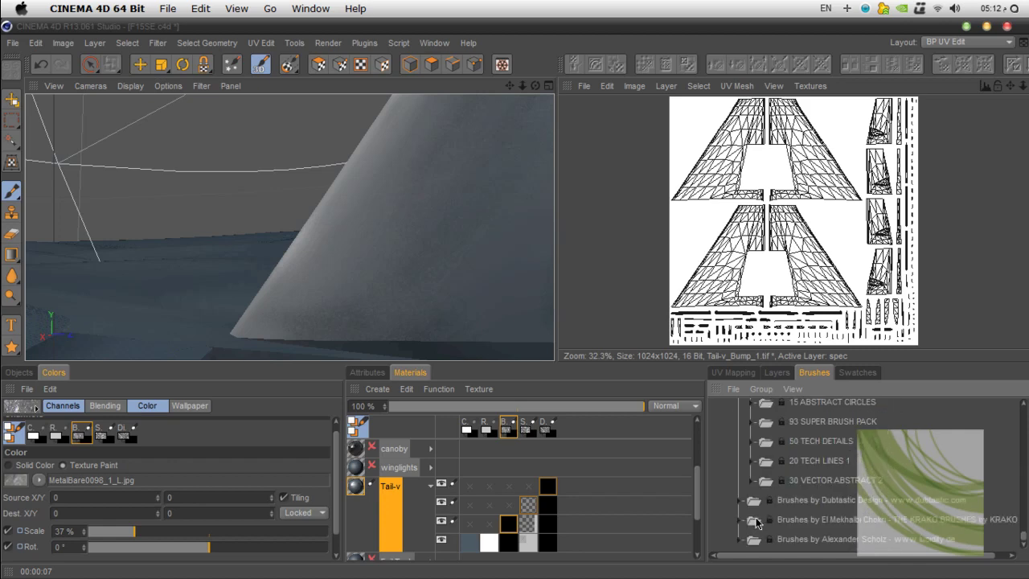
pyautogui.click(383, 374)
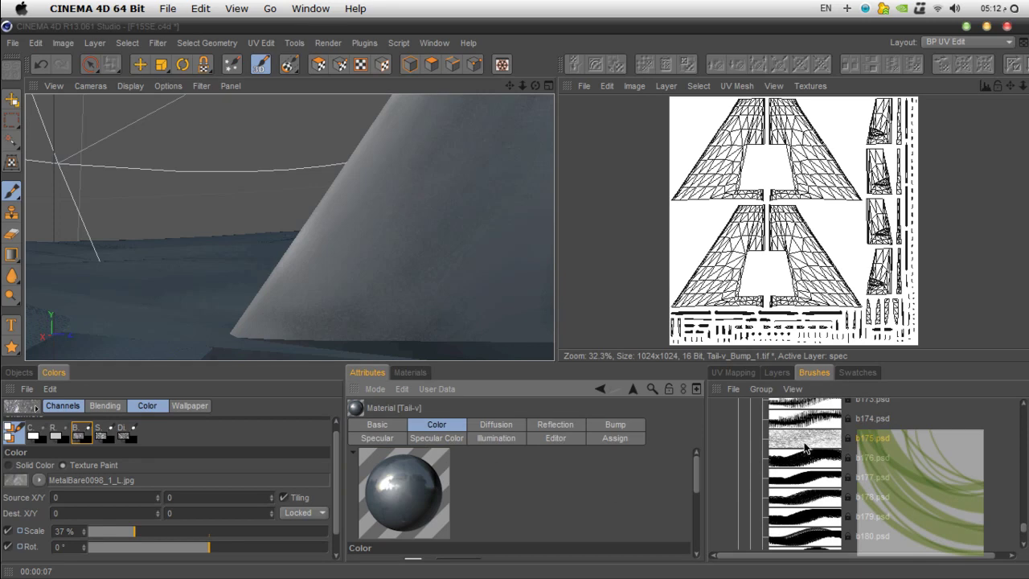
pyautogui.click(12, 193)
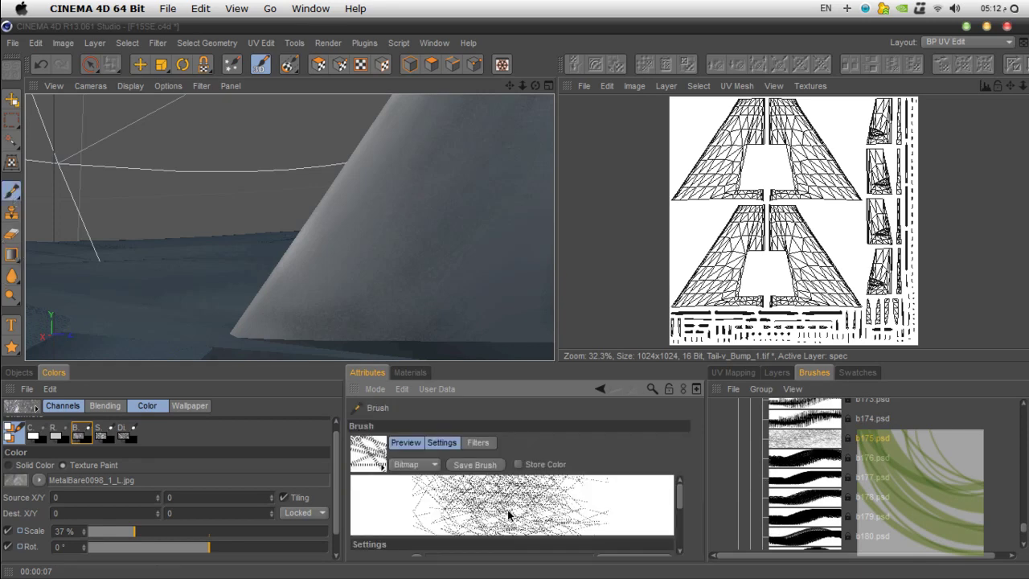
pyautogui.scroll(15, 893, 503)
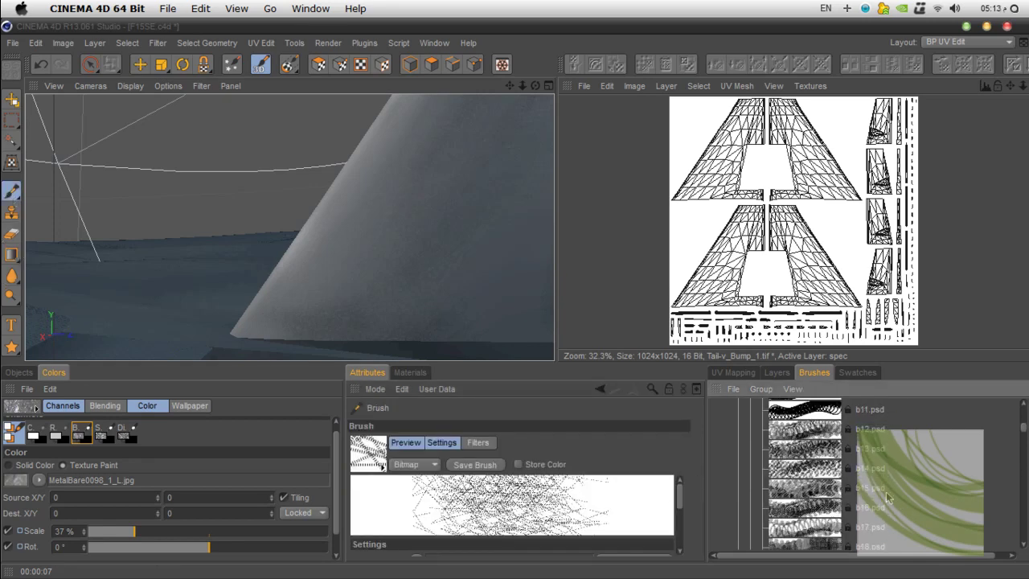
# Step: Choose the Pencil brush from the Standard Tools group of the BodyPaint preset brushes
pyautogui.click(728, 447)
pyautogui.click(728, 427)
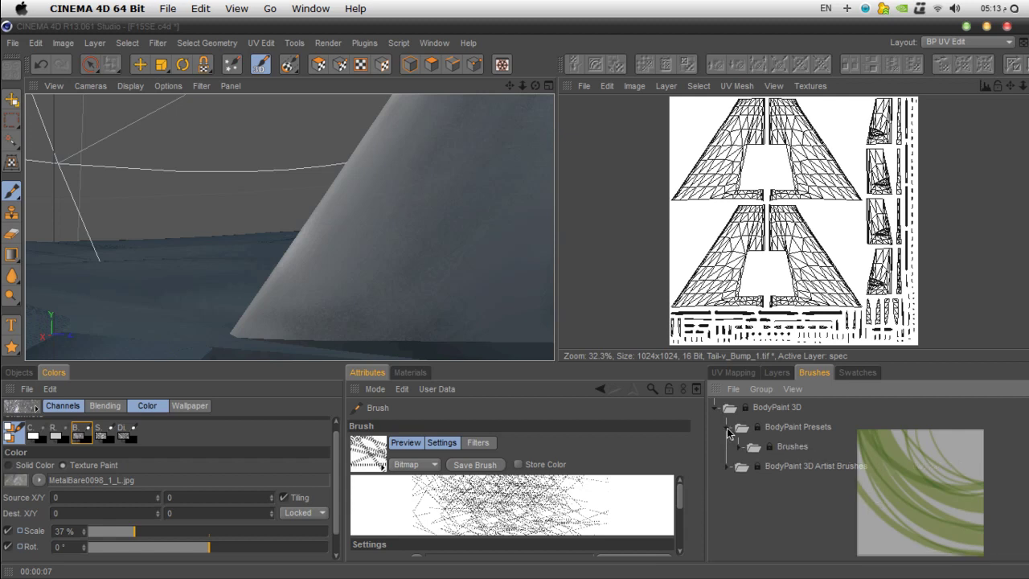
pyautogui.click(740, 447)
pyautogui.click(751, 466)
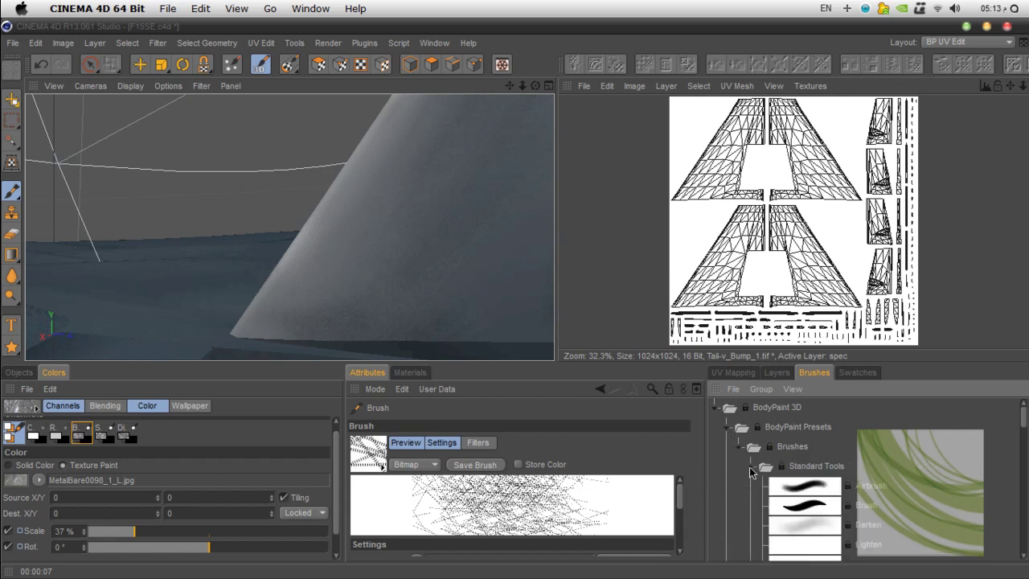
pyautogui.click(809, 490)
pyautogui.scroll(-5, 810, 537)
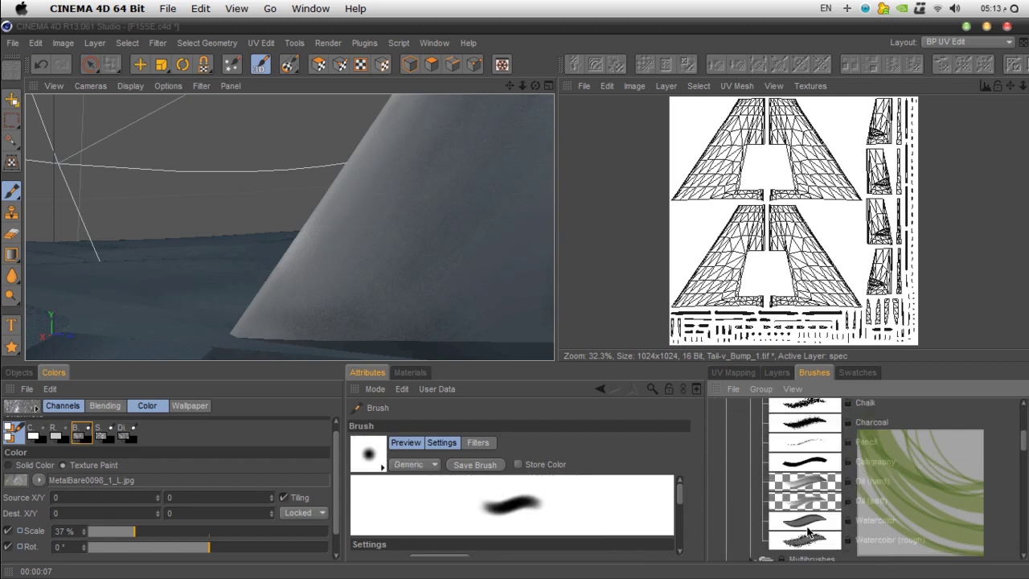
pyautogui.click(806, 443)
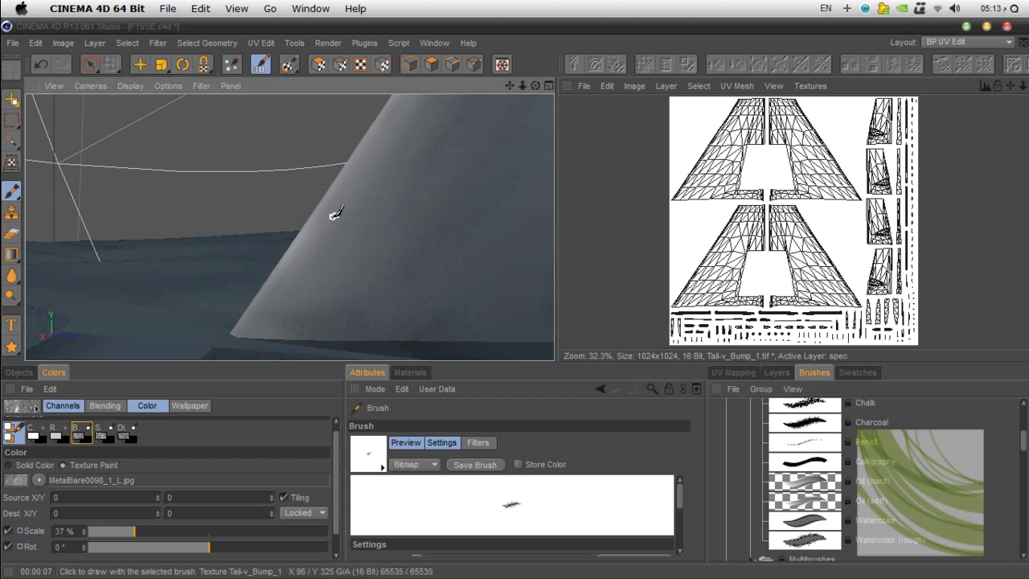
# Step: Enlarge the Pencil brush to size 30 and show its settings
pyautogui.press(']')
pyautogui.press(']')
pyautogui.press(']')
pyautogui.press(']')
pyautogui.press(']')
pyautogui.click(335, 220)
pyautogui.press('[')
pyautogui.press('[')
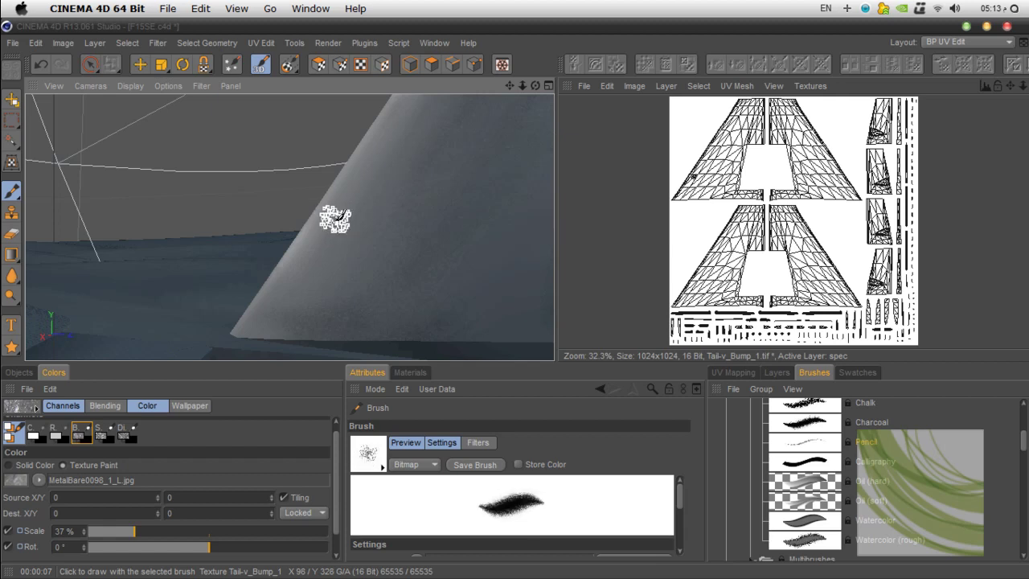
pyautogui.click(441, 443)
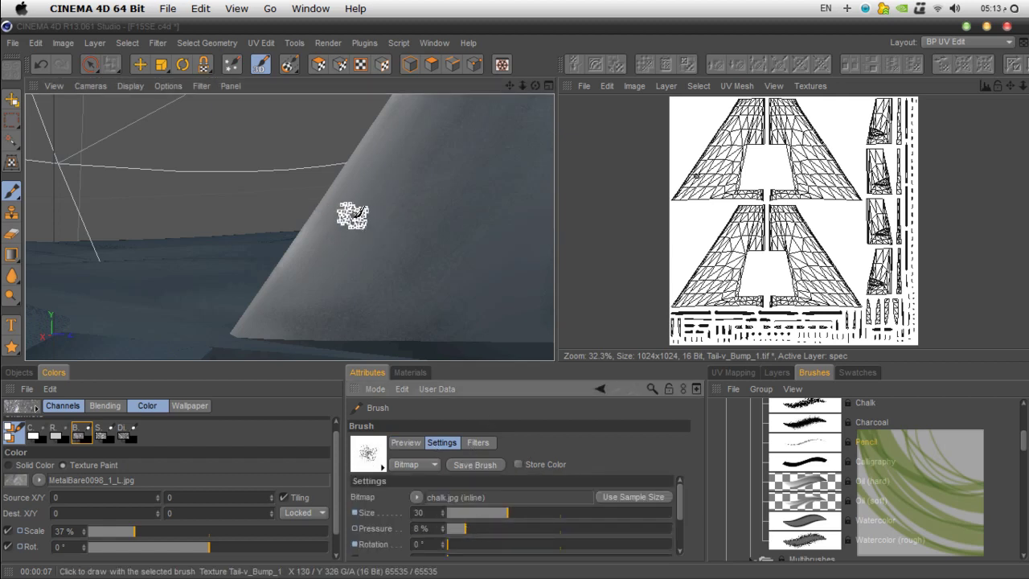
# Step: Lower the brush pressure to 2% and paint one long bump stroke down the tail fin's leading edge
pyautogui.moveTo(356, 168); pyautogui.dragTo(281, 277)
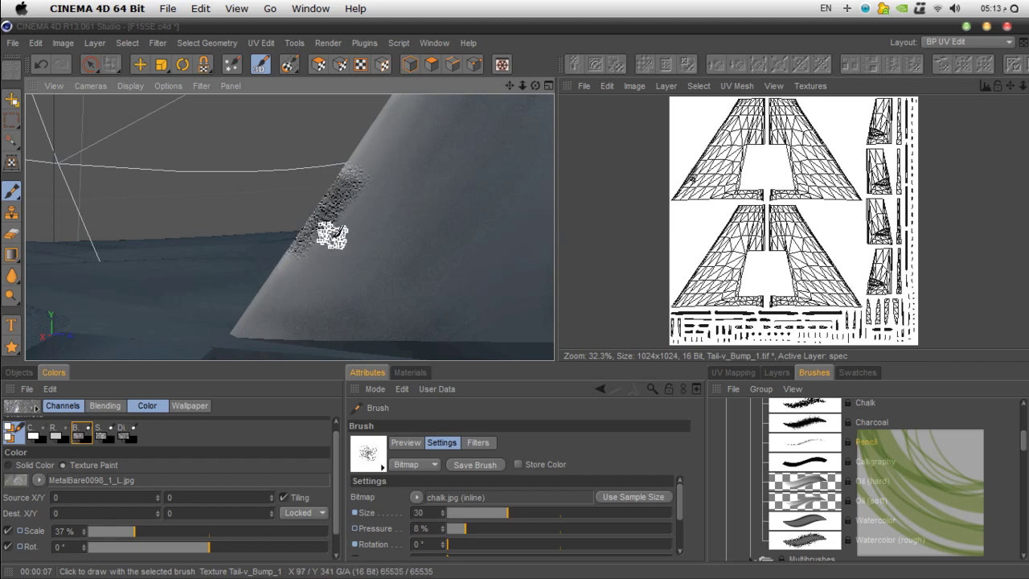
pyautogui.press('super+z')
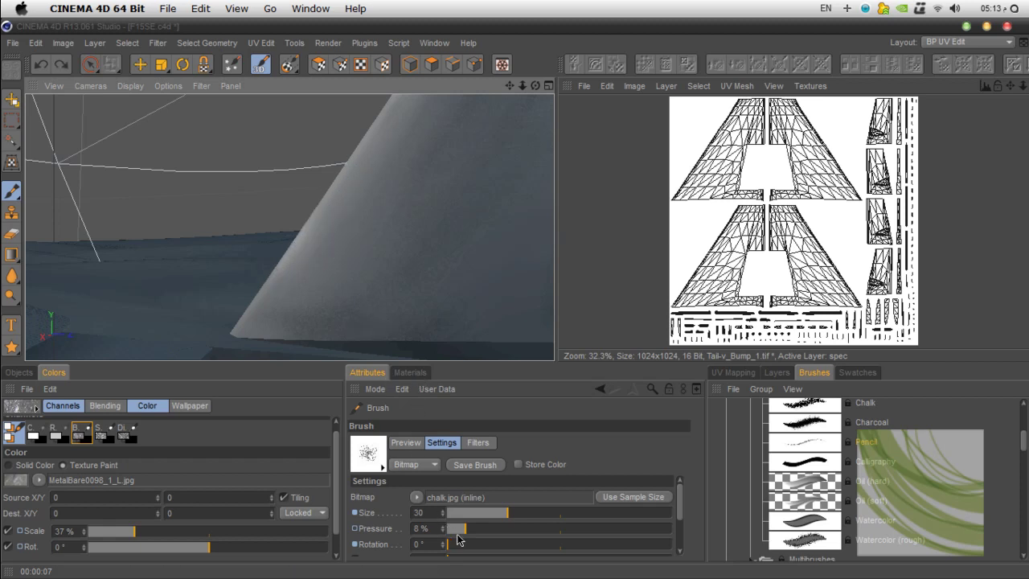
pyautogui.moveTo(457, 535); pyautogui.dragTo(458, 529)
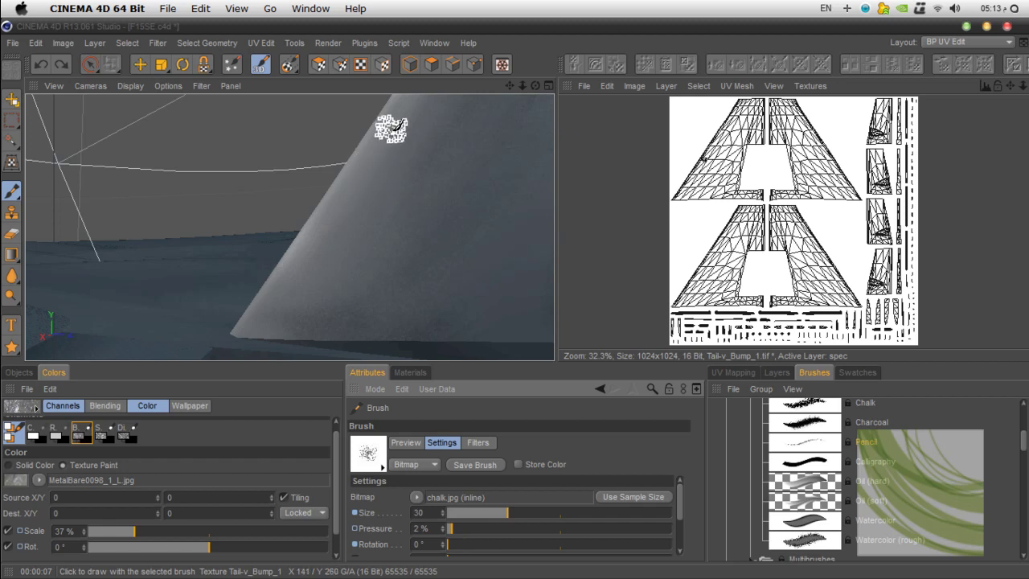
pyautogui.moveTo(386, 120); pyautogui.dragTo(264, 304)
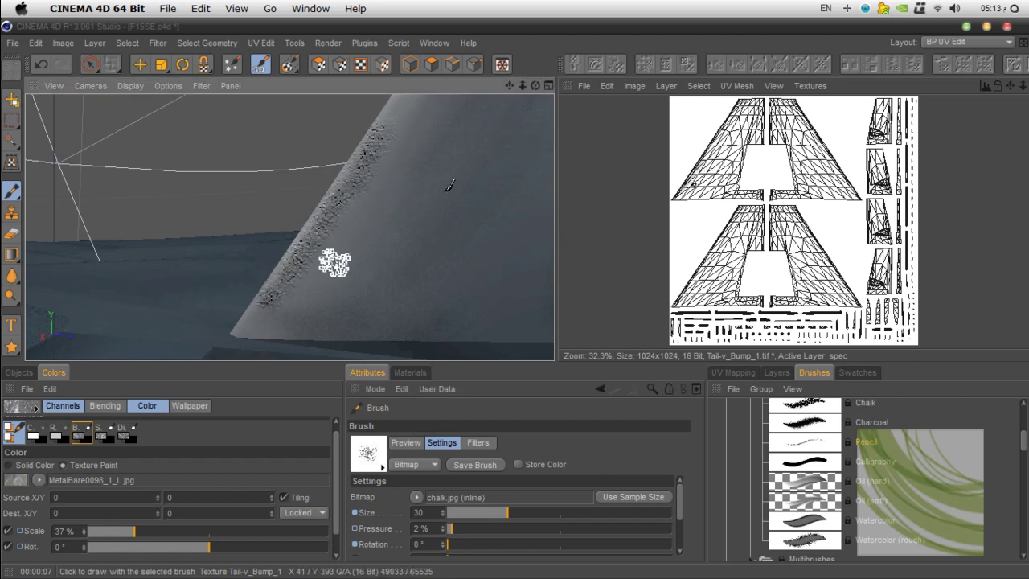
# Step: Set the Tail-v material's Bump strength to 15%
pyautogui.moveTo(508, 85); pyautogui.dragTo(473, 218)
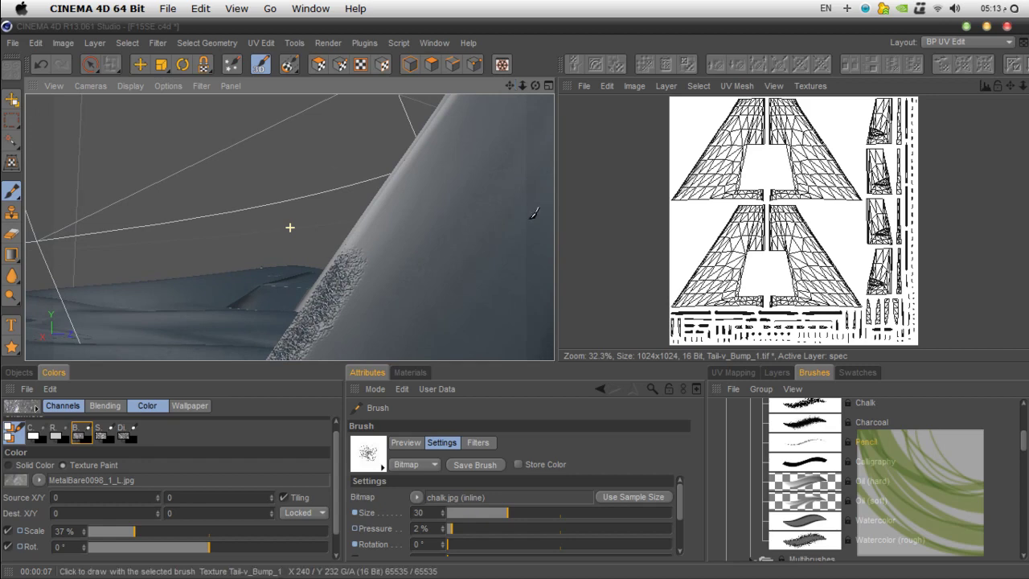
pyautogui.click(410, 372)
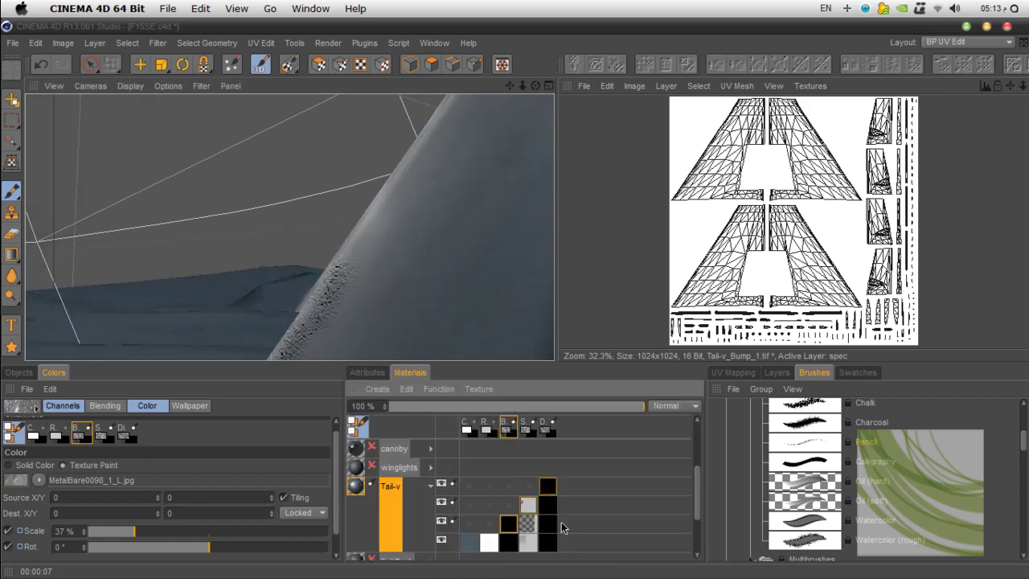
pyautogui.doubleClick(360, 493)
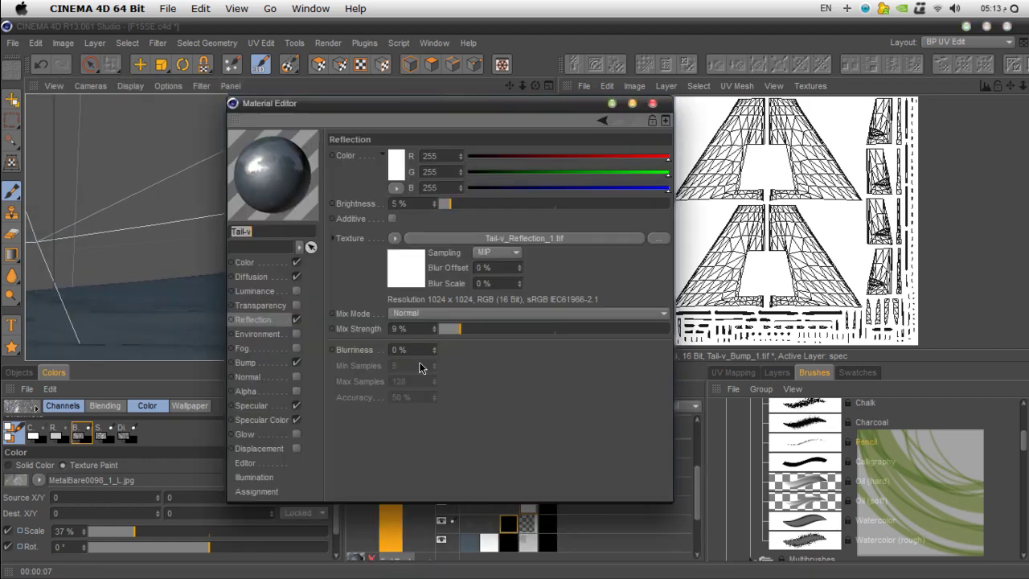
pyautogui.click(246, 363)
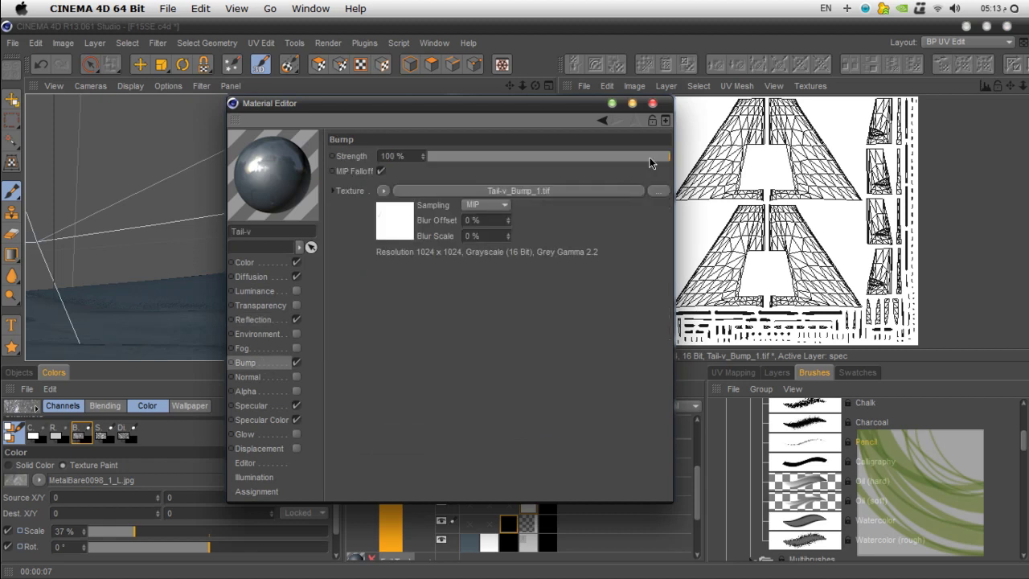
pyautogui.moveTo(650, 162); pyautogui.dragTo(569, 167)
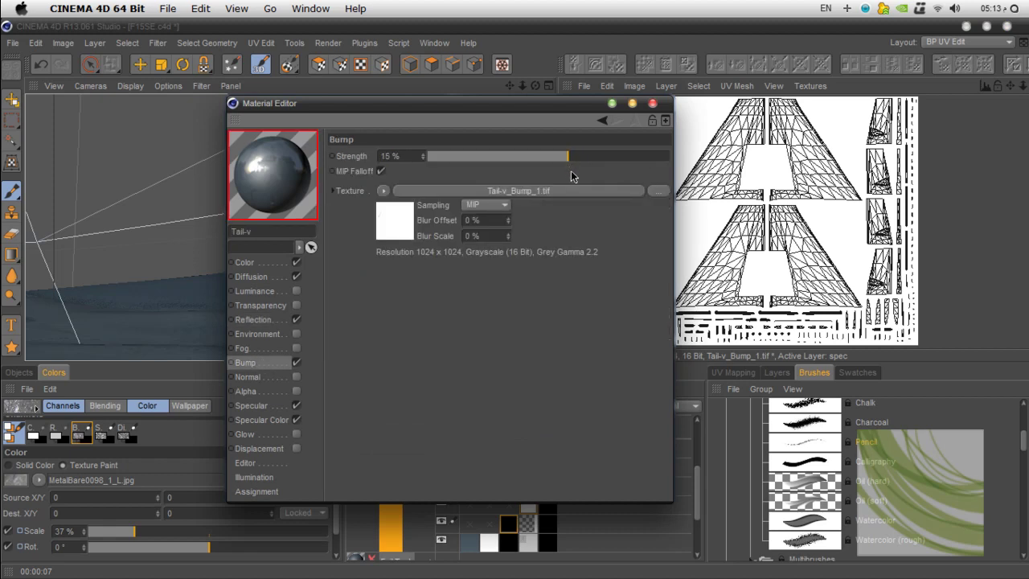
pyautogui.click(652, 103)
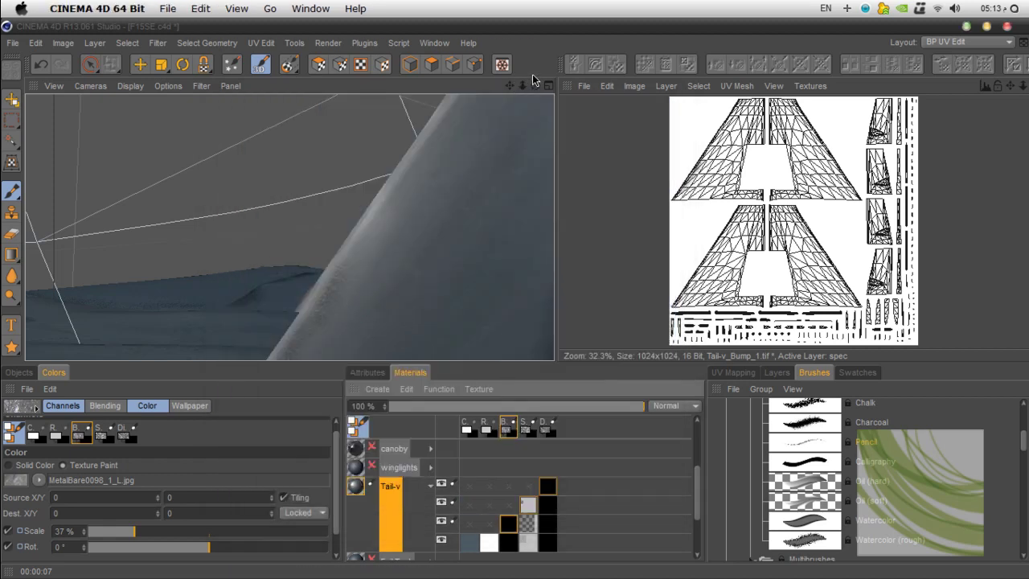
# Step: Detach the render commands as a floating palette and dock it alongside the Brushes and Swatches panels
pyautogui.moveTo(513, 86); pyautogui.dragTo(547, 45)
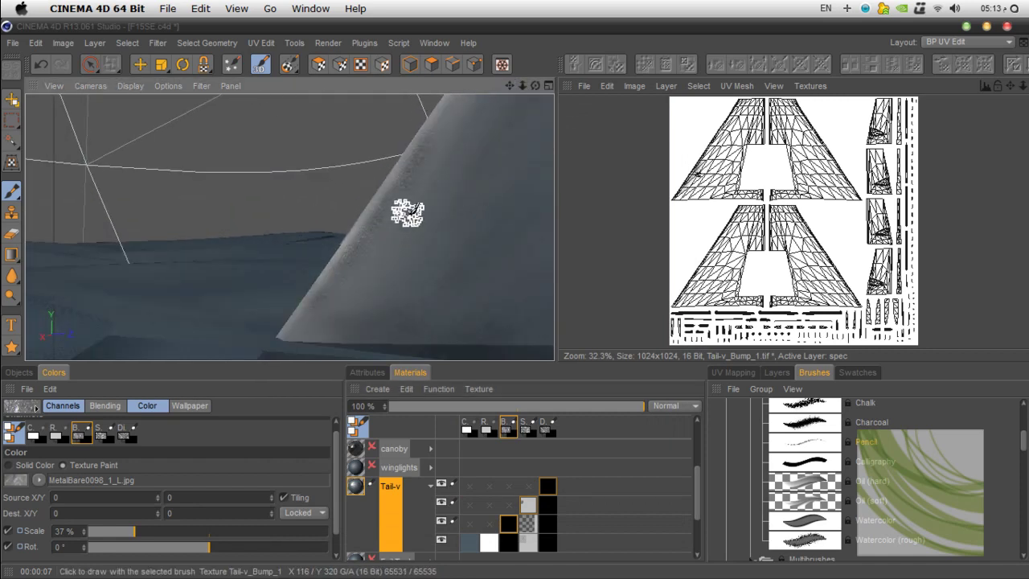
pyautogui.click(329, 43)
pyautogui.click(519, 55)
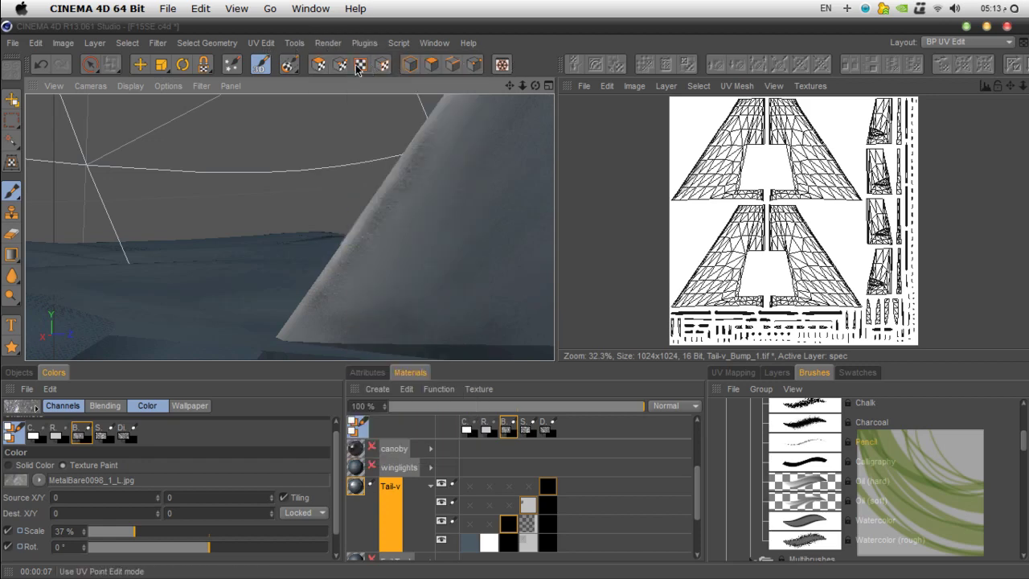
pyautogui.click(338, 44)
pyautogui.click(355, 58)
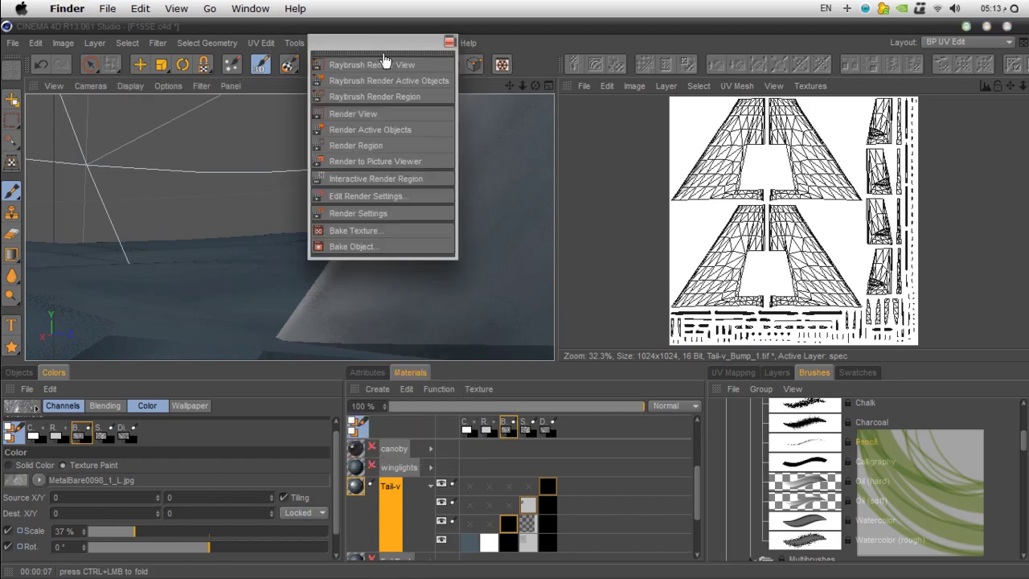
pyautogui.moveTo(379, 53); pyautogui.dragTo(448, 108)
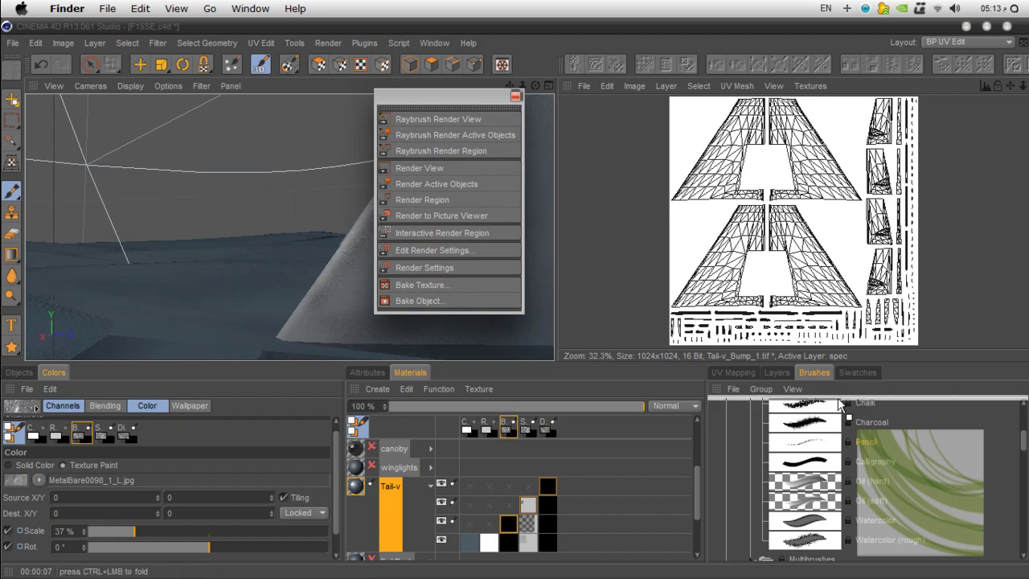
pyautogui.moveTo(860, 381); pyautogui.dragTo(874, 375)
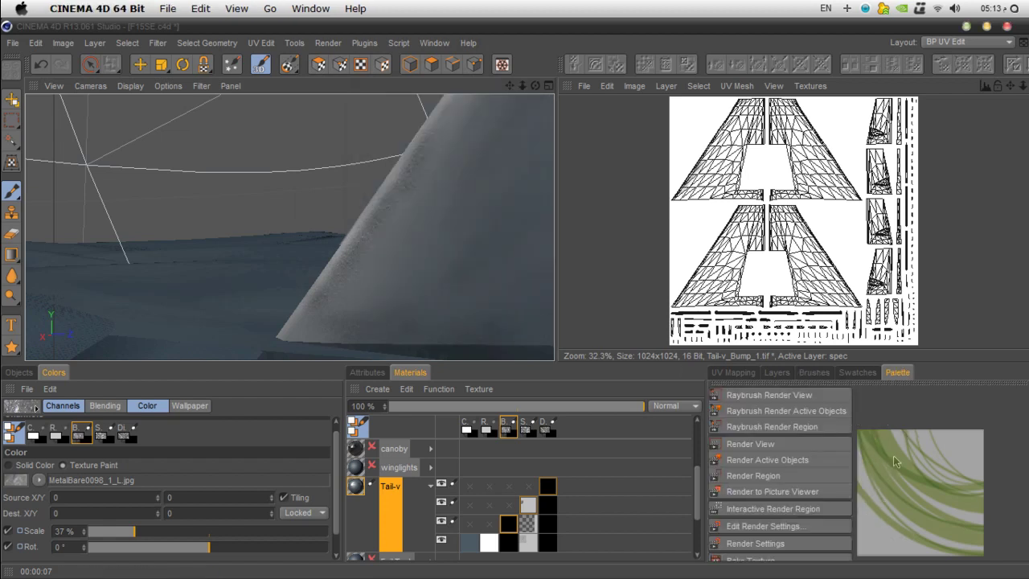
# Step: Render a region around the tail fin's leading edge to check the bump scratches
pyautogui.click(764, 476)
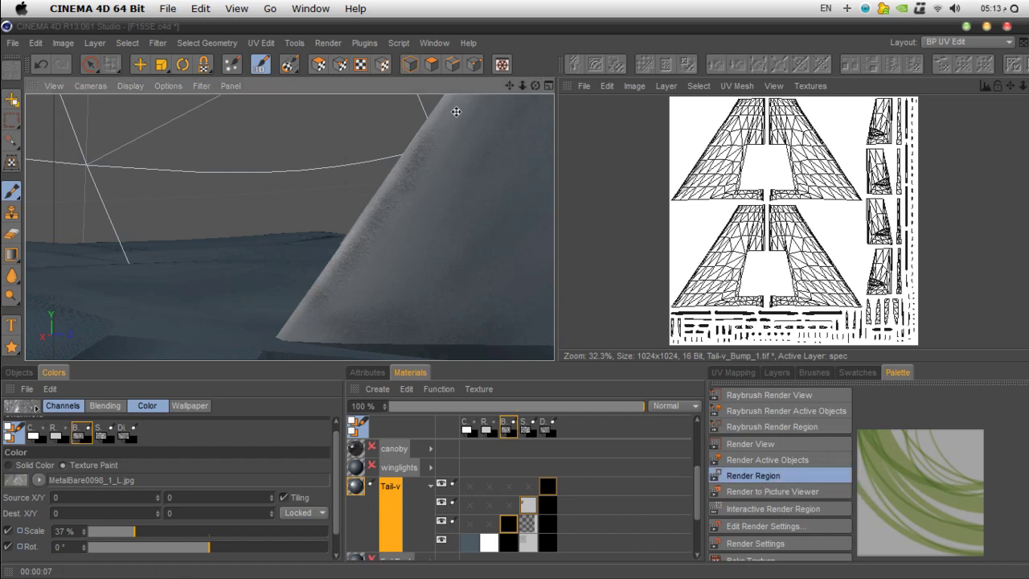
pyautogui.moveTo(456, 112); pyautogui.dragTo(276, 342)
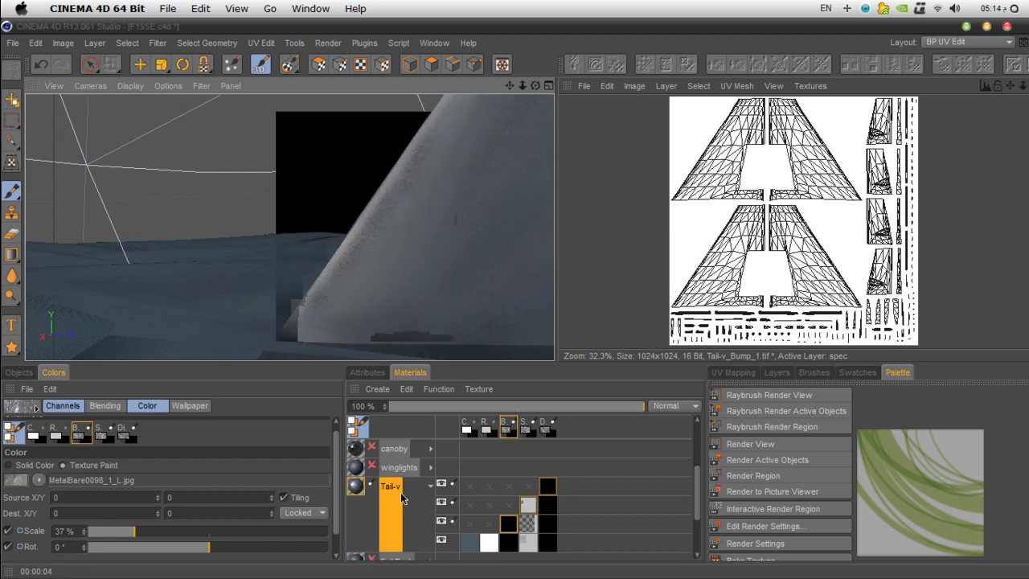
# Step: Lower the spec layer of Tail-v's Bump texture to 39% opacity and render a region around the tail fin's leading edge
pyautogui.click(782, 373)
pyautogui.moveTo(952, 432); pyautogui.dragTo(852, 431)
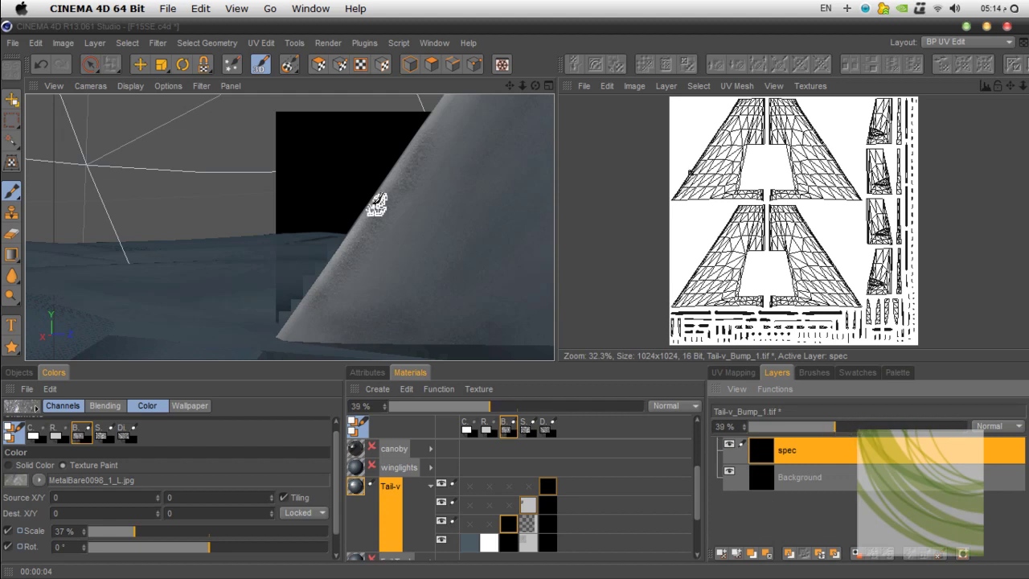
pyautogui.click(895, 373)
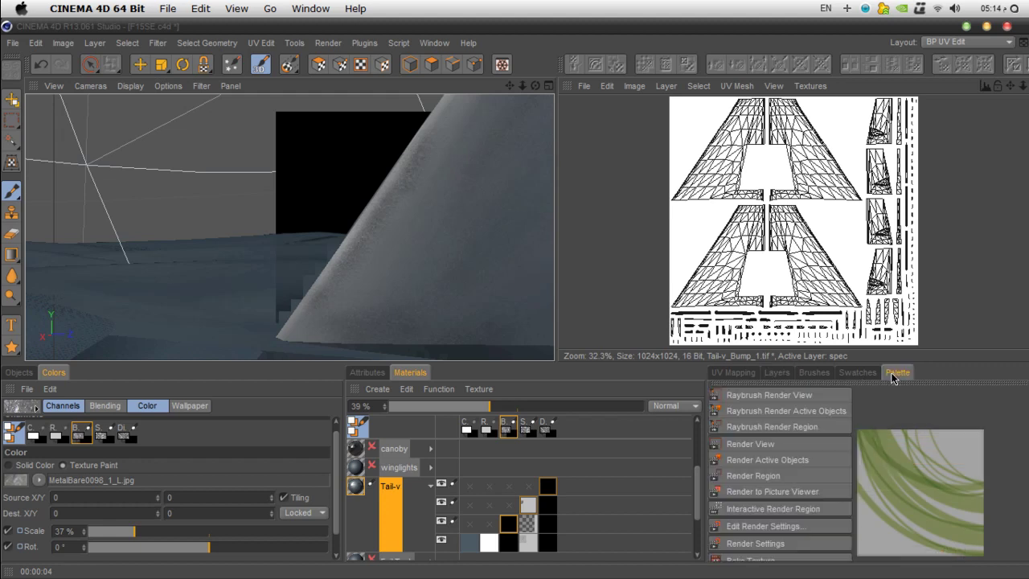
pyautogui.click(753, 475)
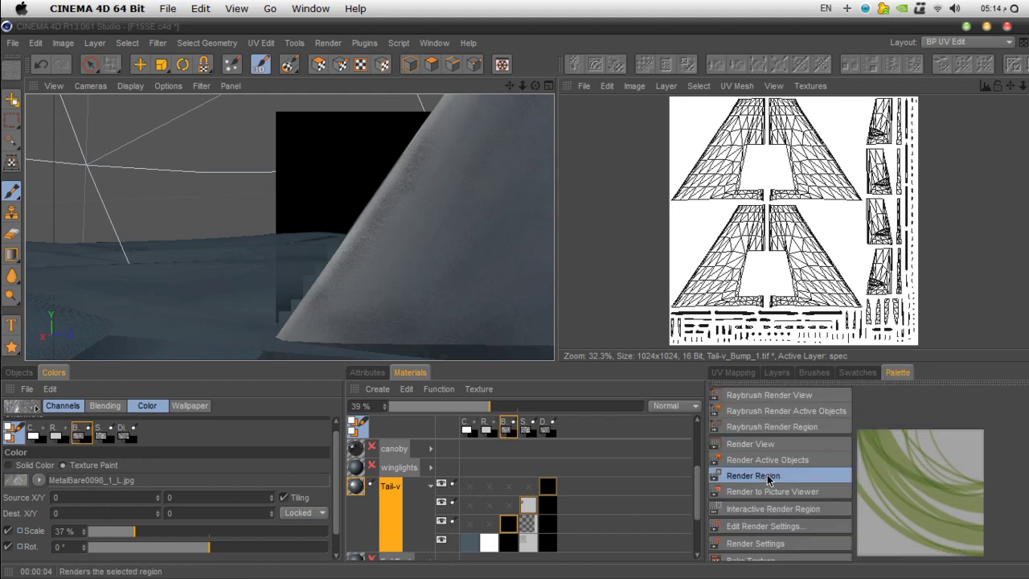
pyautogui.moveTo(460, 111); pyautogui.dragTo(278, 354)
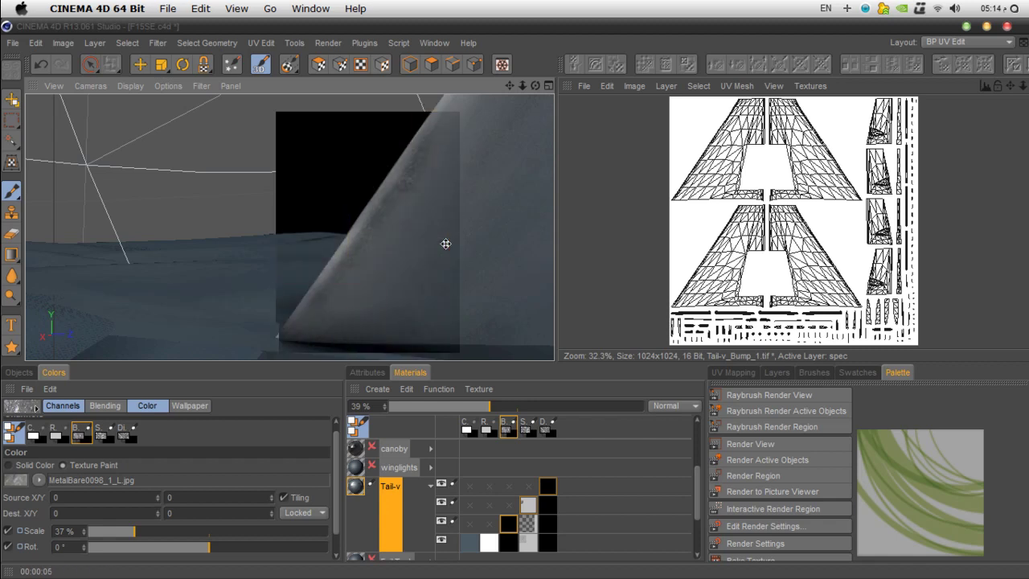
# Step: Inspect both sides of the tail fins up close and render them from the opposite side in the Picture Viewer
pyautogui.scroll(-3, 443, 261)
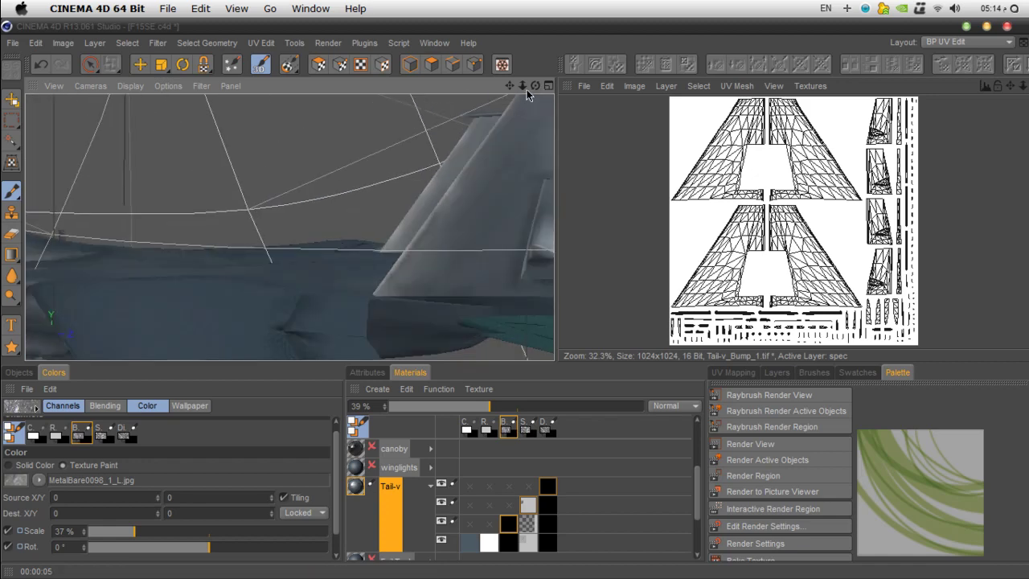
pyautogui.moveTo(514, 84); pyautogui.dragTo(475, 252)
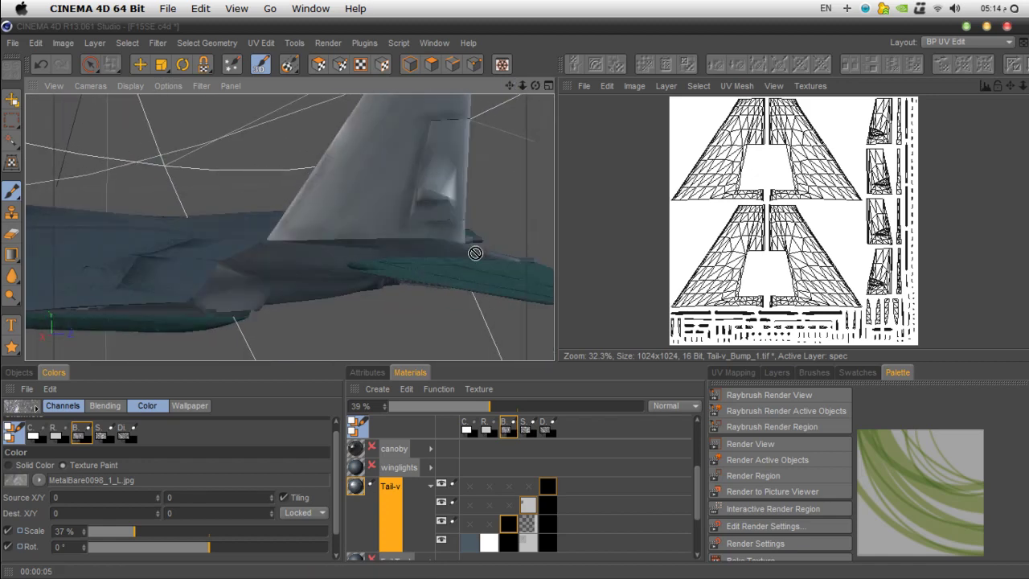
pyautogui.scroll(4, 458, 260)
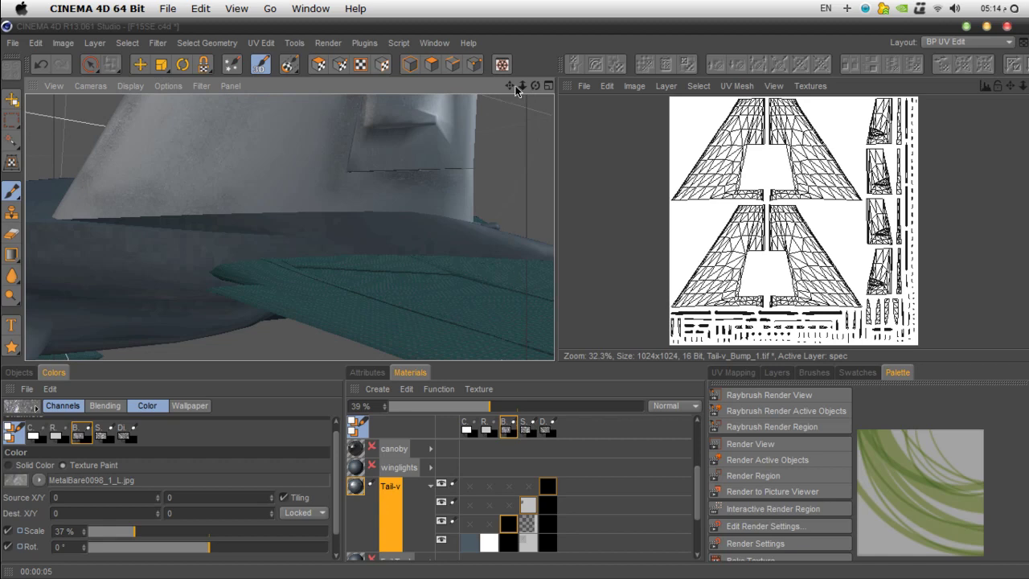
pyautogui.moveTo(534, 85); pyautogui.dragTo(480, 179)
pyautogui.scroll(3, 411, 262)
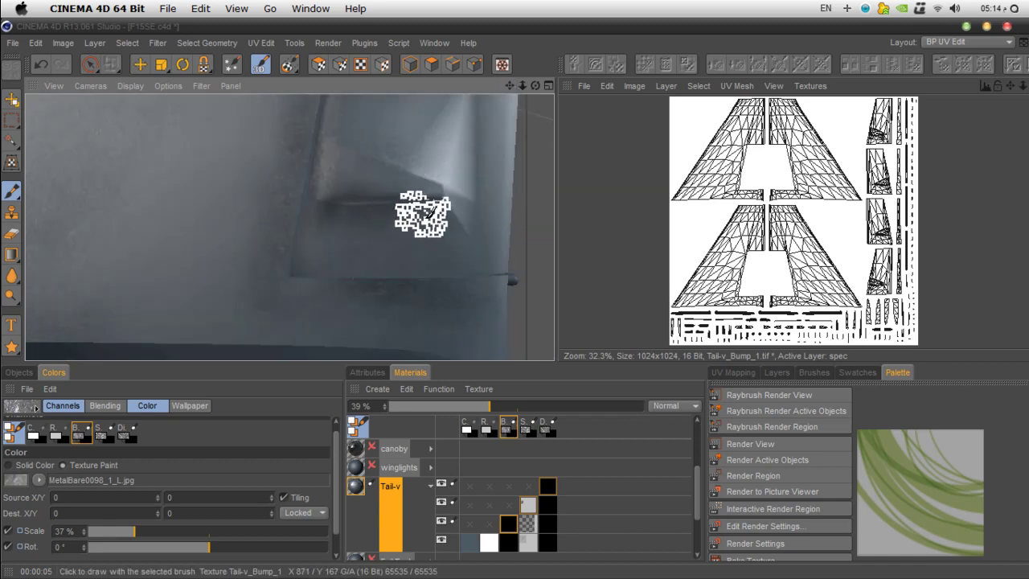
pyautogui.scroll(-3, 493, 218)
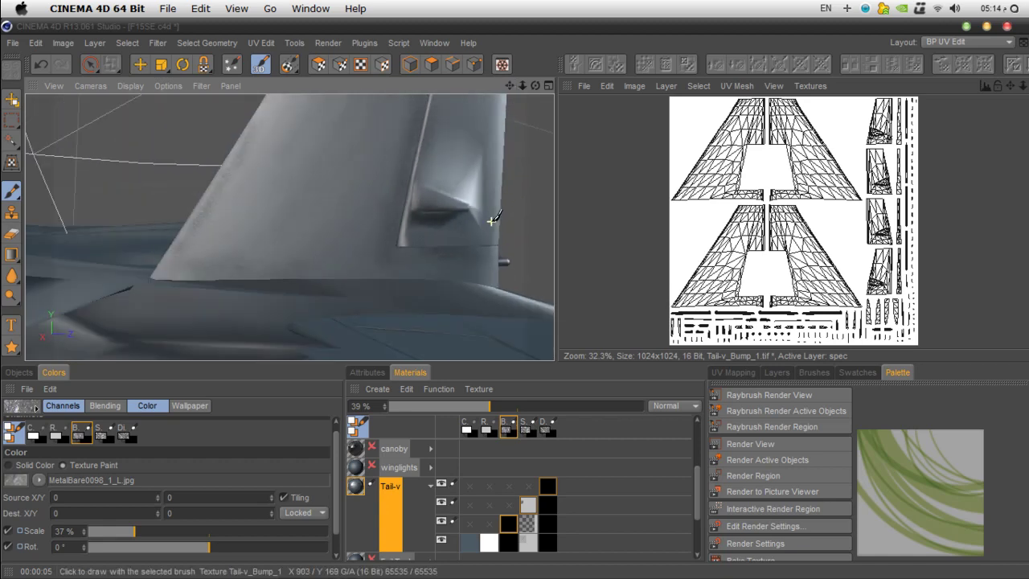
pyautogui.moveTo(512, 86); pyautogui.dragTo(527, 108)
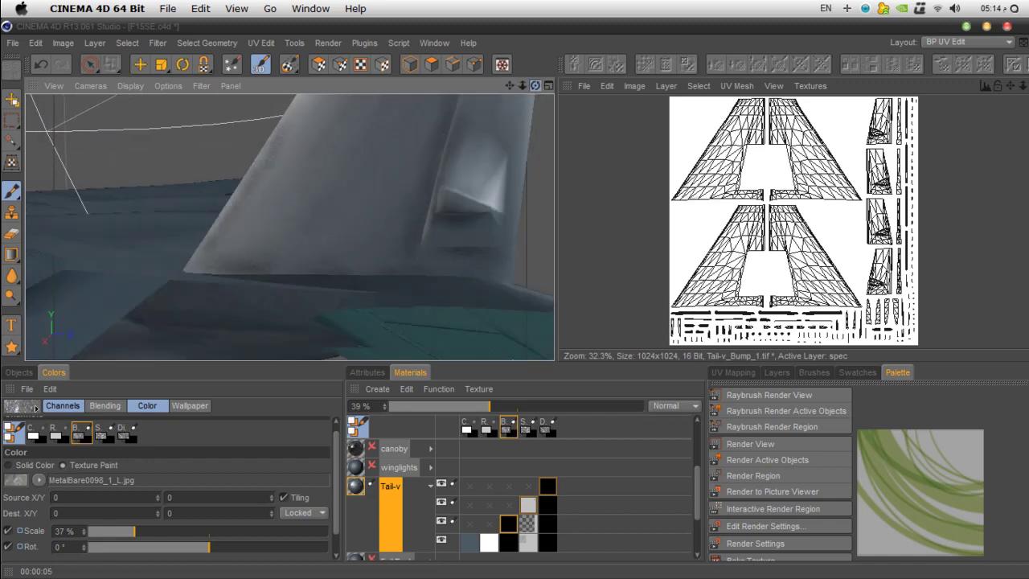
pyautogui.moveTo(535, 85); pyautogui.dragTo(538, 125)
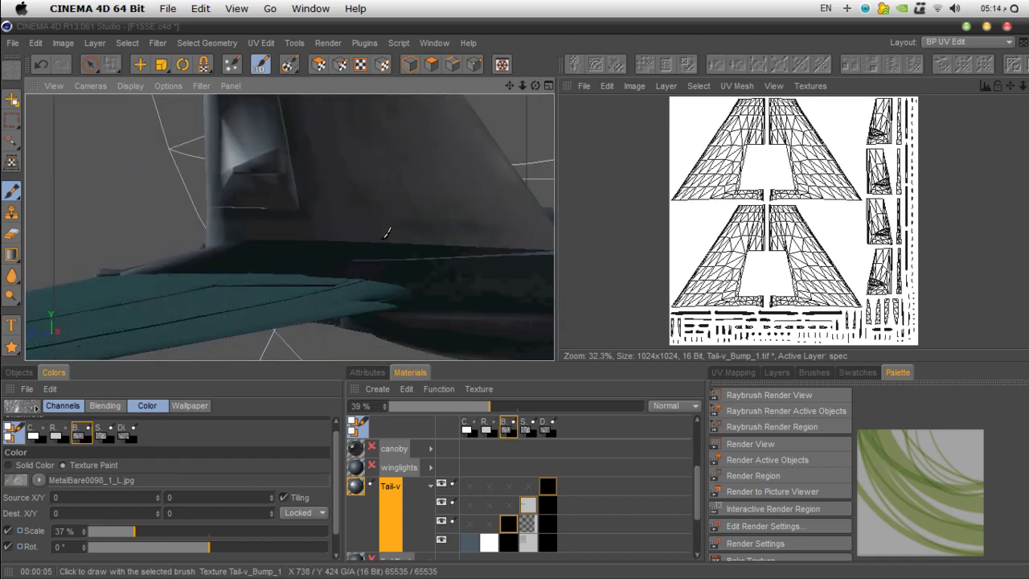
pyautogui.moveTo(510, 85); pyautogui.dragTo(378, 205)
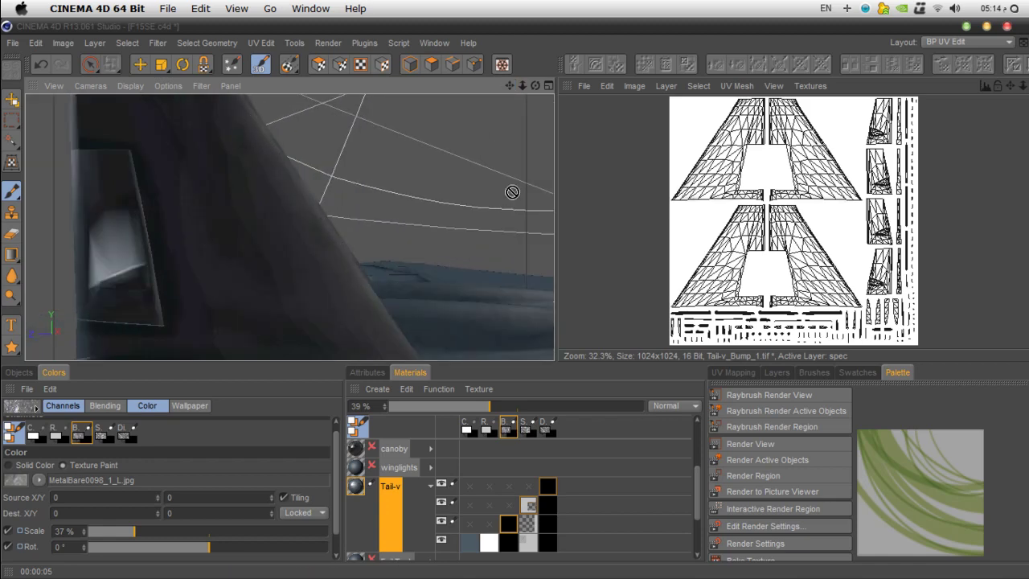
pyautogui.scroll(-5, 459, 153)
pyautogui.moveTo(509, 85); pyautogui.dragTo(236, 245)
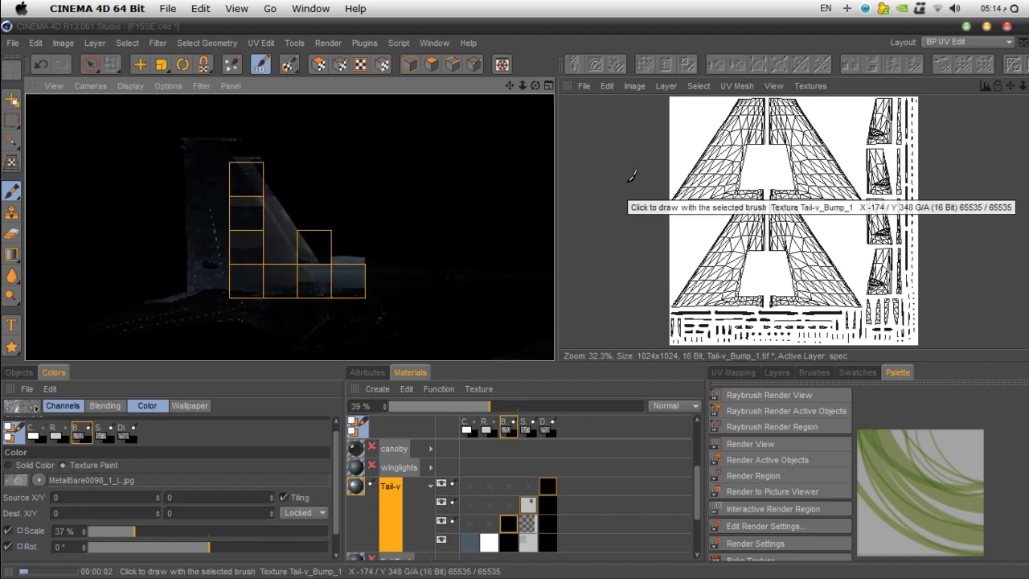
pyautogui.hotkey('shift', 'r')
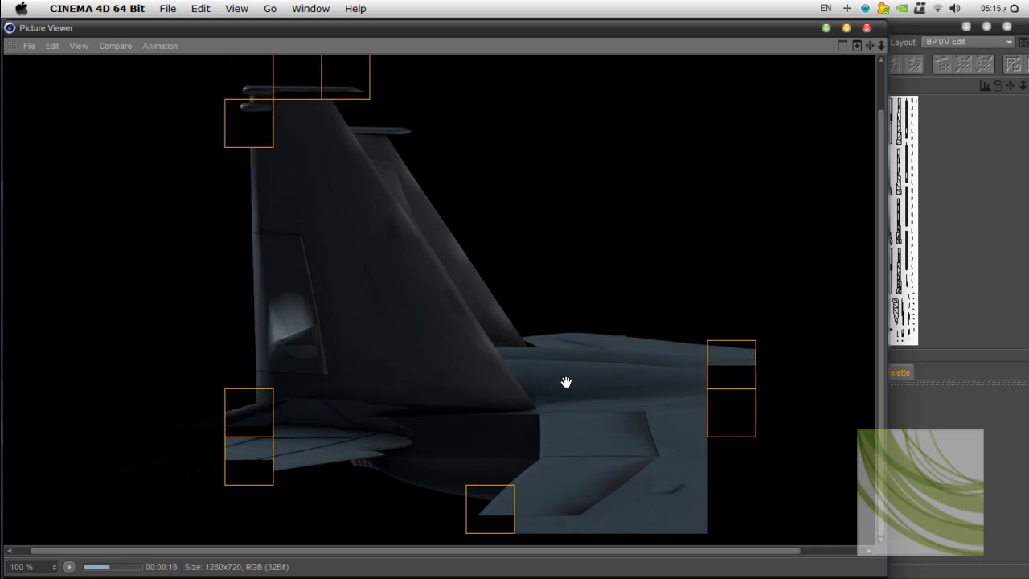
pyautogui.click(843, 47)
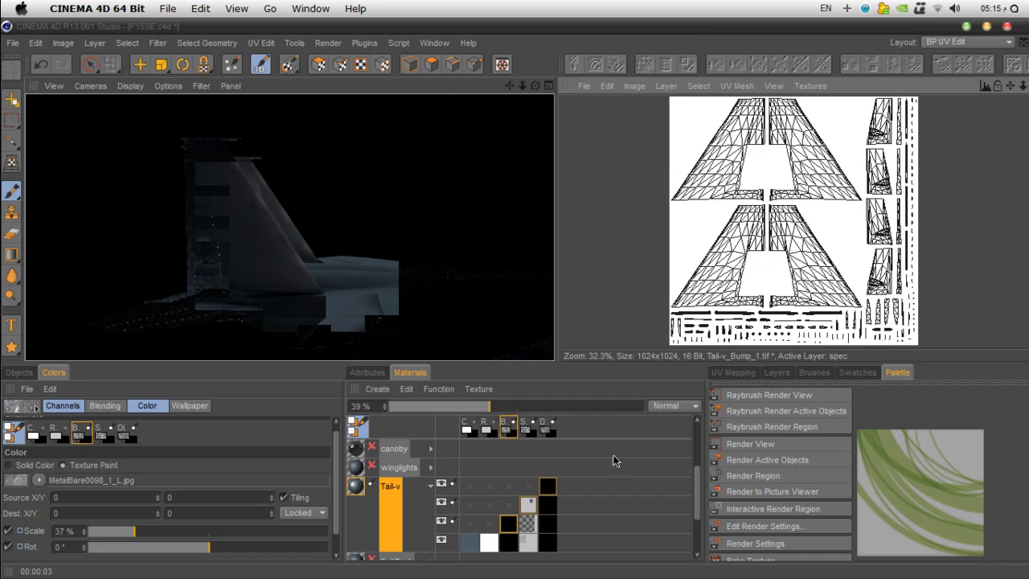
# Step: Set the blend mode of the BumpSpec layer in Tail-v's Specular Color texture to Linear Dodge
pyautogui.click(529, 507)
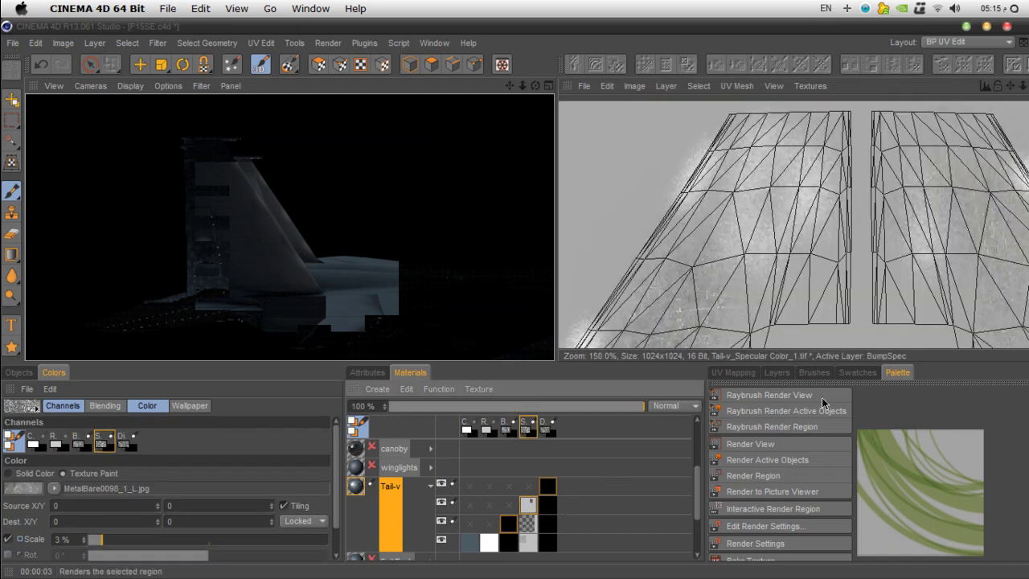
pyautogui.click(776, 372)
pyautogui.click(983, 426)
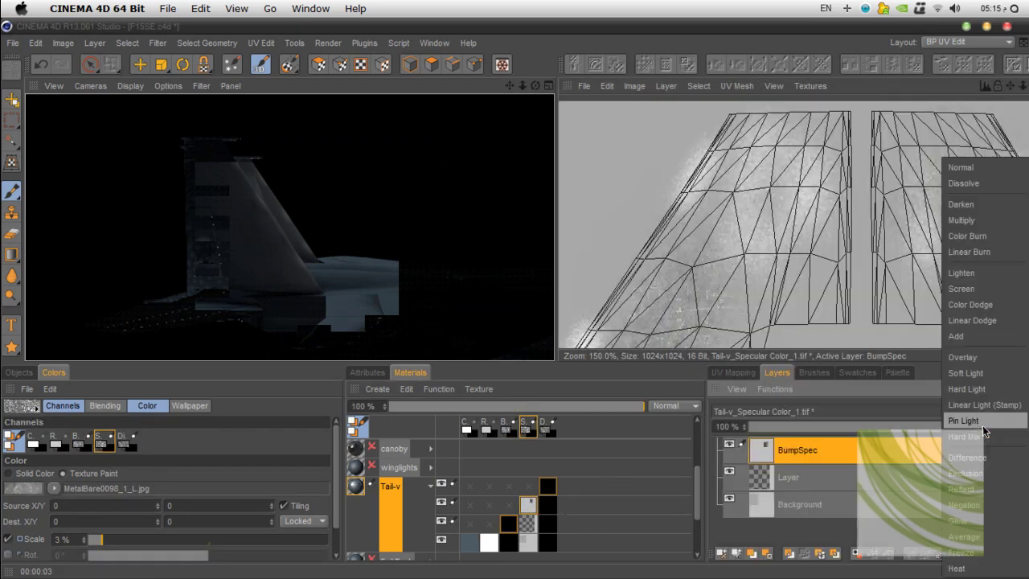
pyautogui.click(975, 321)
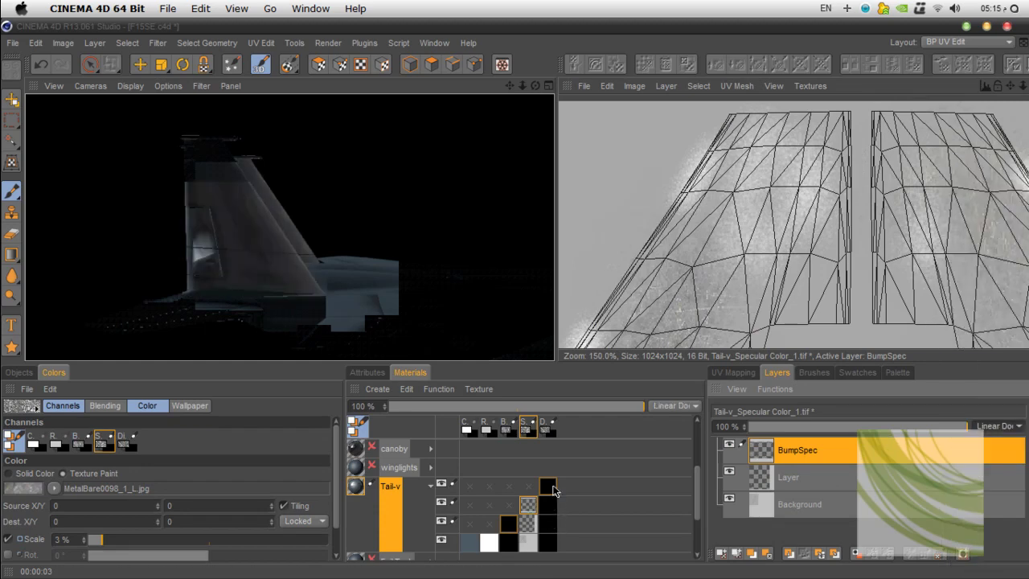
# Step: Set the uppermost layer of Tail-v's Diffusion texture to Multiply blending at 44% opacity
pyautogui.click(550, 488)
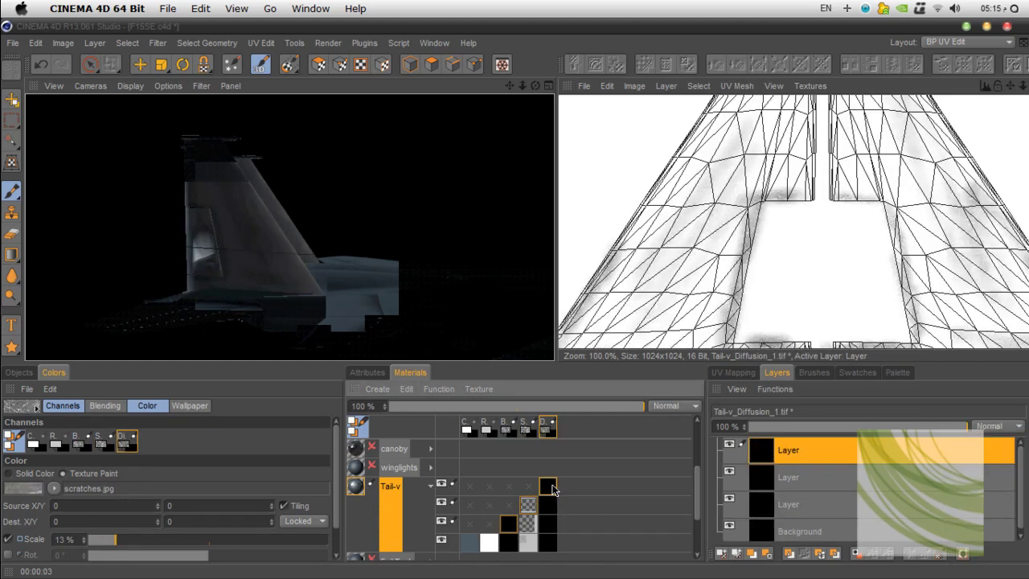
pyautogui.click(983, 426)
pyautogui.click(972, 219)
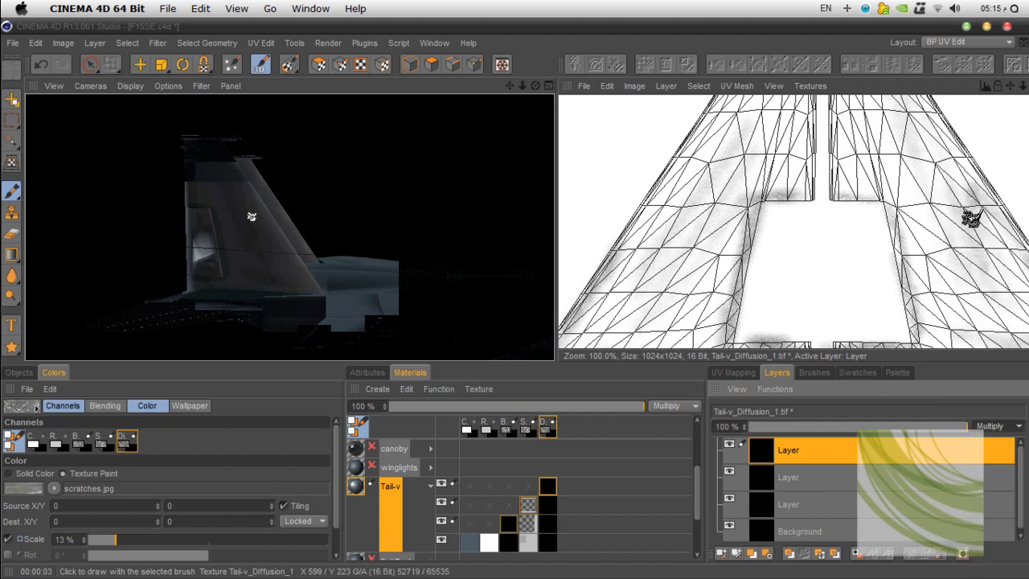
pyautogui.moveTo(968, 428); pyautogui.dragTo(847, 433)
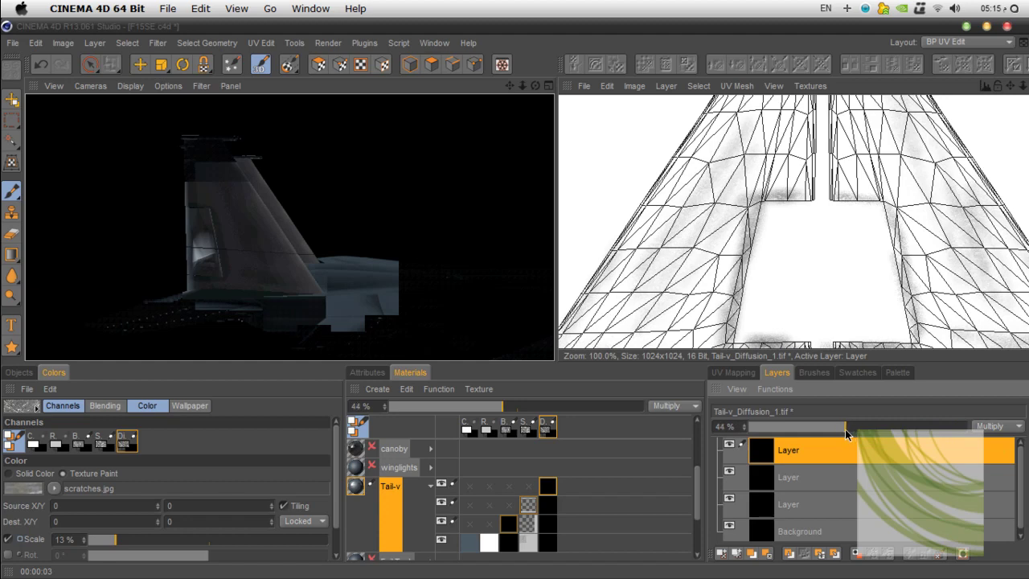
# Step: Reselect the BumpSpec layer and render the whole aircraft from the front quarter in the Picture Viewer
pyautogui.click(529, 508)
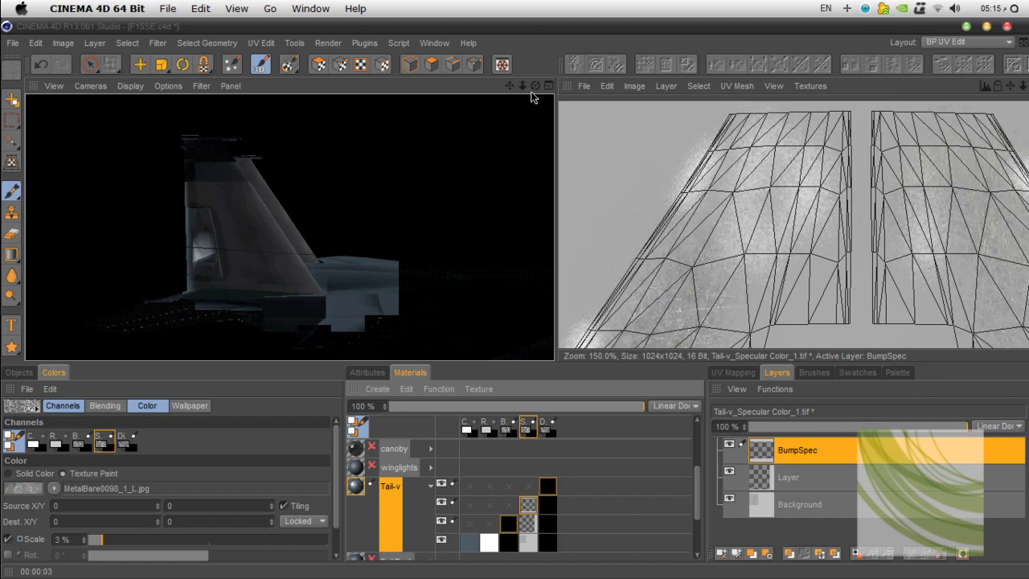
pyautogui.moveTo(534, 86); pyautogui.dragTo(470, 86)
pyautogui.moveTo(382, 229); pyautogui.dragTo(187, 213)
pyautogui.hotkey('shift', 'r')
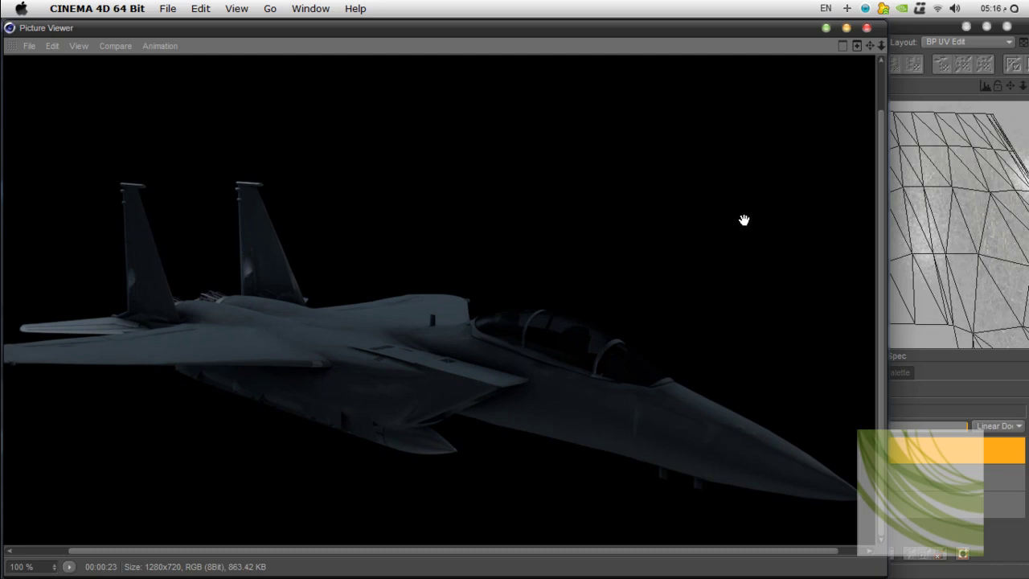
pyautogui.click(867, 28)
# Step: Render the whole aircraft from the side in the Picture Viewer and examine the tail fins up close
pyautogui.moveTo(535, 85); pyautogui.dragTo(659, 85)
pyautogui.moveTo(186, 214); pyautogui.dragTo(184, 213)
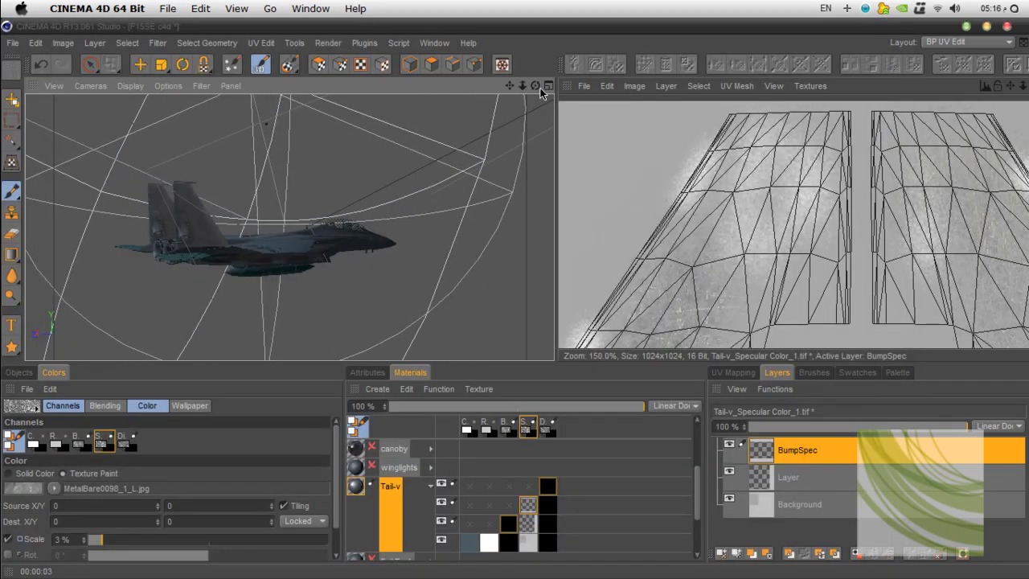
pyautogui.hotkey('shift', 'r')
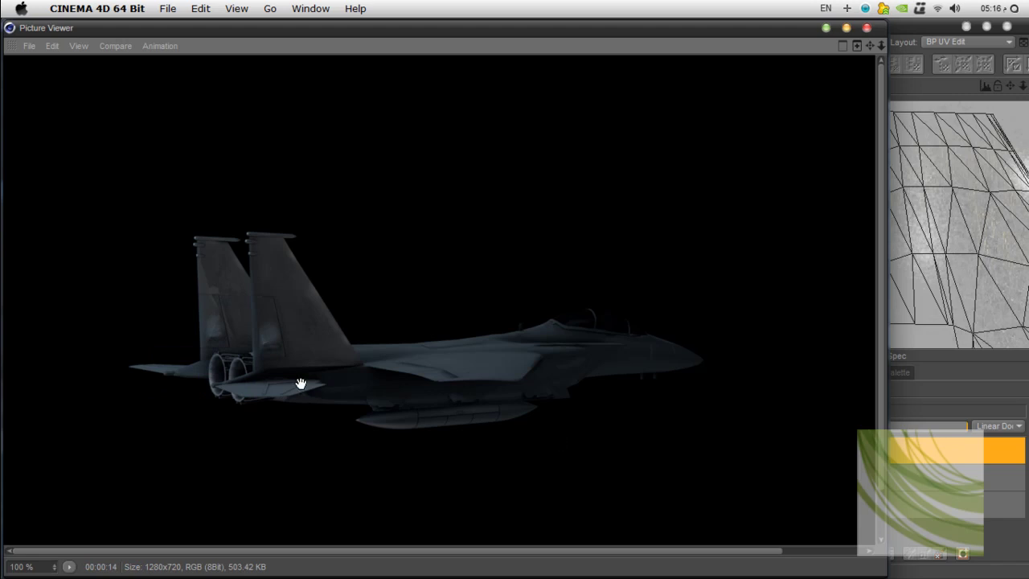
pyautogui.scroll(2, 234, 347)
pyautogui.scroll(1, 234, 347)
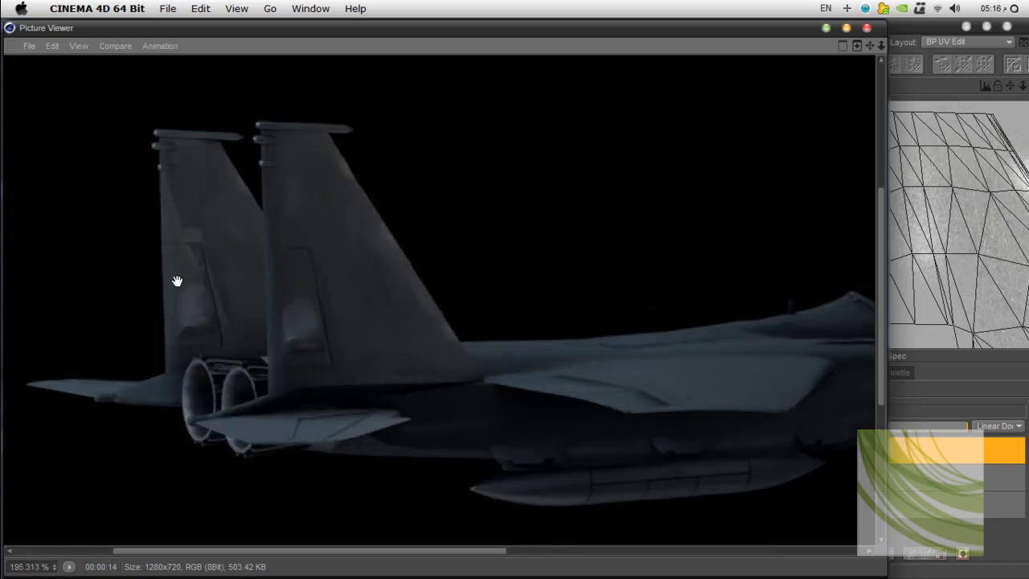
pyautogui.scroll(-3, 317, 273)
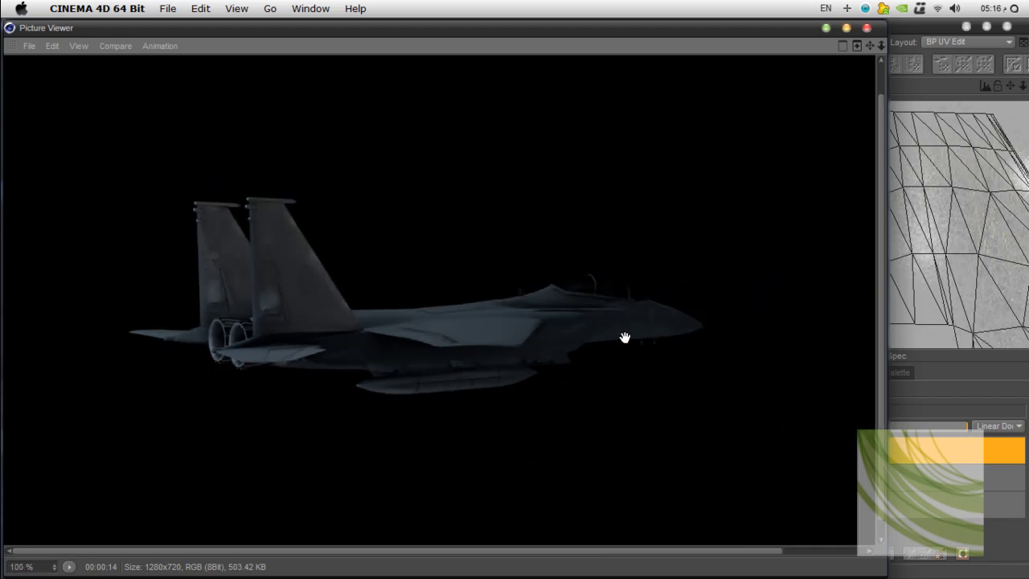
pyautogui.click(867, 28)
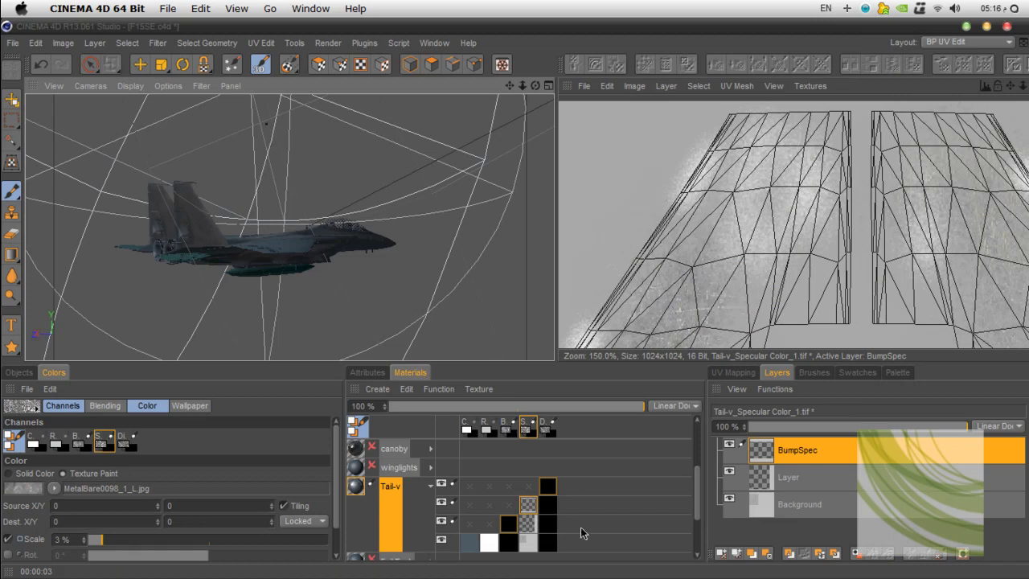
# Step: Set the second layer from the top in Tail-v's Diffusion texture to Multiply blending and lower its opacity
pyautogui.click(506, 430)
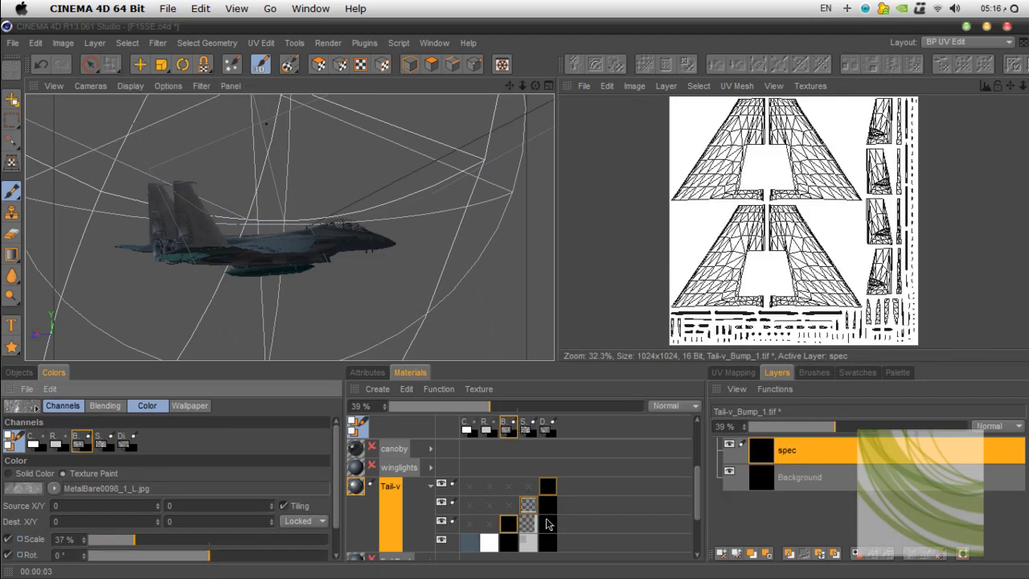
pyautogui.click(550, 489)
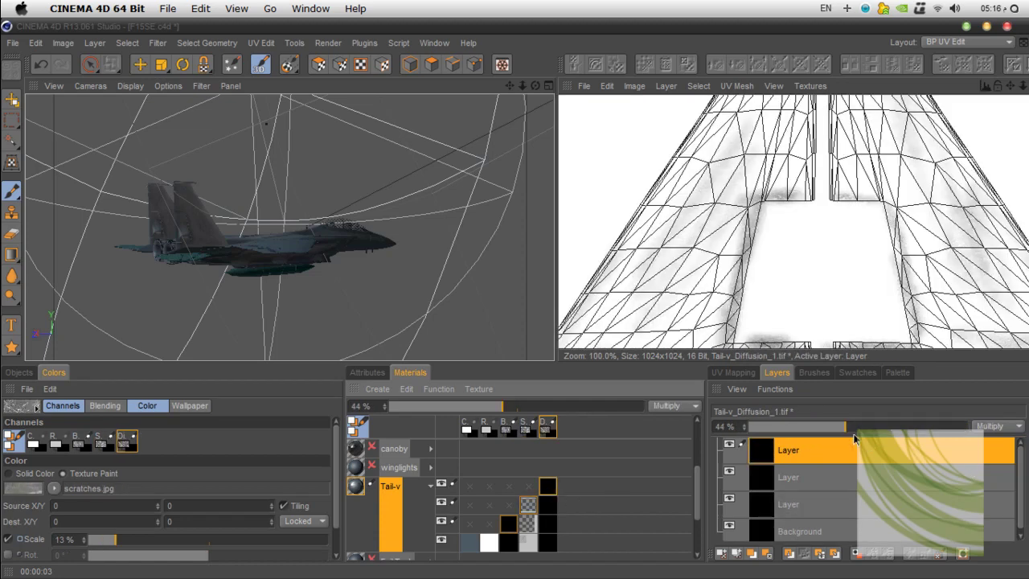
pyautogui.click(829, 479)
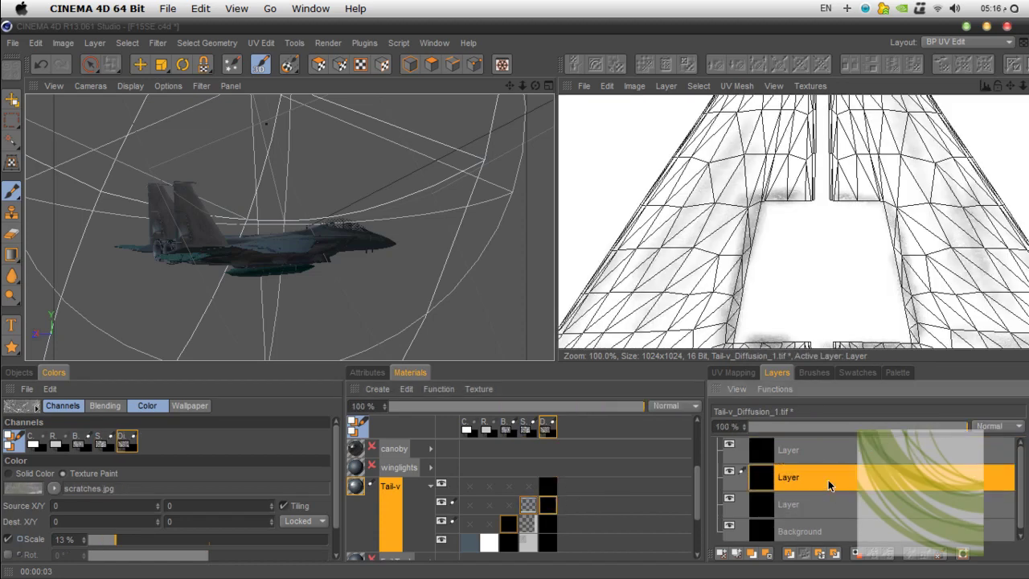
pyautogui.click(731, 472)
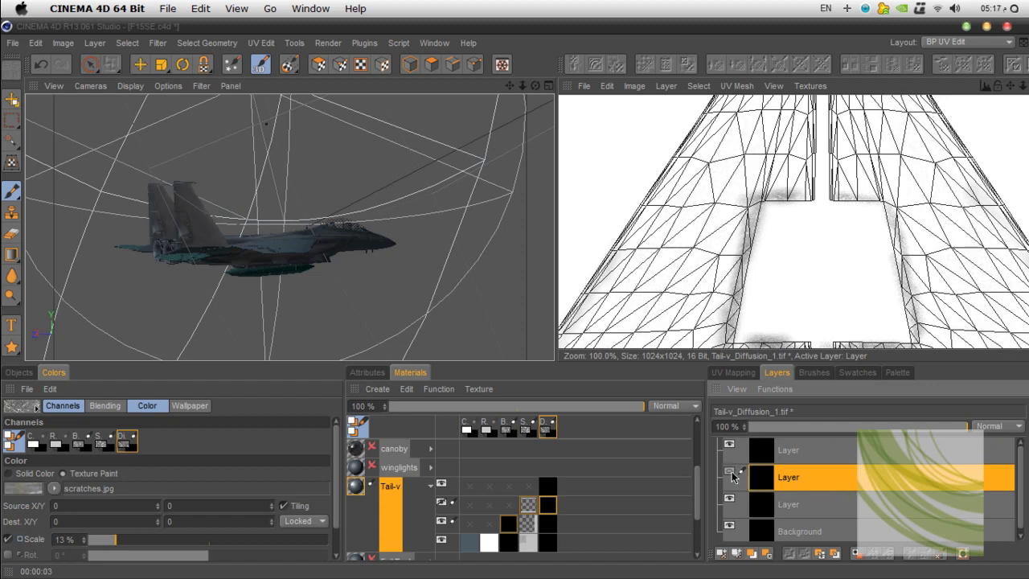
pyautogui.click(731, 471)
pyautogui.click(997, 427)
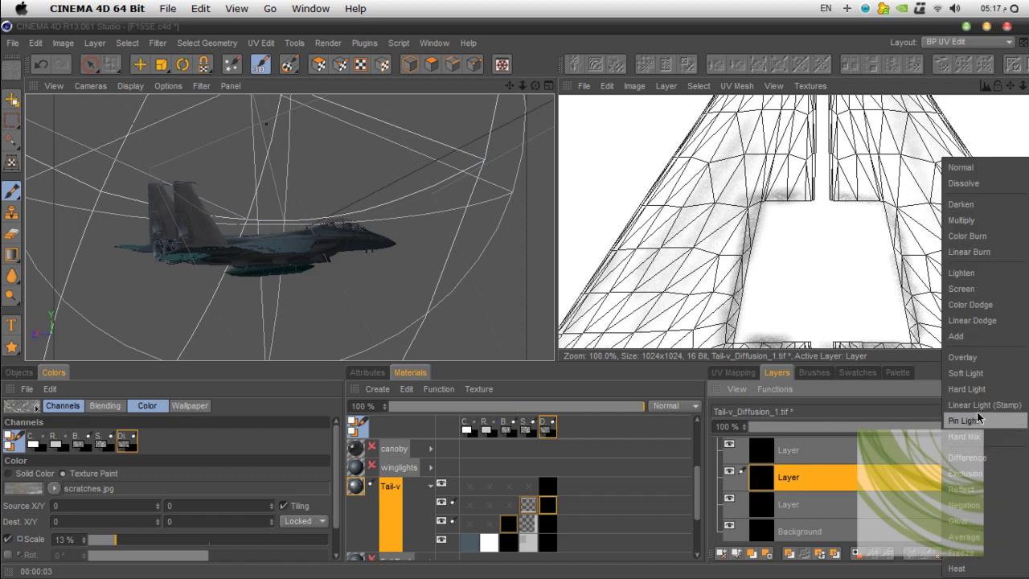
pyautogui.click(969, 221)
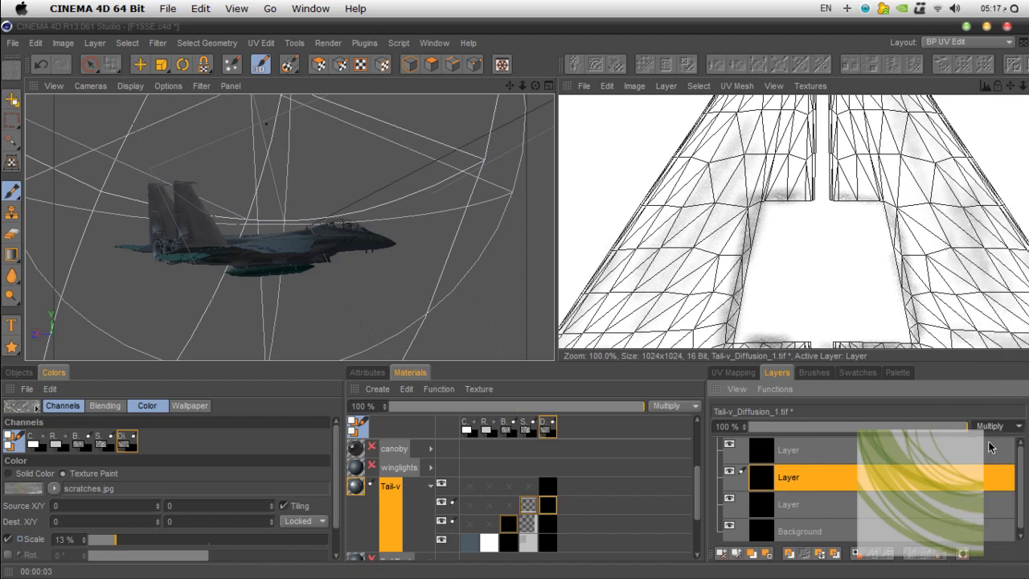
pyautogui.moveTo(949, 428); pyautogui.dragTo(870, 433)
# Step: Set the opacity of the second layer from the top in Tail-v's Diffusion texture to 44%
pyautogui.click(827, 505)
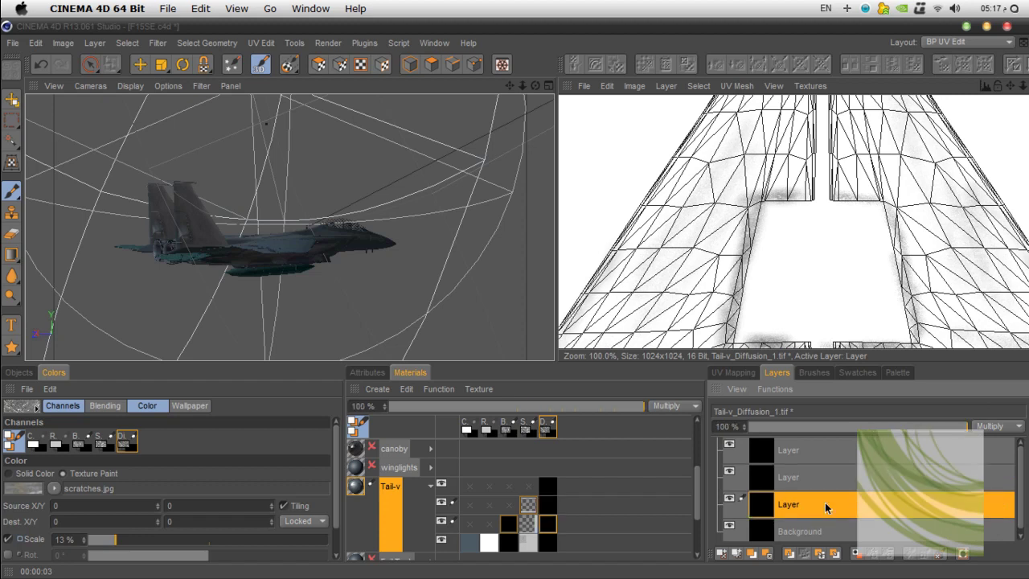
pyautogui.click(856, 482)
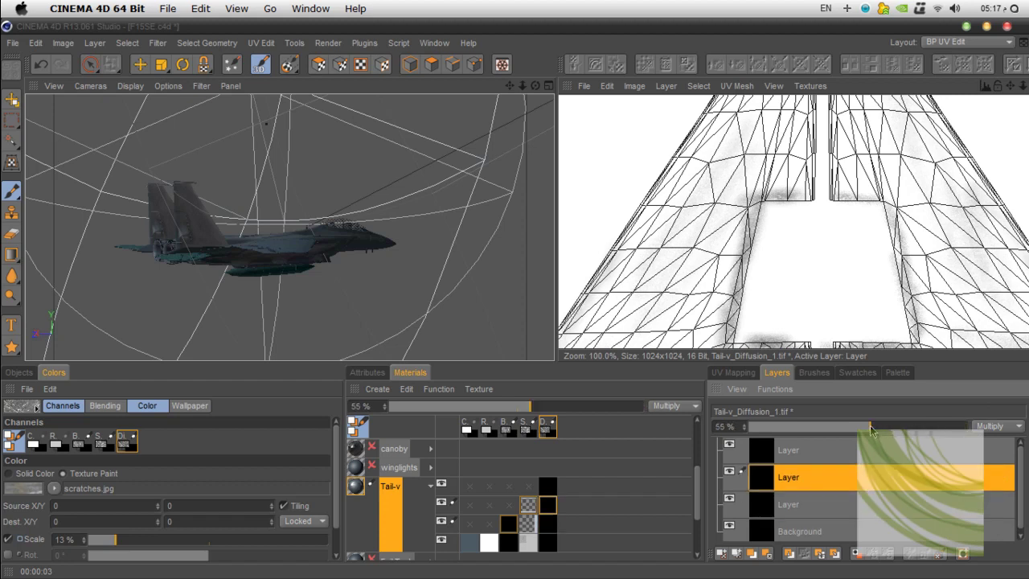
pyautogui.moveTo(873, 431); pyautogui.dragTo(845, 432)
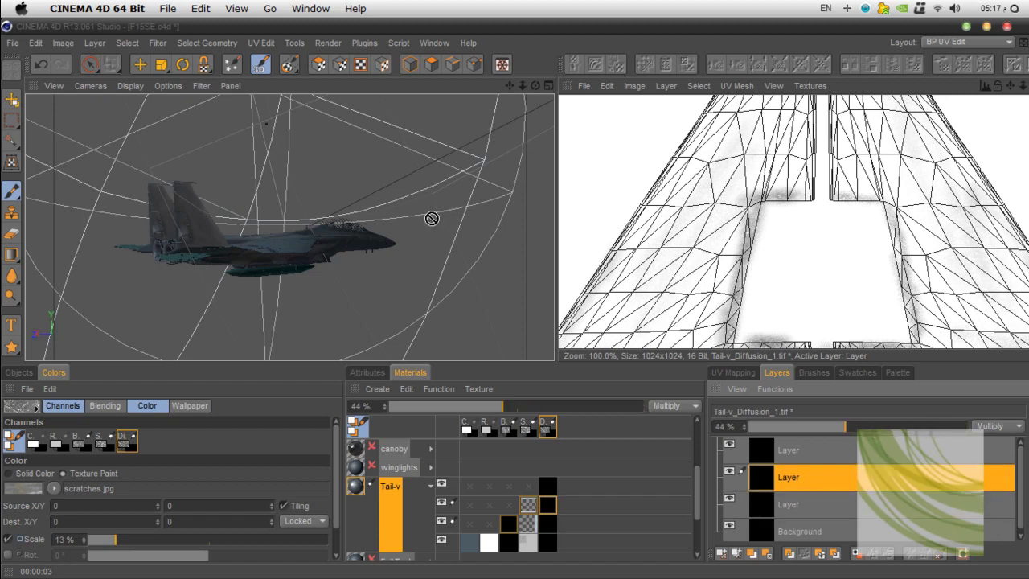
# Step: Render the whole aircraft from the side and from the front quarter in the Picture Viewer
pyautogui.hotkey('shift', 'r')
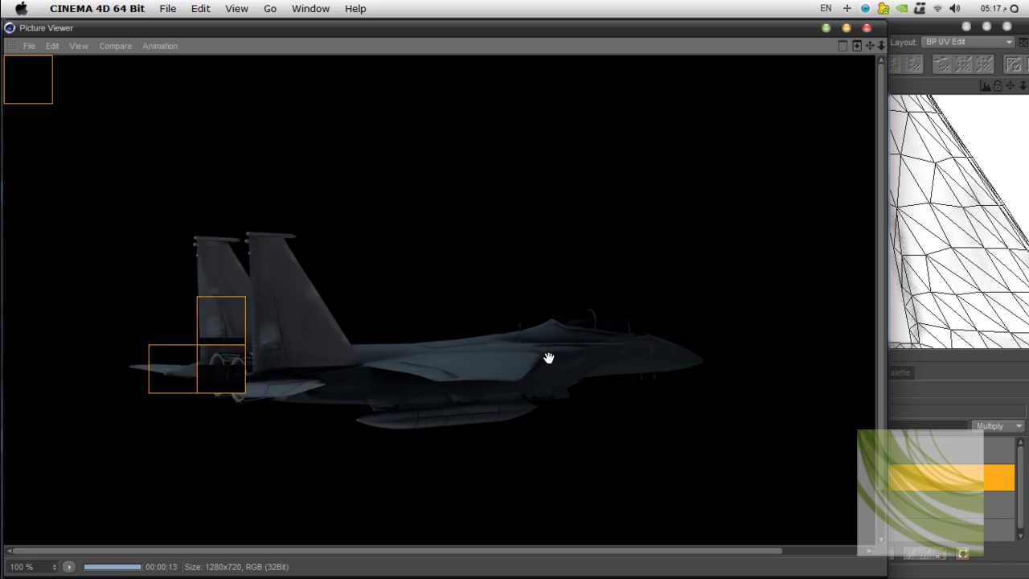
pyautogui.click(866, 28)
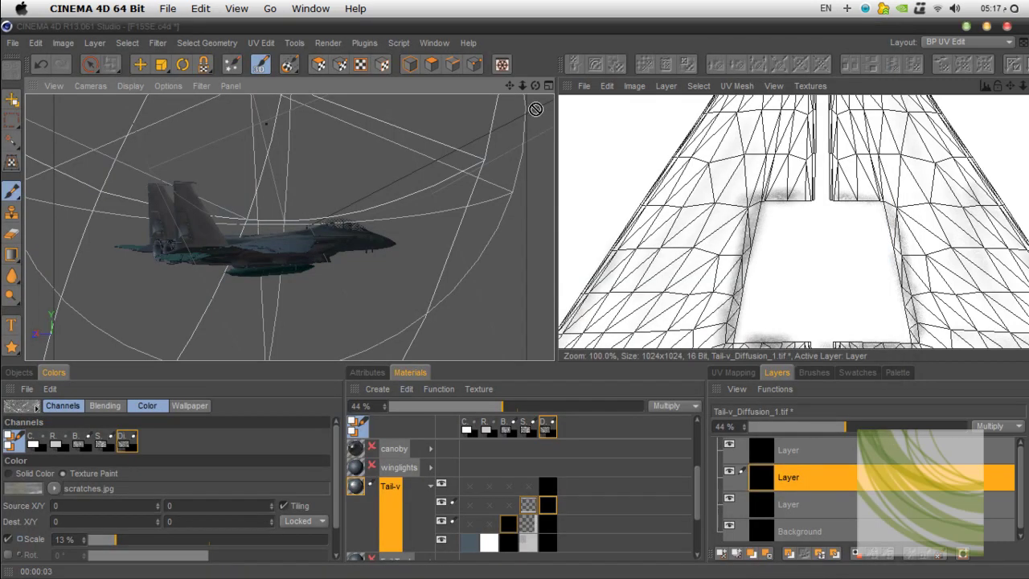
pyautogui.moveTo(535, 85); pyautogui.dragTo(322, 89)
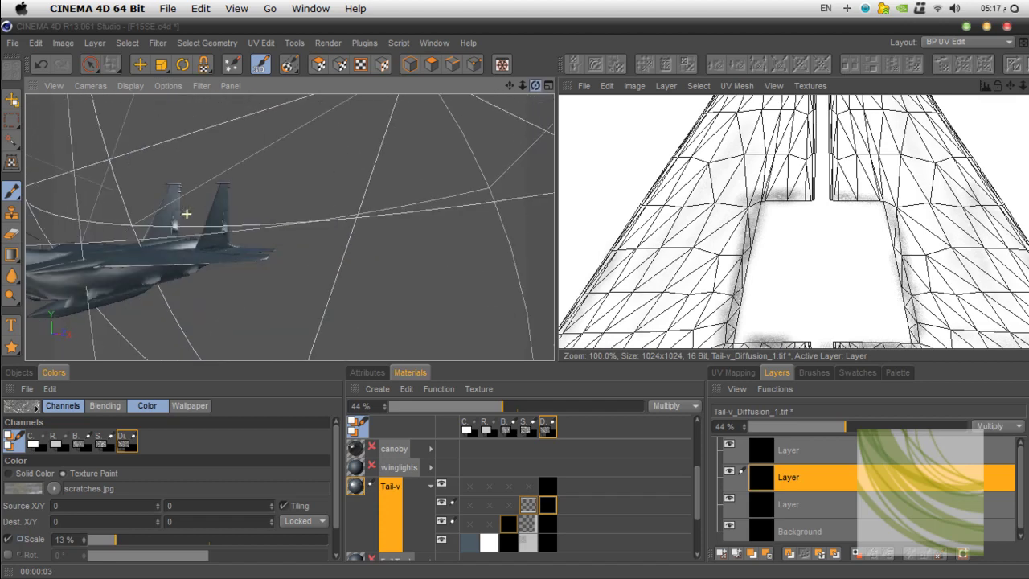
pyautogui.moveTo(187, 214); pyautogui.dragTo(290, 228)
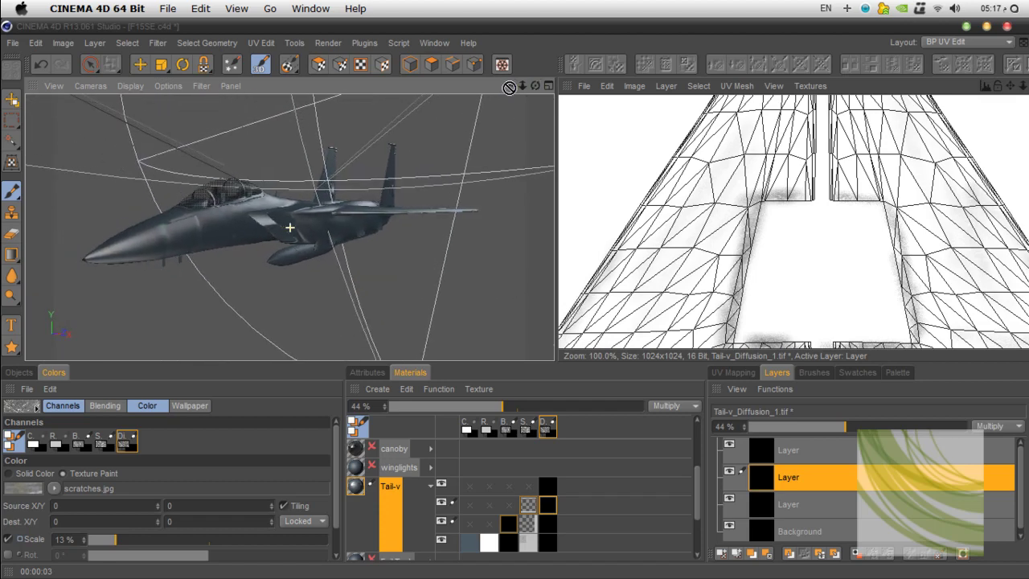
pyautogui.hotkey('shift', 'r')
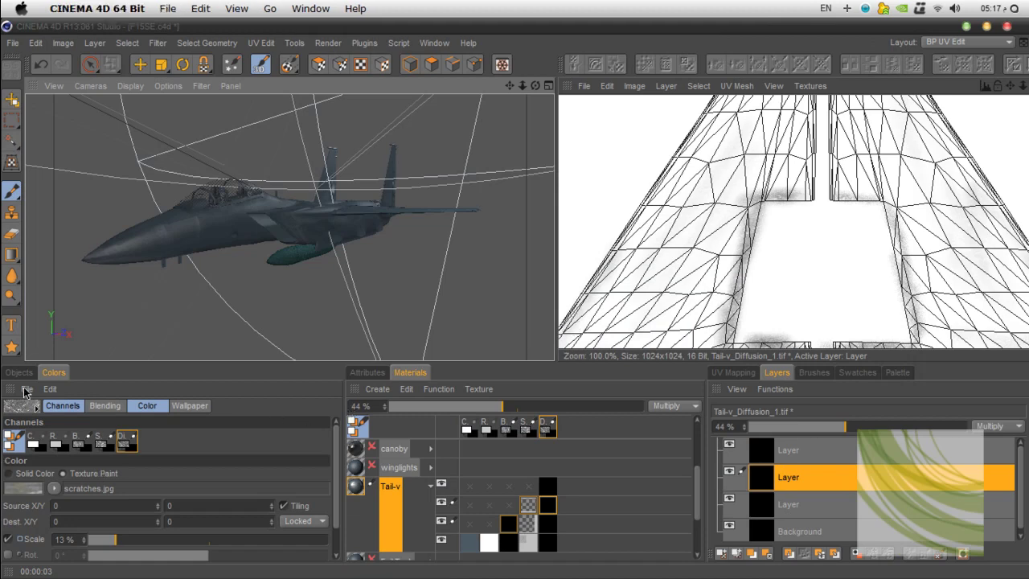
# Step: Expand the TempLighting group, switch to the gfxacademy (User) layout and check the settings of FxLight, FillLight and KeyLight
pyautogui.click(19, 372)
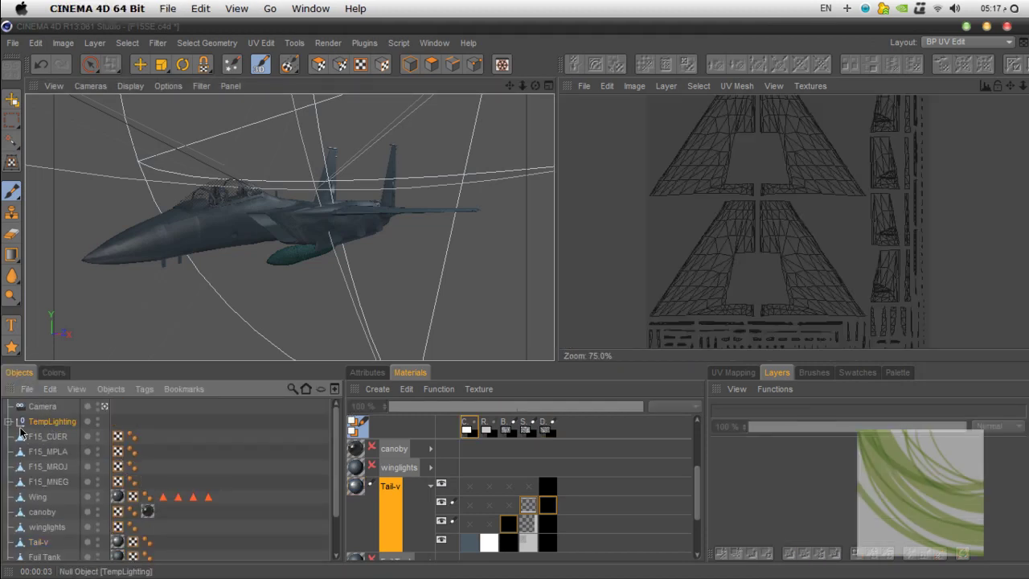
pyautogui.click(10, 421)
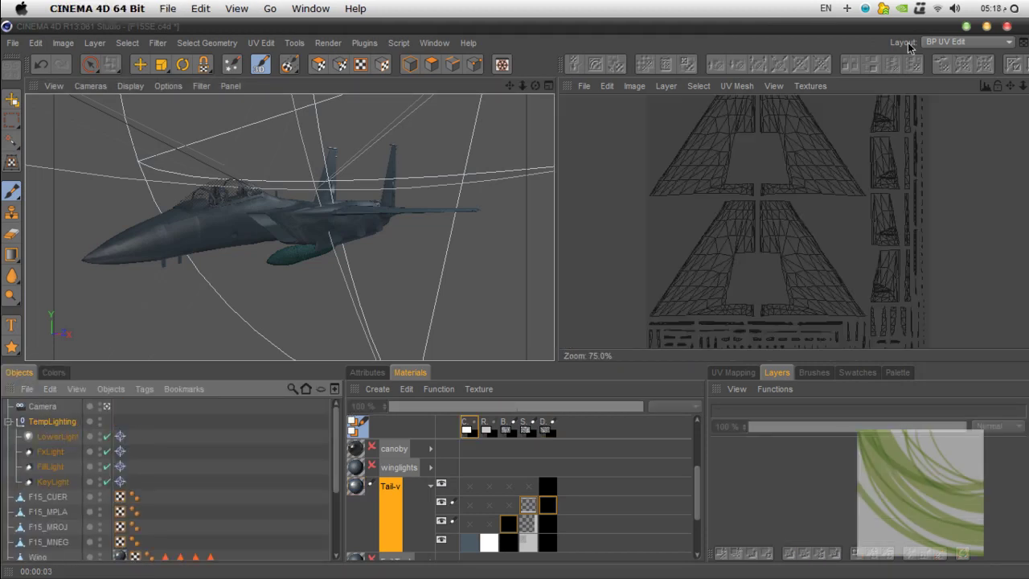
pyautogui.click(944, 42)
pyautogui.click(977, 105)
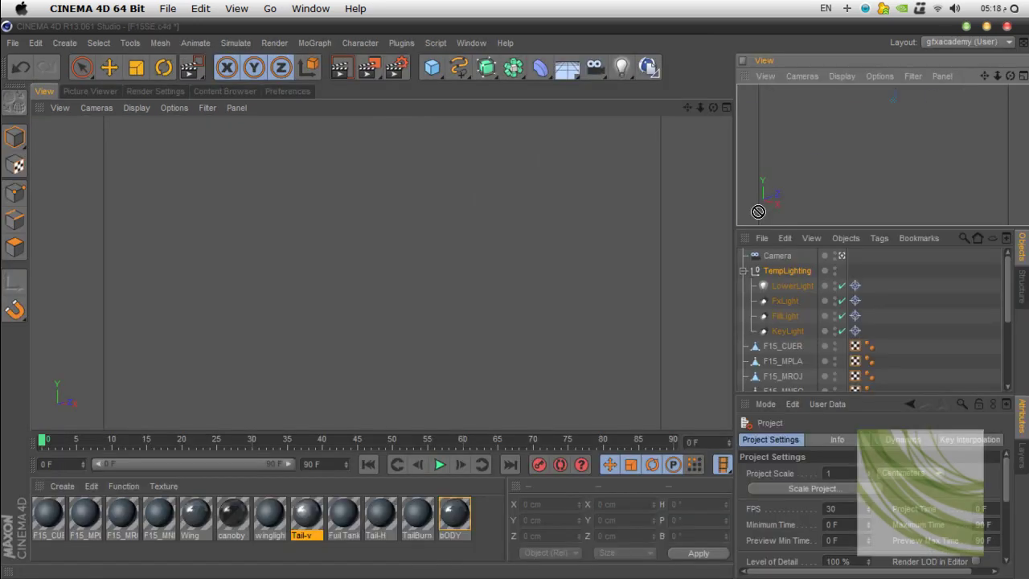
pyautogui.click(798, 301)
pyautogui.click(791, 316)
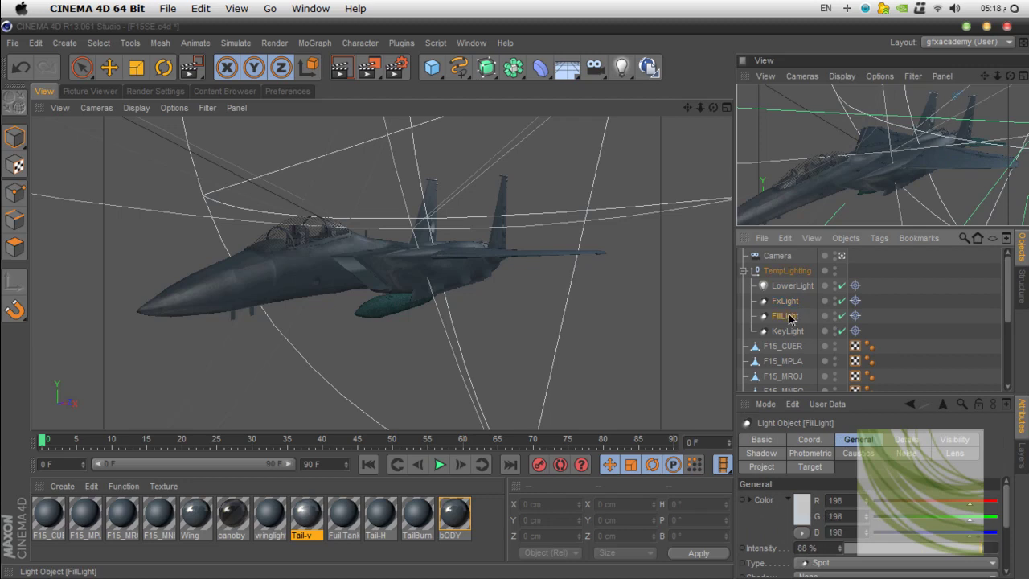
pyautogui.click(788, 331)
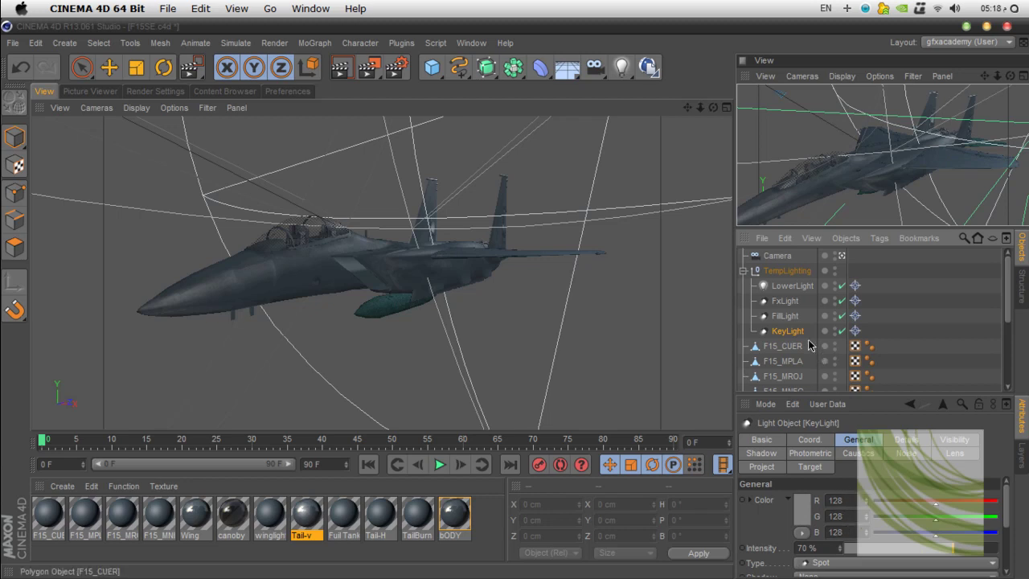
# Step: Set the FillLight's color to a neutral gray of R 128, G 128, B 128
pyautogui.click(786, 316)
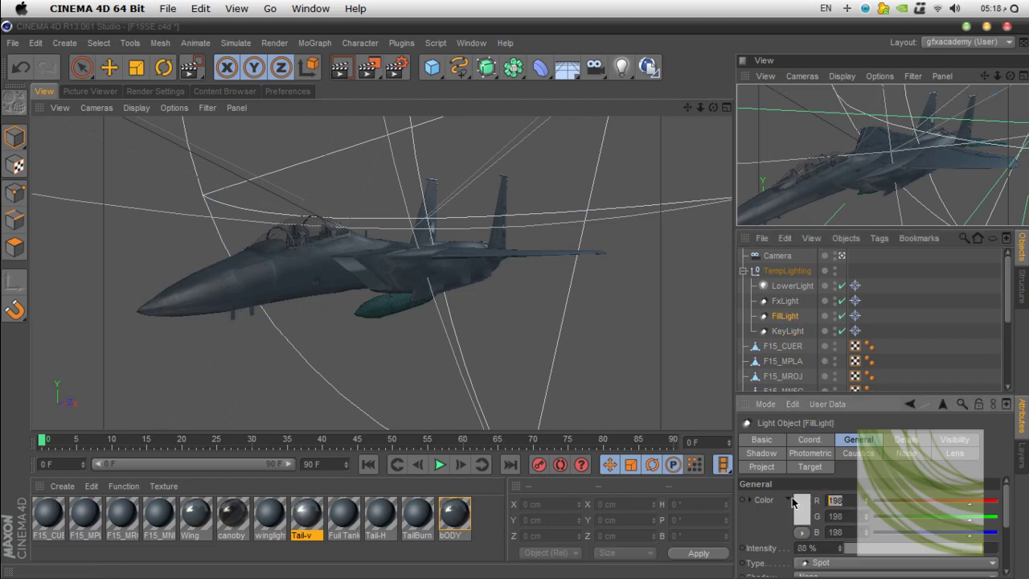
pyautogui.write('128')
pyautogui.press('Return')
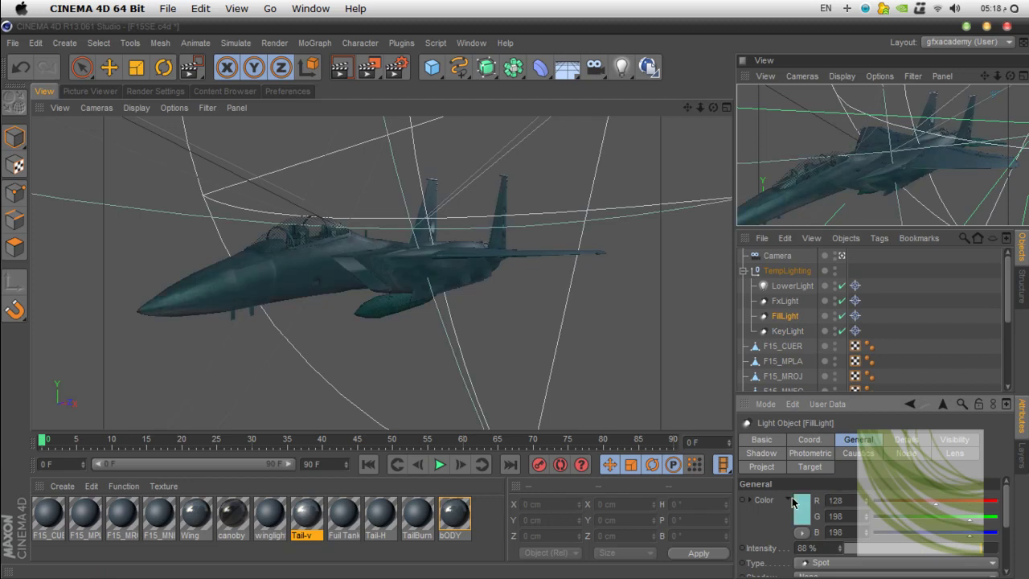
pyautogui.click(838, 516)
pyautogui.write('128')
pyautogui.press('Return')
pyautogui.write('0')
pyautogui.press('Tab')
pyautogui.write('0')
pyautogui.press('Tab')
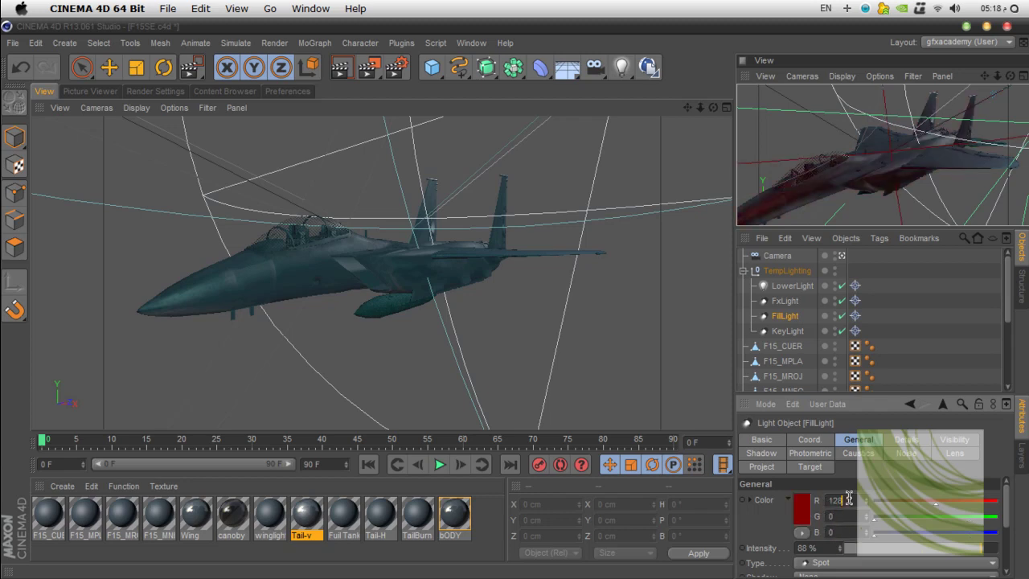
pyautogui.write('128')
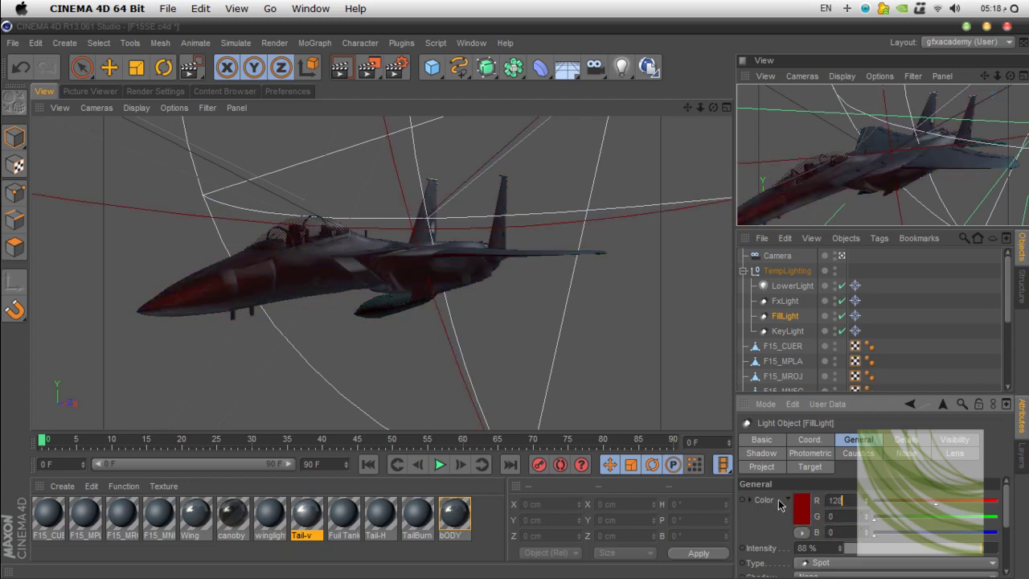
pyautogui.press('Tab')
pyautogui.write('0')
pyautogui.moveTo(849, 500); pyautogui.dragTo(812, 500)
pyautogui.click(827, 516)
pyautogui.write('128')
pyautogui.press('Tab')
pyautogui.write('128')
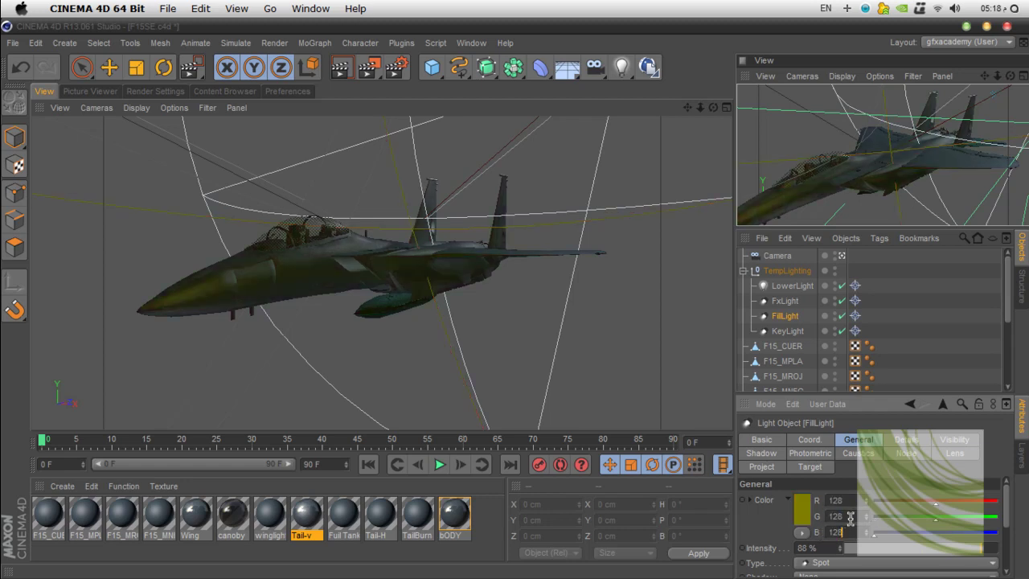
pyautogui.click(852, 516)
# Step: Set the FxLight's color to R 128, G 128, B 128 and check the LowerLight's color
pyautogui.click(787, 330)
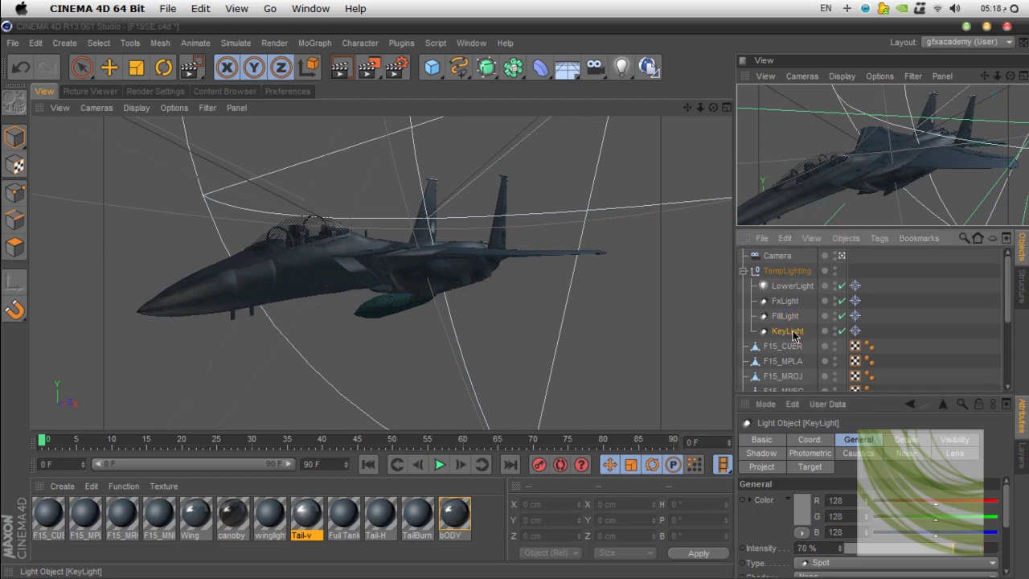
pyautogui.click(788, 317)
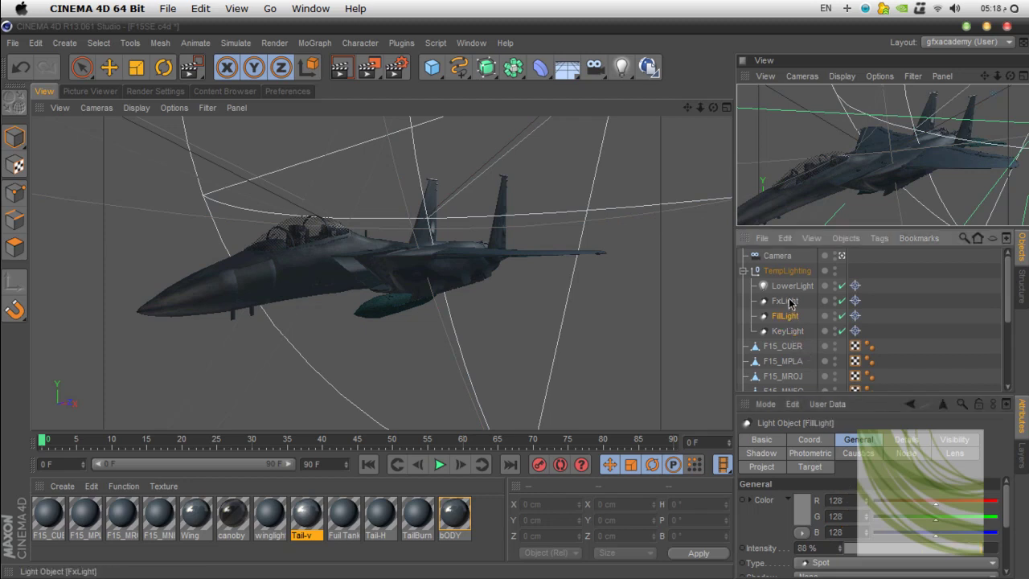
pyautogui.click(786, 302)
pyautogui.click(835, 500)
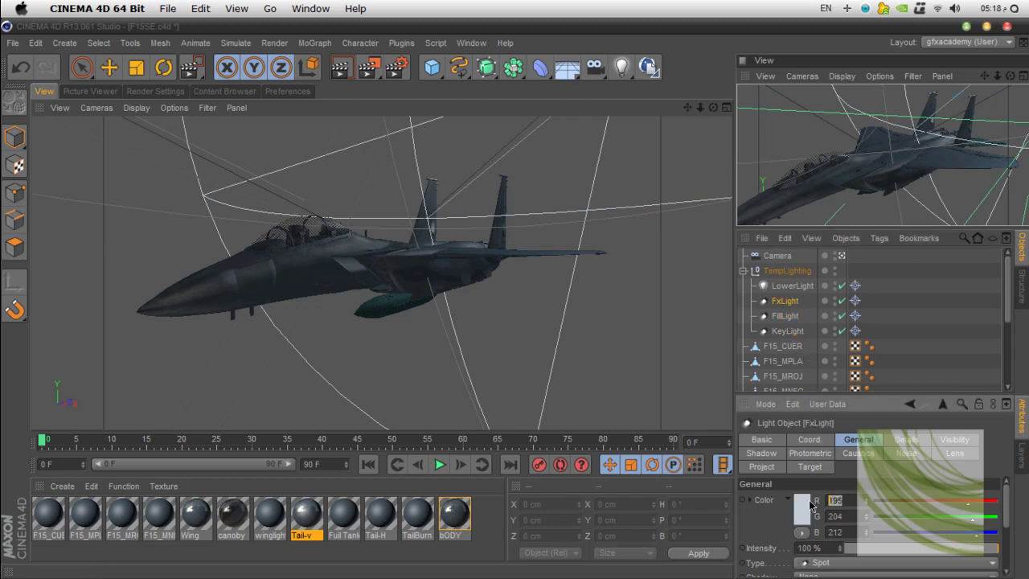
pyautogui.write('128')
pyautogui.write('128')
pyautogui.moveTo(853, 517); pyautogui.dragTo(823, 527)
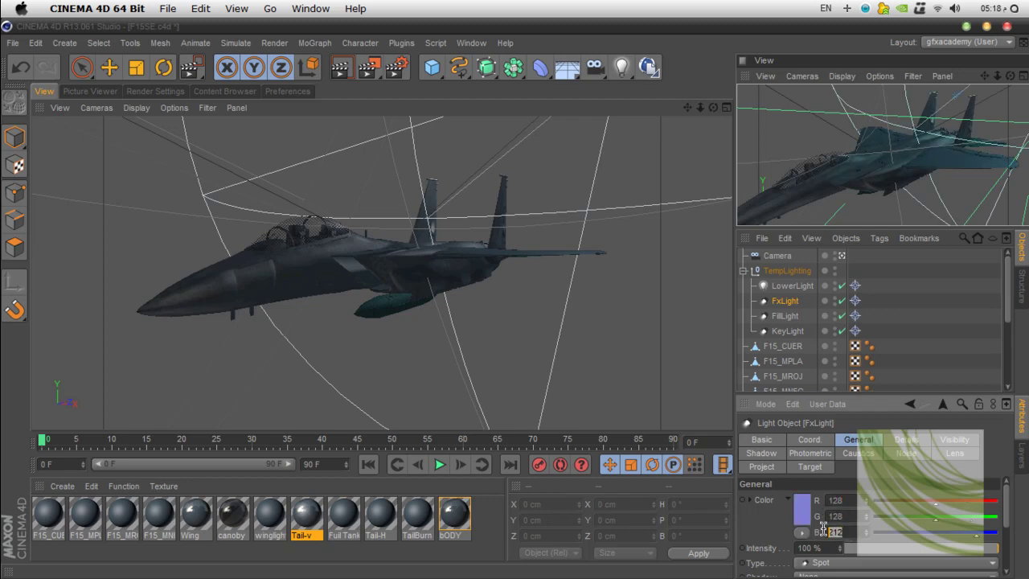
pyautogui.write('128')
pyautogui.click(851, 516)
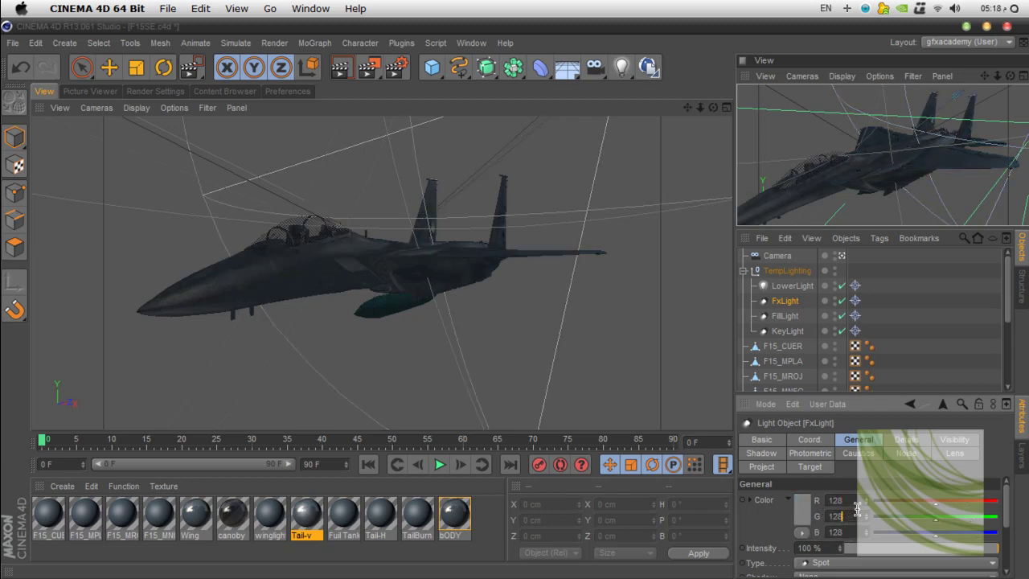
pyautogui.click(790, 286)
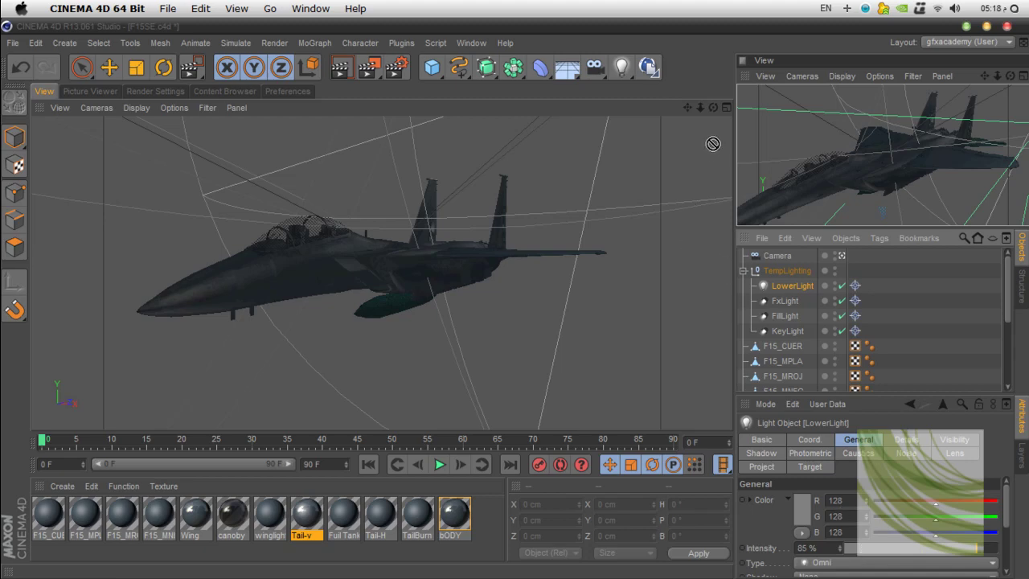
# Step: Save the project F15SE.c4d with its texture changes and activate Live Selection
pyautogui.click(987, 43)
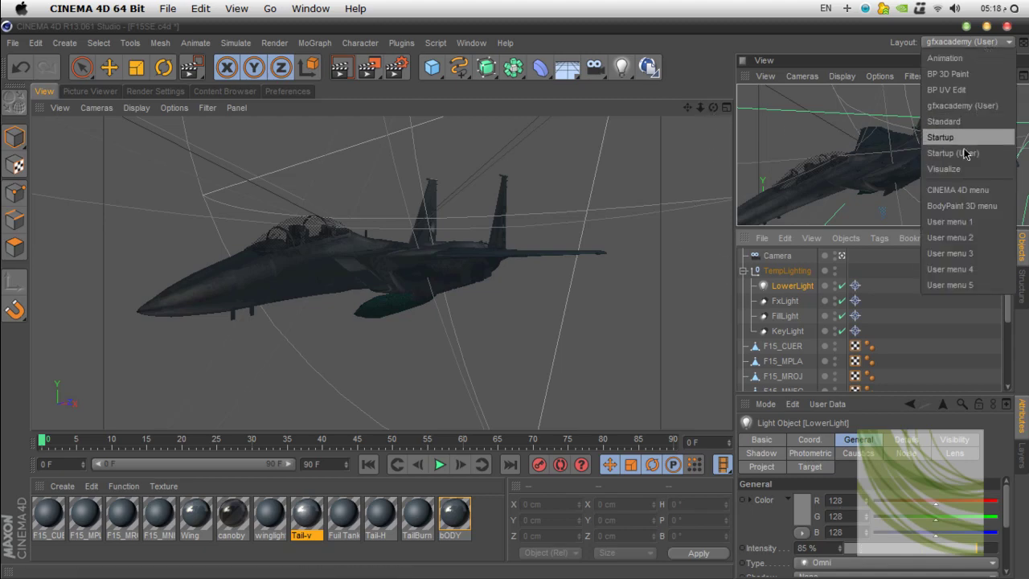
pyautogui.click(963, 105)
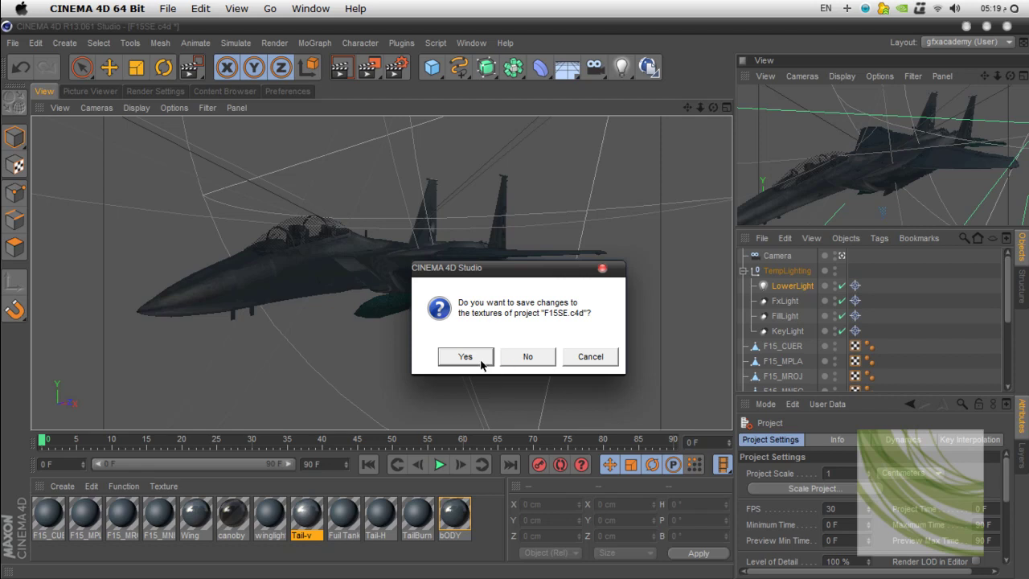
pyautogui.click(588, 366)
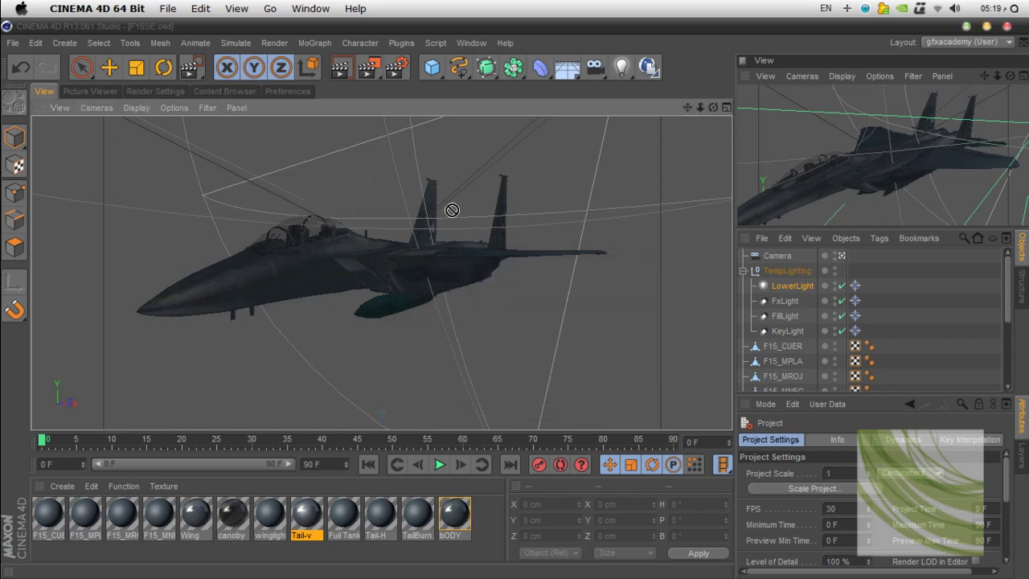
pyautogui.click(473, 352)
pyautogui.click(85, 67)
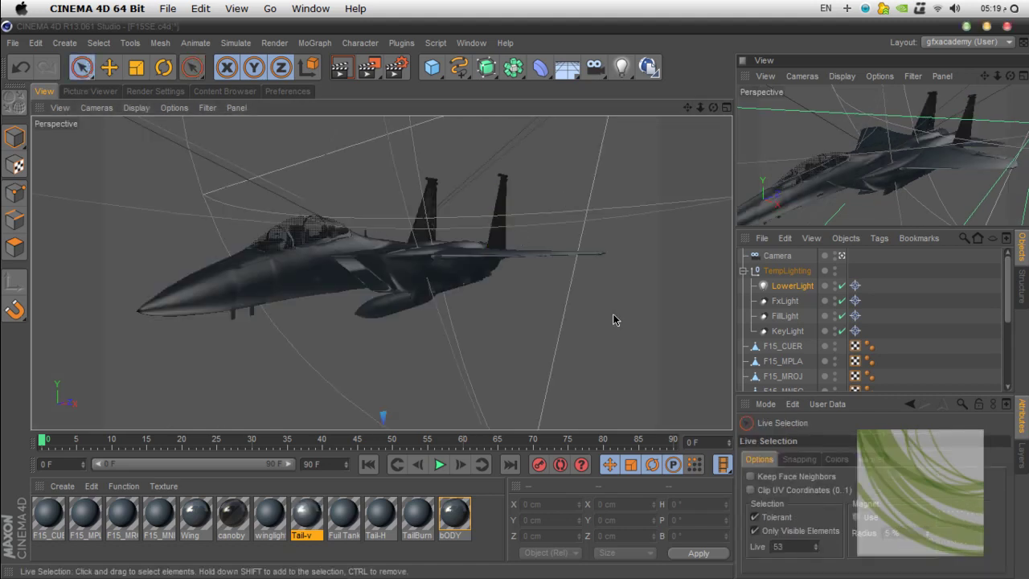
# Step: Render the aircraft from the front quarter under the gray lights and stop the render early
pyautogui.hotkey('shift', 'r')
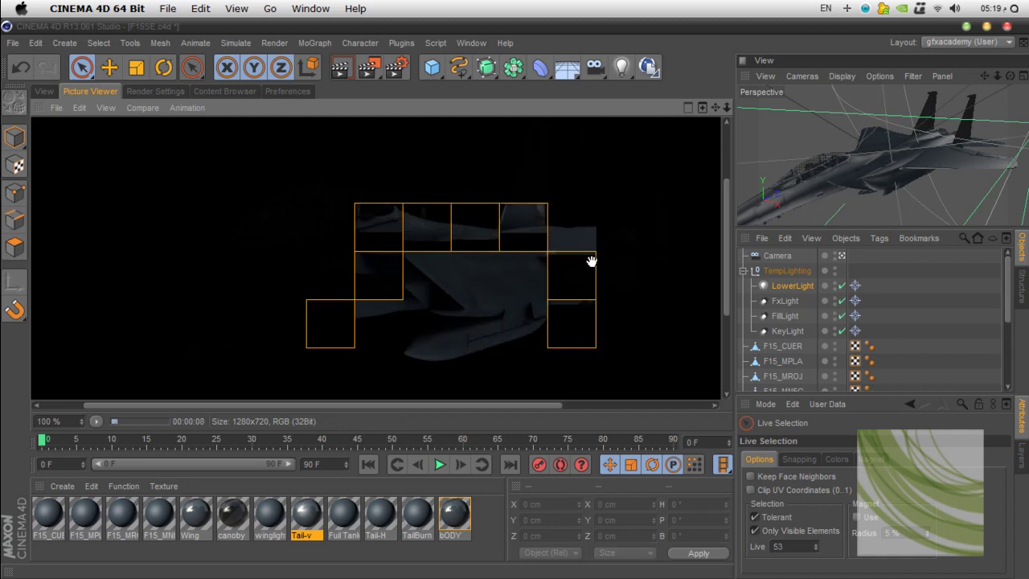
pyautogui.click(57, 108)
pyautogui.click(80, 170)
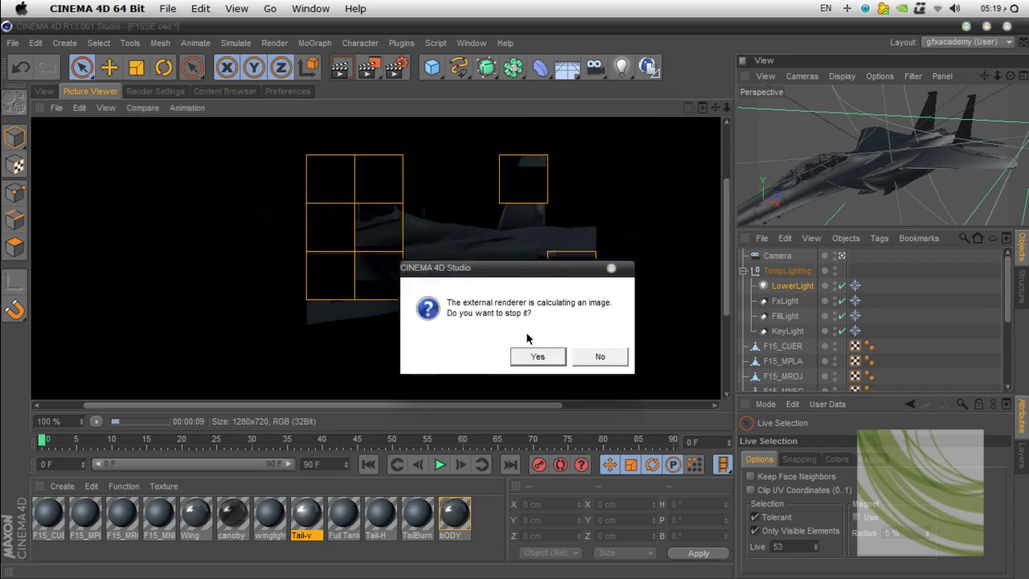
pyautogui.click(545, 360)
# Step: Set the FillLight's intensity to 100%, and review the intensities of the KeyLight and LowerLight
pyautogui.click(785, 301)
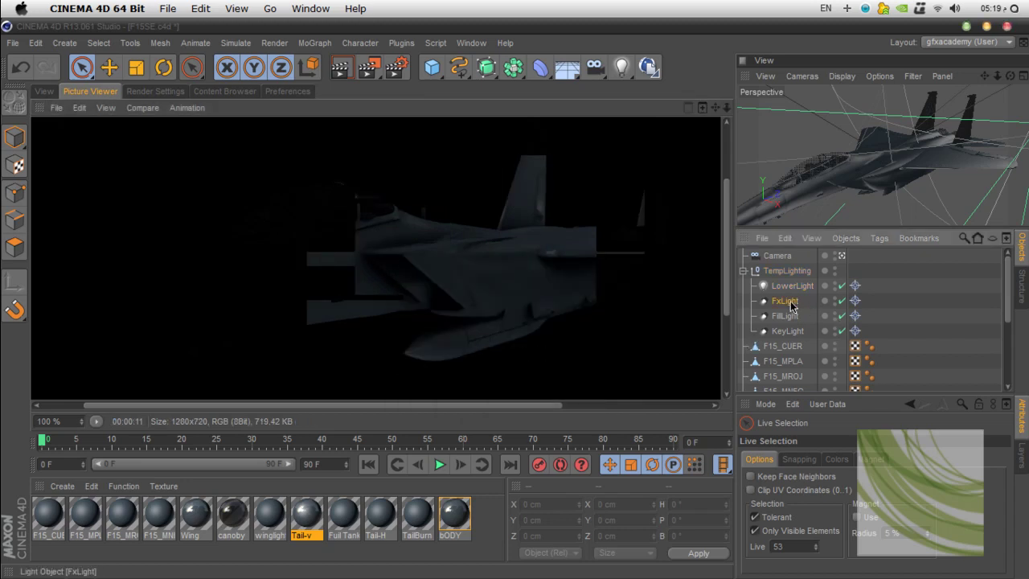
pyautogui.click(786, 316)
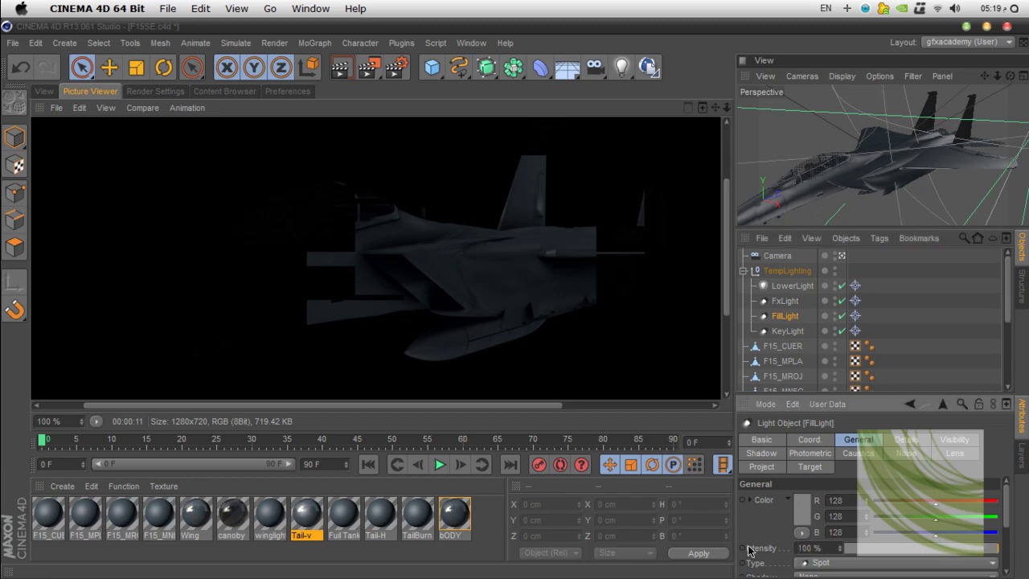
pyautogui.click(788, 331)
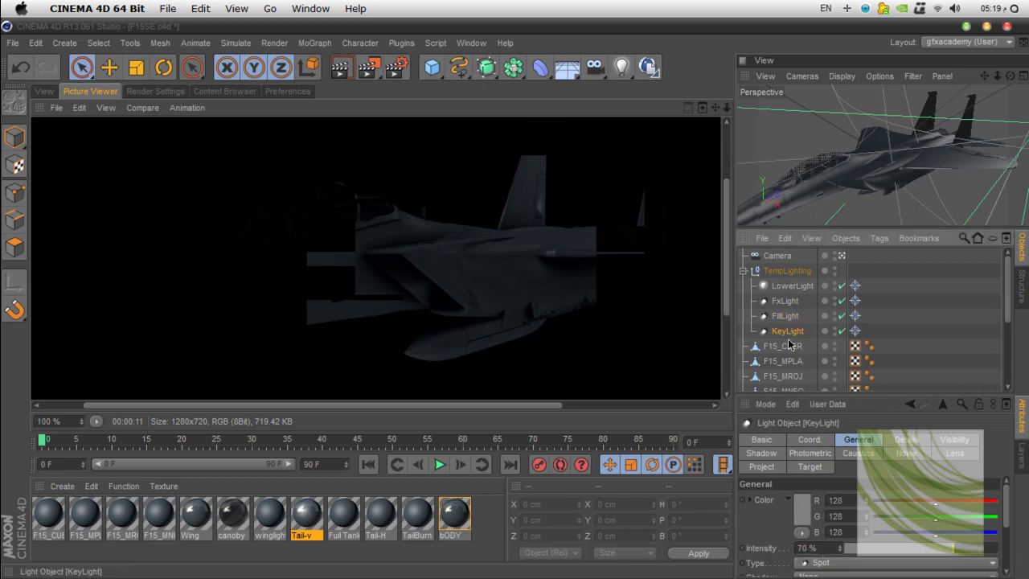
pyautogui.click(792, 286)
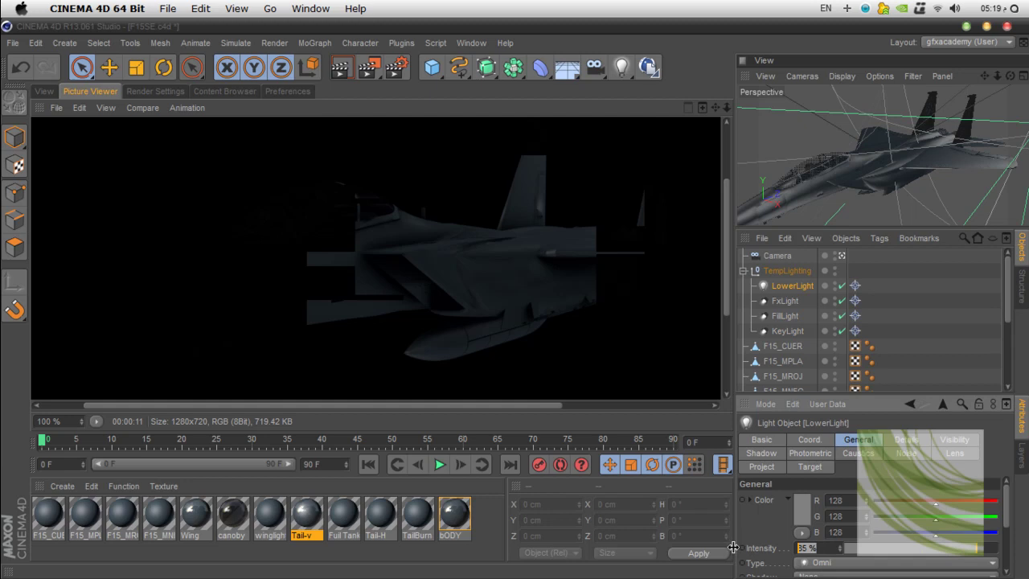
pyautogui.click(919, 356)
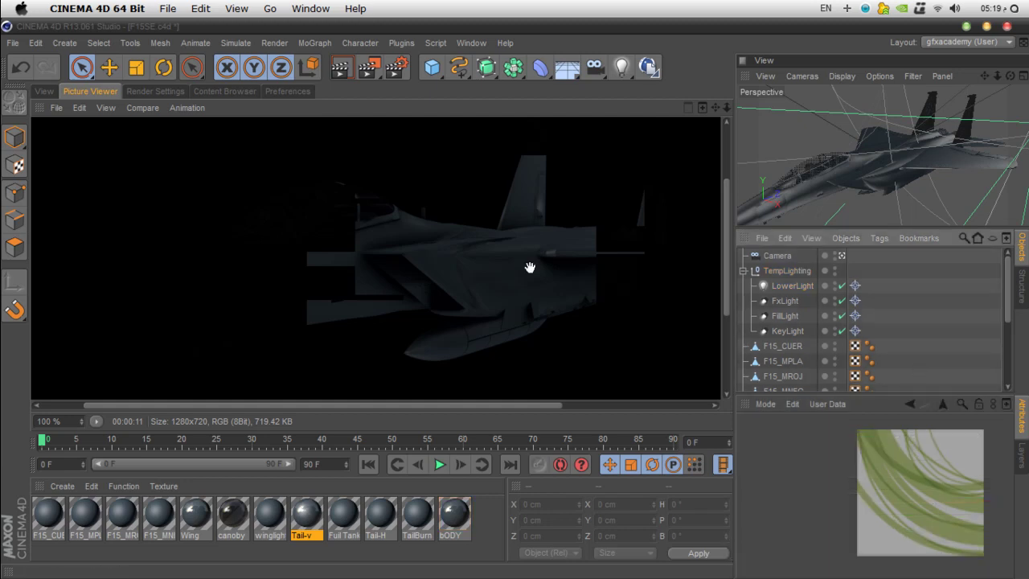
# Step: Switch the workspace layout to BP UV Edit and check the full front-quarter render of the aircraft in a maximized Picture Viewer
pyautogui.click(985, 49)
pyautogui.click(983, 90)
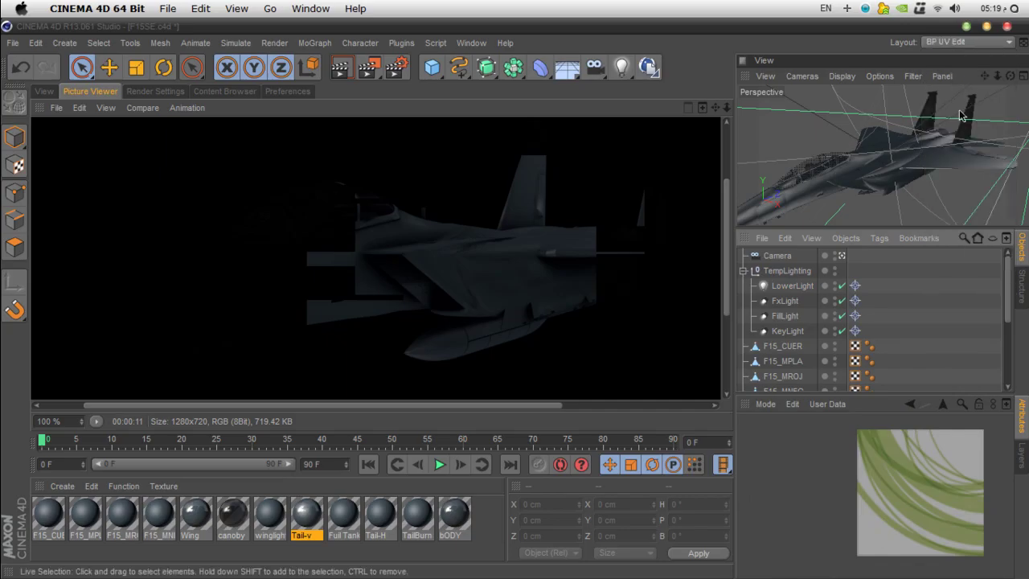
pyautogui.hotkey('shift', 'F6')
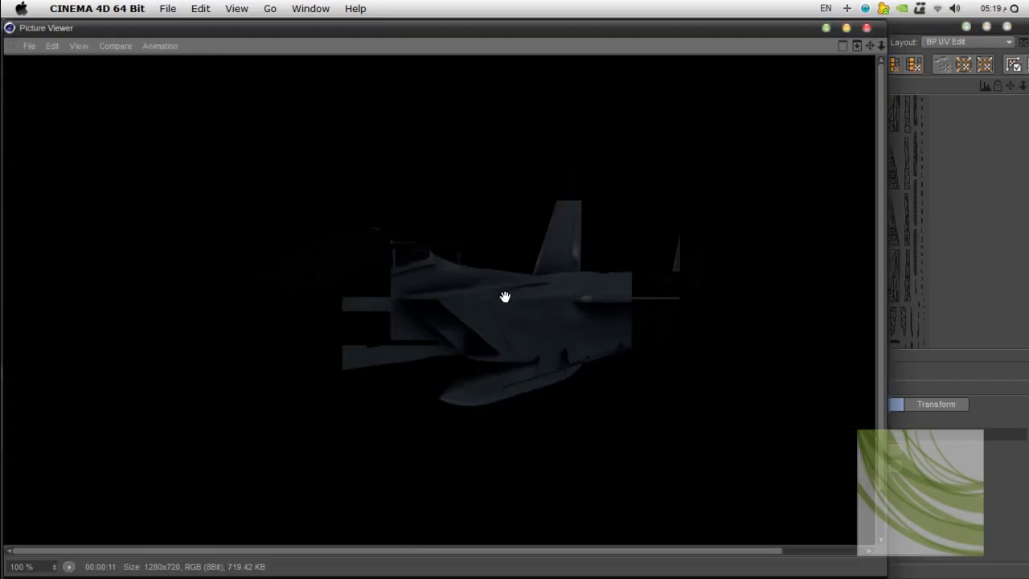
pyautogui.click(846, 28)
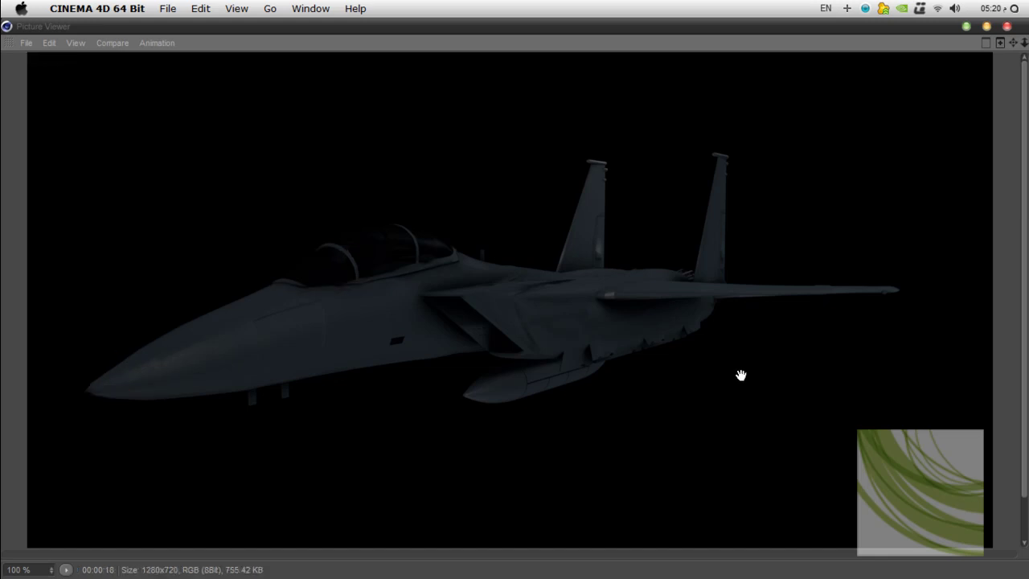
pyautogui.click(1005, 27)
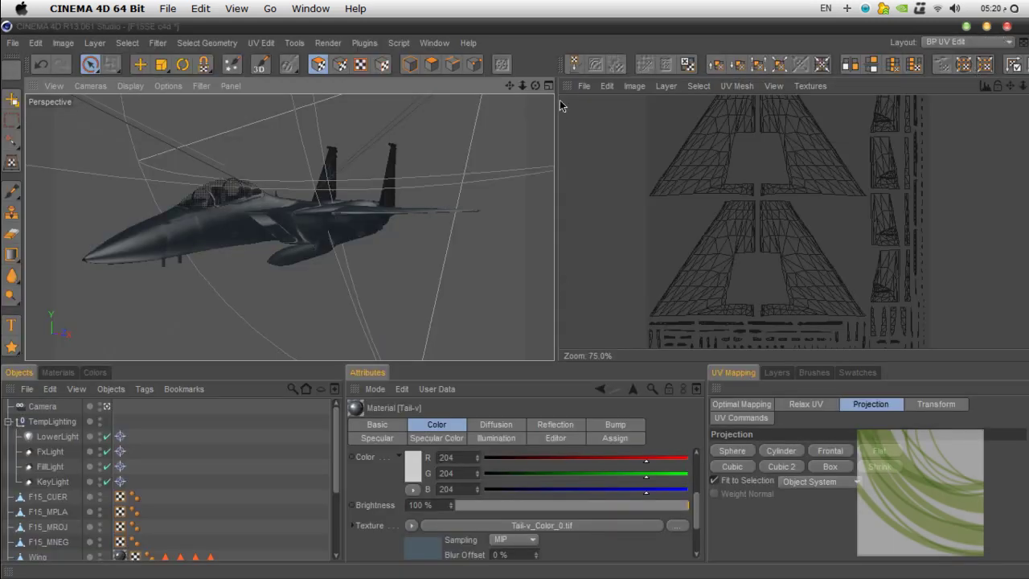
# Step: Render the aircraft from the opposite front quarter, slightly above, and inspect the wings and tail fins in the Picture Viewer
pyautogui.moveTo(535, 85); pyautogui.dragTo(374, 28)
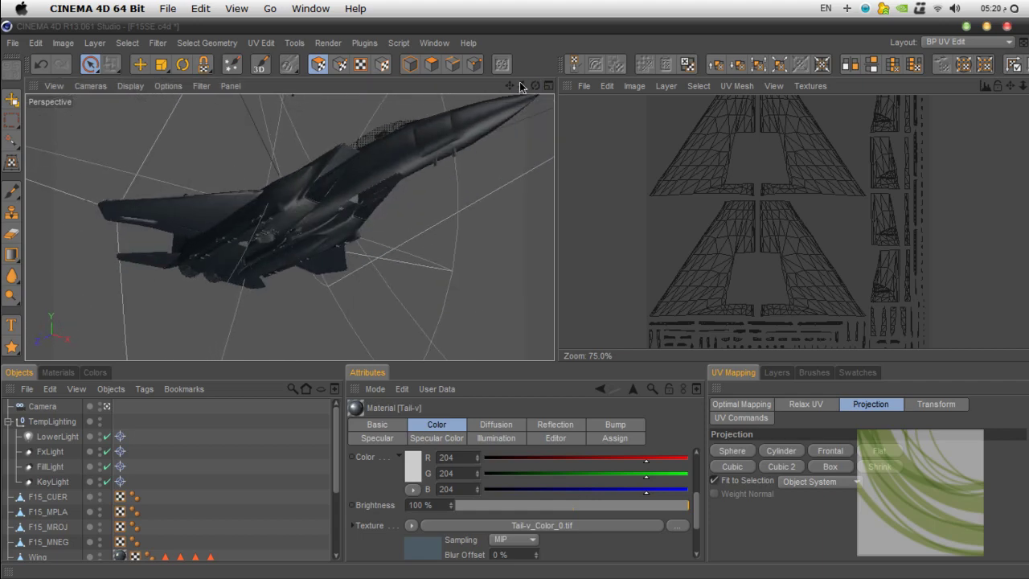
pyautogui.moveTo(510, 85); pyautogui.dragTo(272, 223)
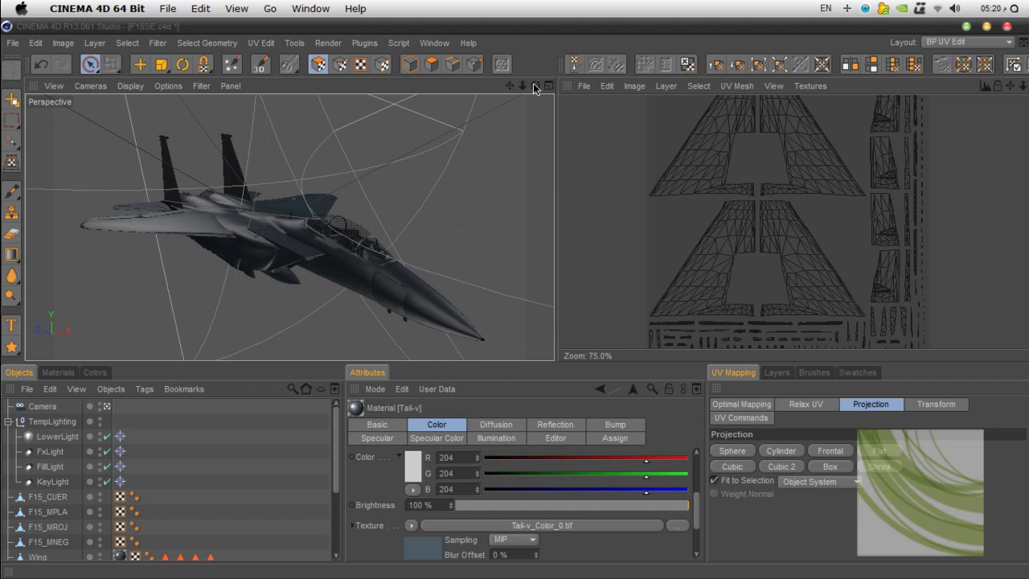
pyautogui.hotkey('shift', 'r')
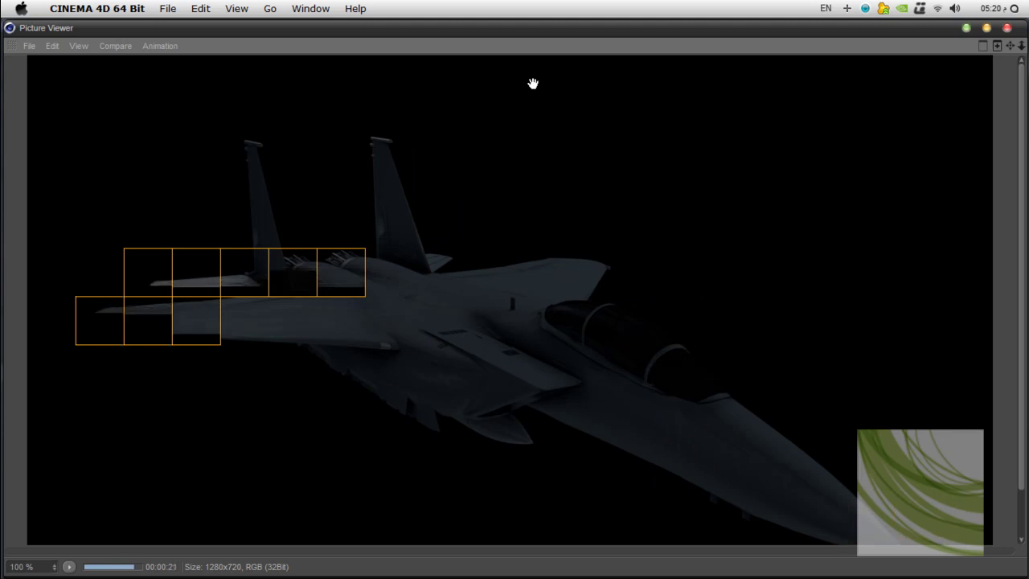
pyautogui.moveTo(563, 274); pyautogui.dragTo(561, 239)
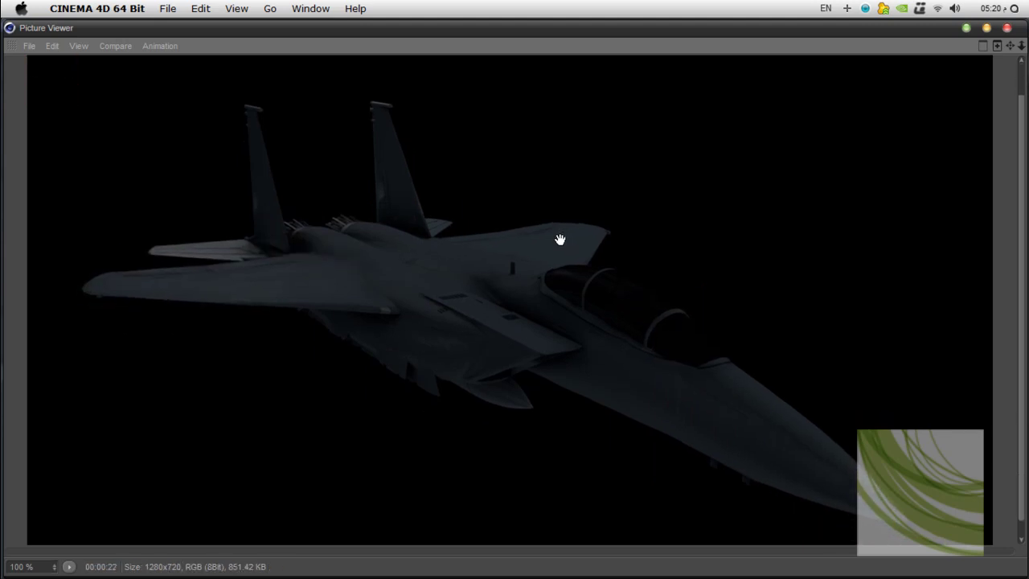